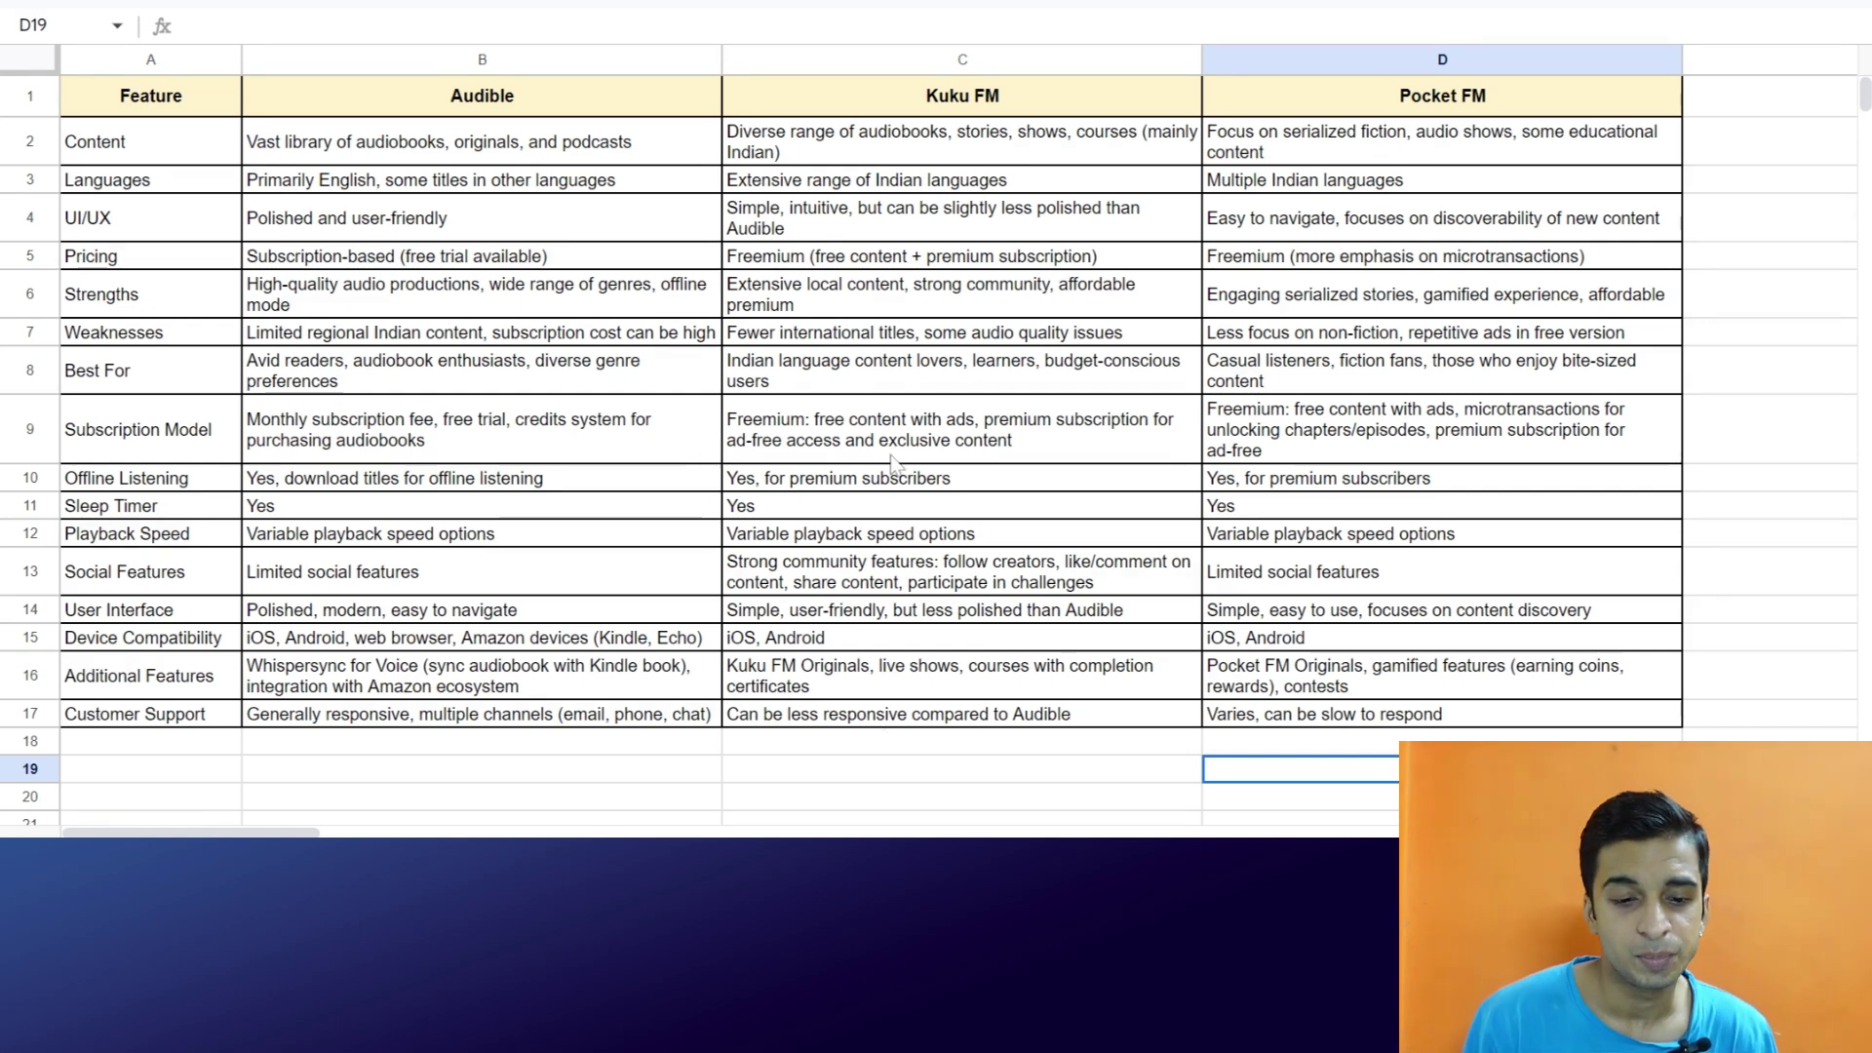
Review the column headings and the three apps' Content descriptions in row 2
left_click(186, 99)
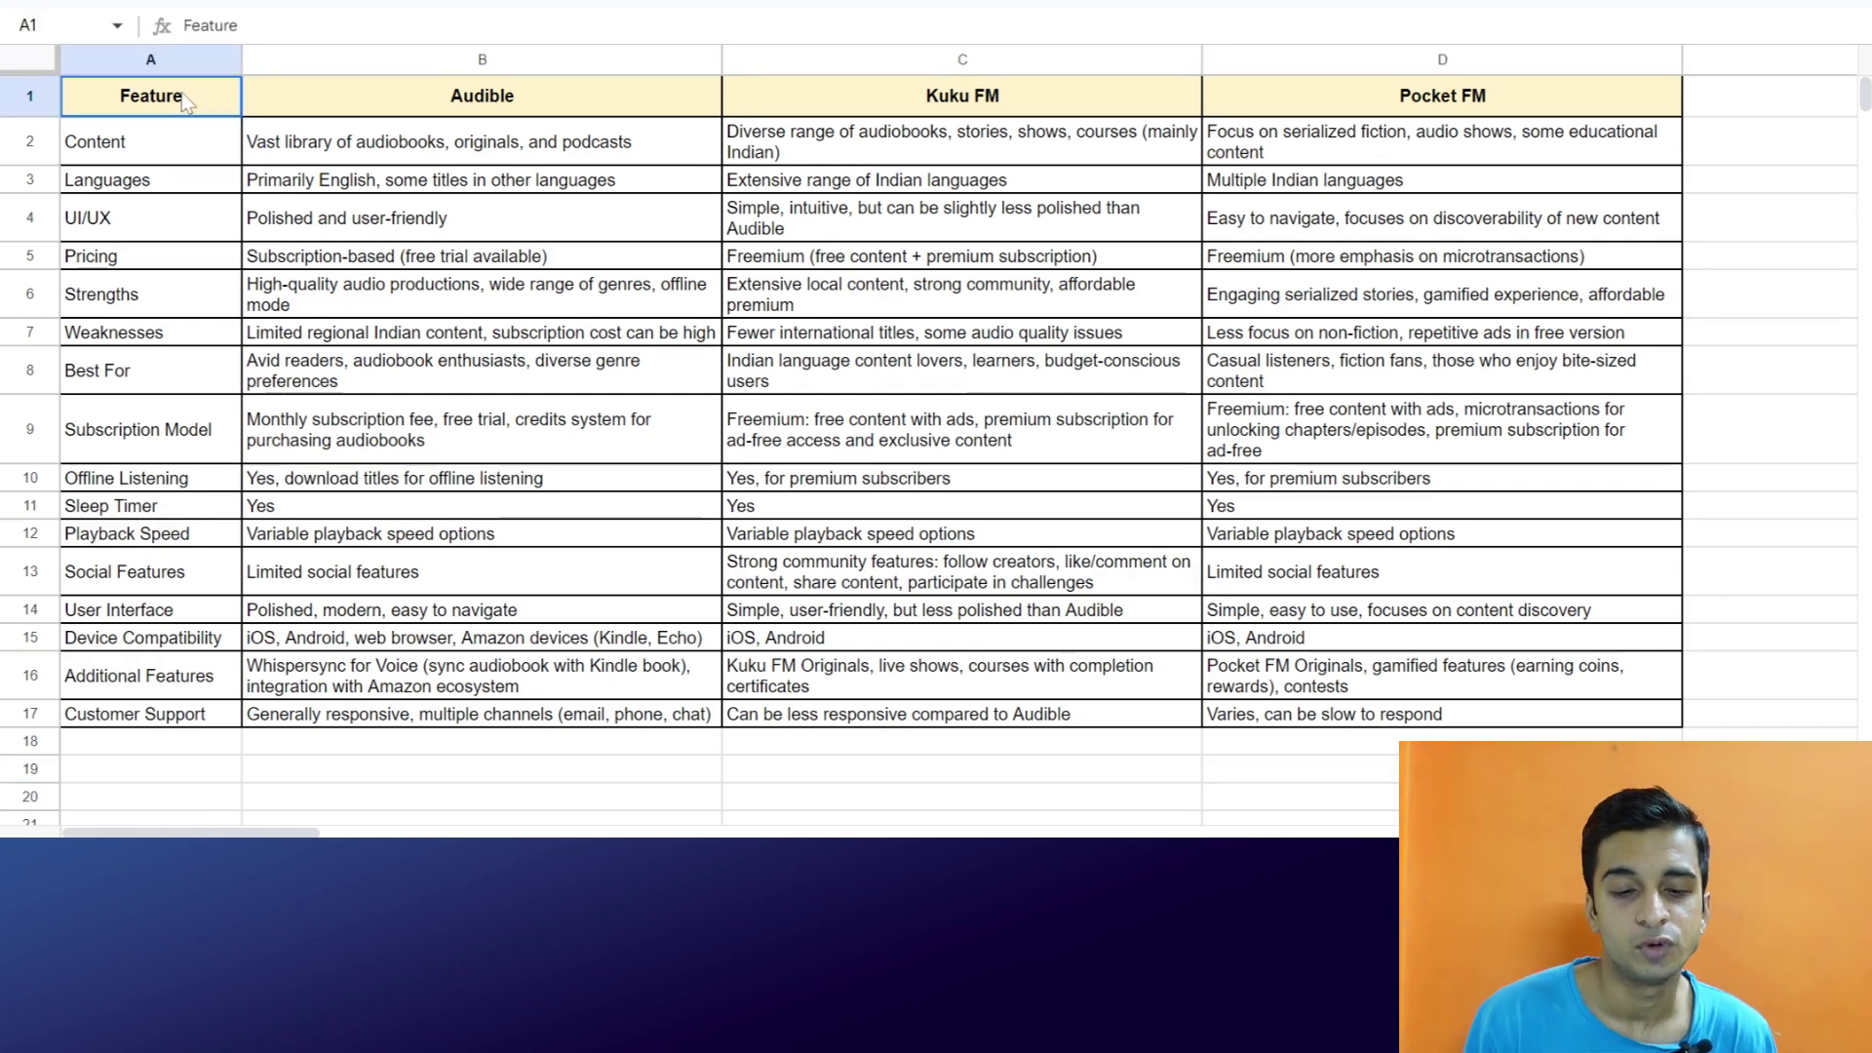
left_click(352, 90)
left_click(876, 92)
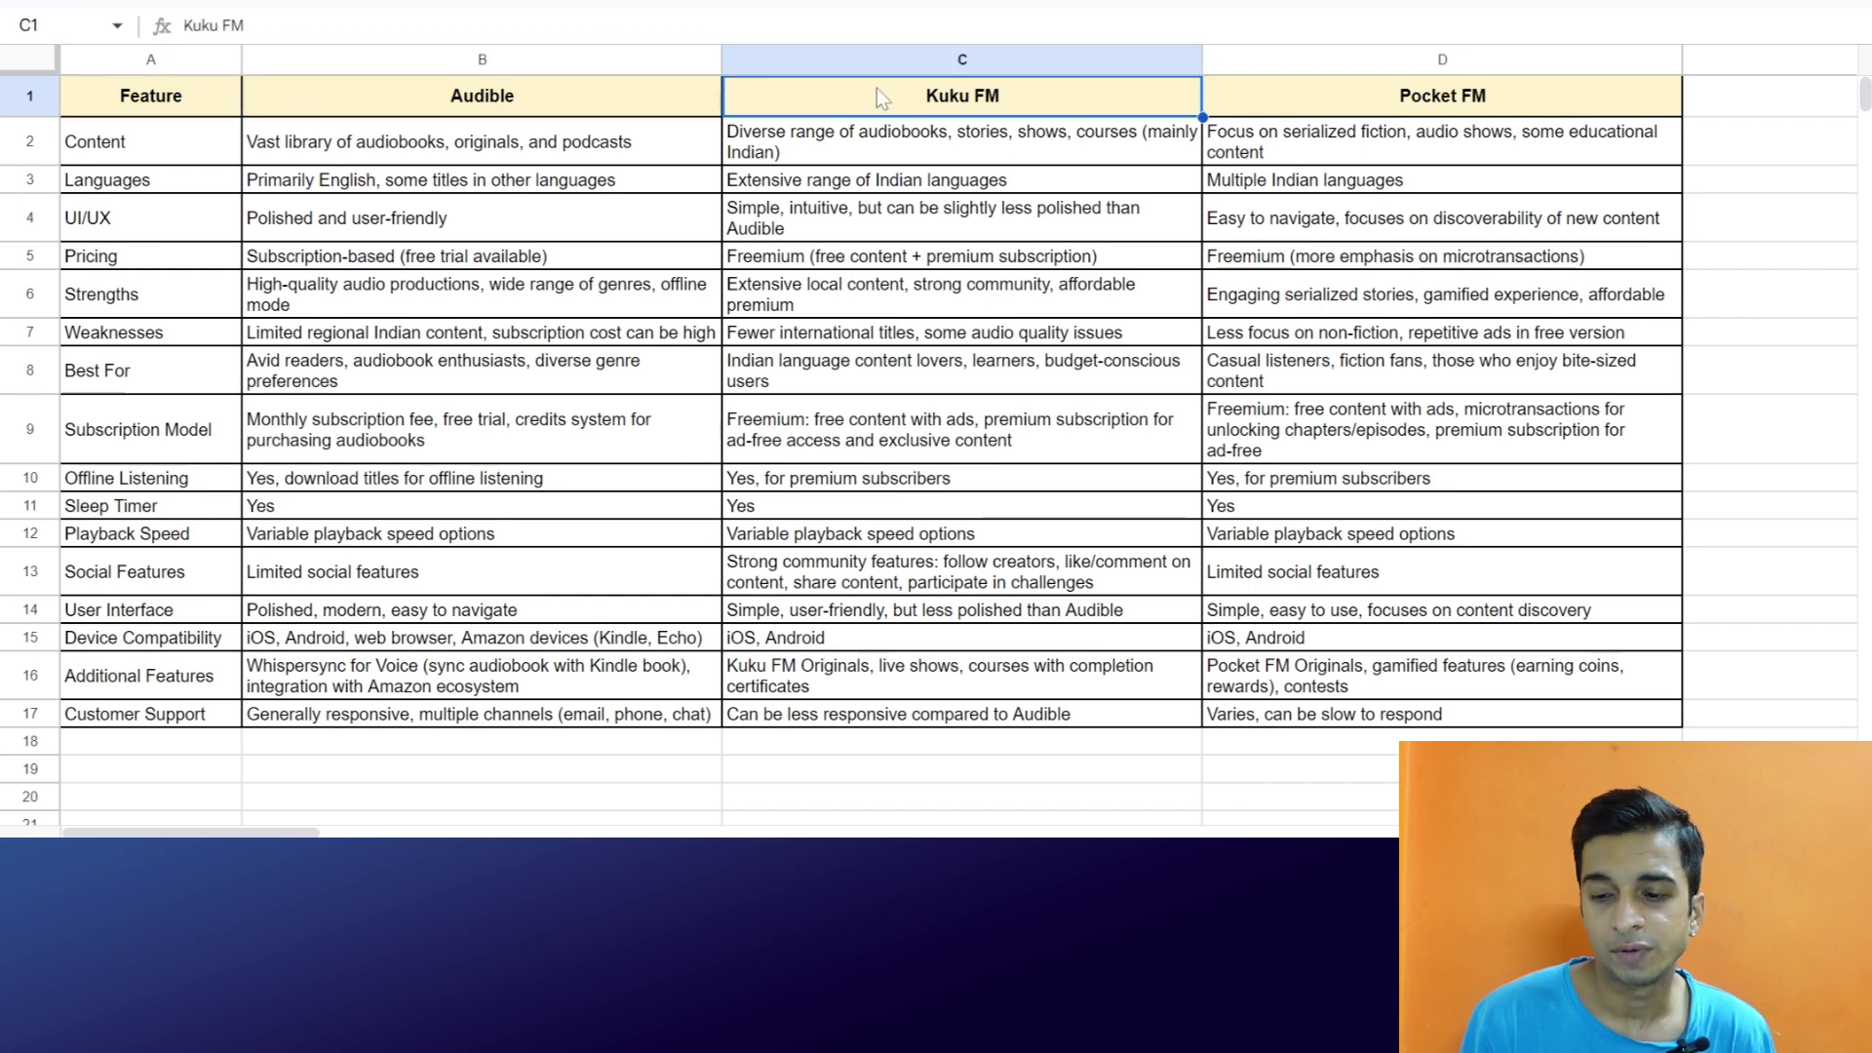
left_click(1371, 92)
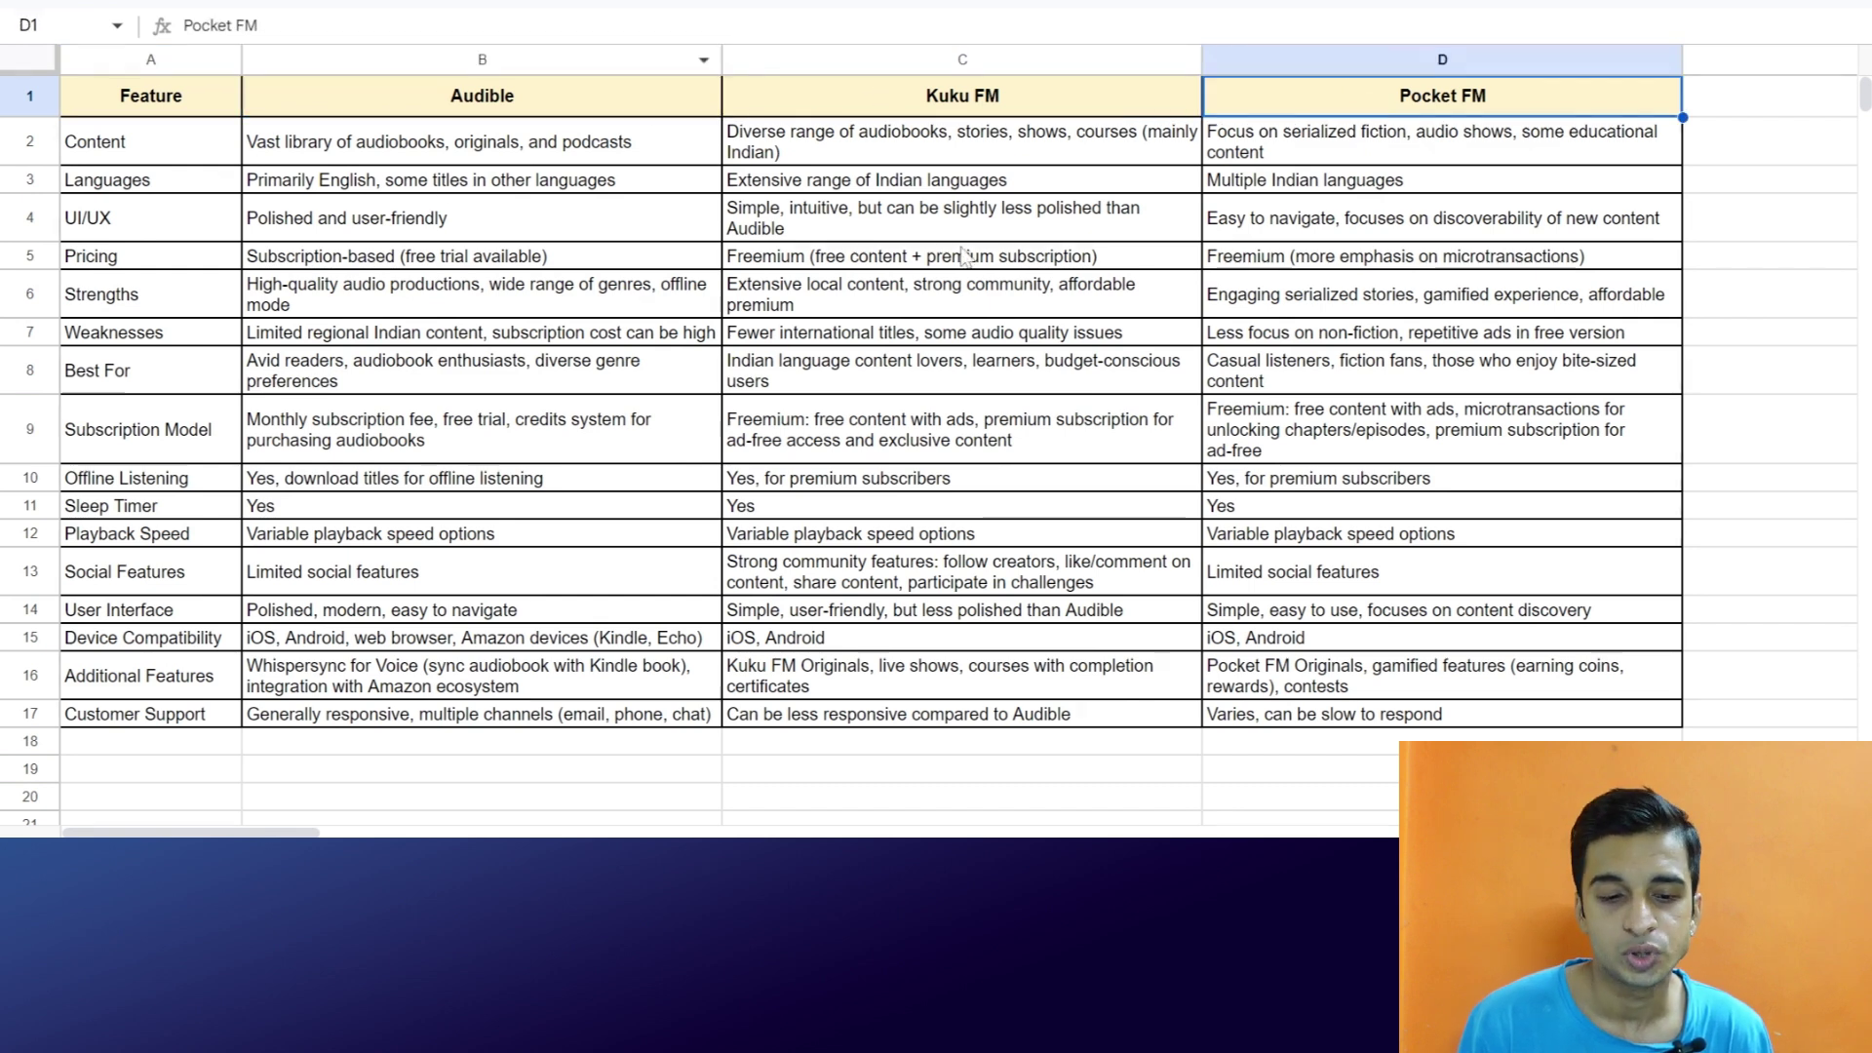
left_click(140, 148)
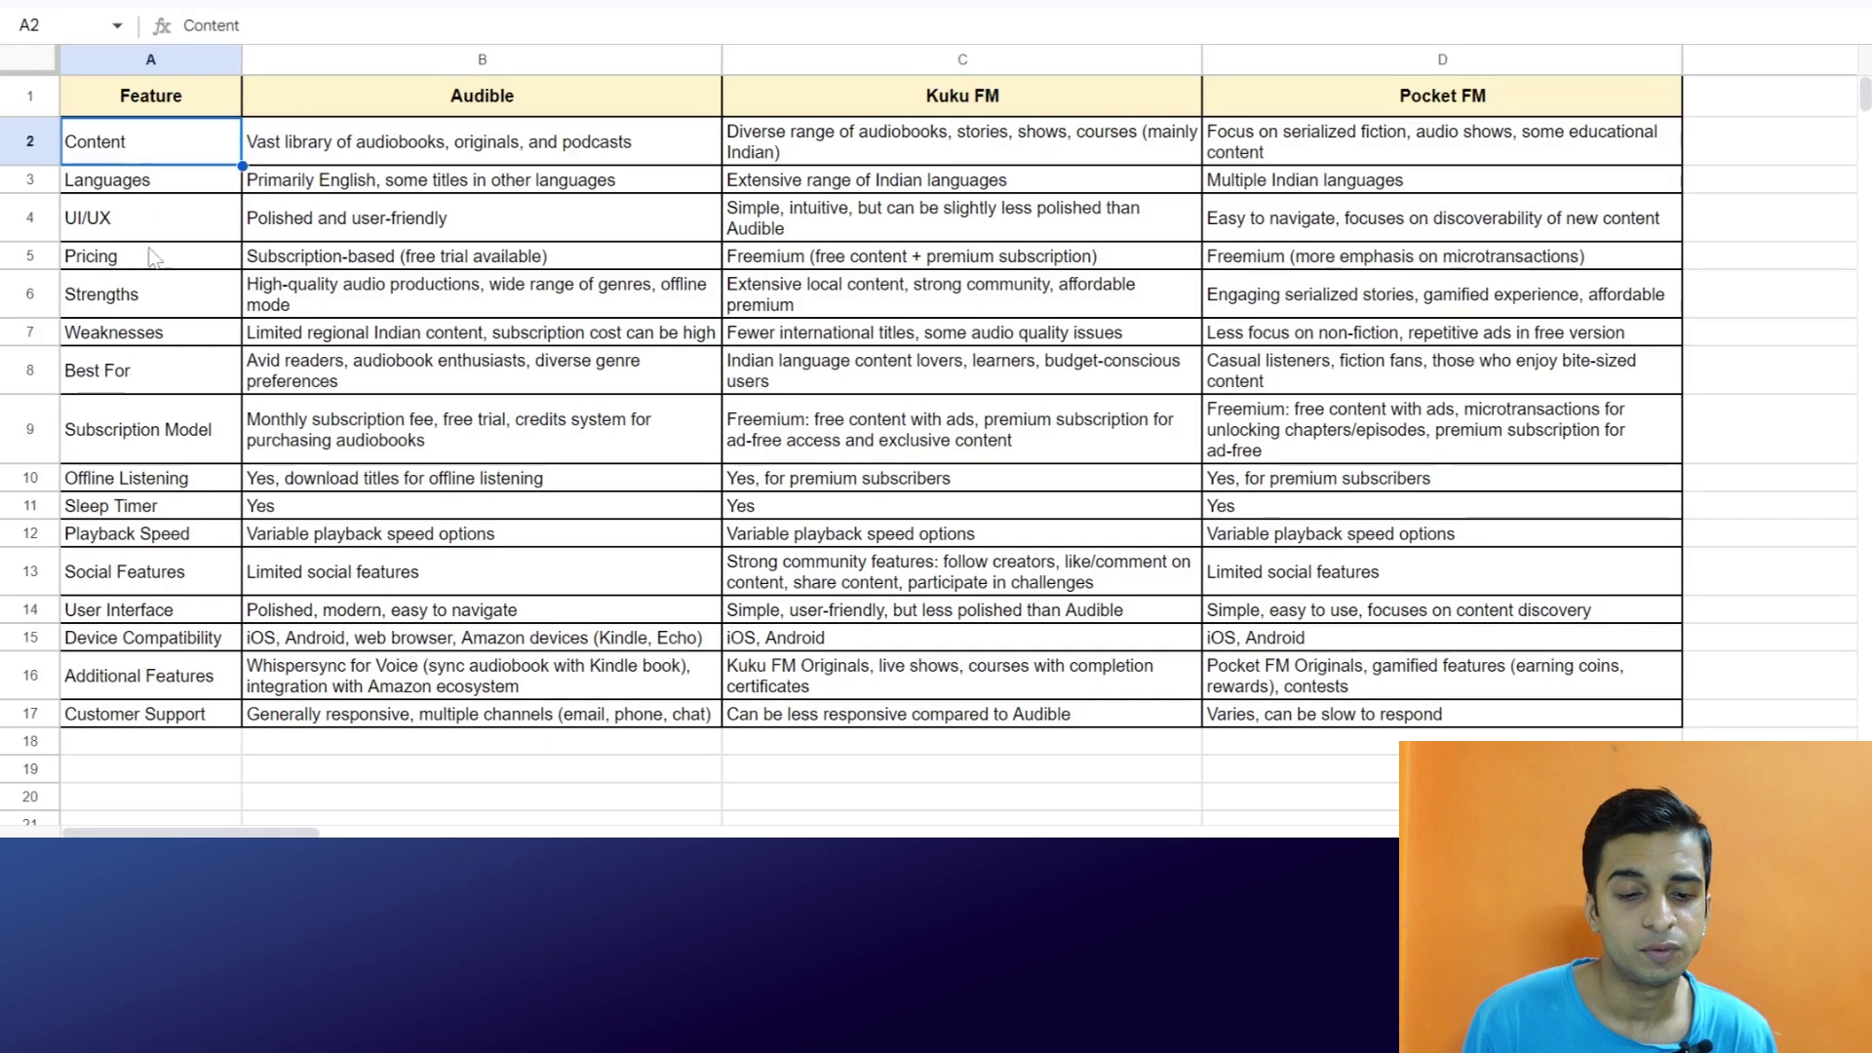
left_click(438, 302)
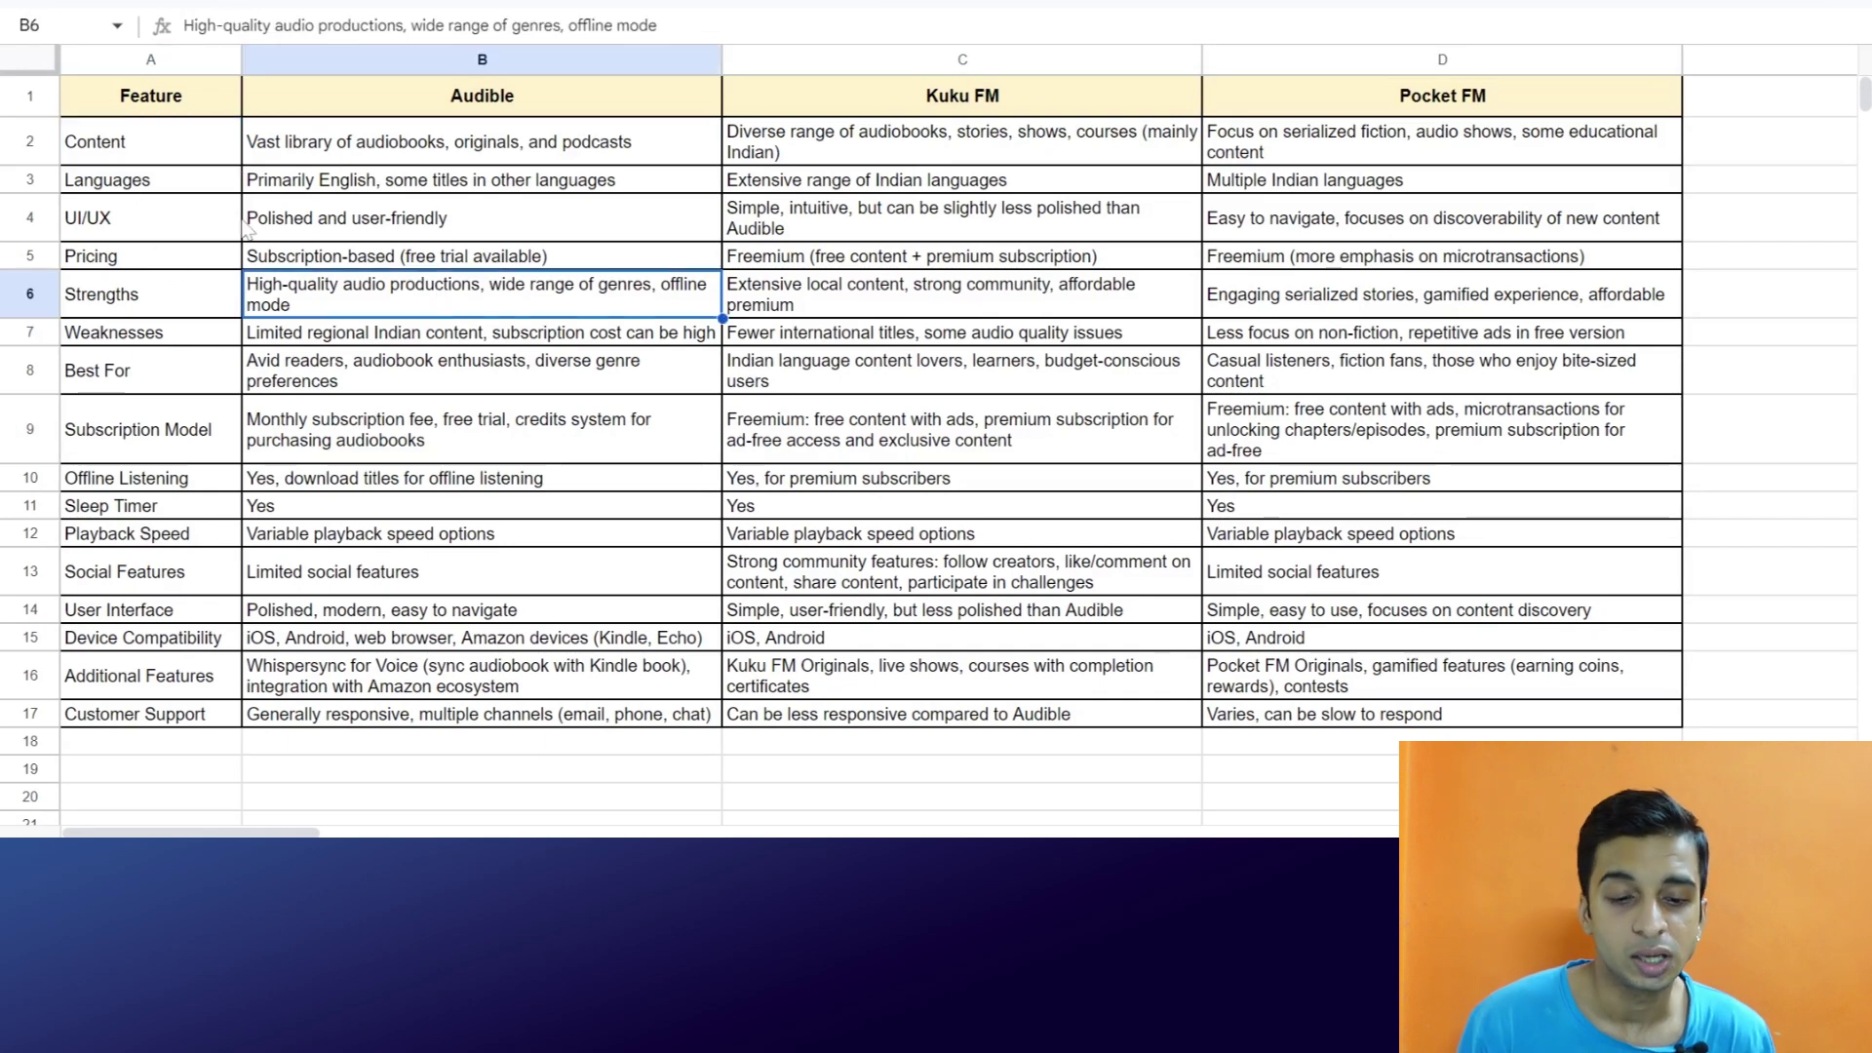
left_click(160, 152)
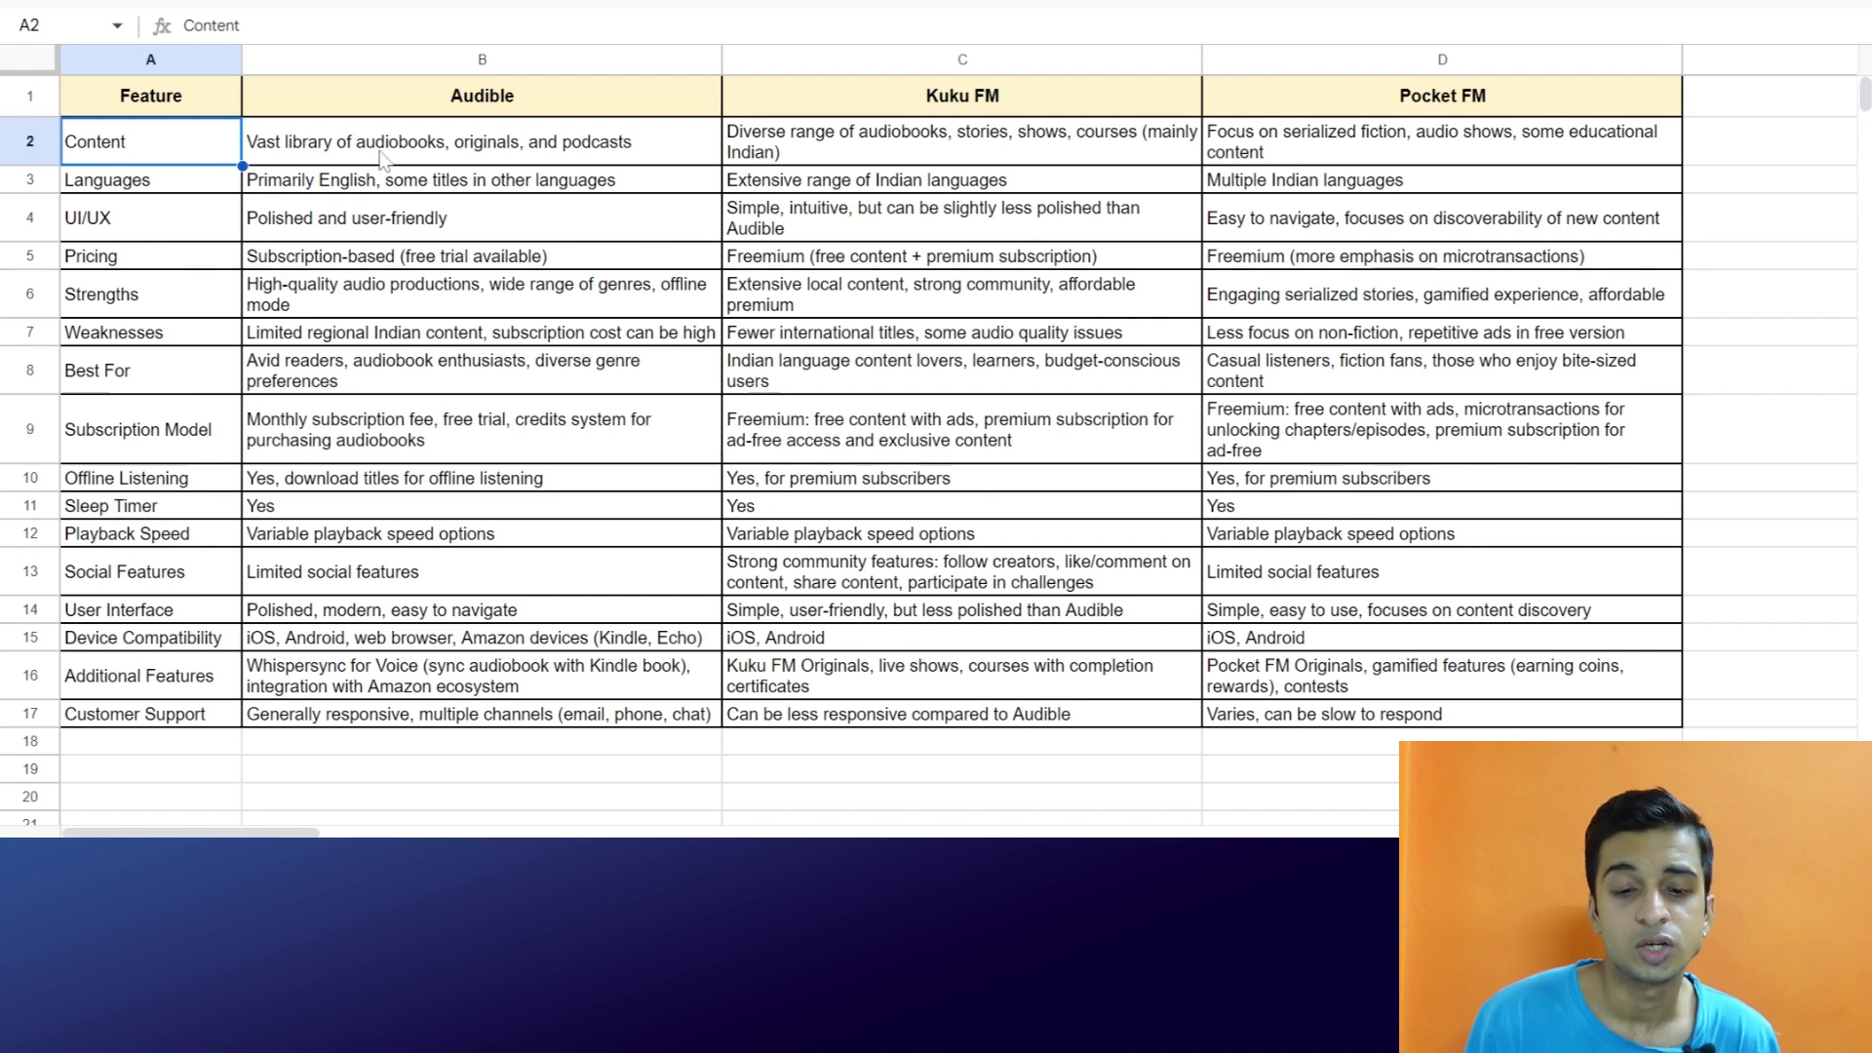
left_click(517, 156)
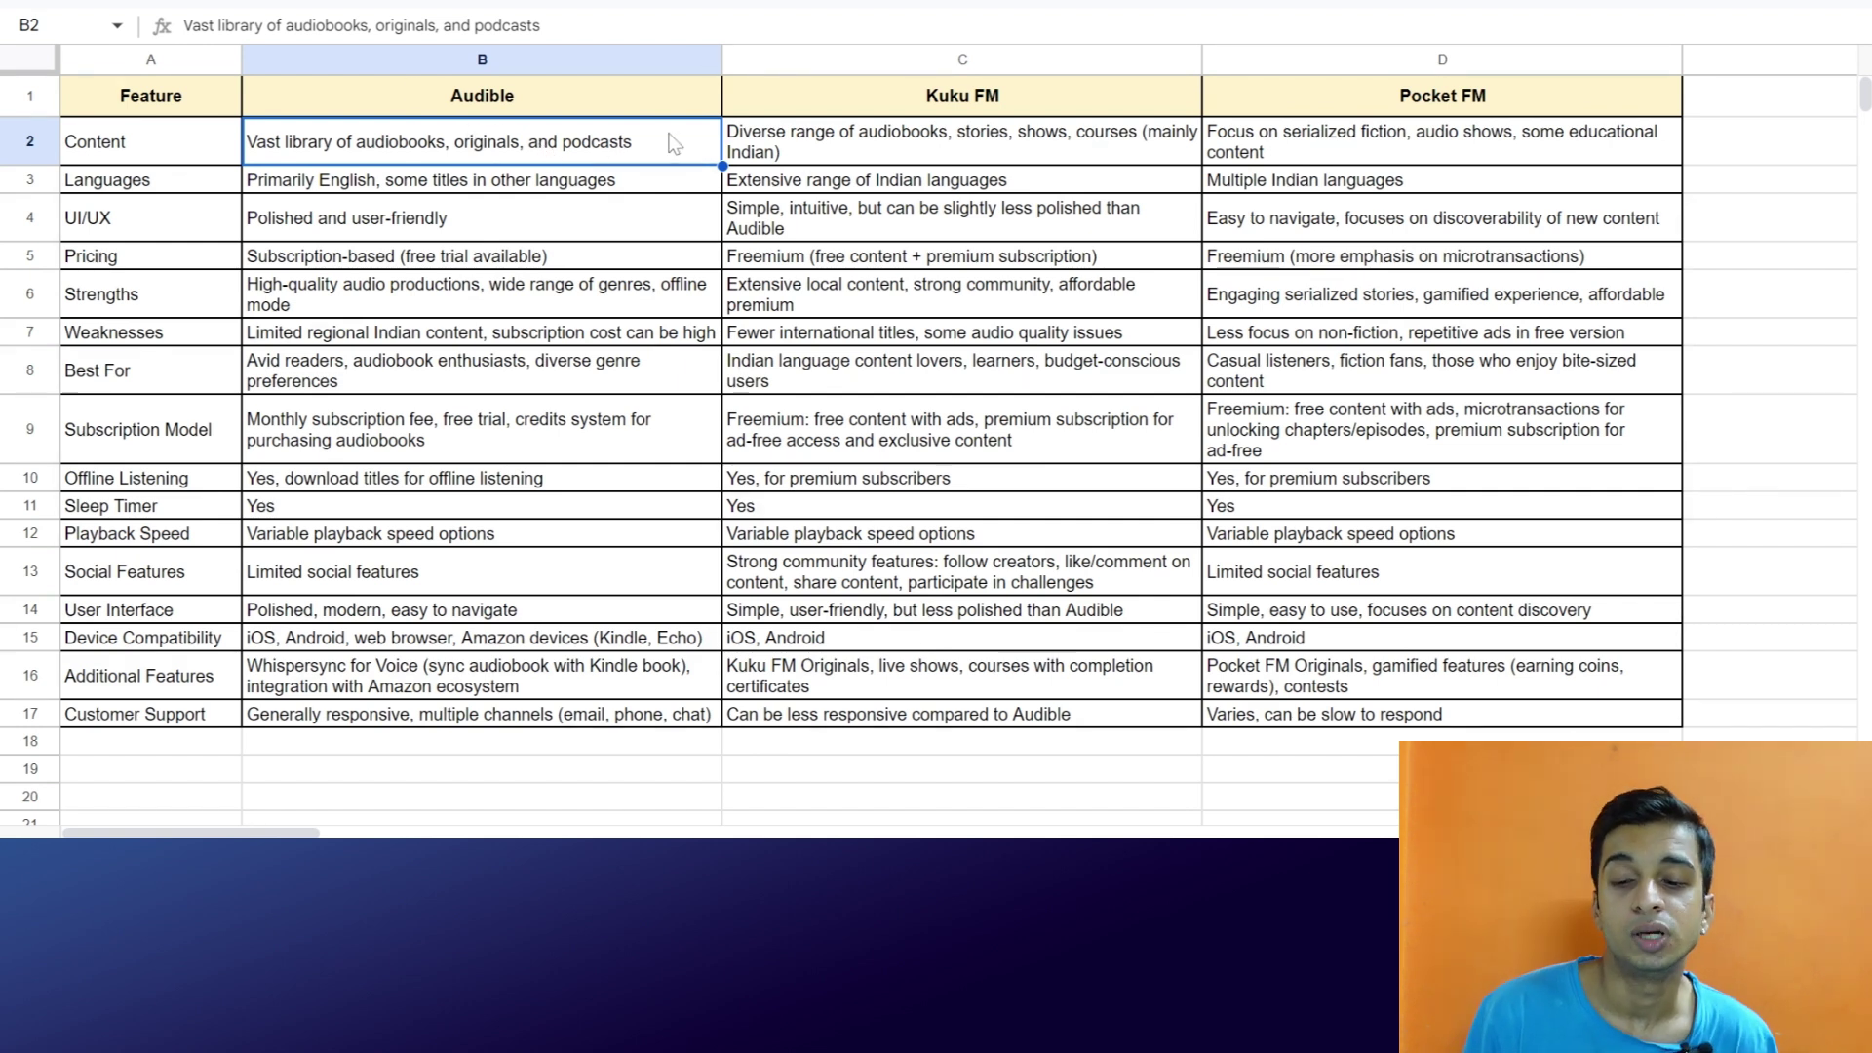
left_click(882, 133)
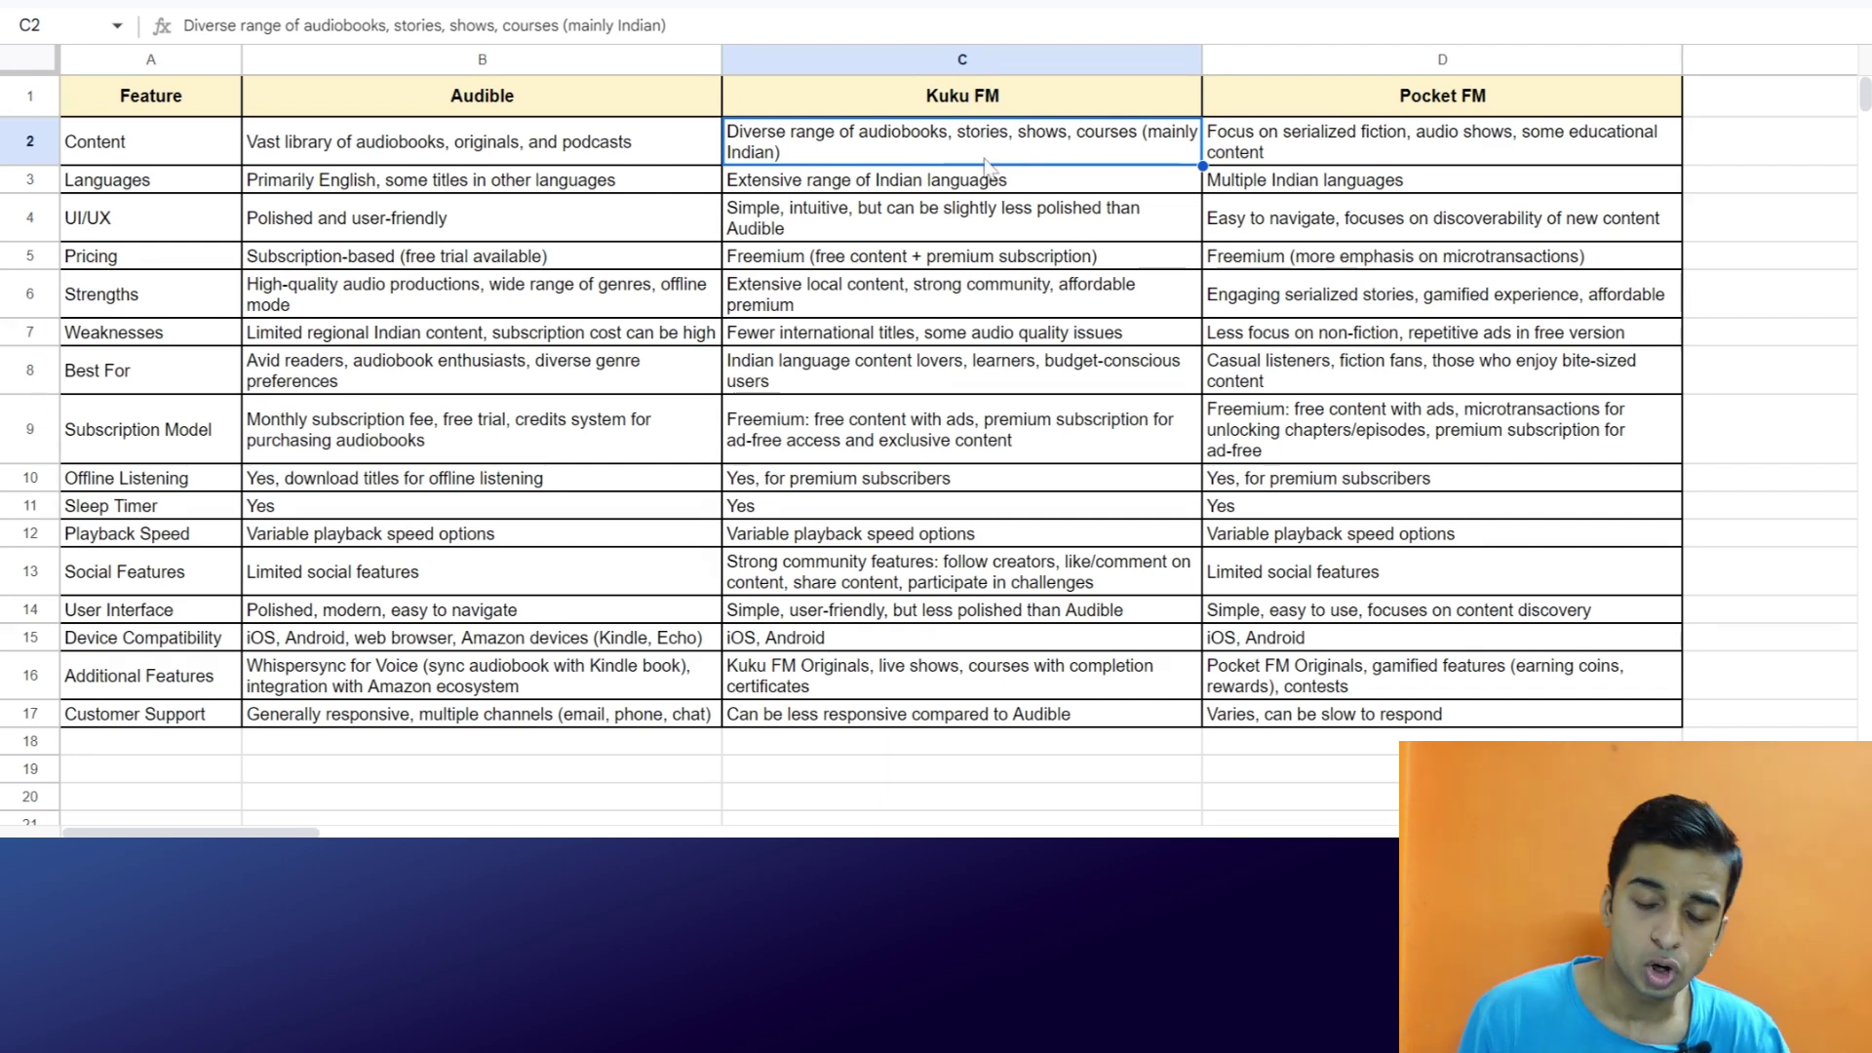
left_click(1327, 139)
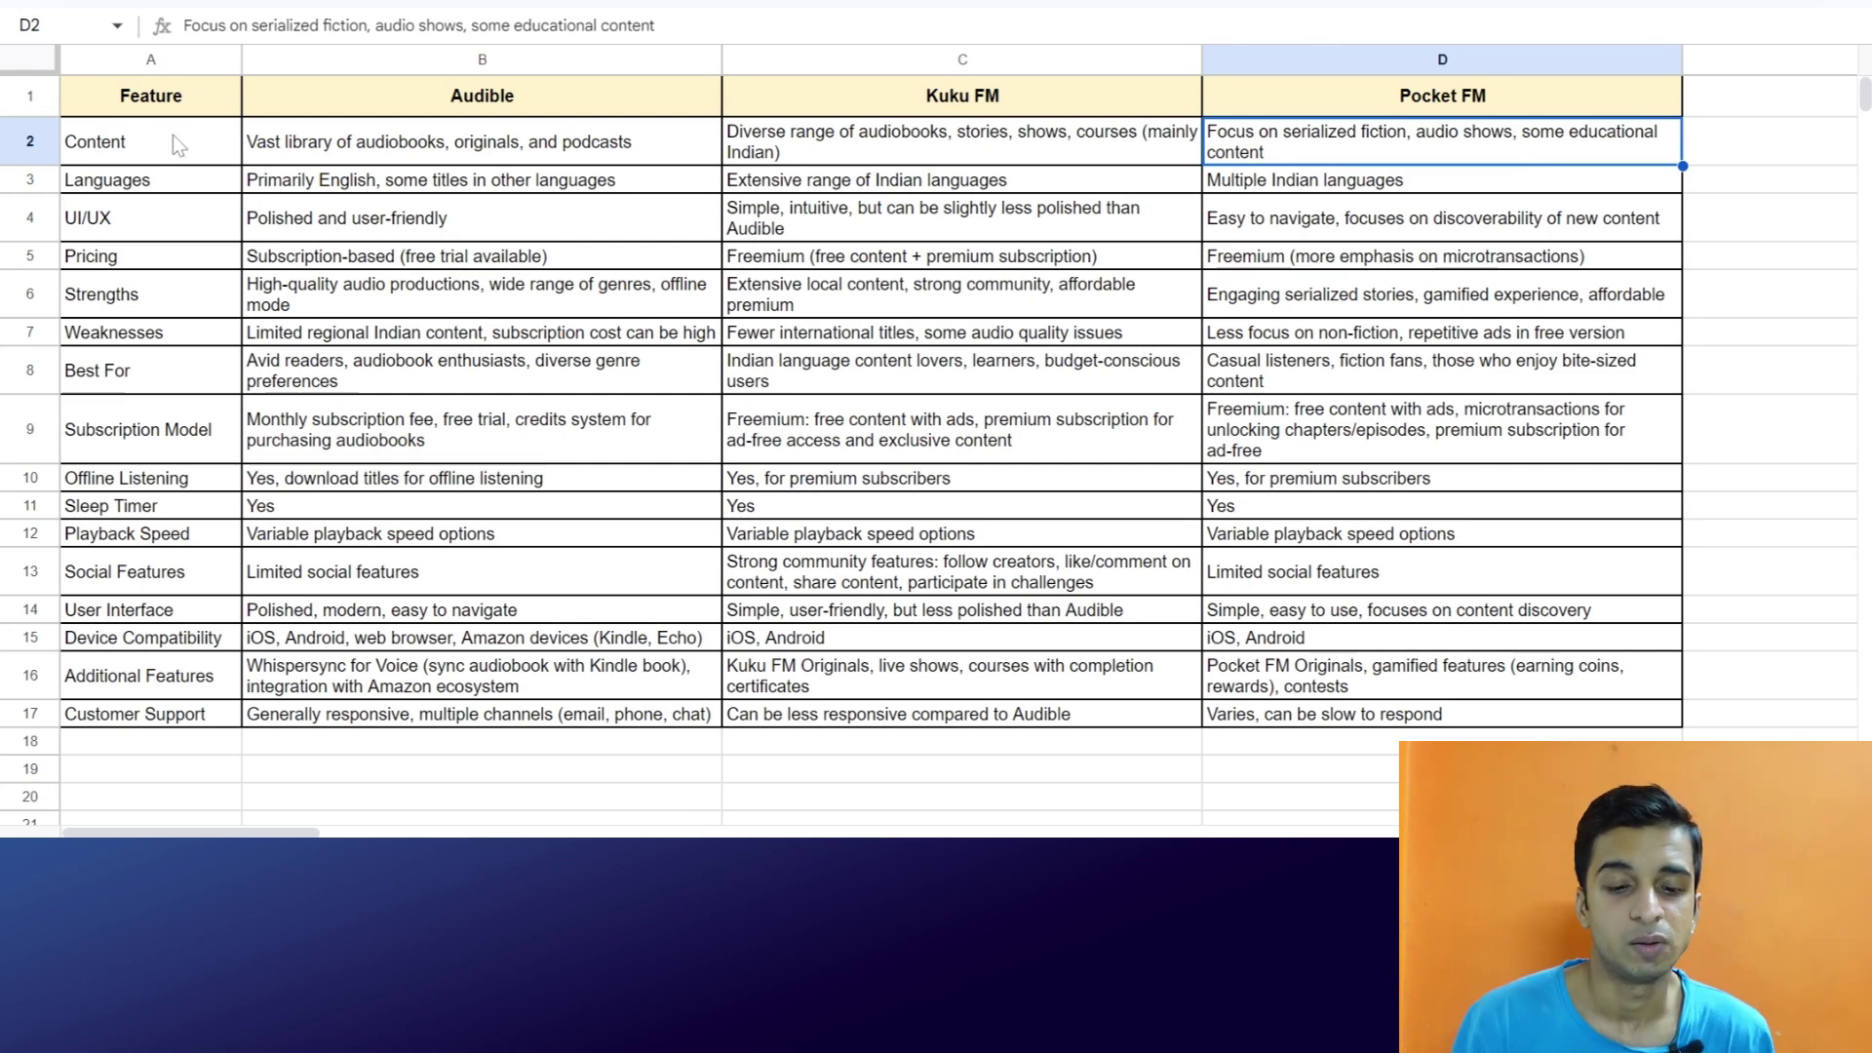
Fill the Content row A2:D2 light blue, then read each app's Languages entry
left_click_drag(174, 136, 1288, 140)
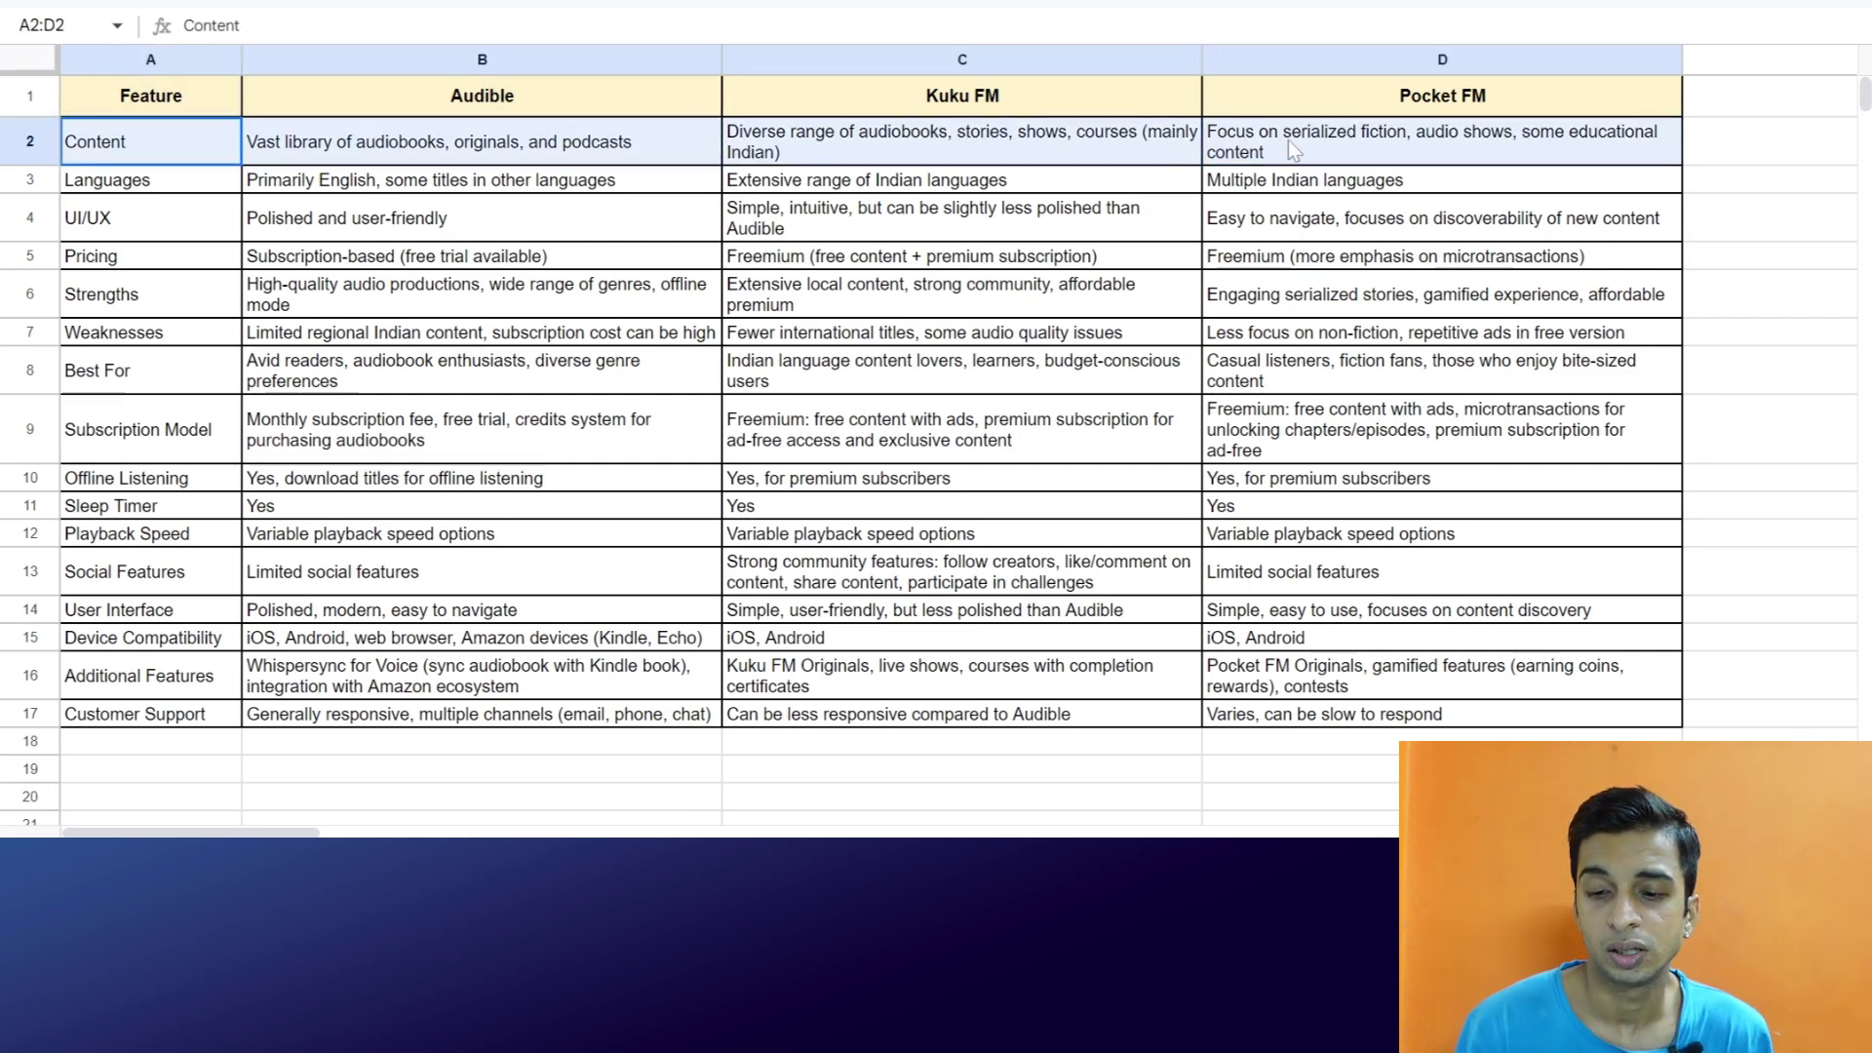
left_click(1068, 10)
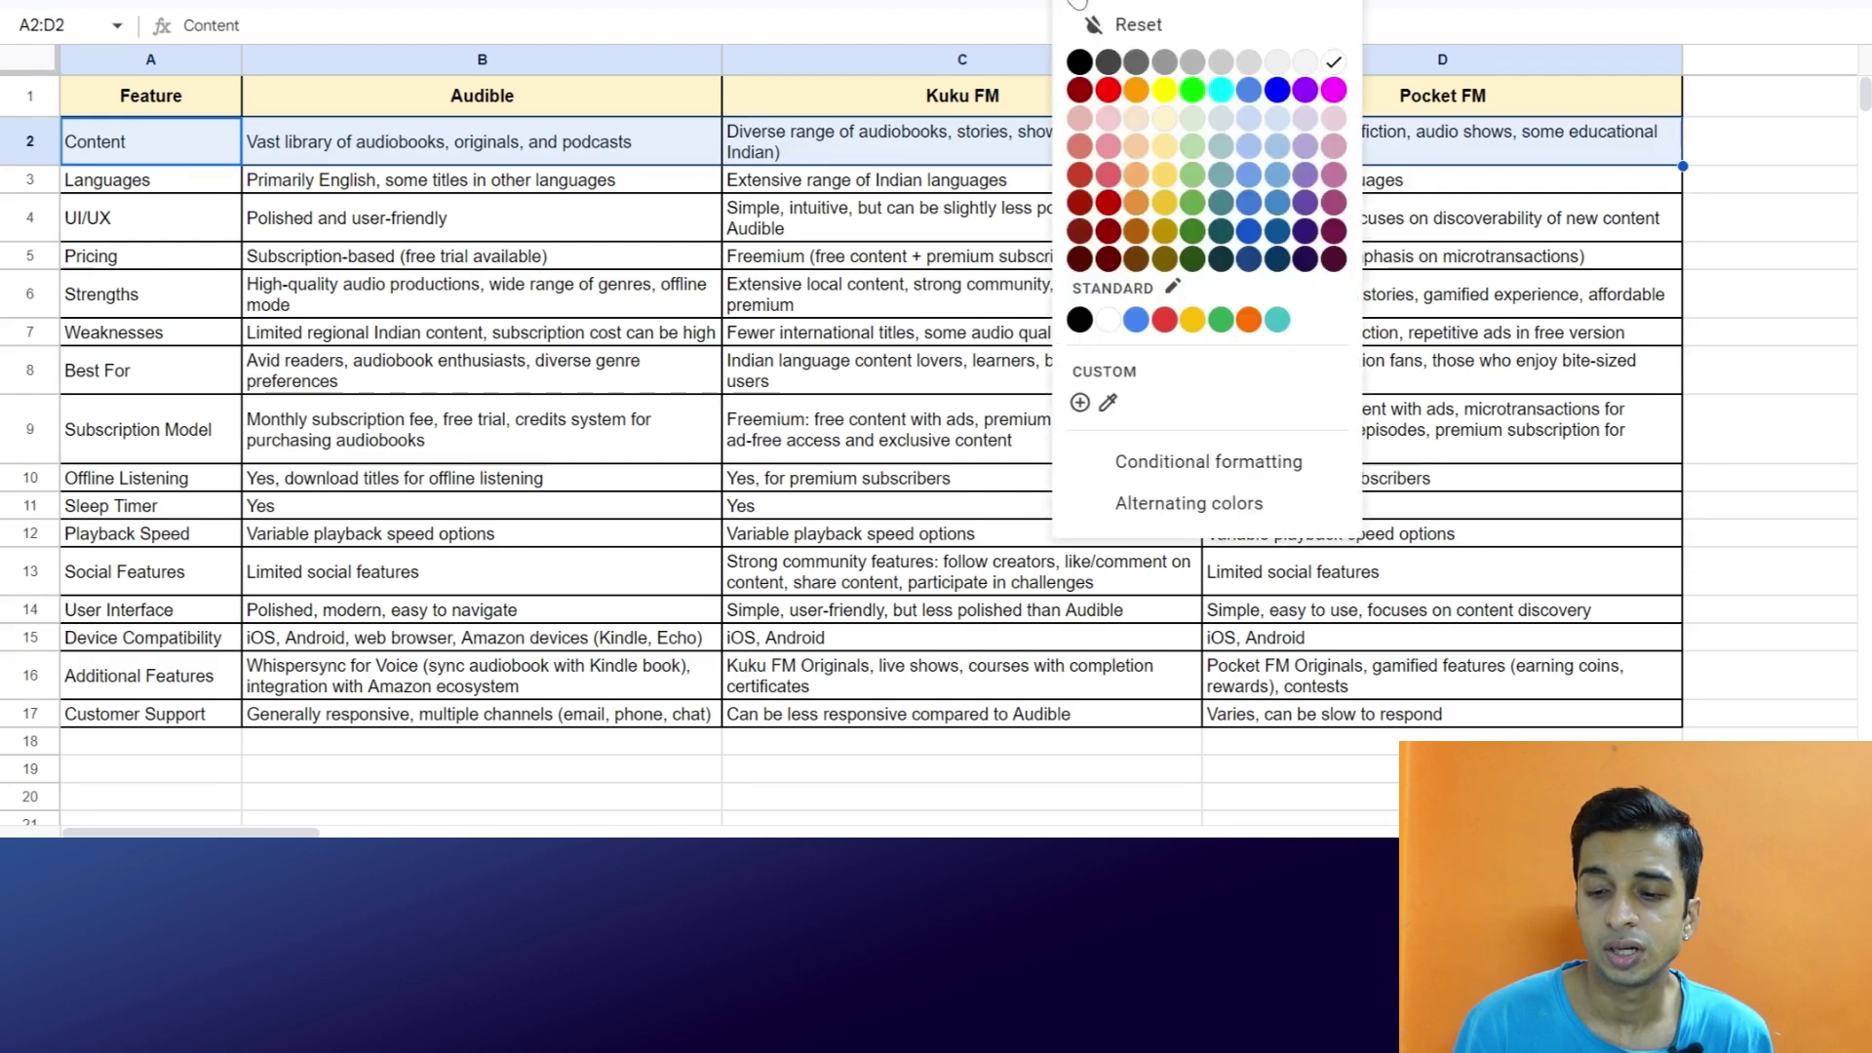
left_click(1246, 117)
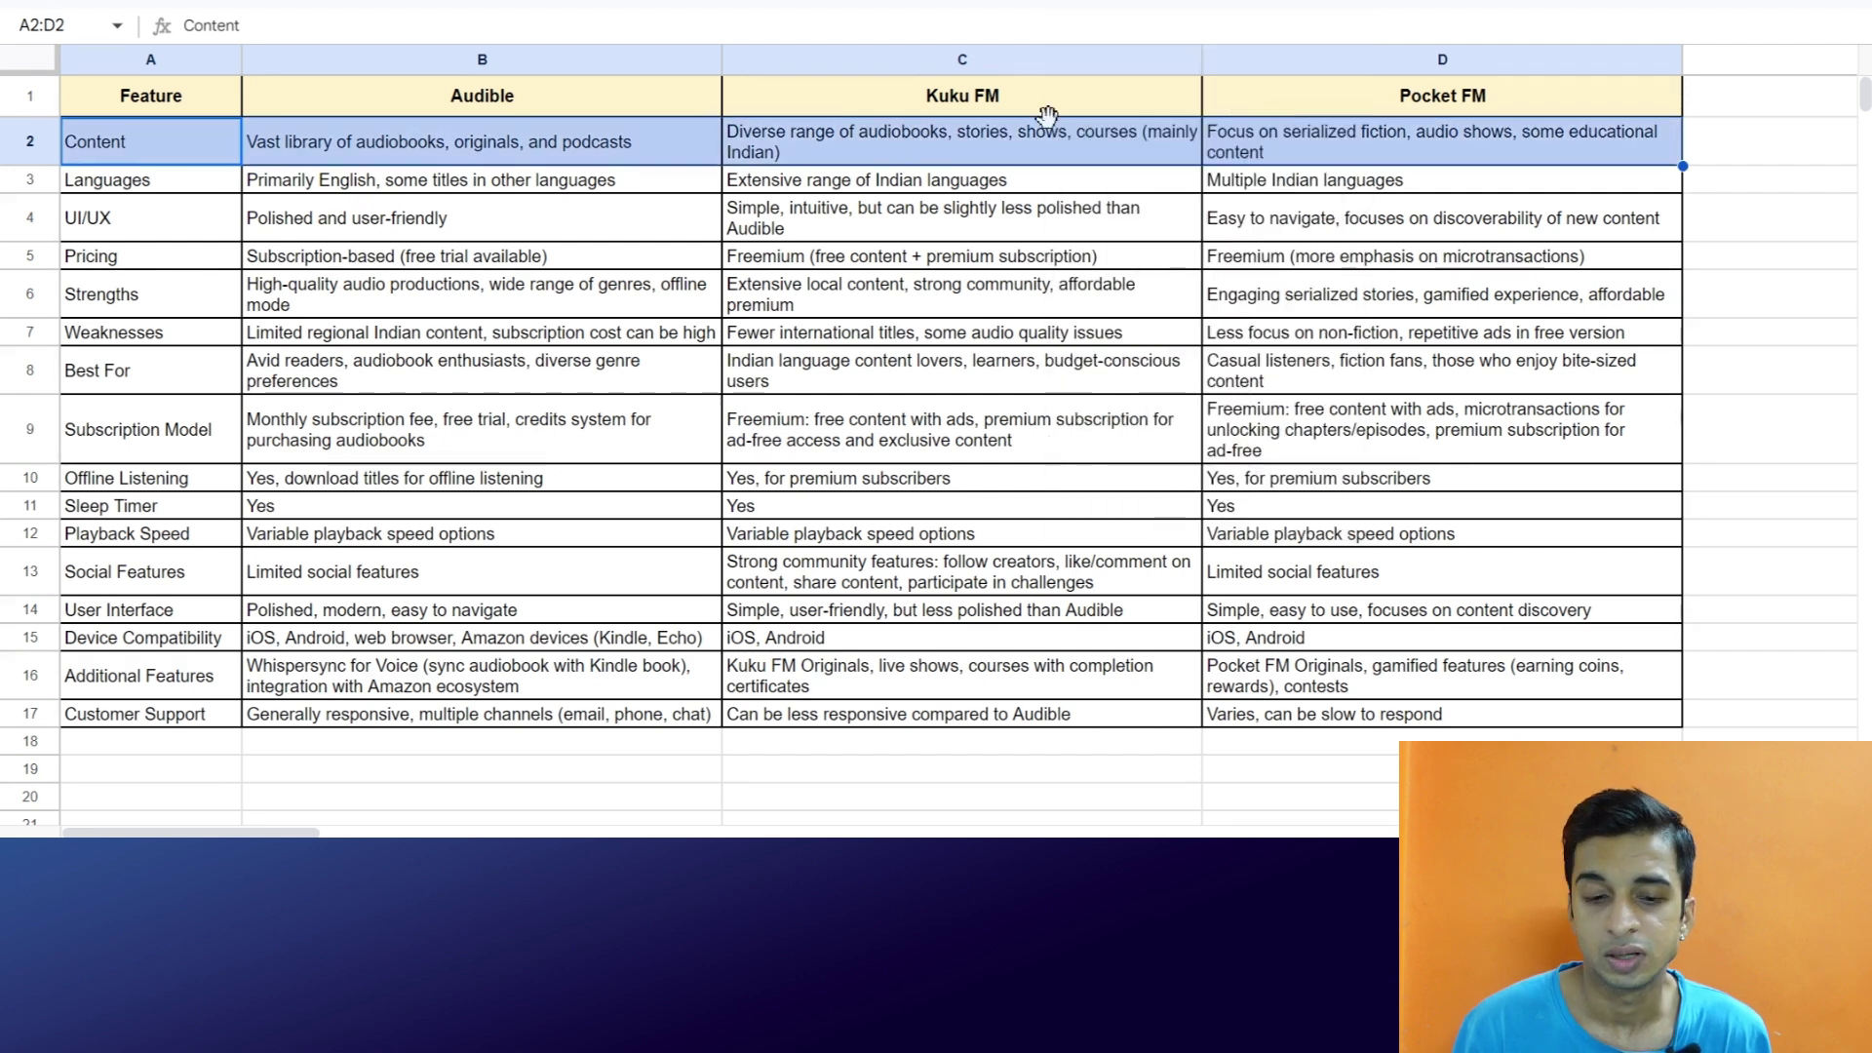
left_click(161, 187)
left_click(305, 191)
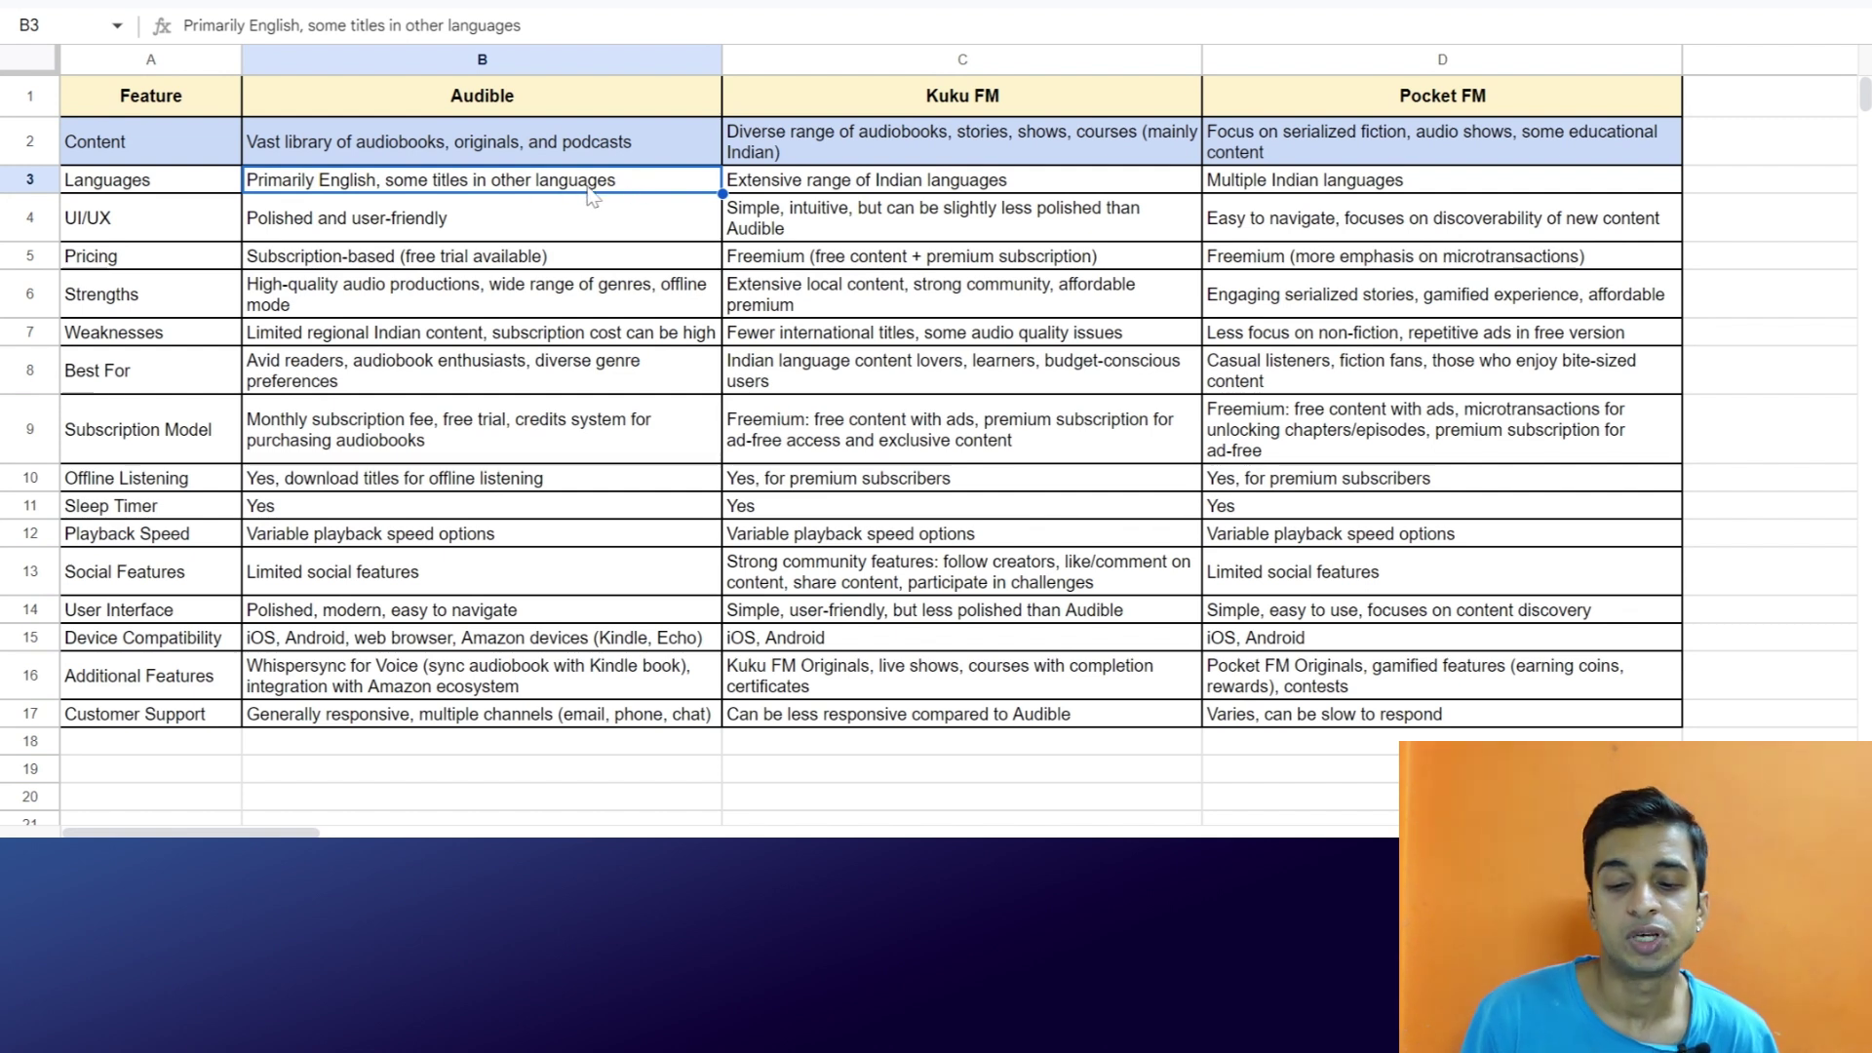
left_click(931, 187)
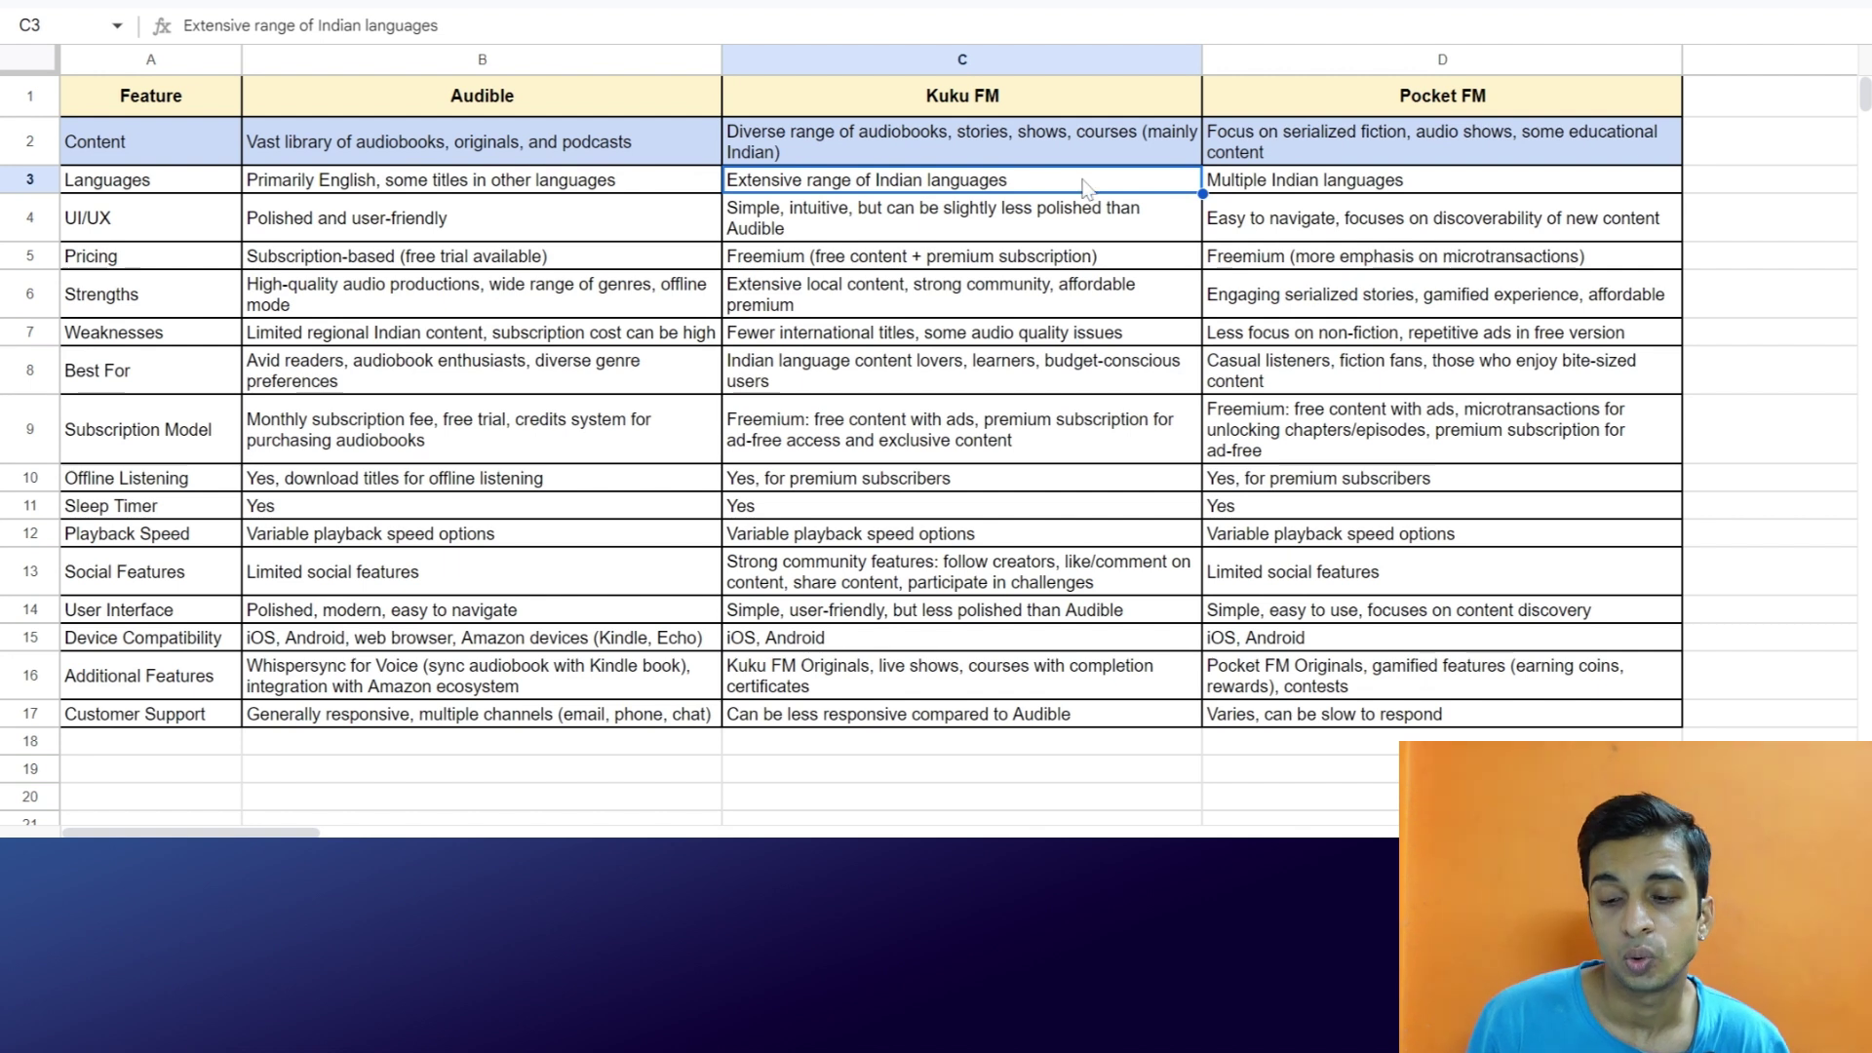
left_click(1275, 190)
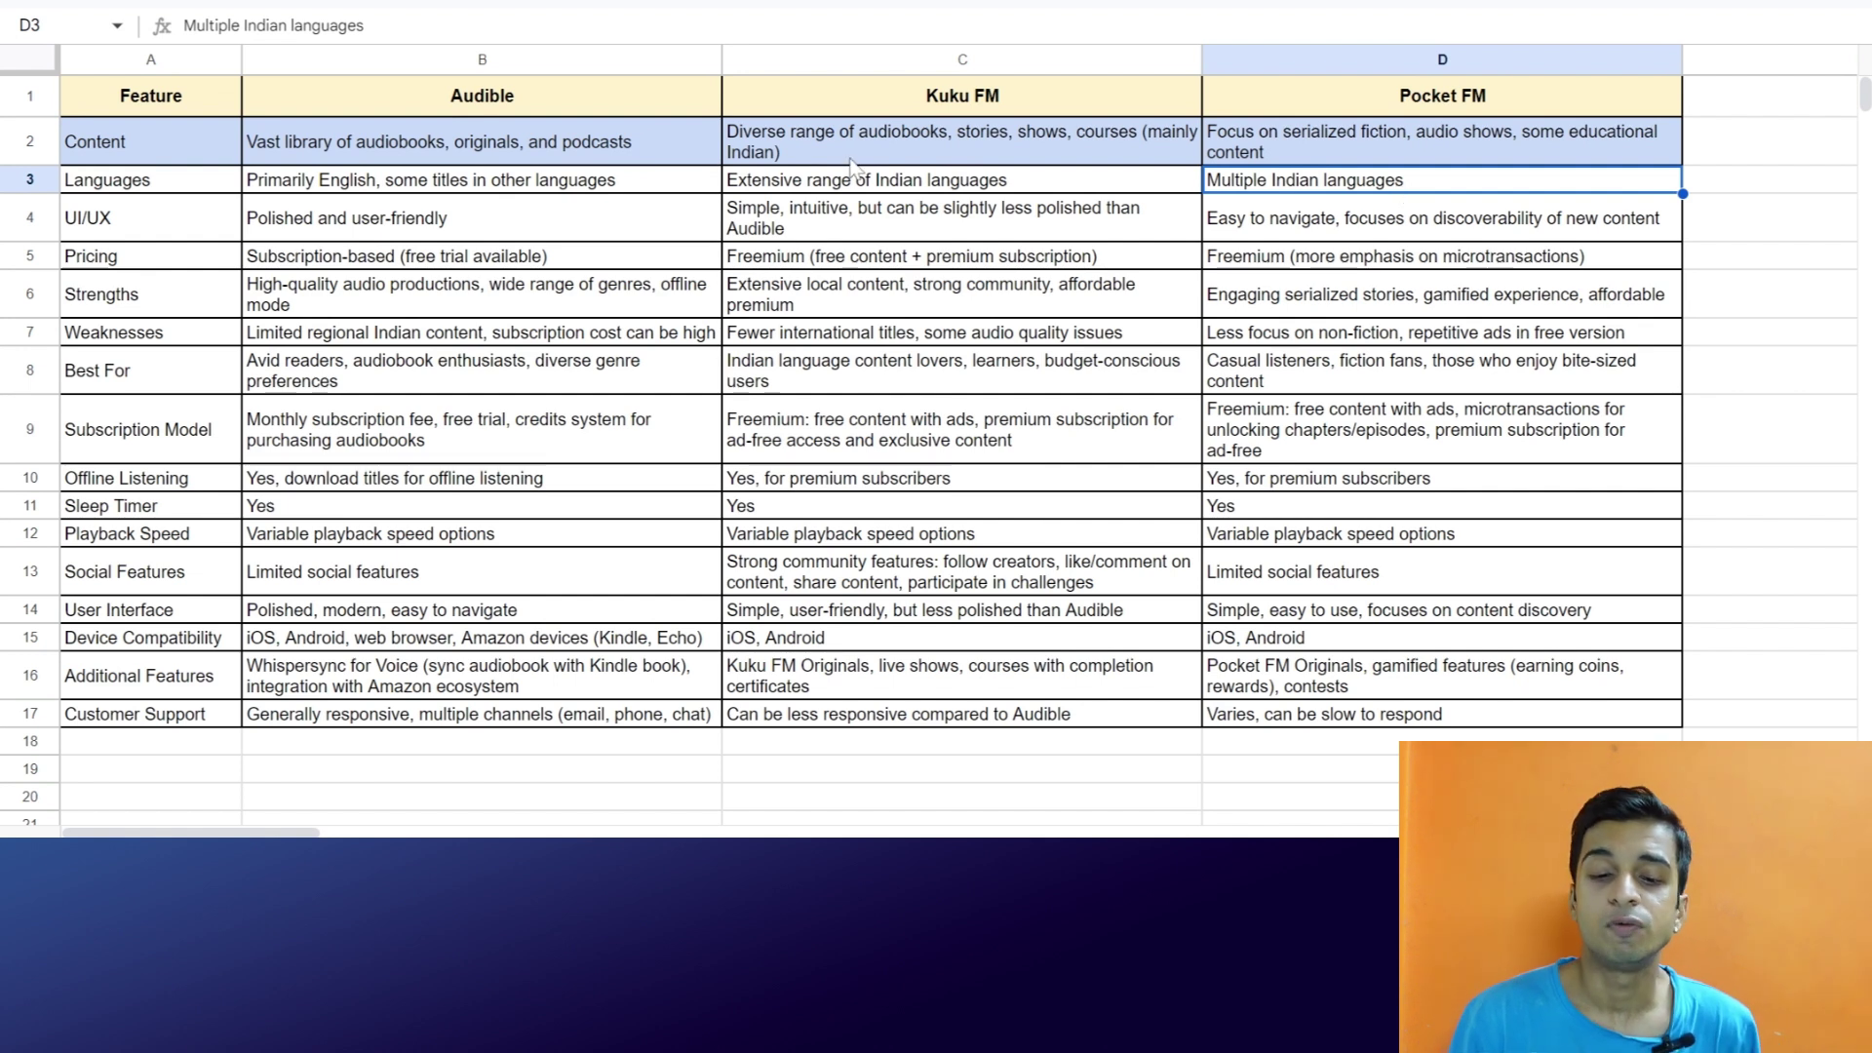
Fill Audible's Content cell green and the Kuku FM and Pocket FM Languages cells light green
left_click(654, 153)
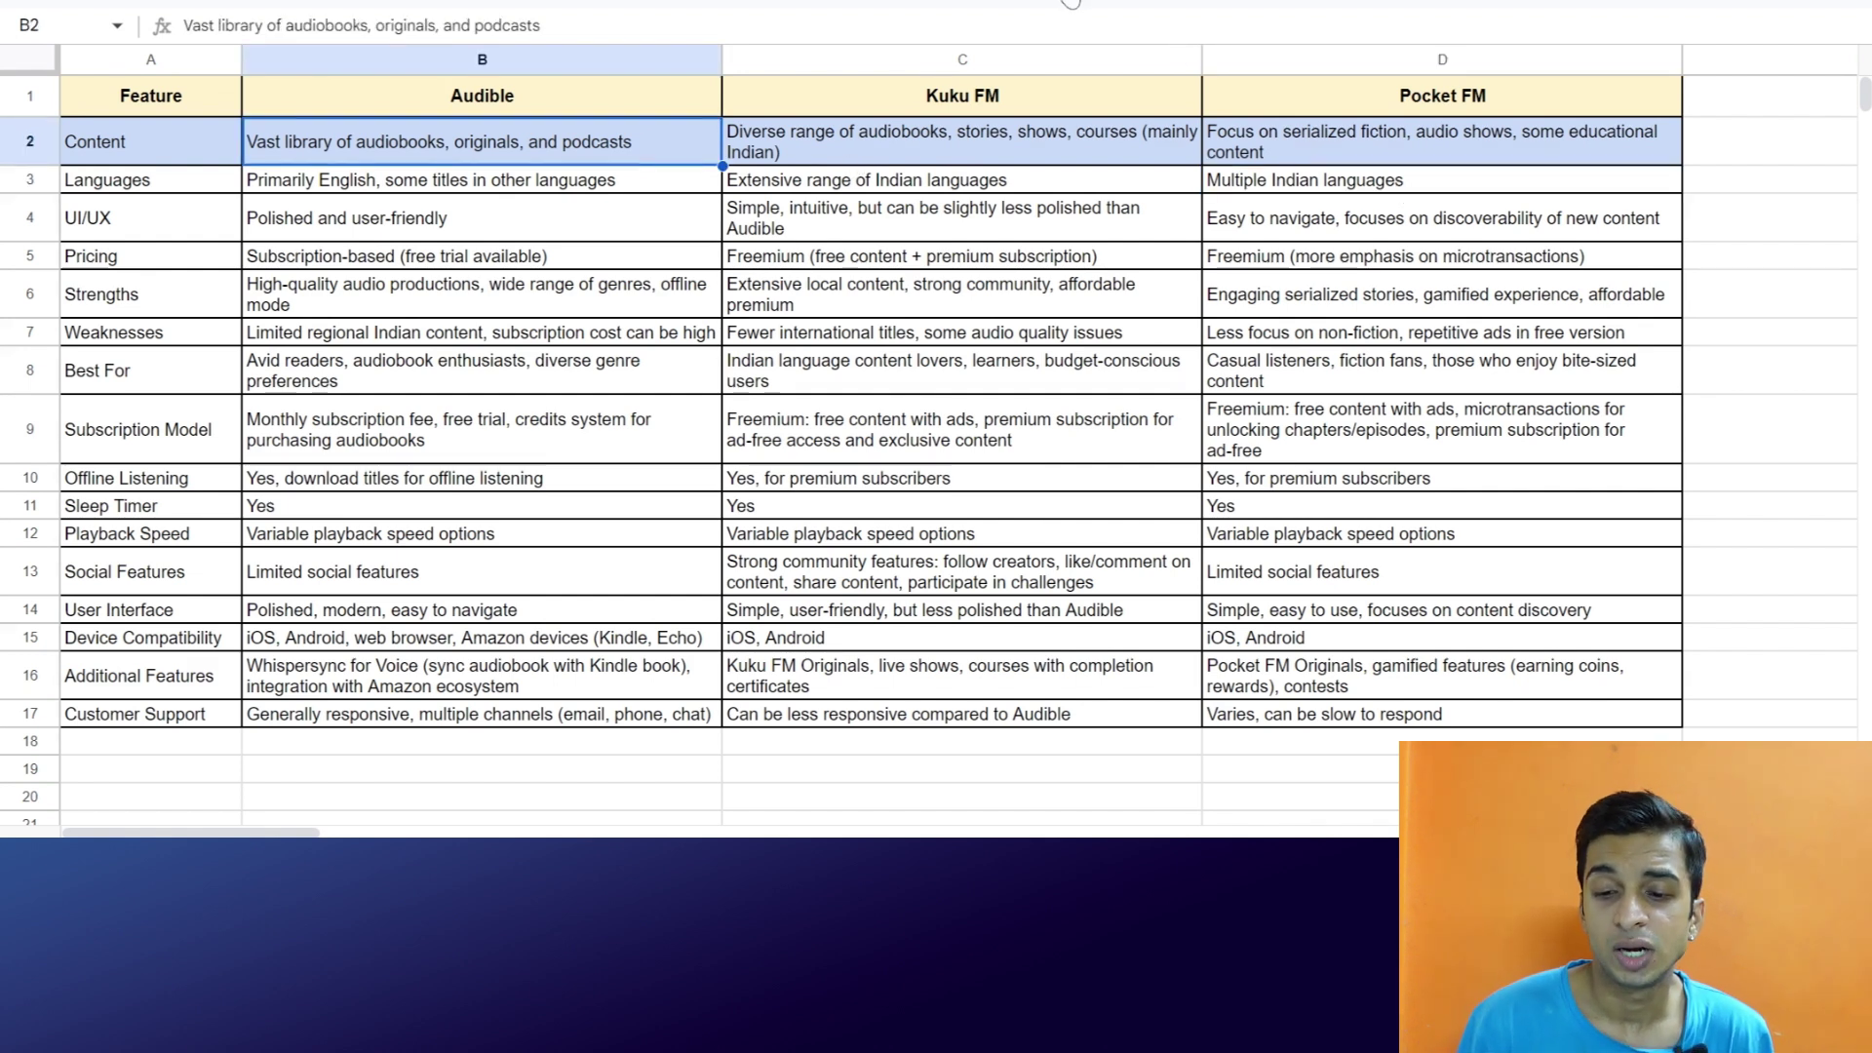
left_click(1073, 5)
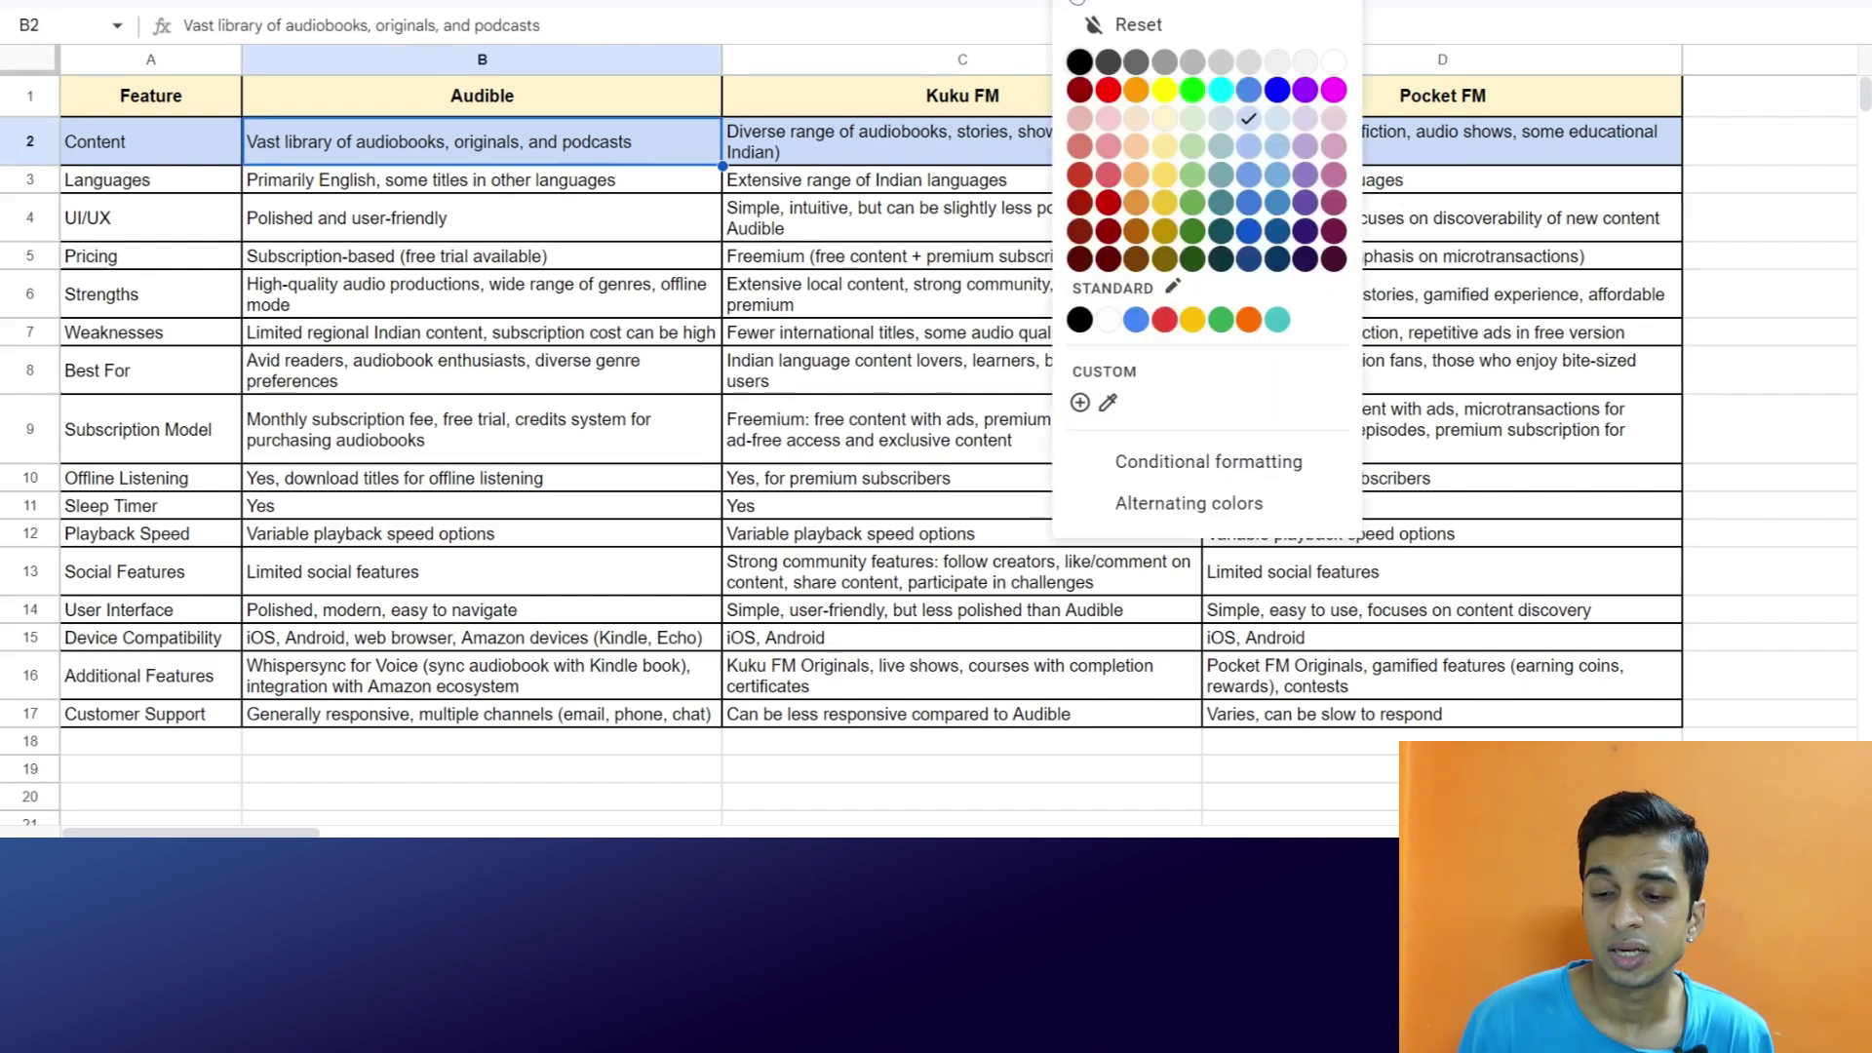
left_click(1200, 174)
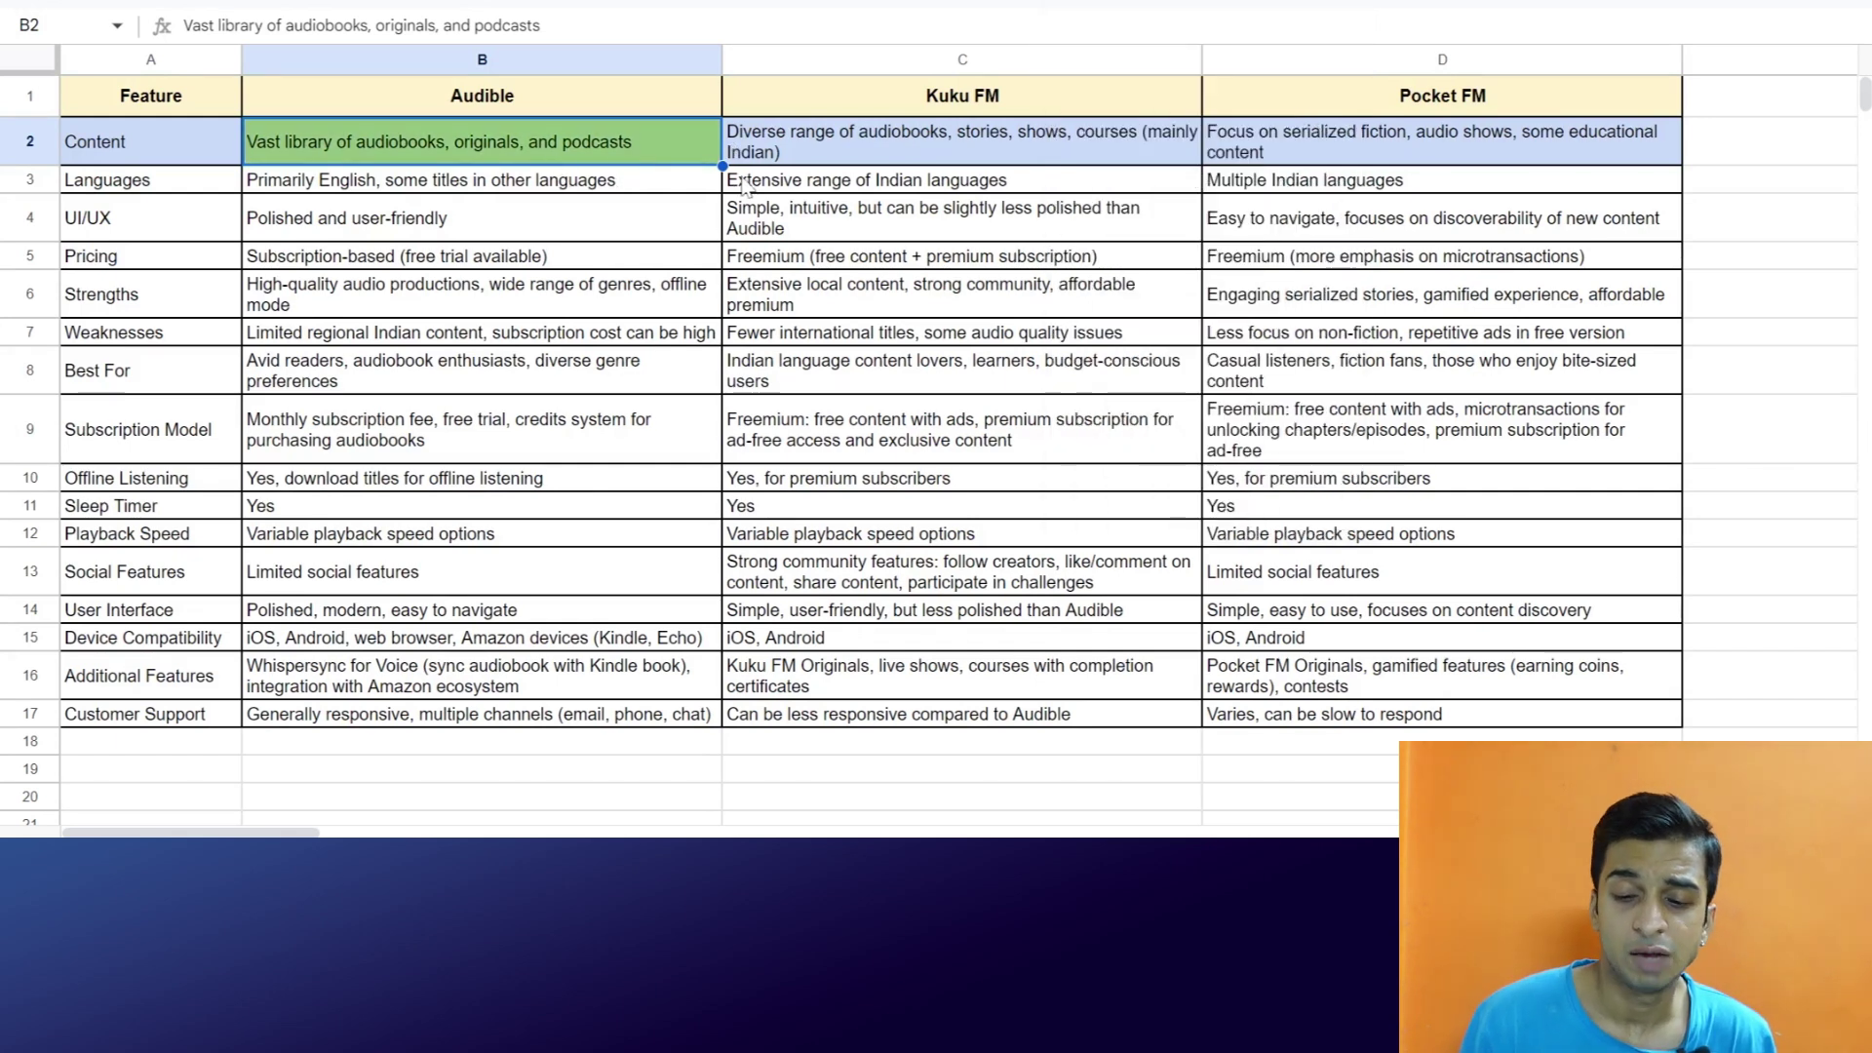
mouse_move(807, 187)
left_mouse_down()
mouse_move(1267, 210)
mouse_move(1271, 192)
left_mouse_up()
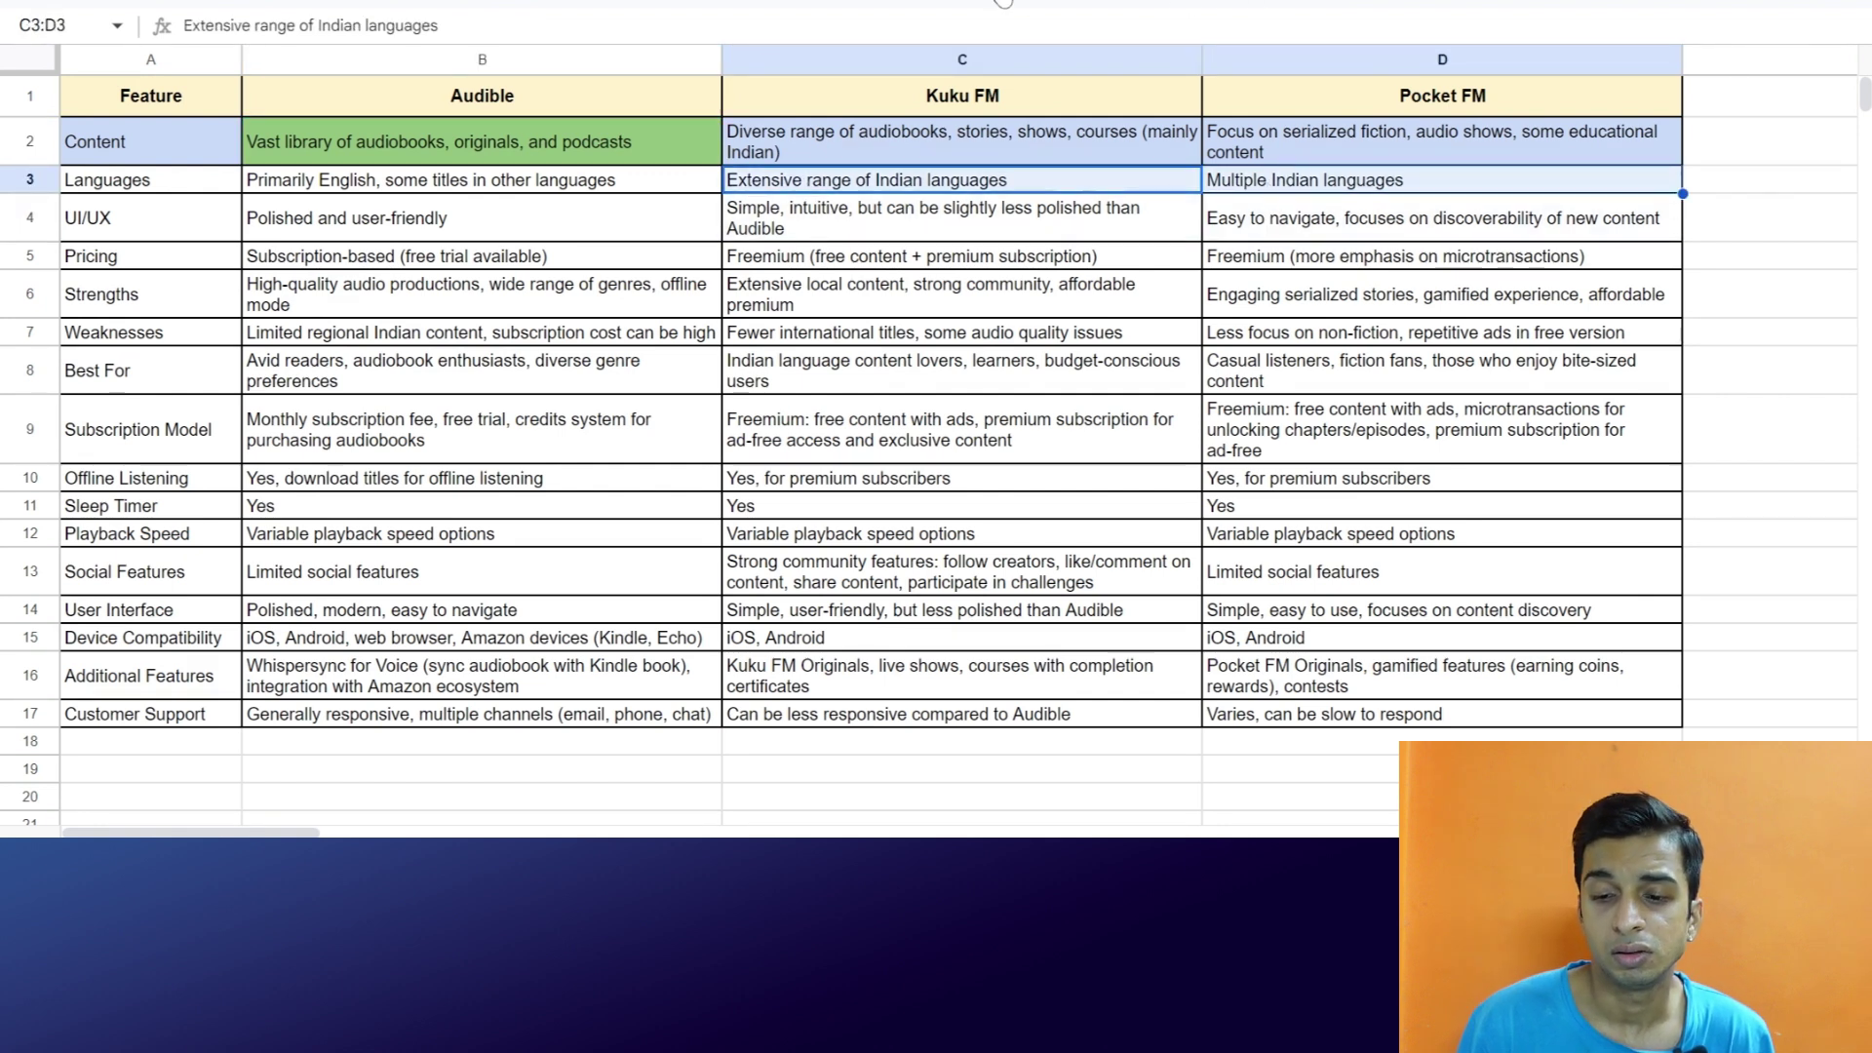
left_click(1113, 4)
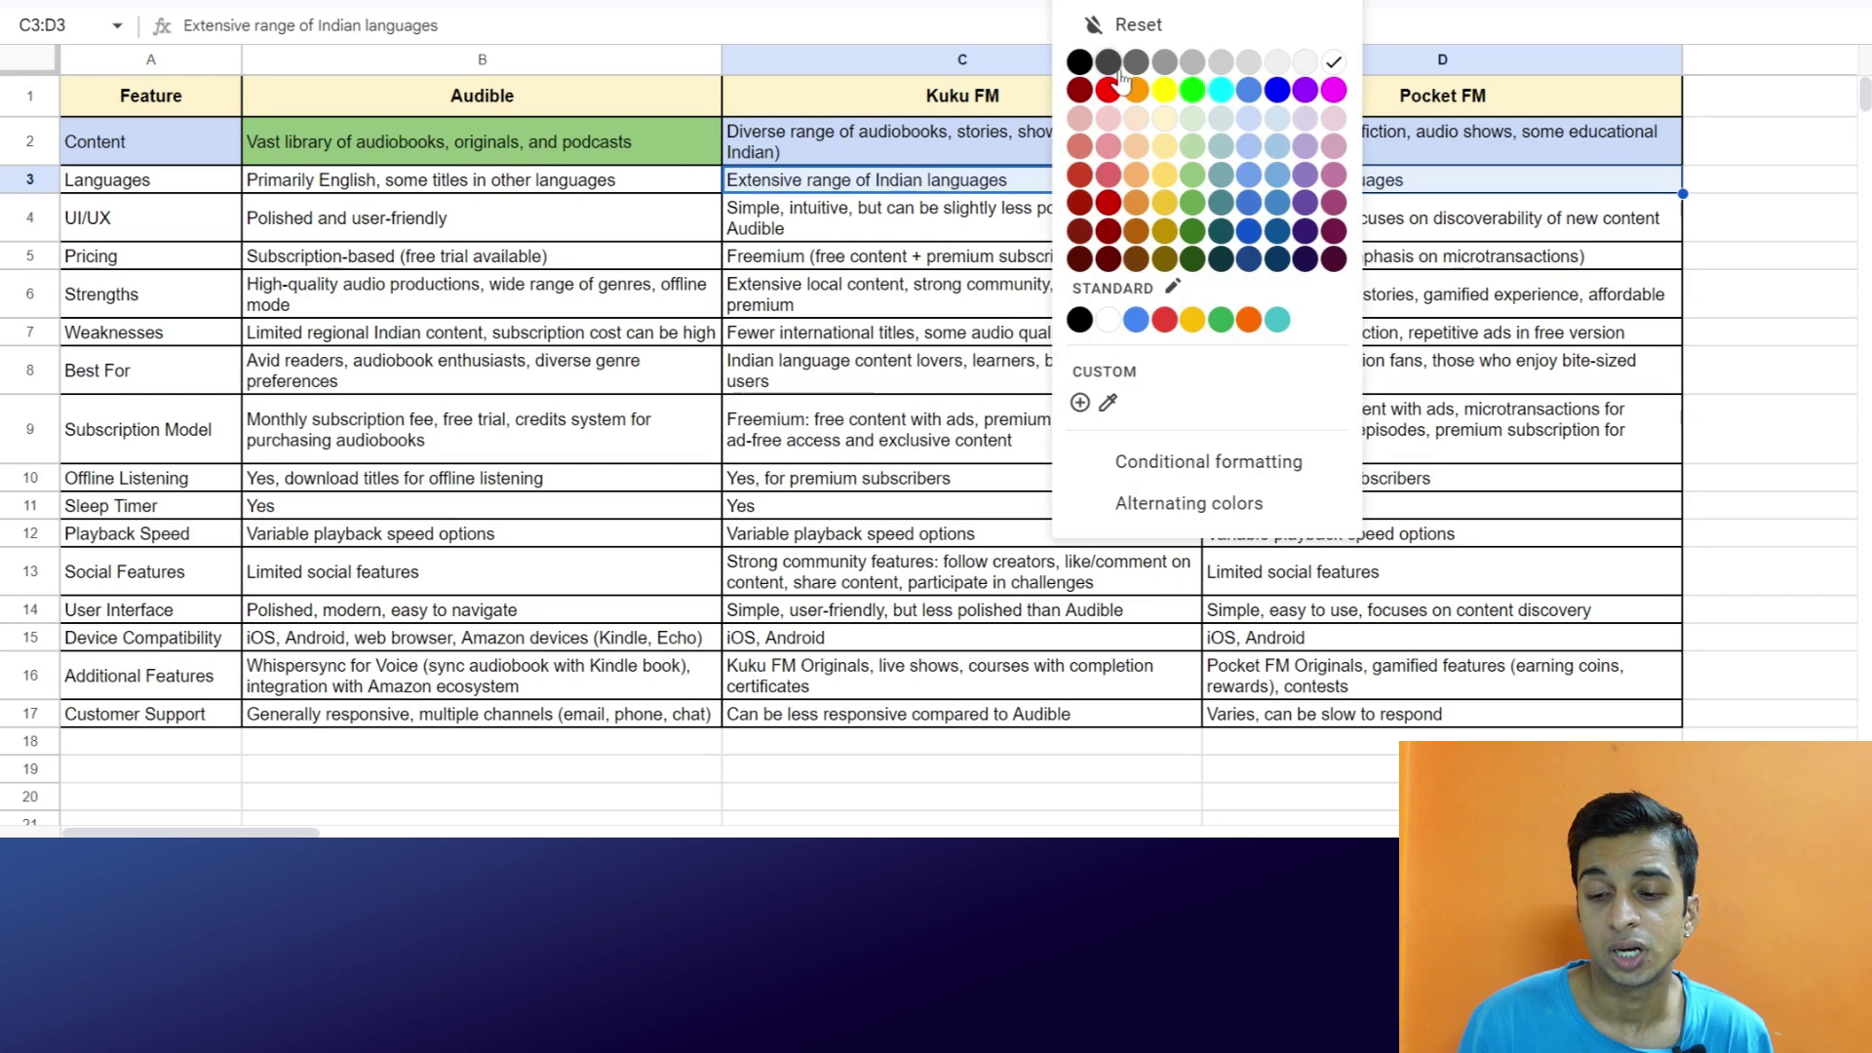
left_click(1193, 158)
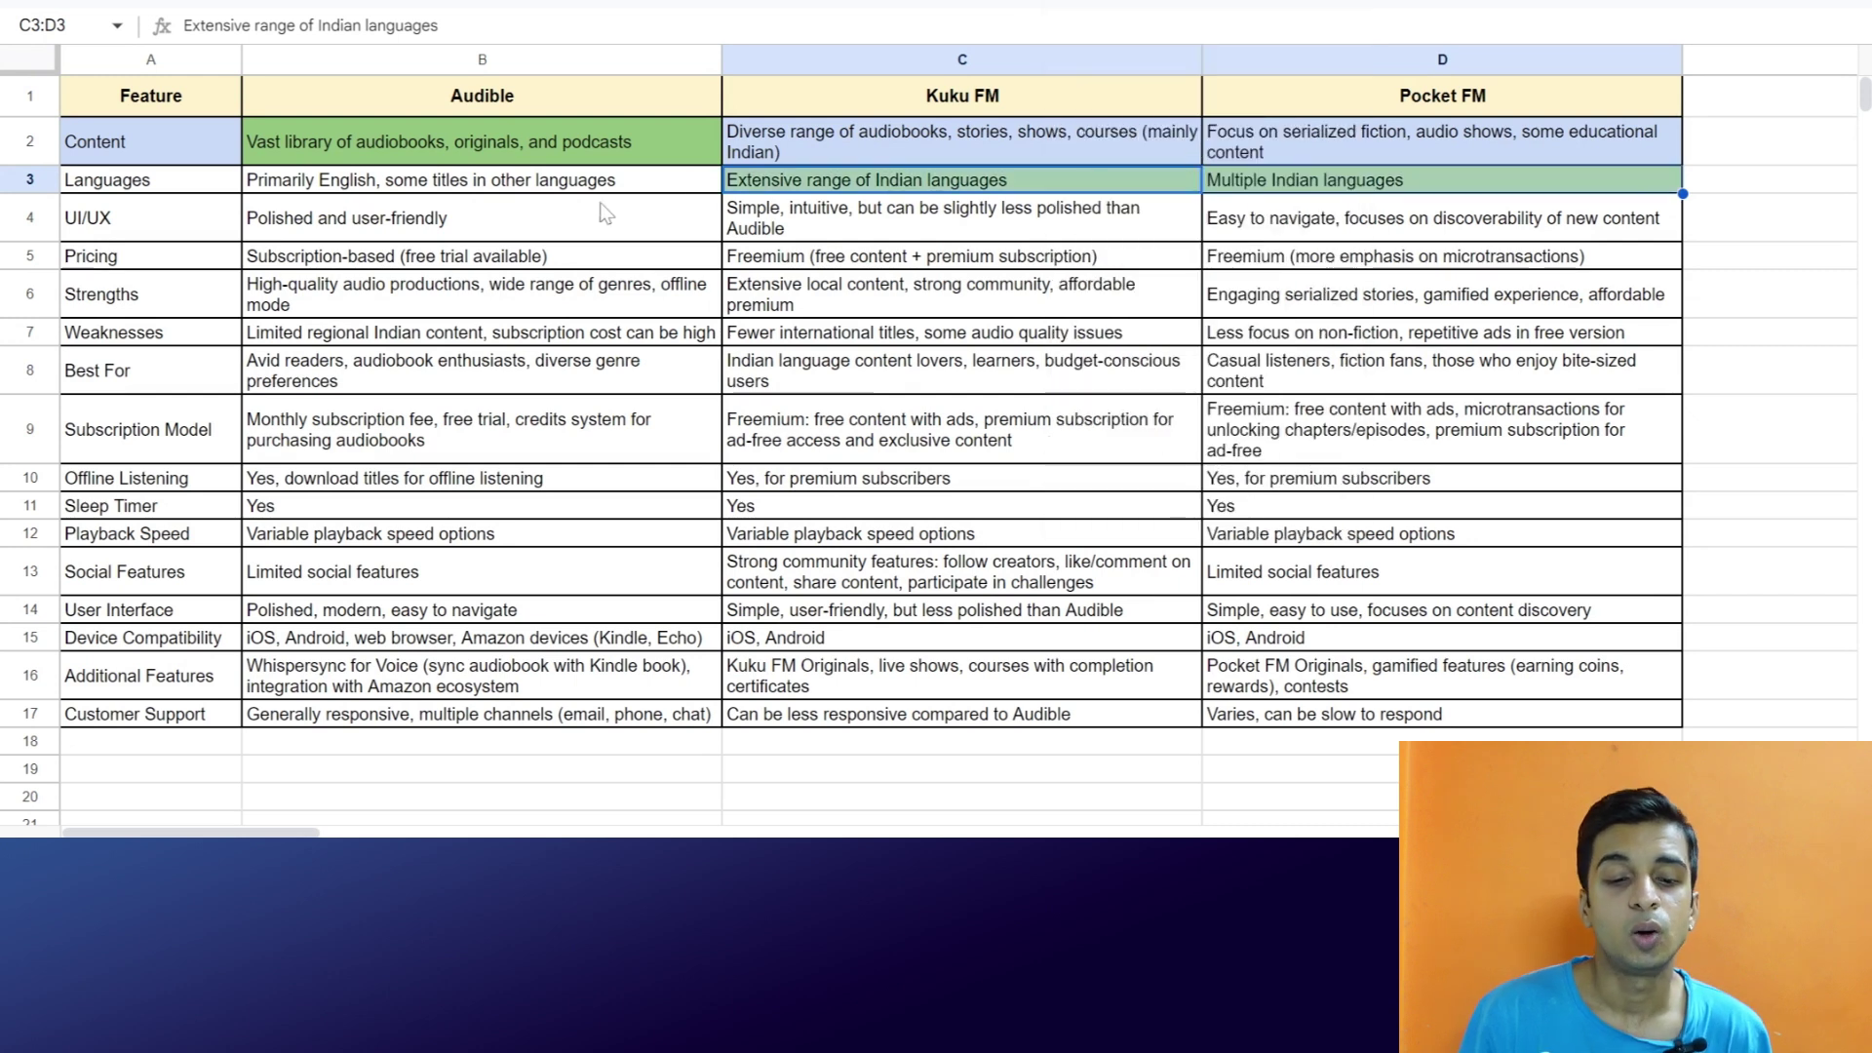
Review the UI/UX entries and fill Audible's UI/UX cell B4 light green
left_click(202, 231)
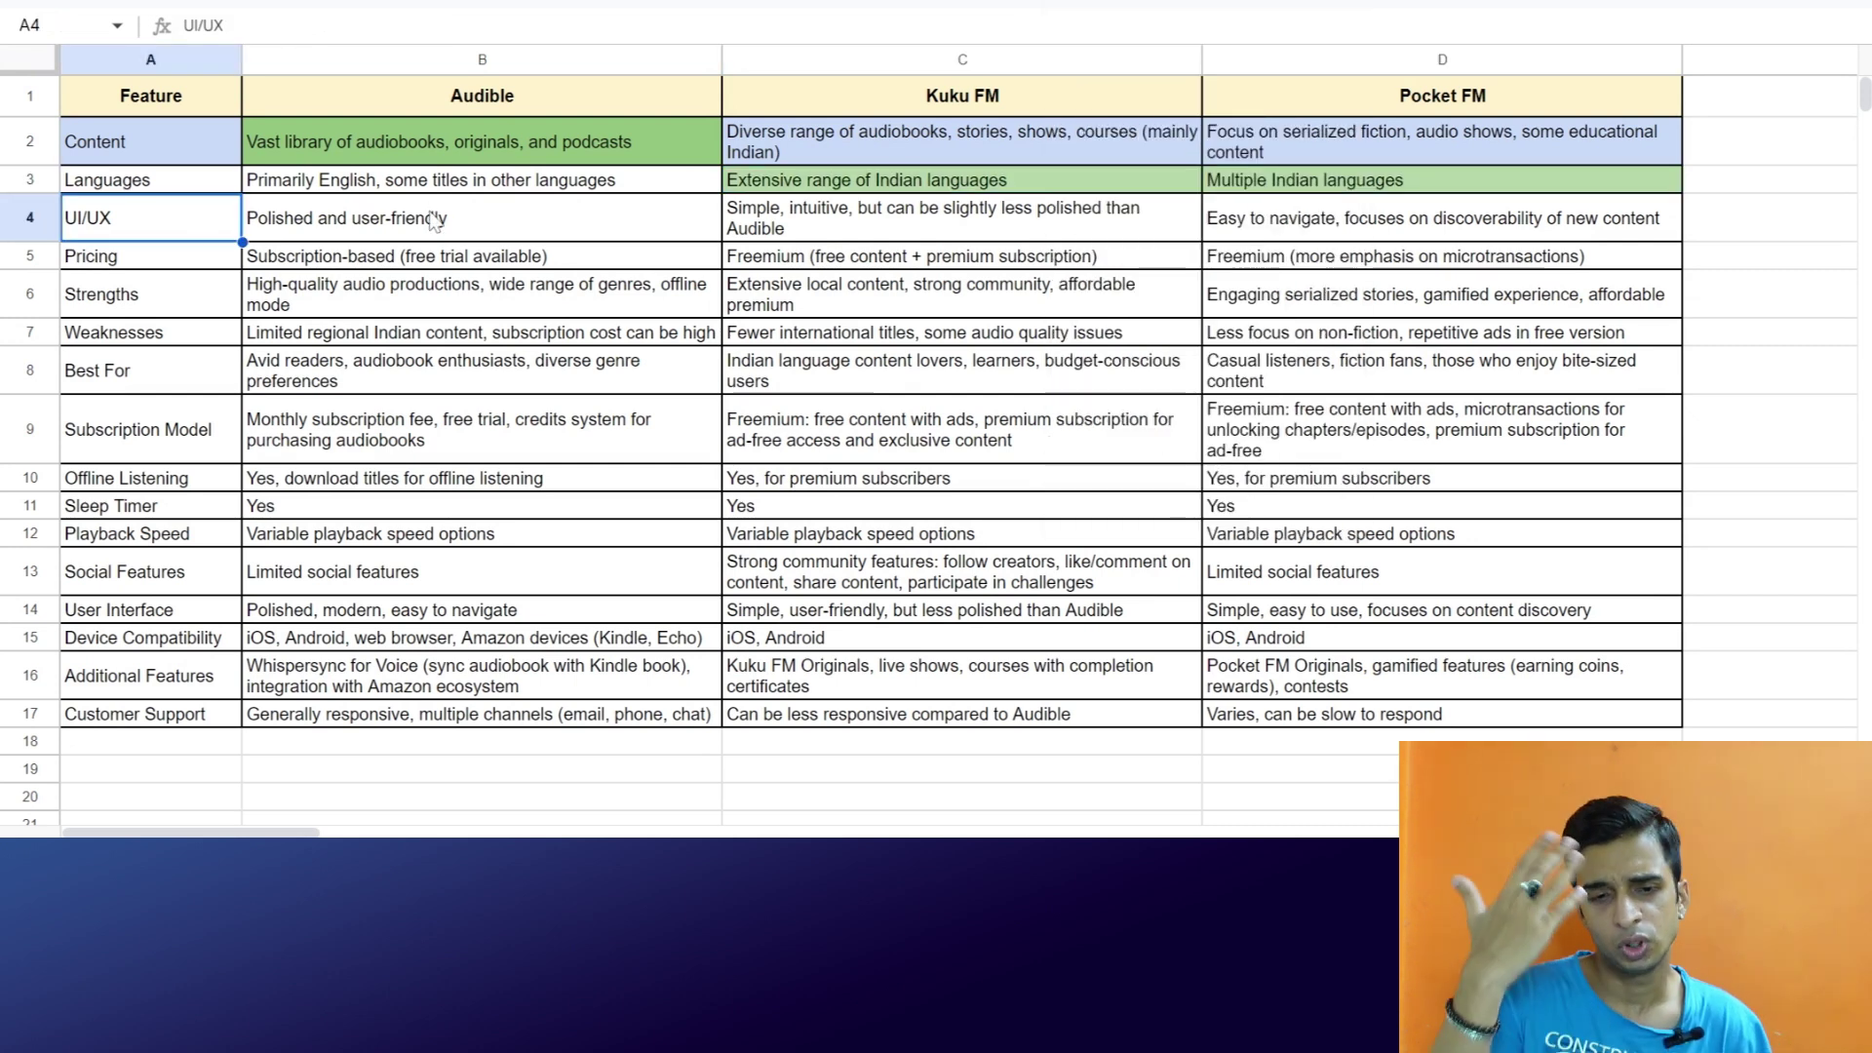
left_click(539, 227)
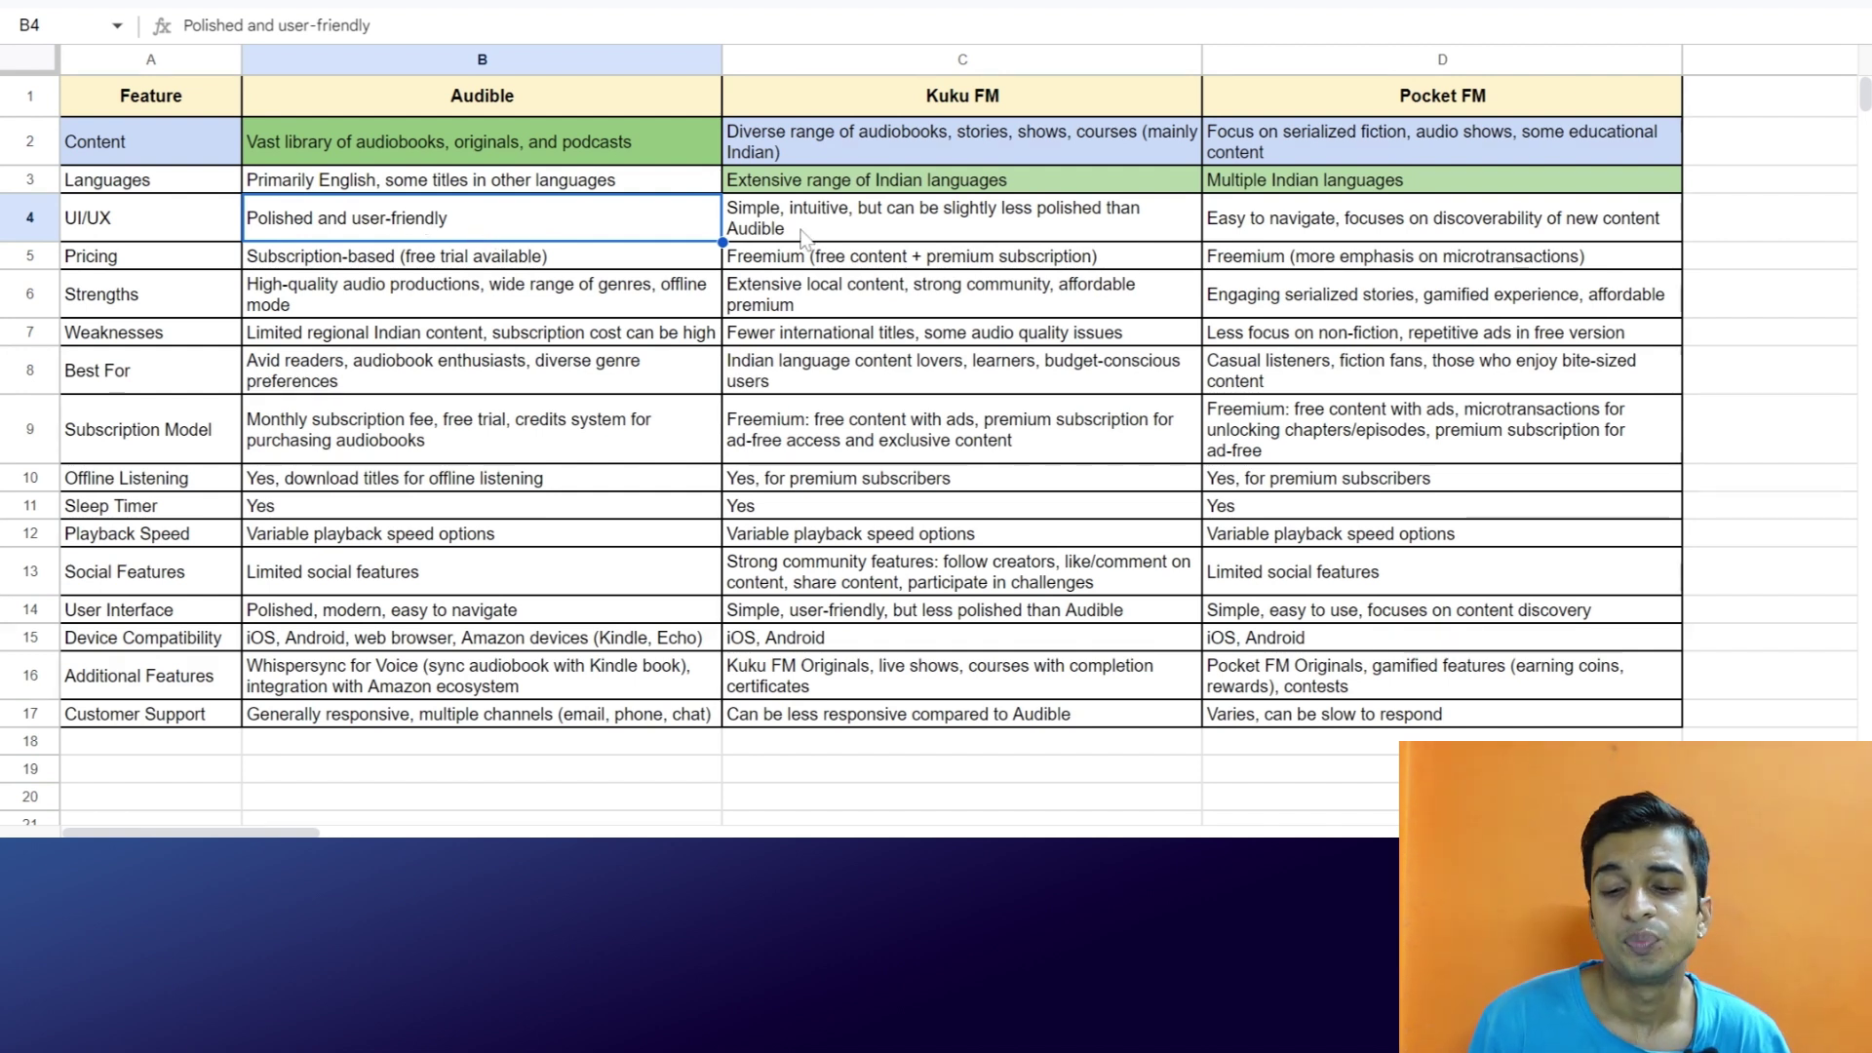
left_click(770, 244)
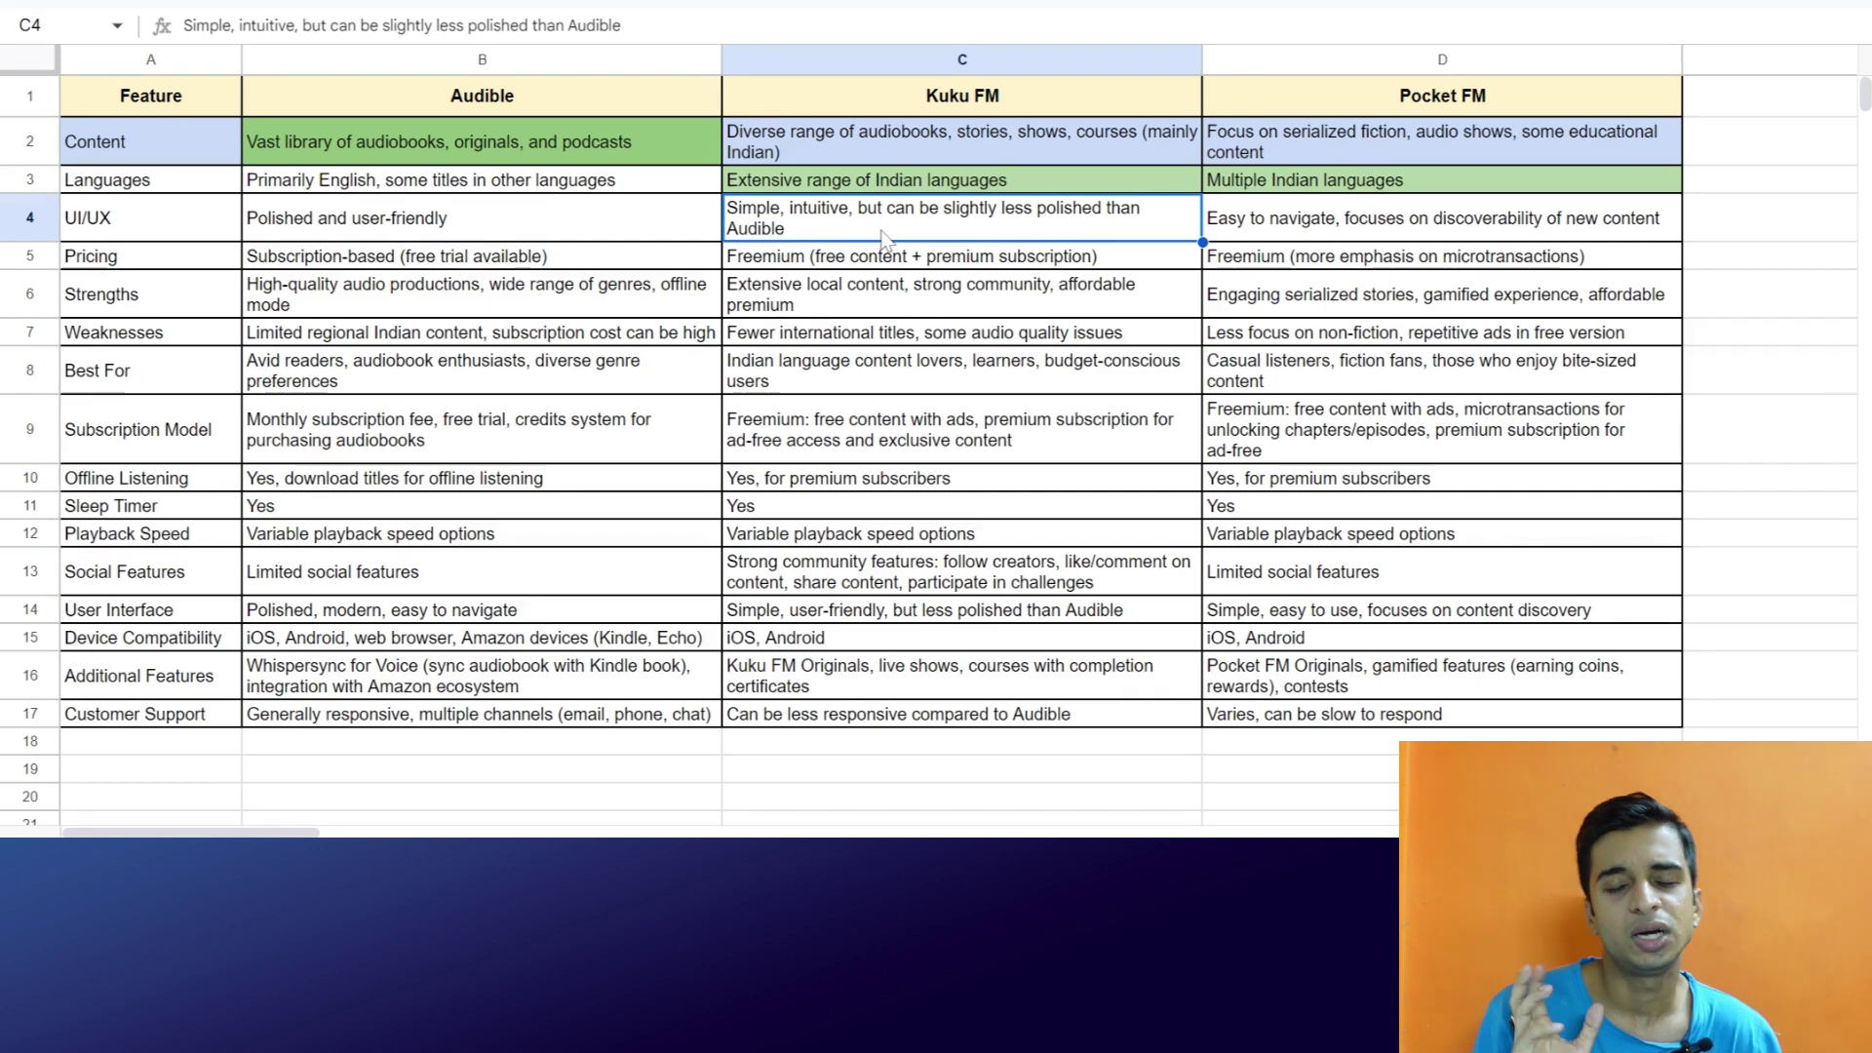
left_click(1278, 237)
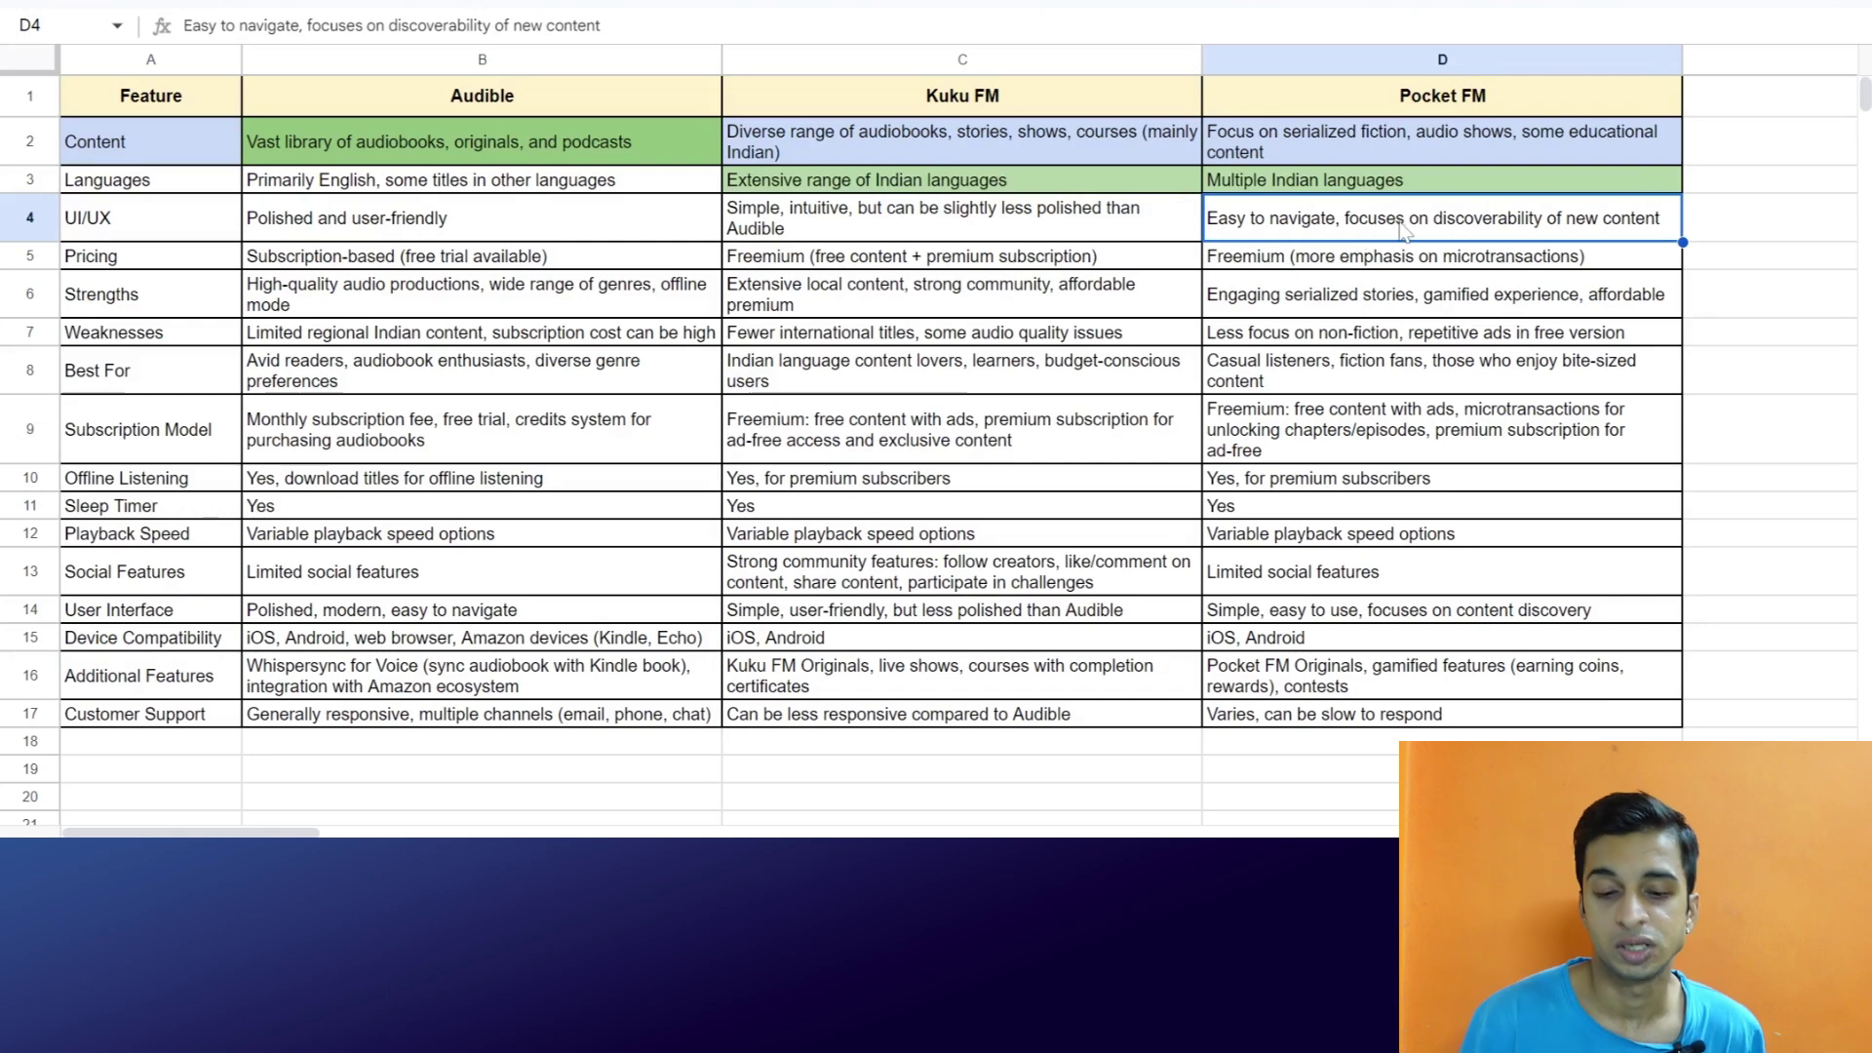
left_click(647, 218)
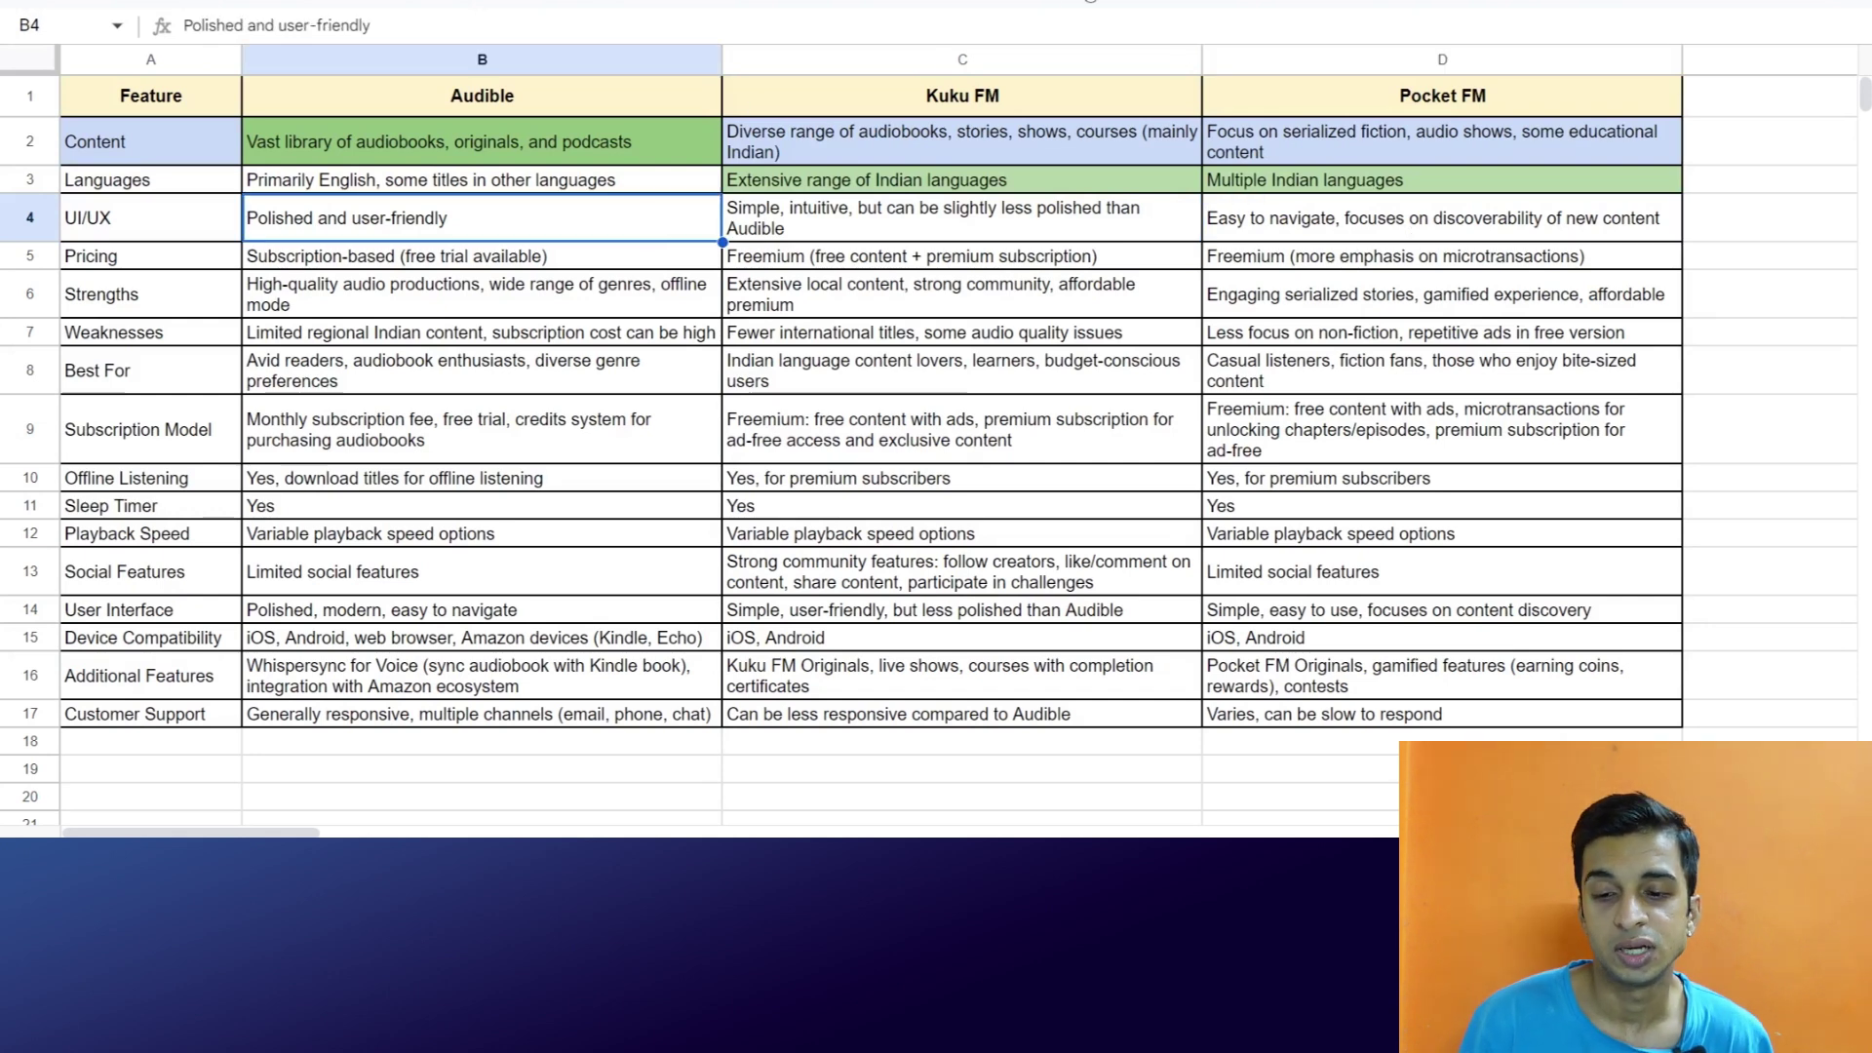
left_click(1087, 8)
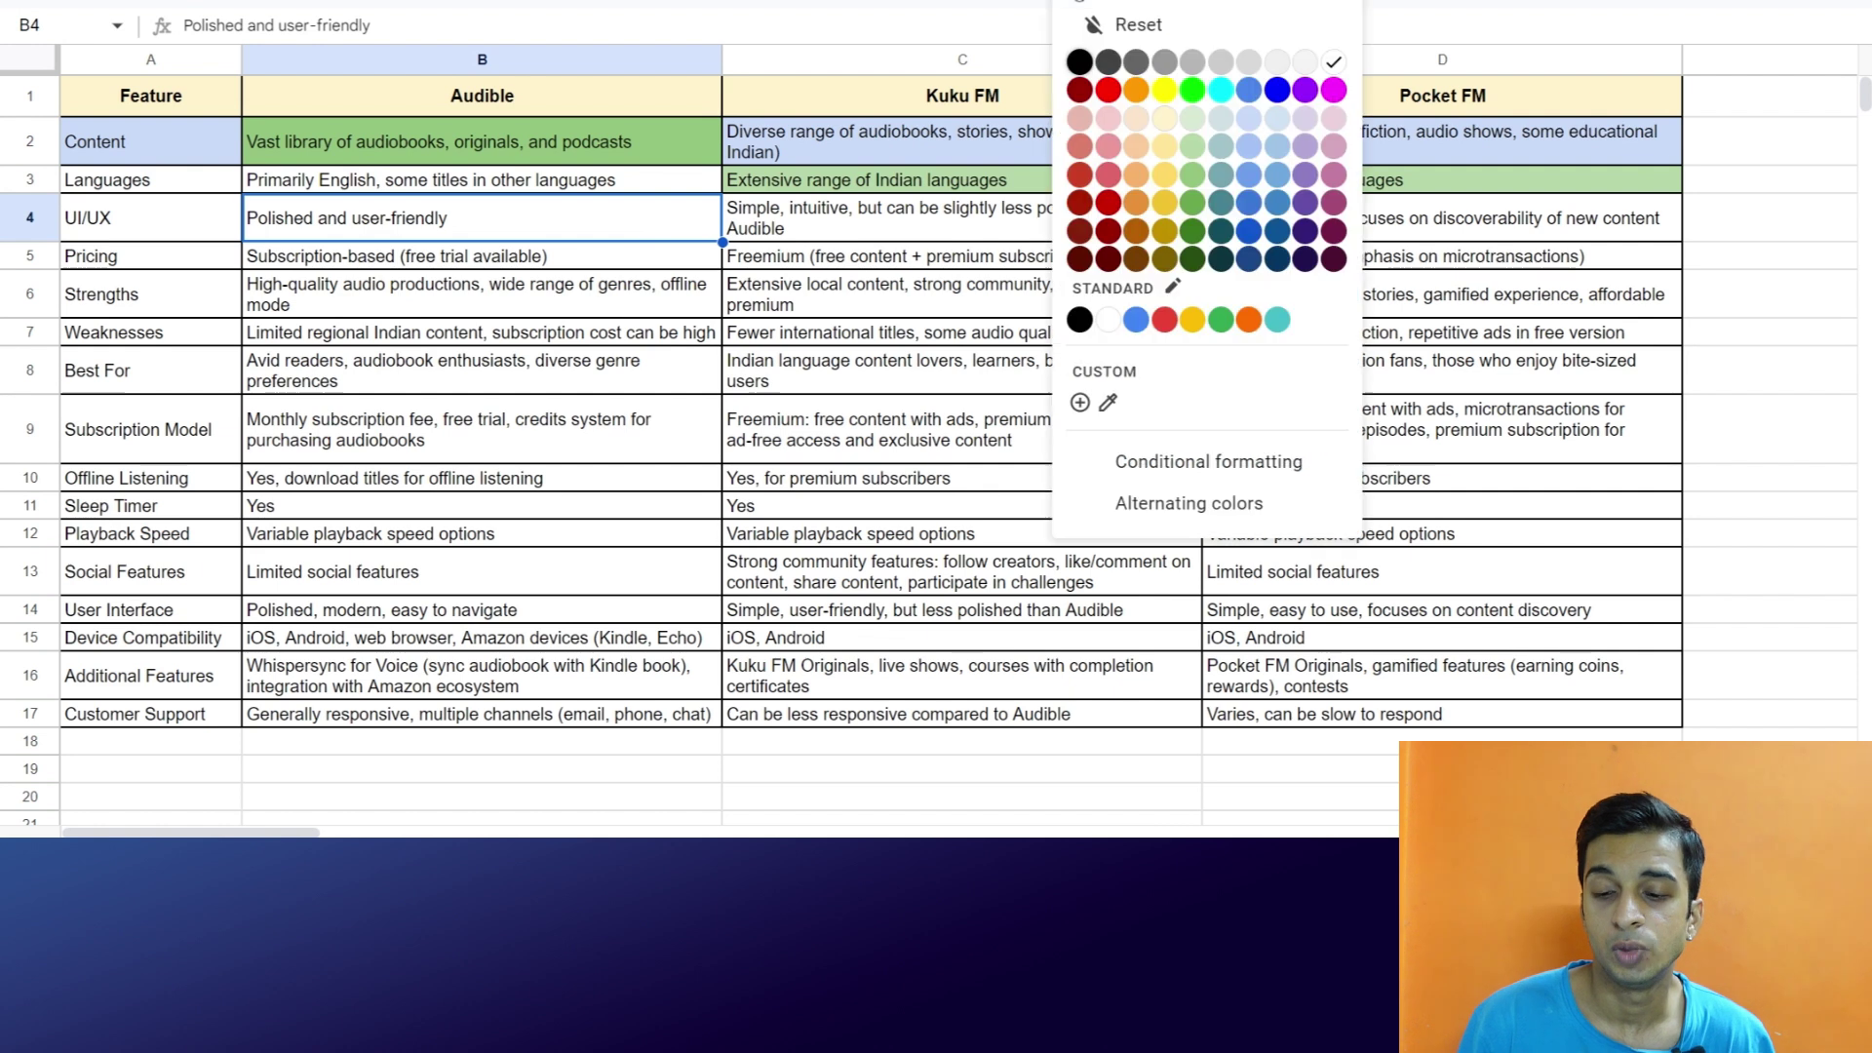
left_click(1196, 182)
Fill the Kuku FM and Pocket FM UI/UX cells C4:D4 light blue
left_click(1063, 220)
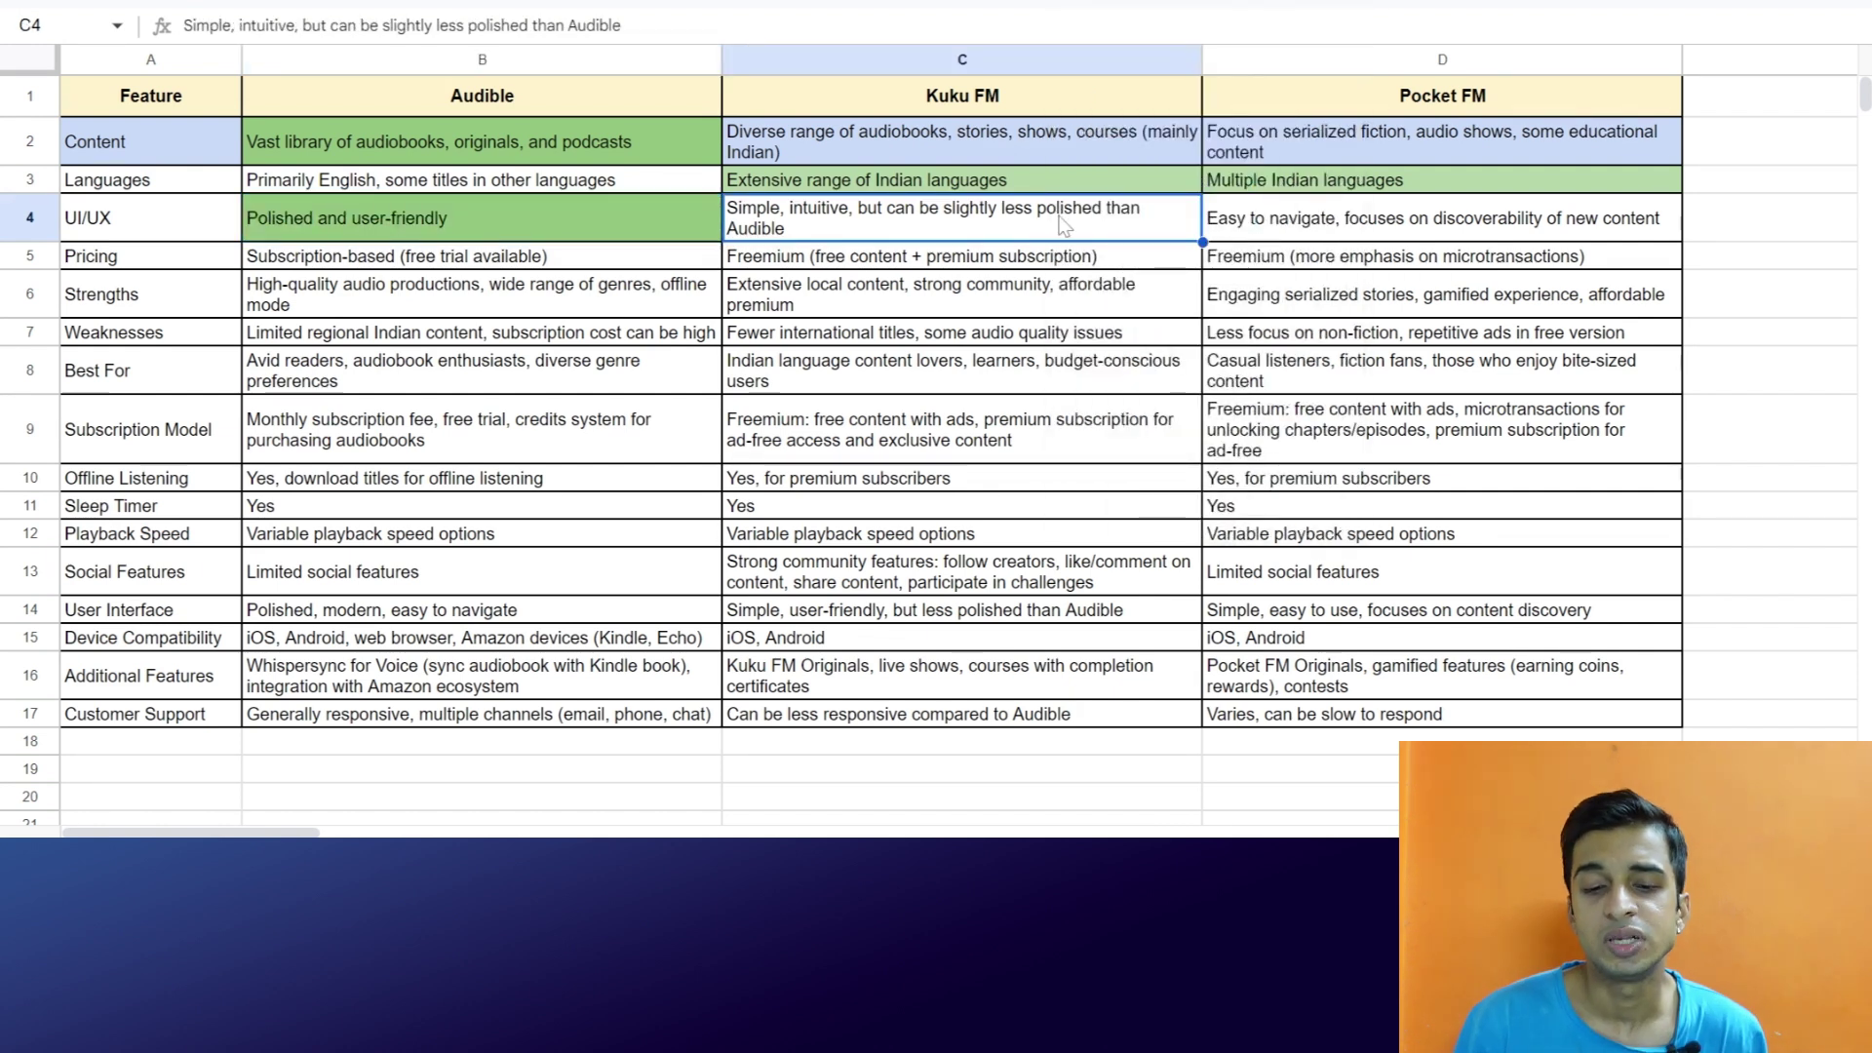
left_click_drag(1064, 223, 1272, 223)
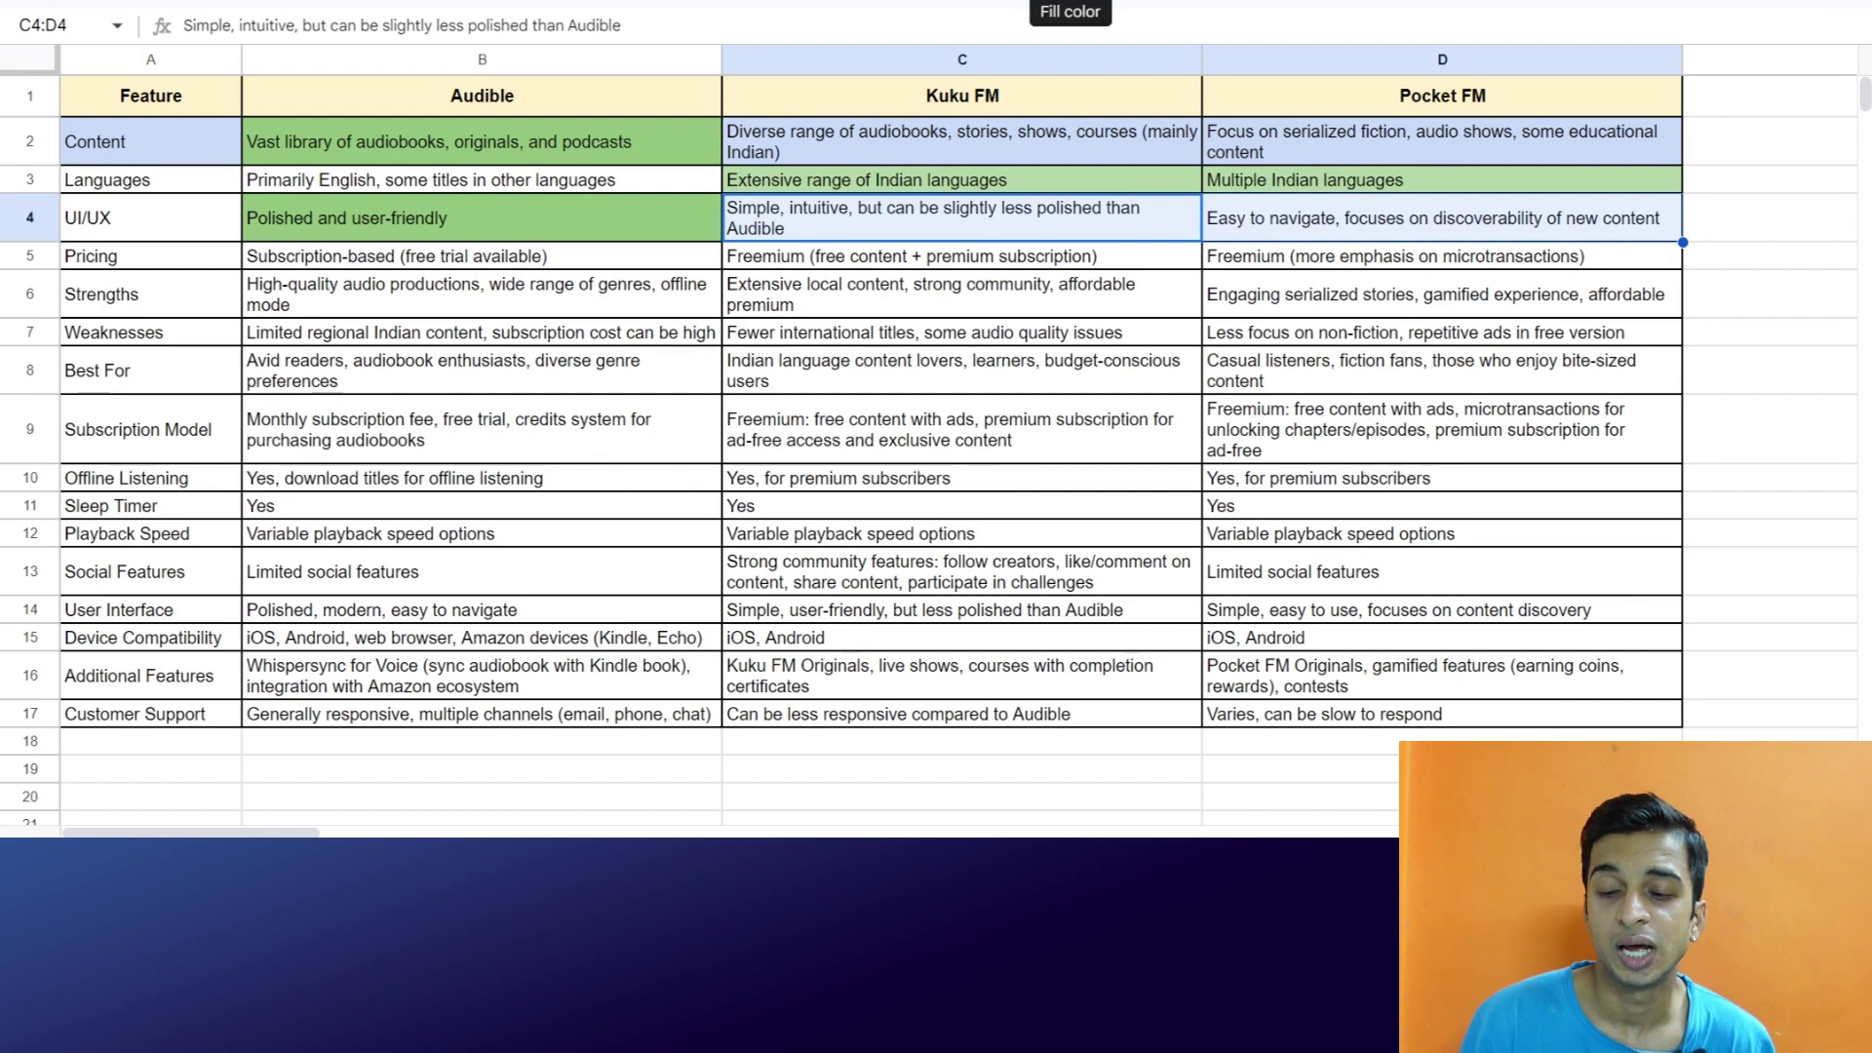
left_click(1069, 6)
left_click(1257, 121)
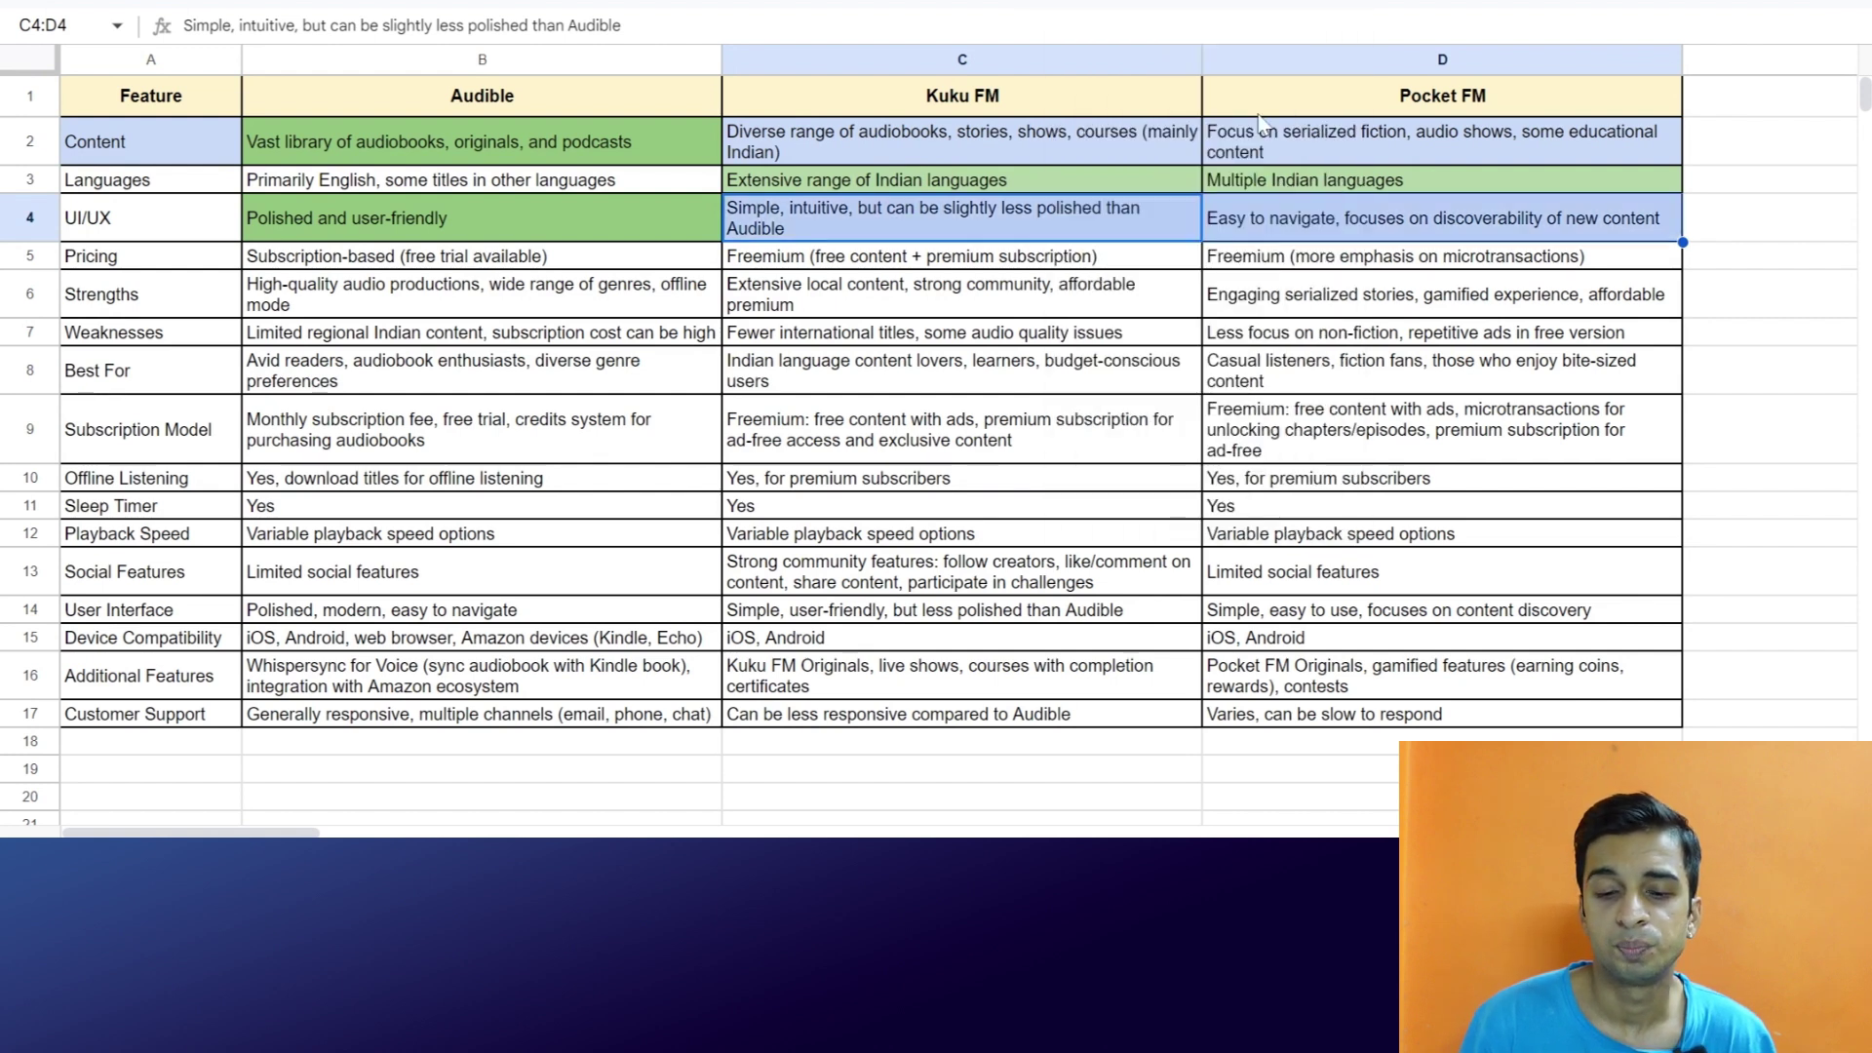
Append pricing details to Audible's Pricing cell B5 and tint it light pink
left_click(182, 260)
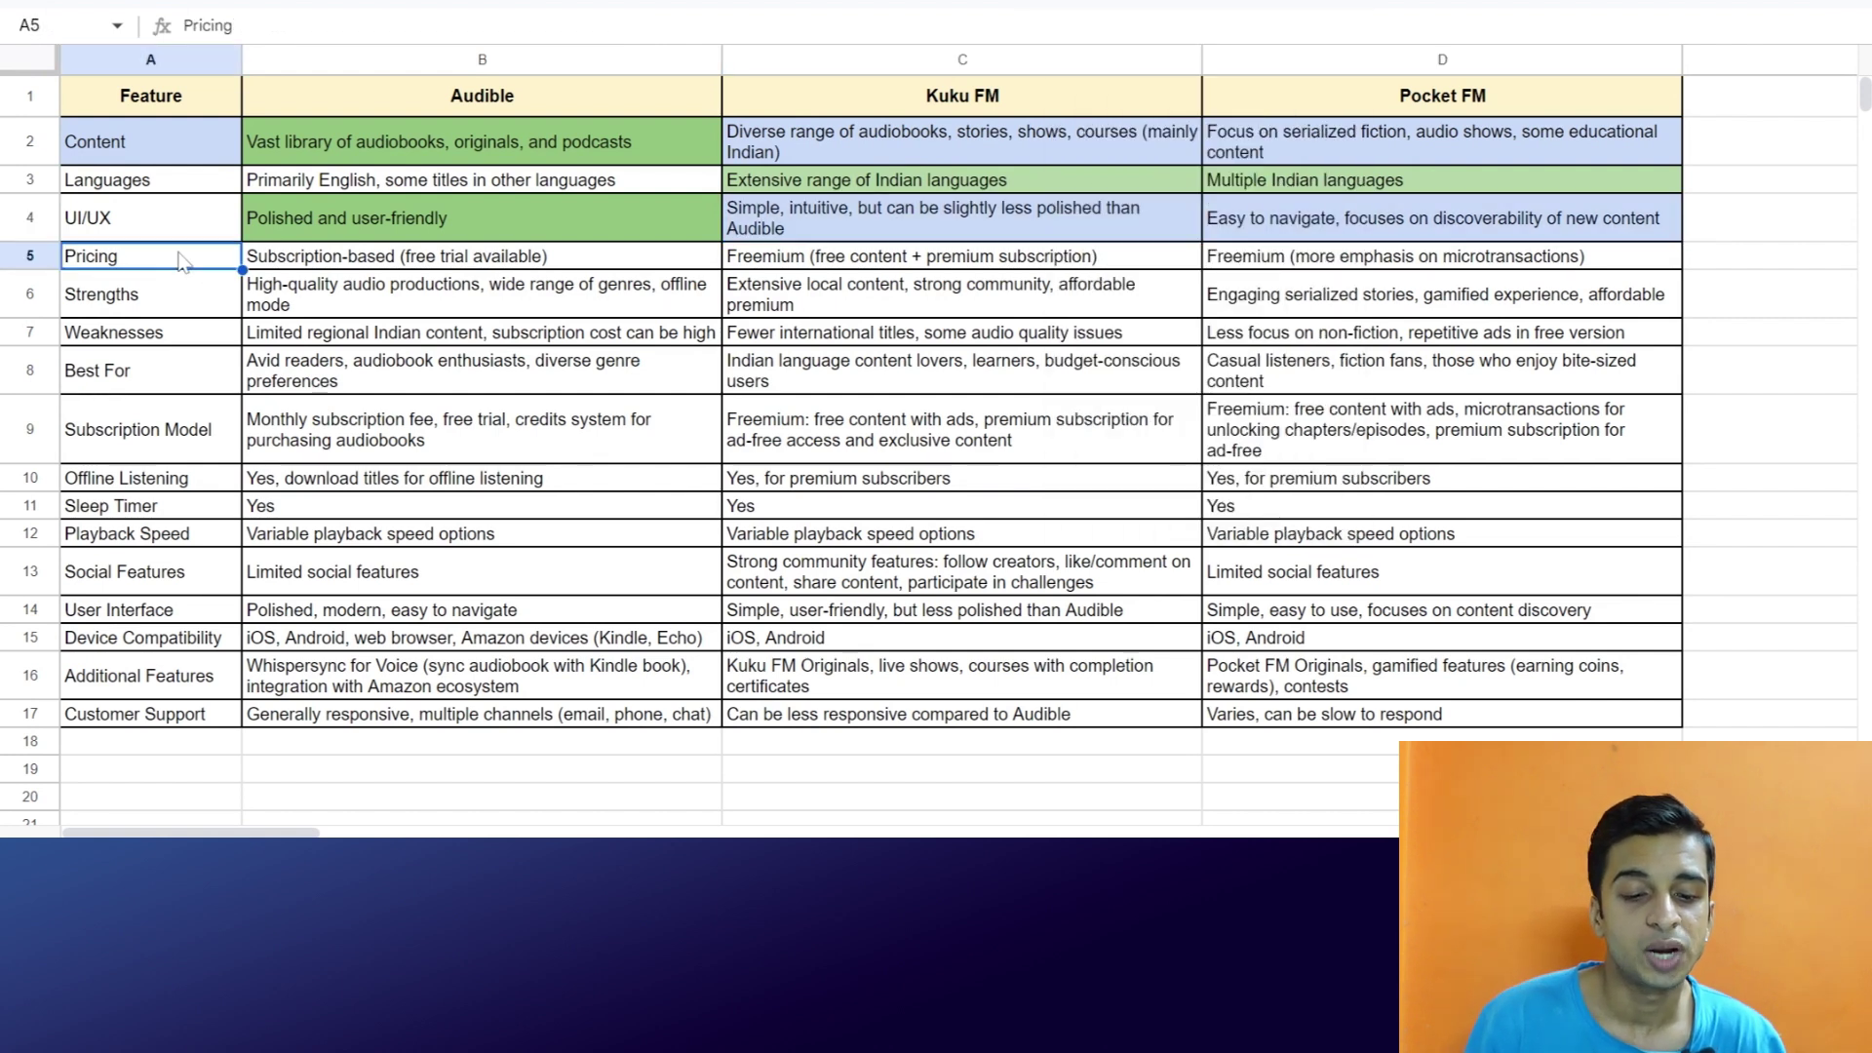
left_click(406, 263)
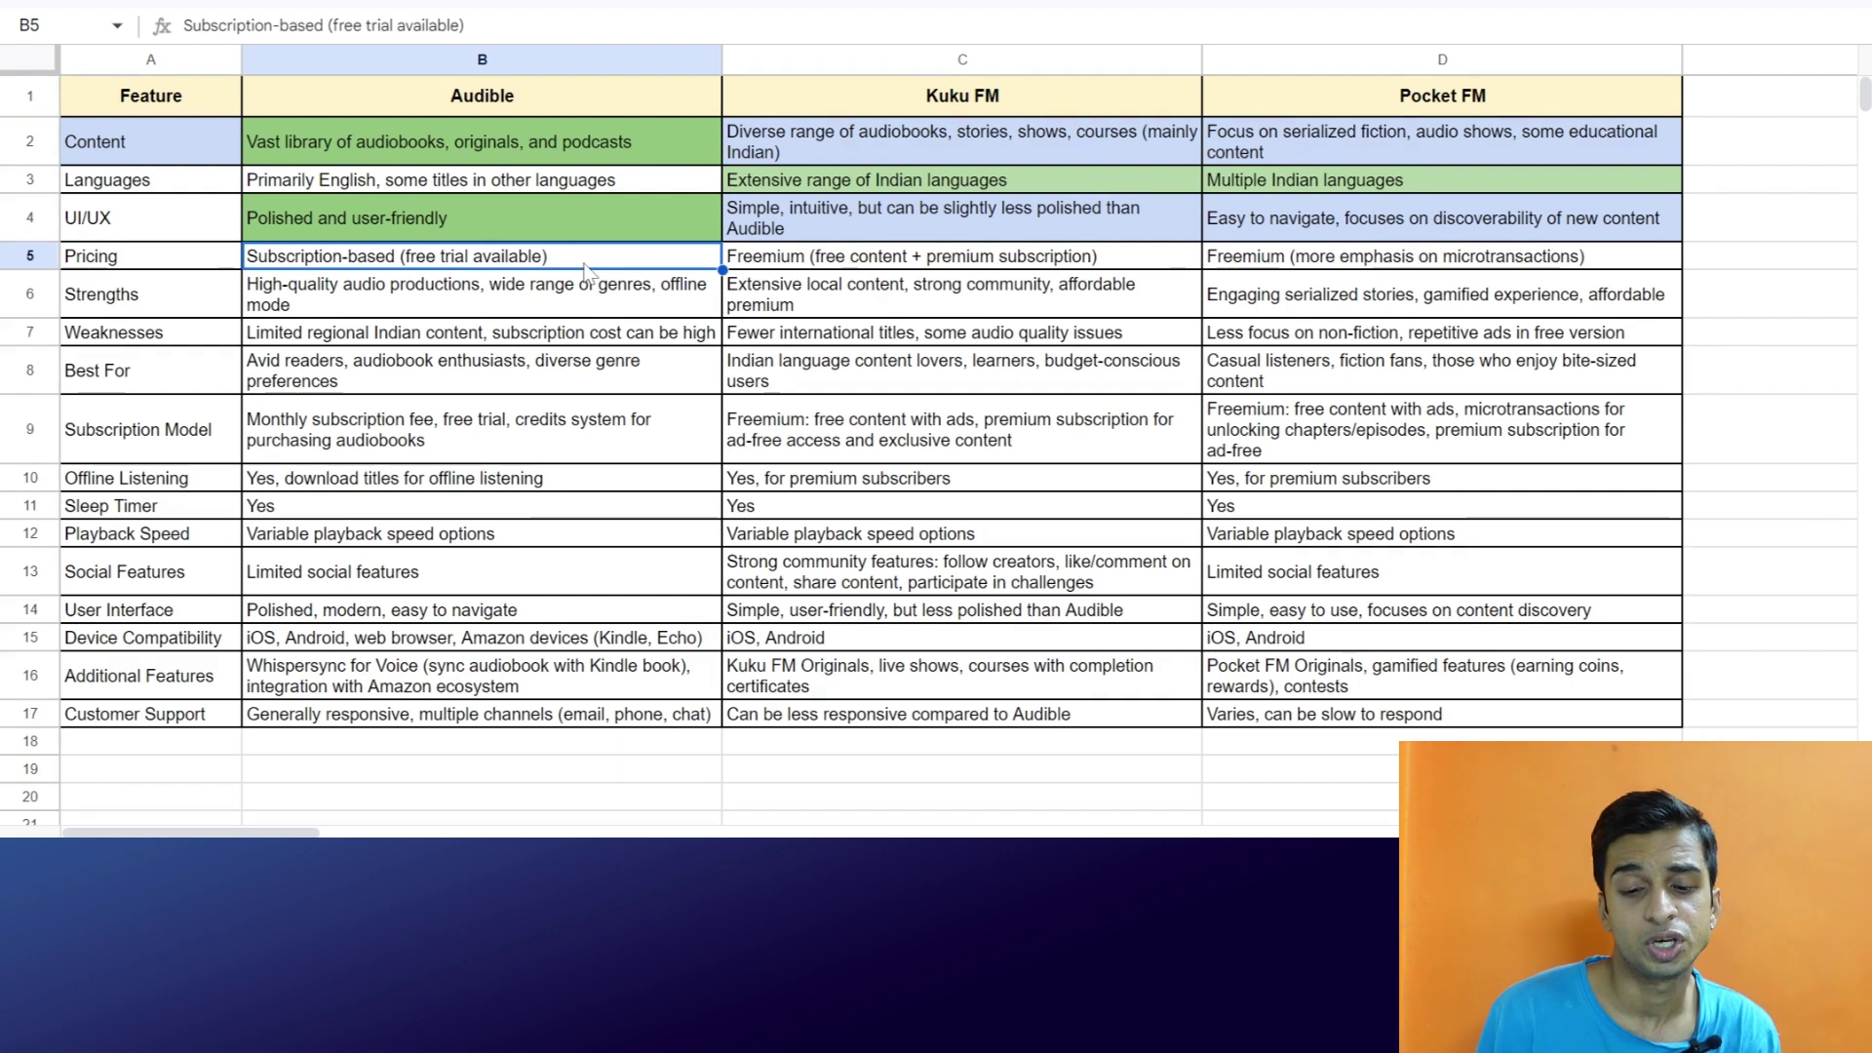
double_click(614, 264)
type("199/")
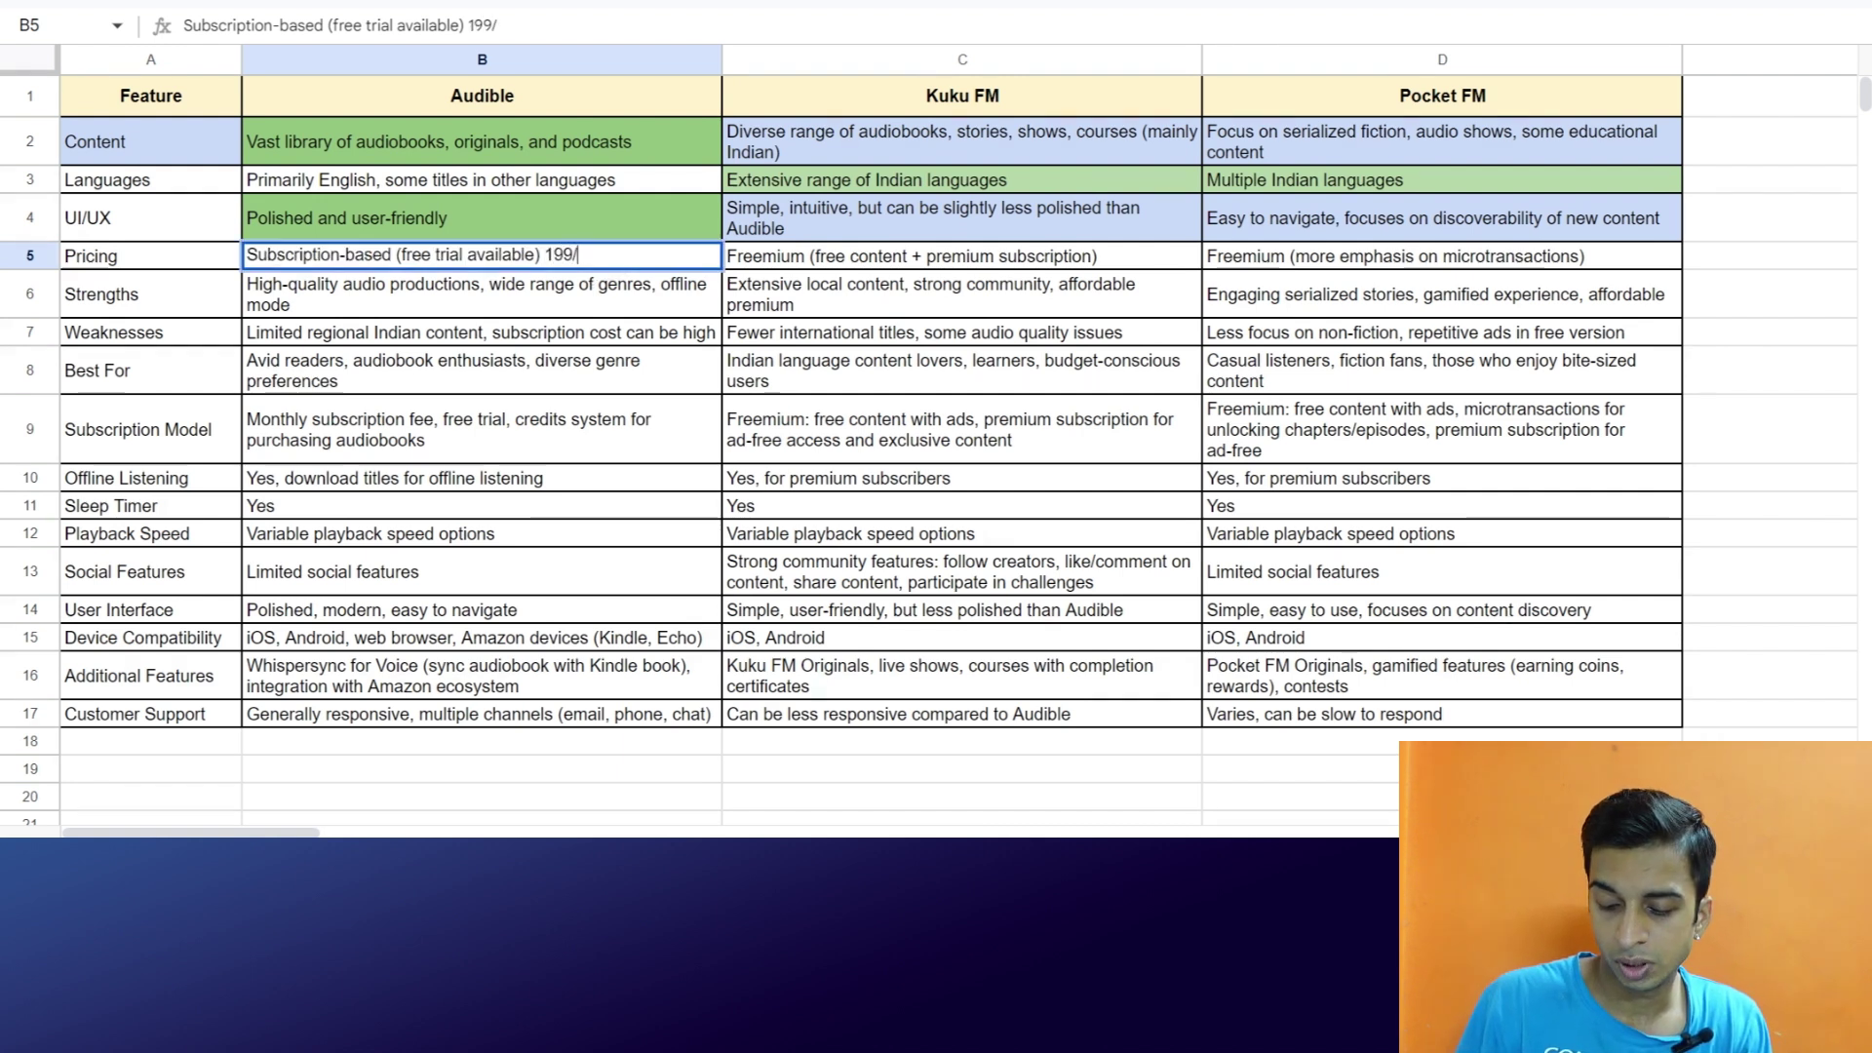
type("month")
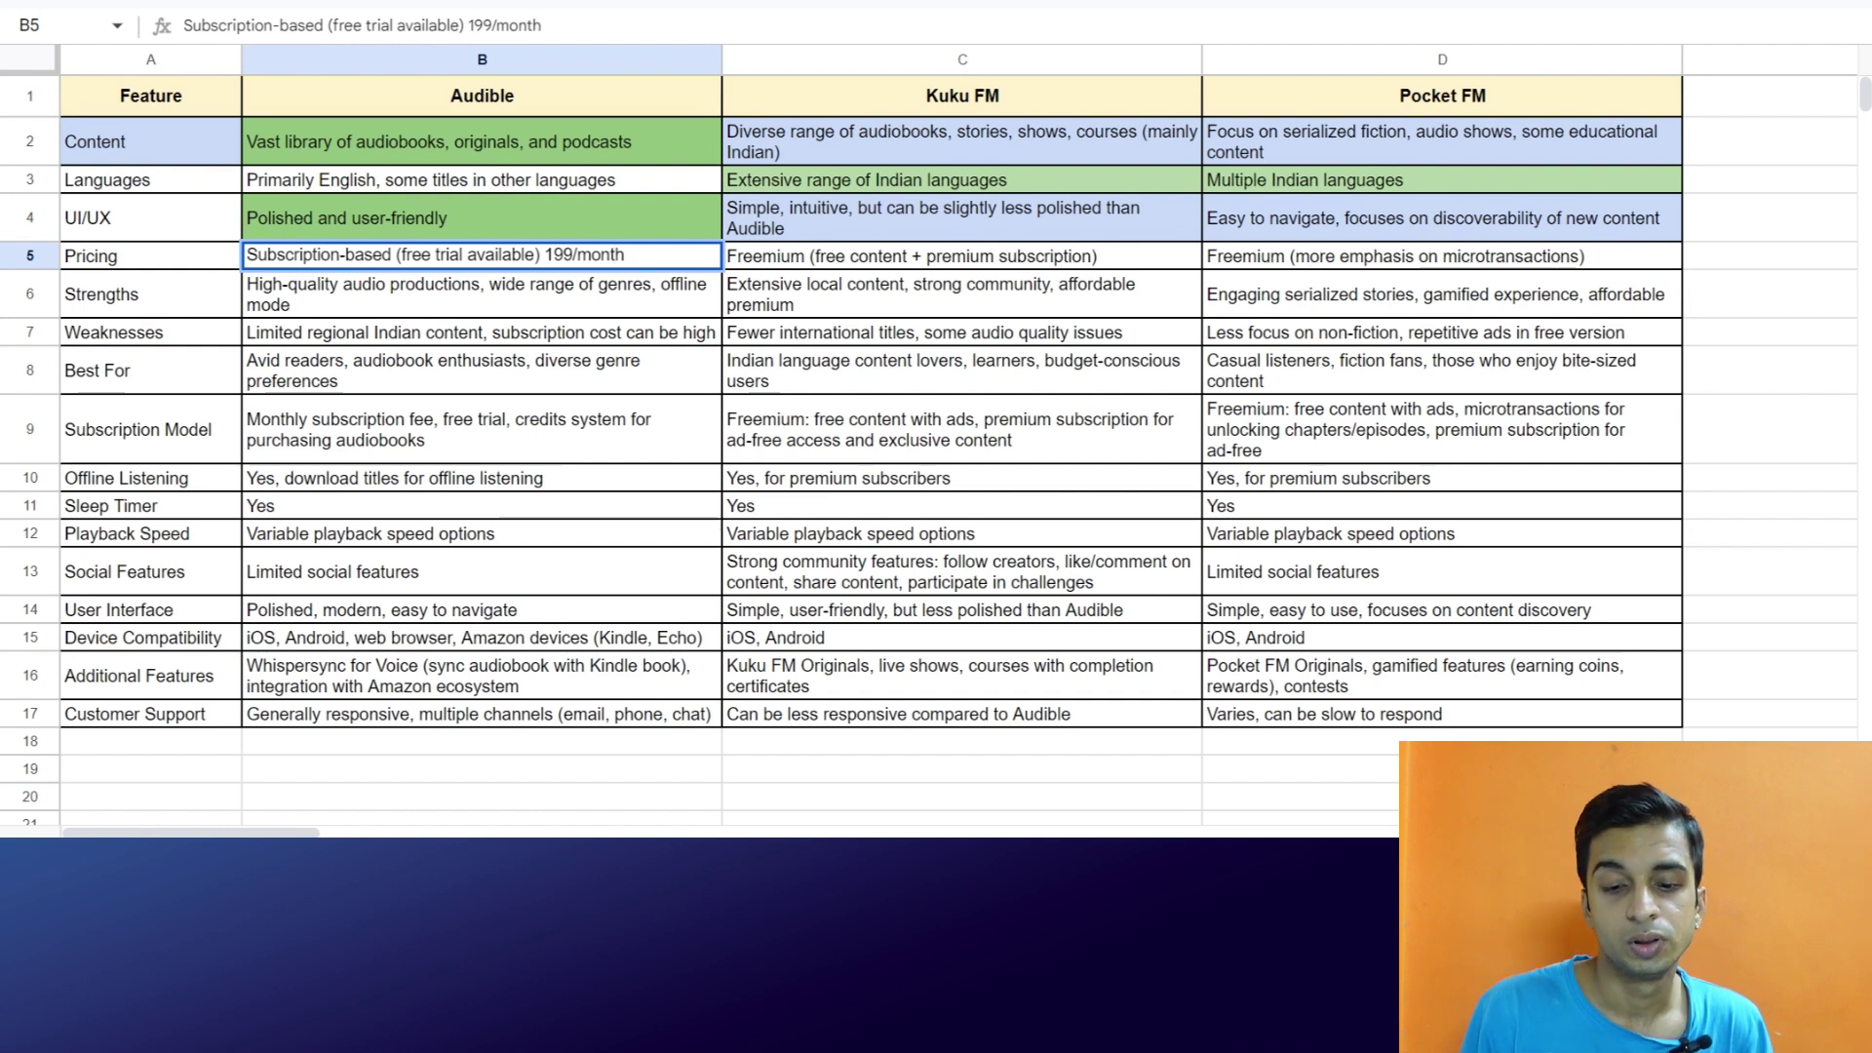
left_click(824, 263)
left_click(684, 263)
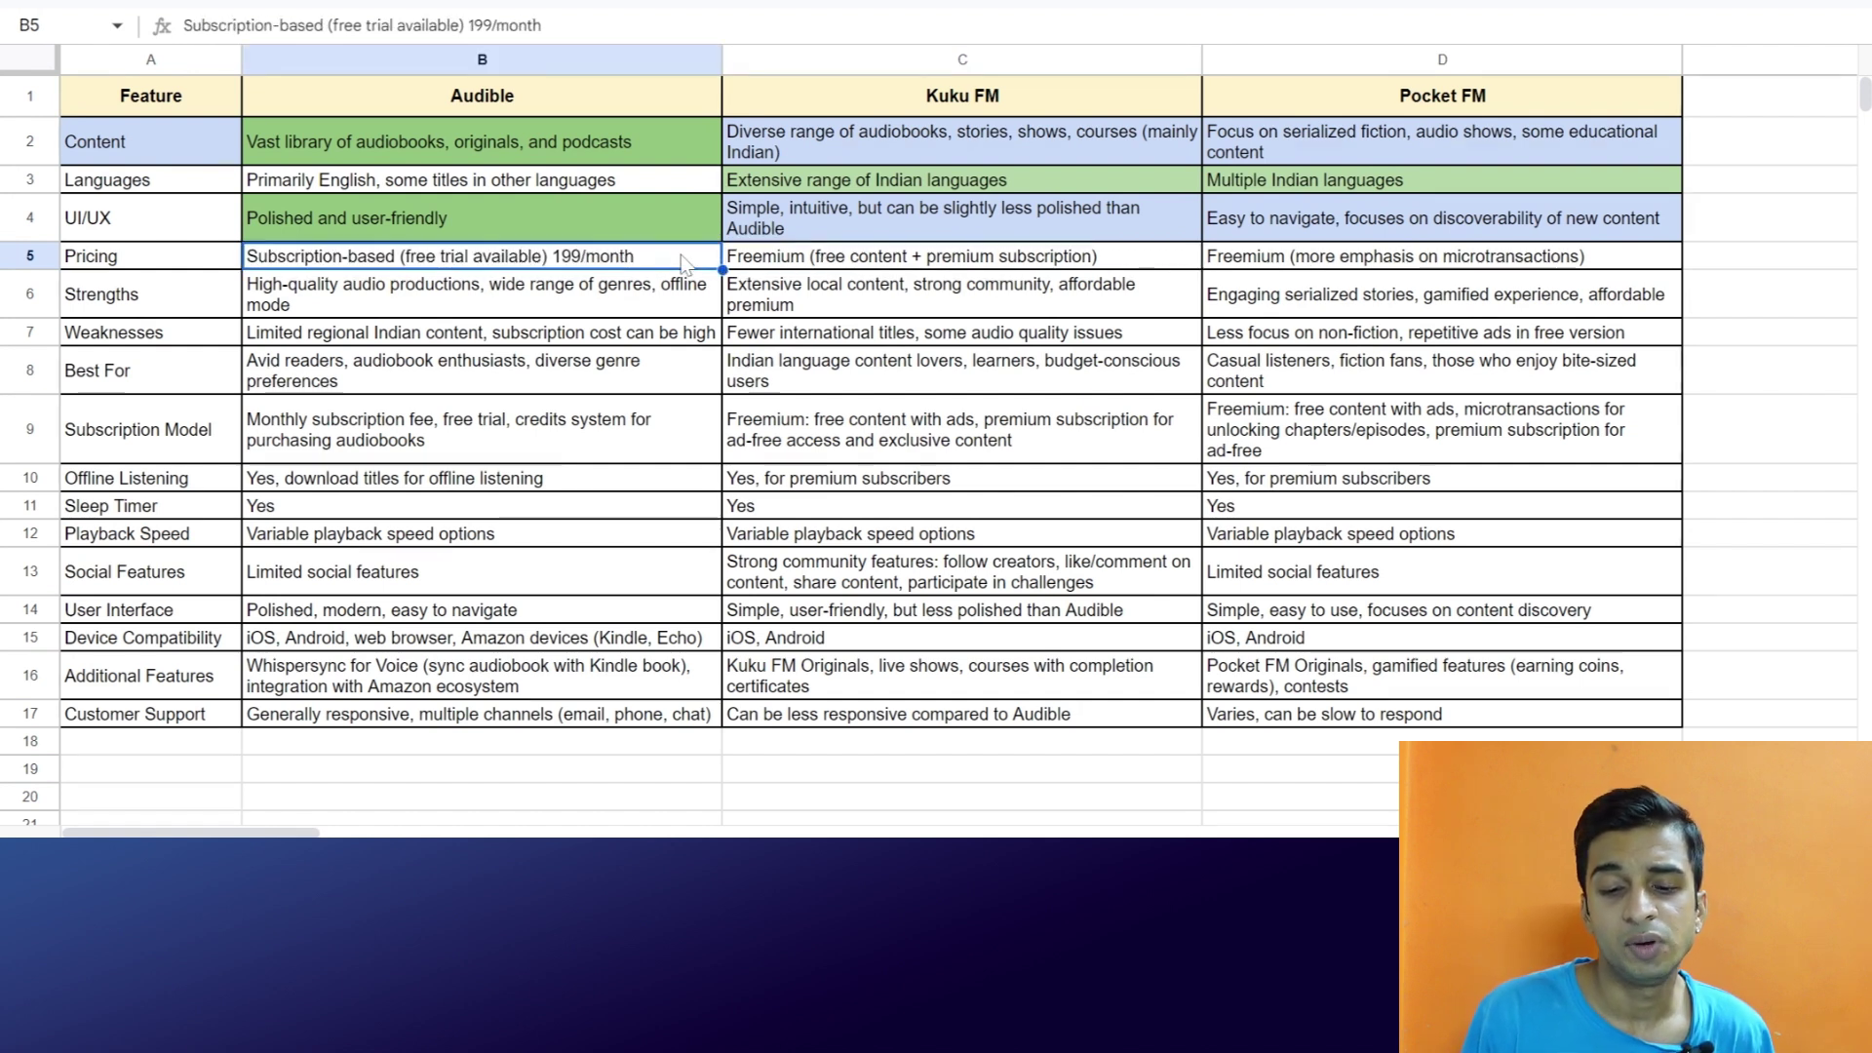
left_click(1041, 5)
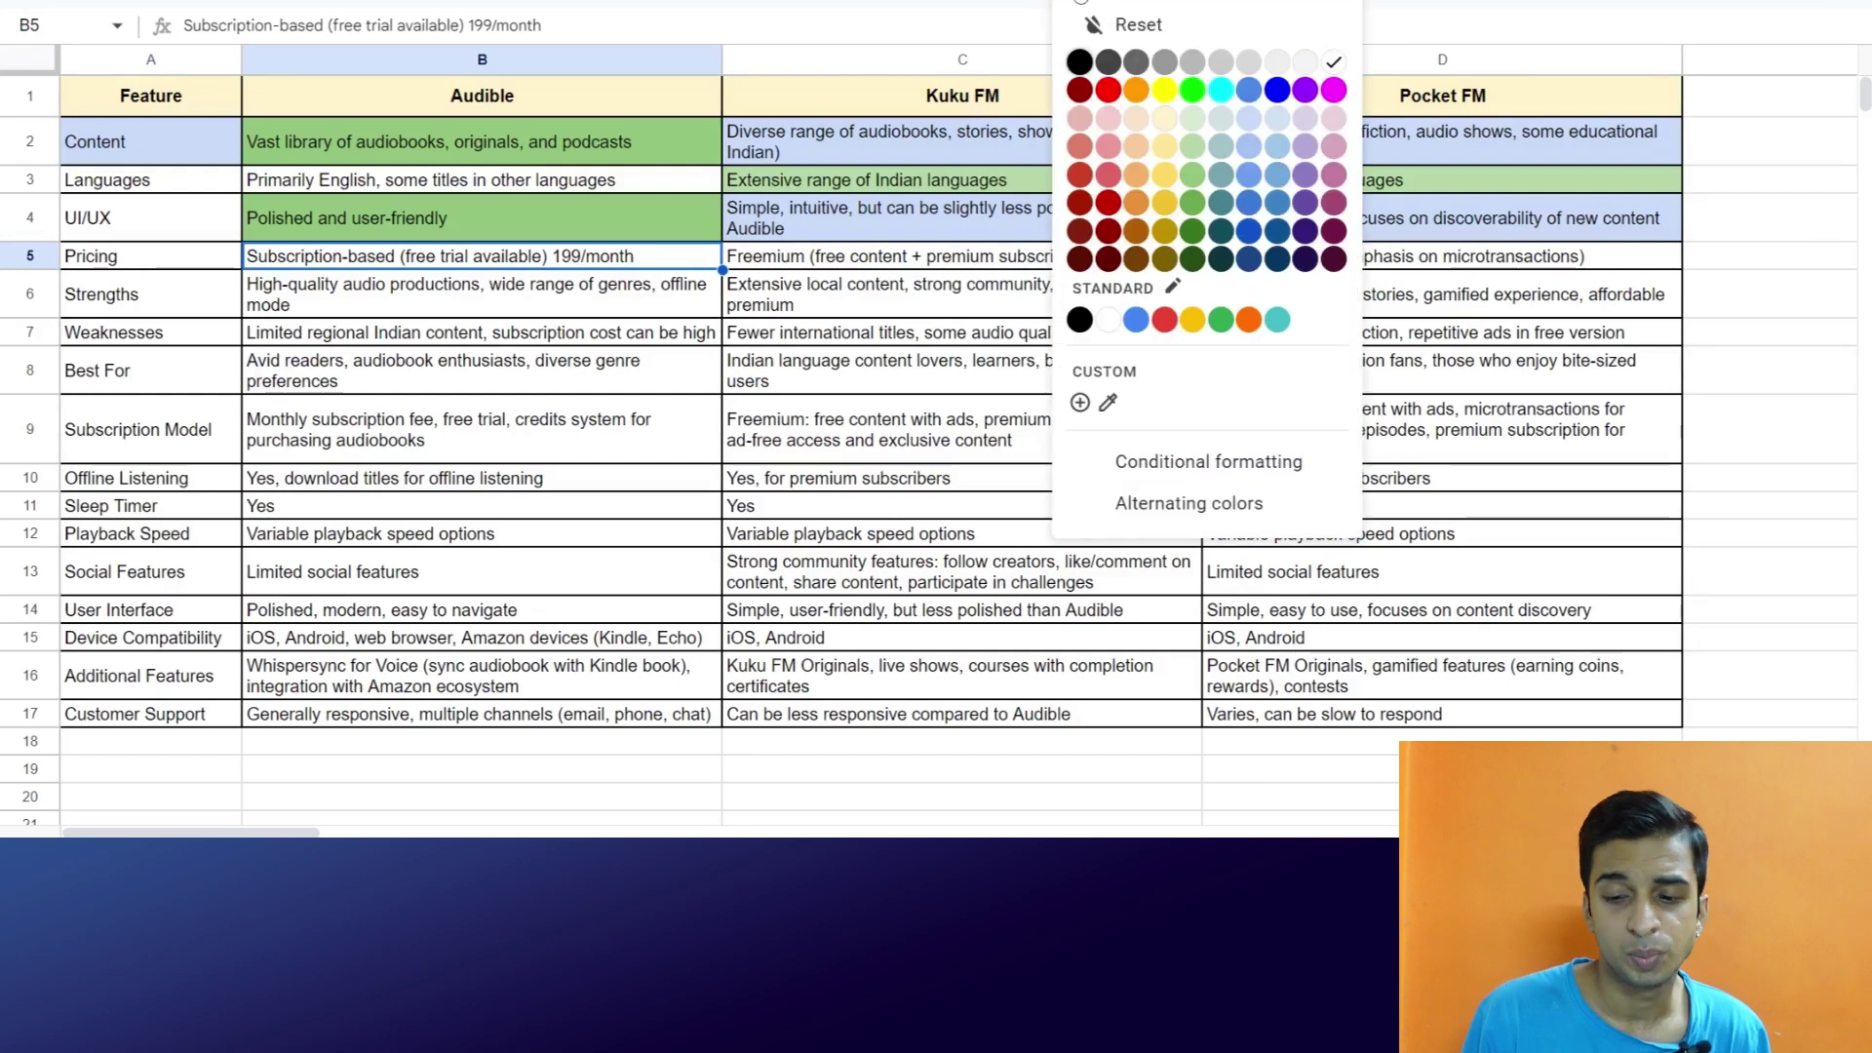
left_click(1109, 123)
Append pricing details to Kuku FM's Pricing cell C5 and fill it light green
left_click(843, 236)
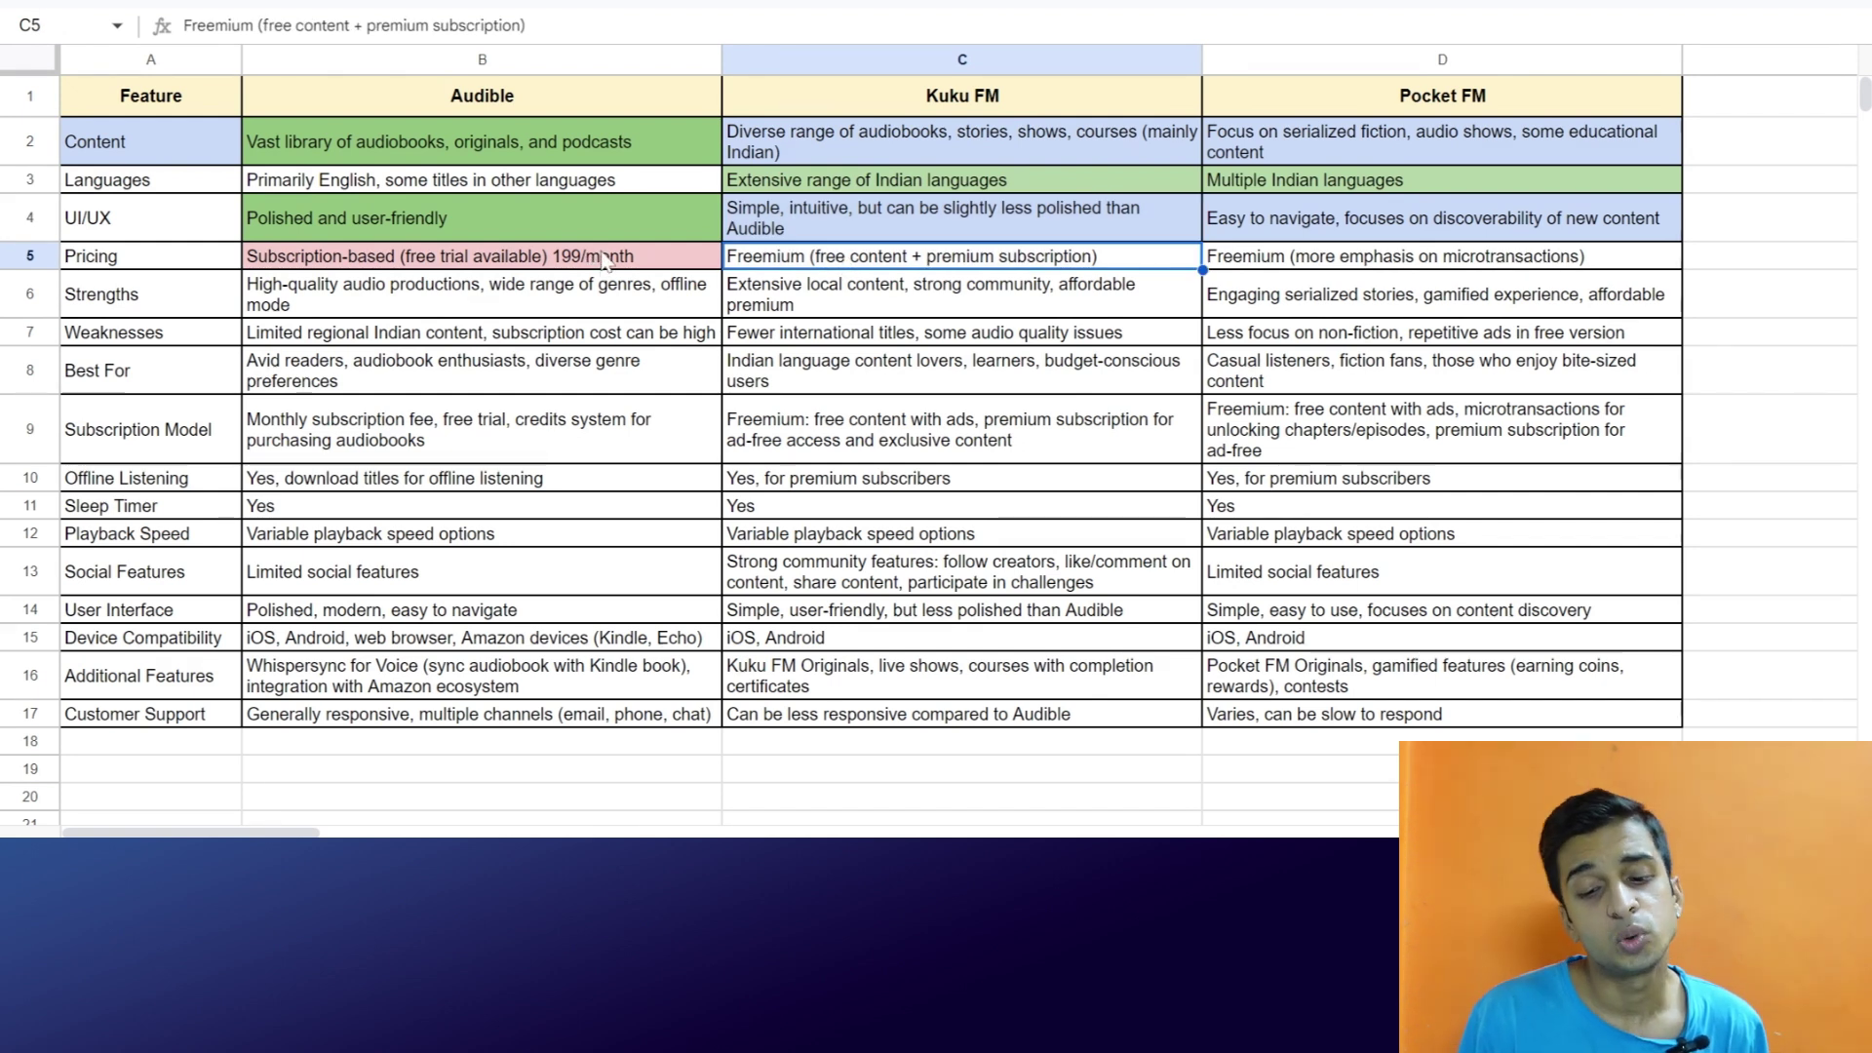
left_click(606, 258)
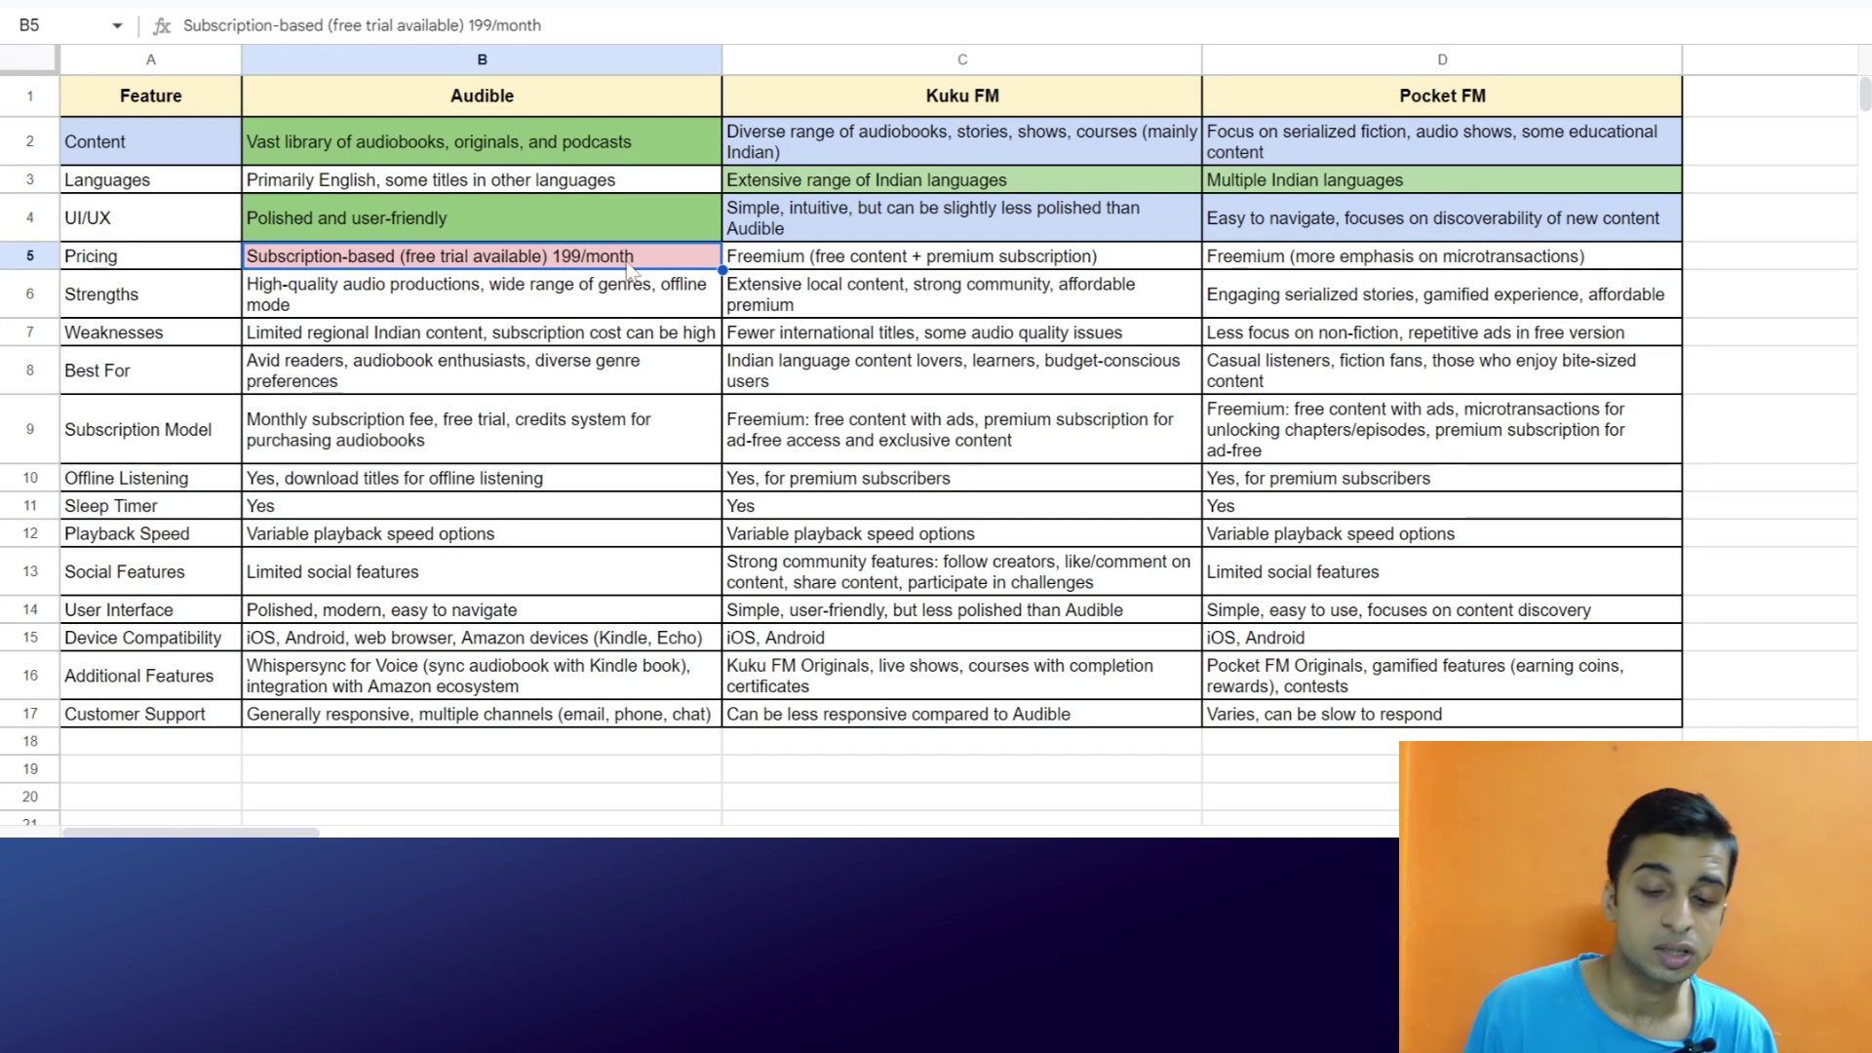
left_click(828, 262)
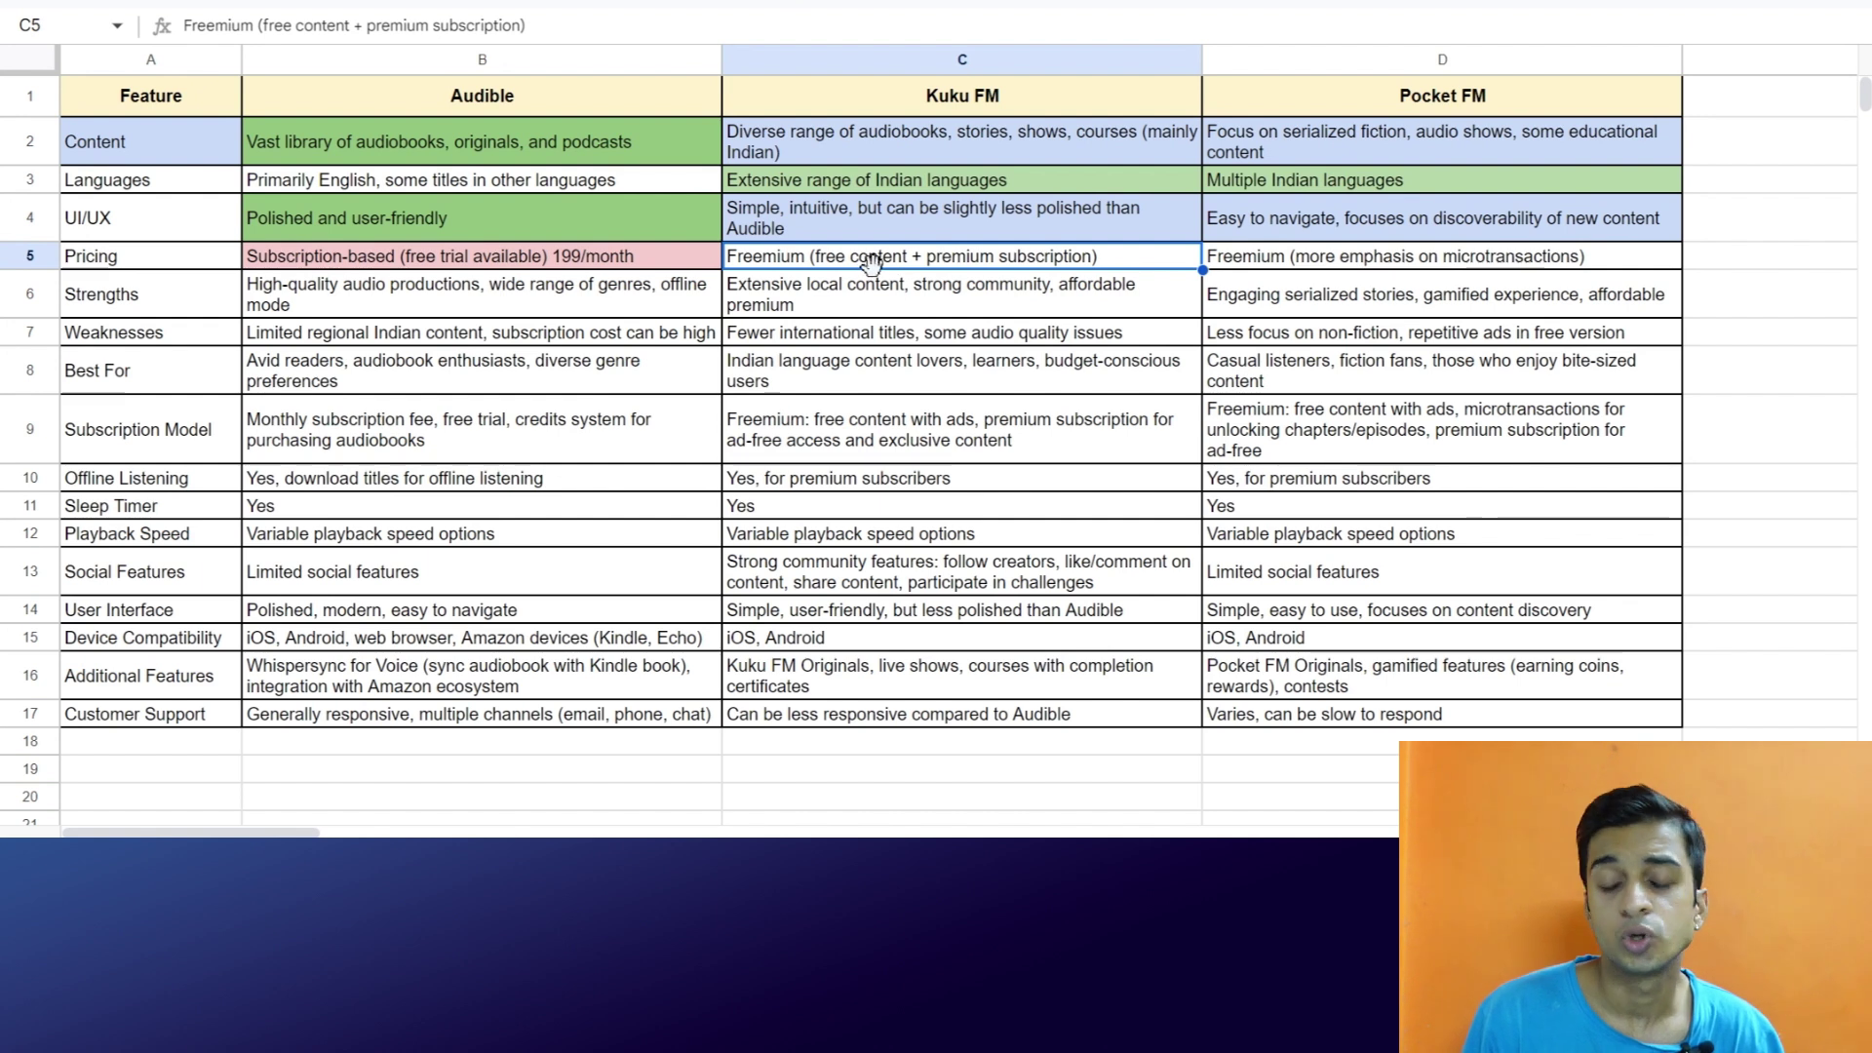
double_click(1138, 260)
type("100 to")
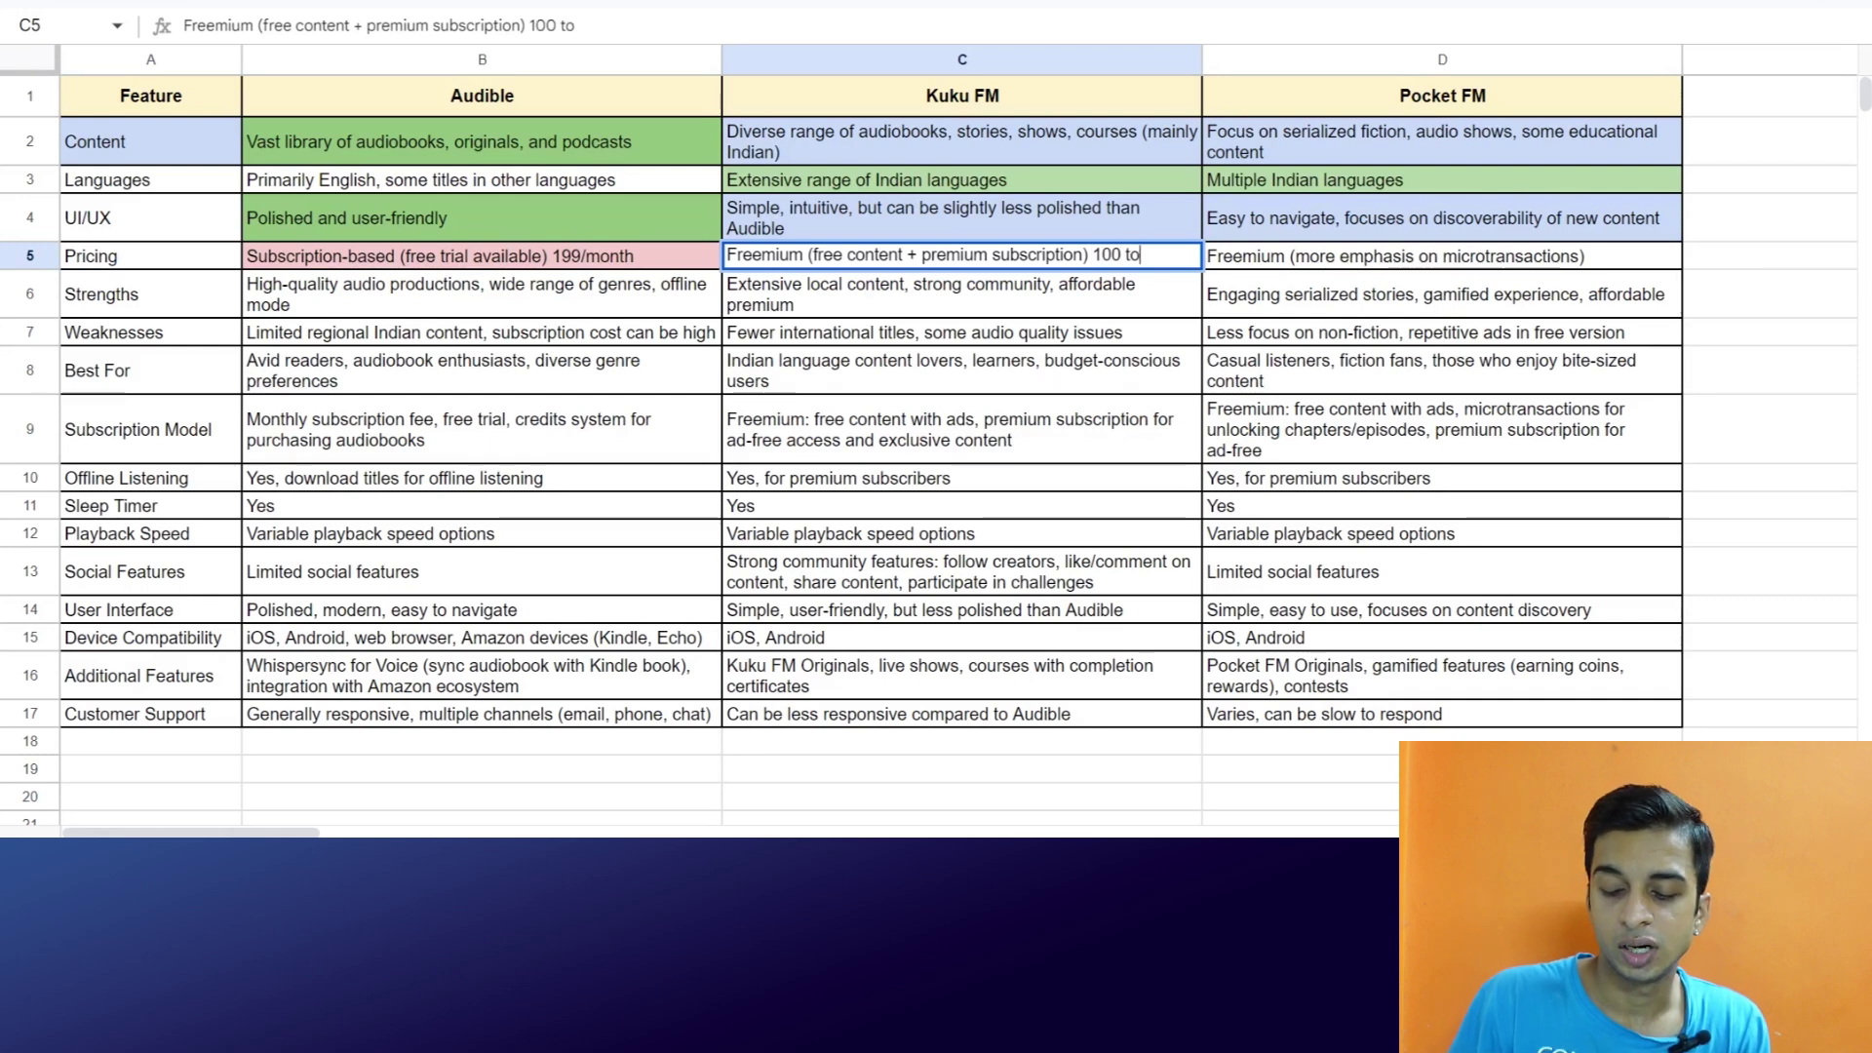
type("800")
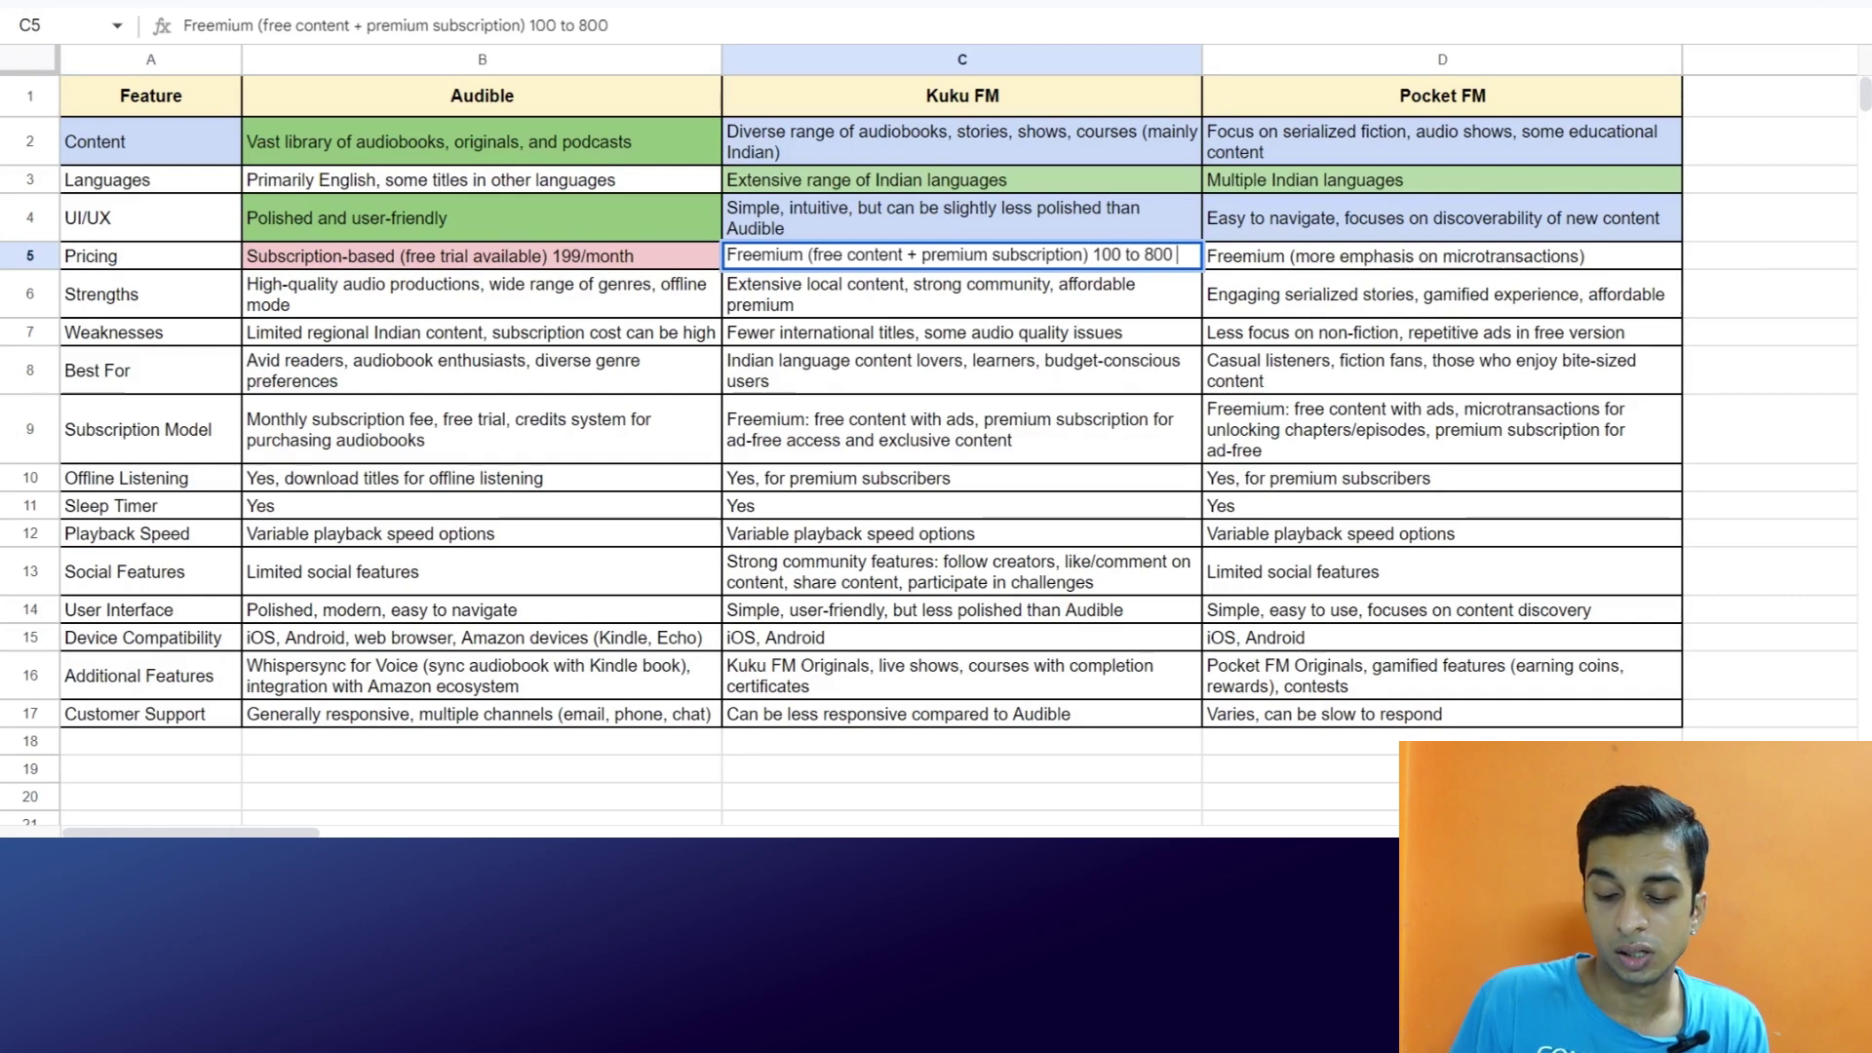
type(" per year")
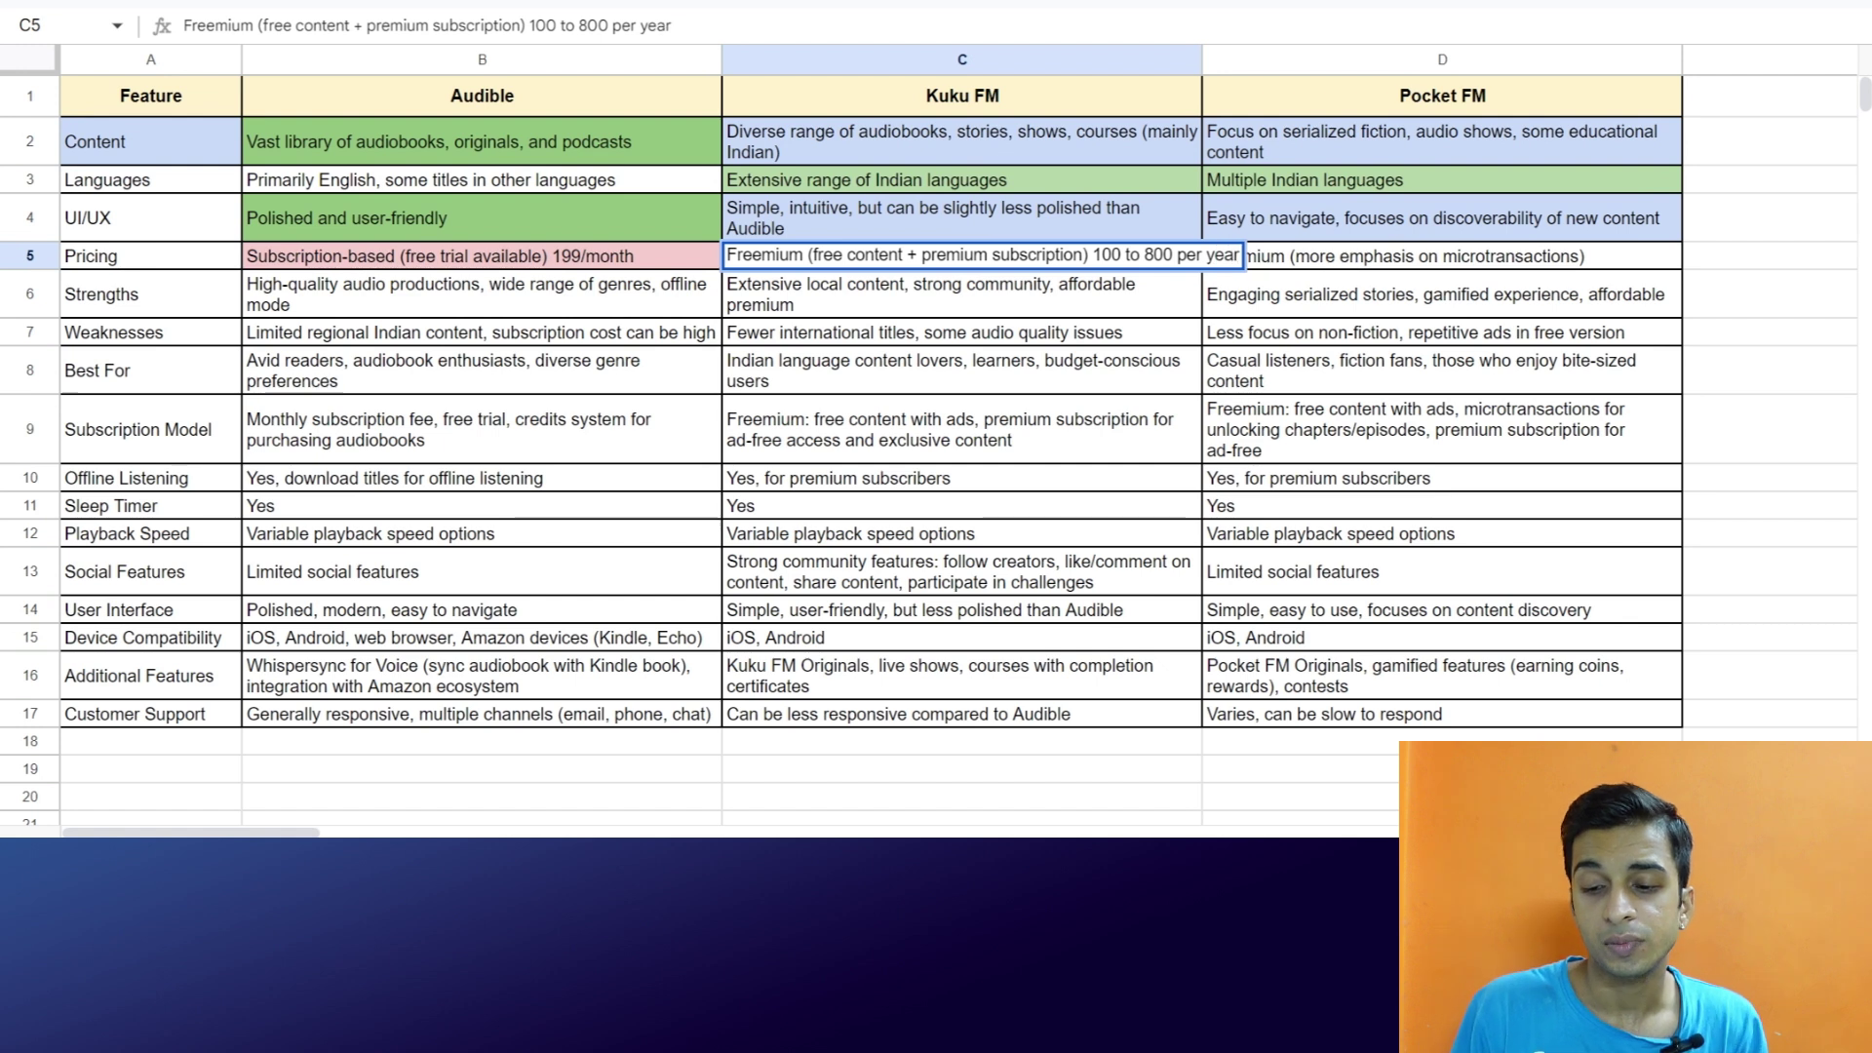
left_click(1314, 346)
left_click(1111, 284)
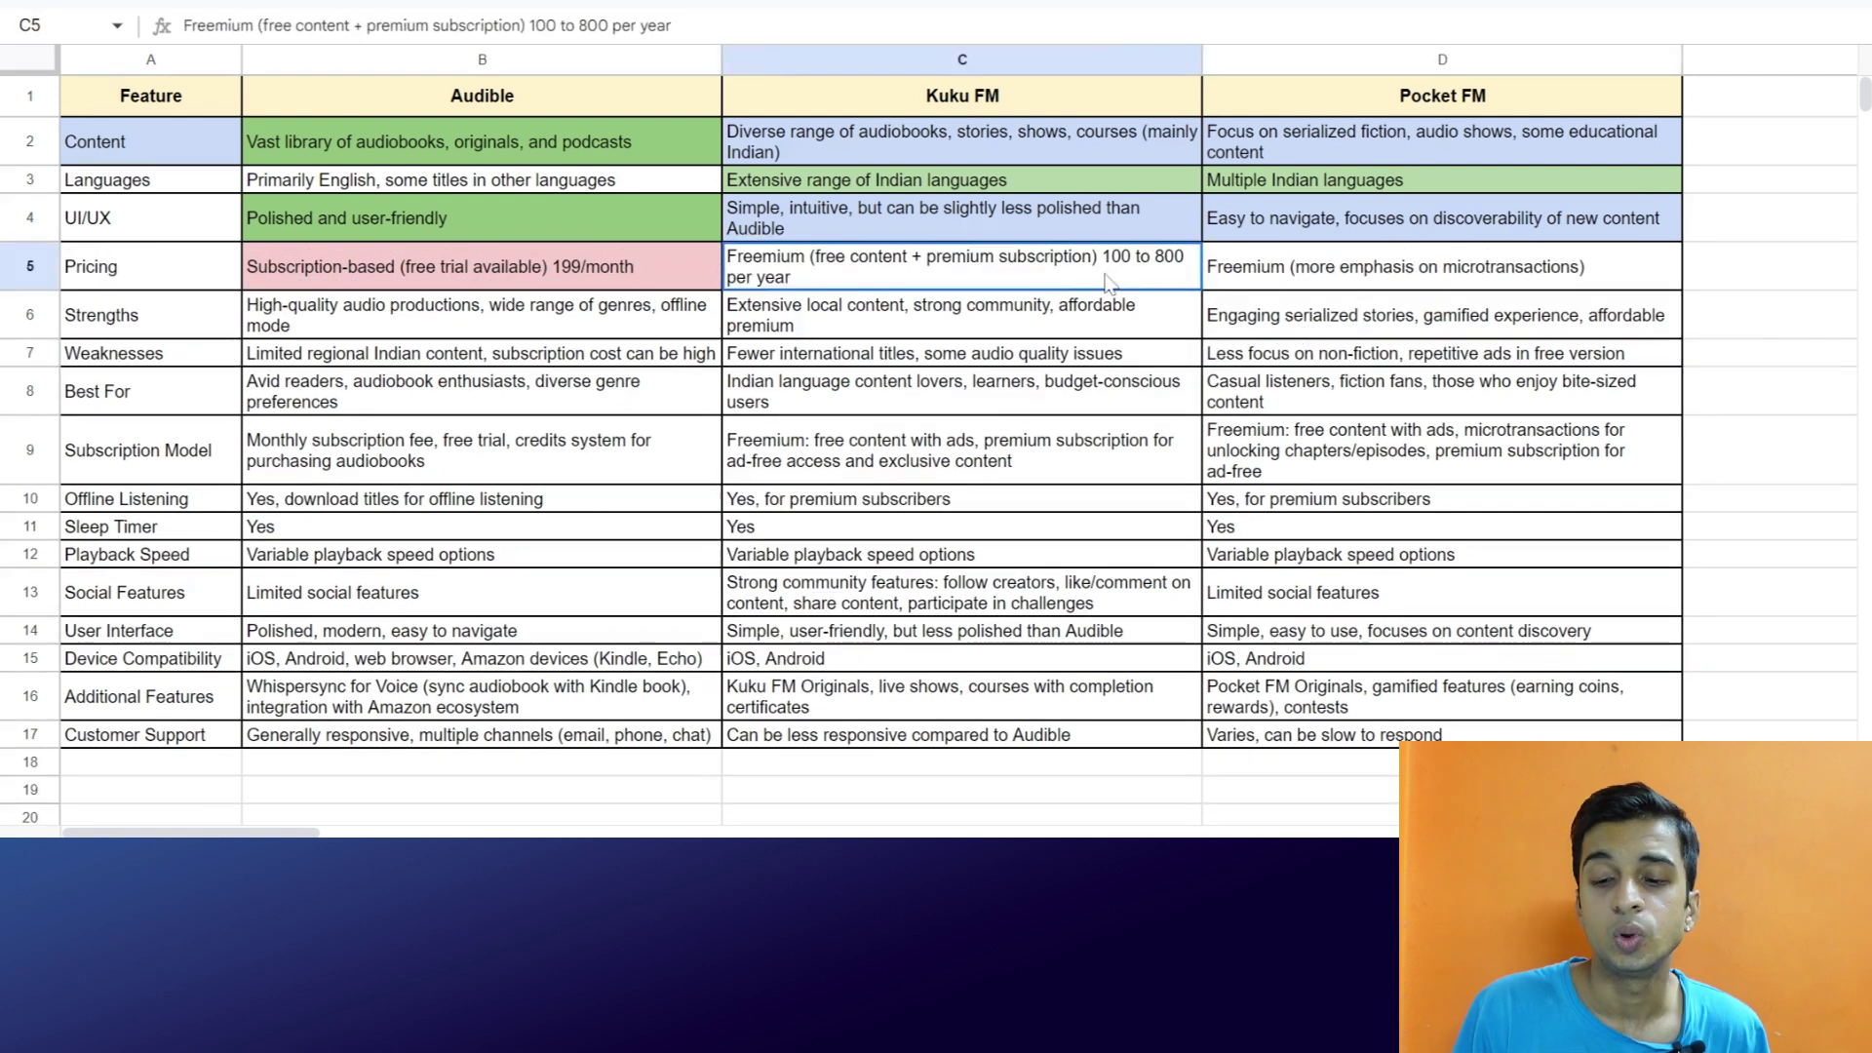
left_click(1079, 3)
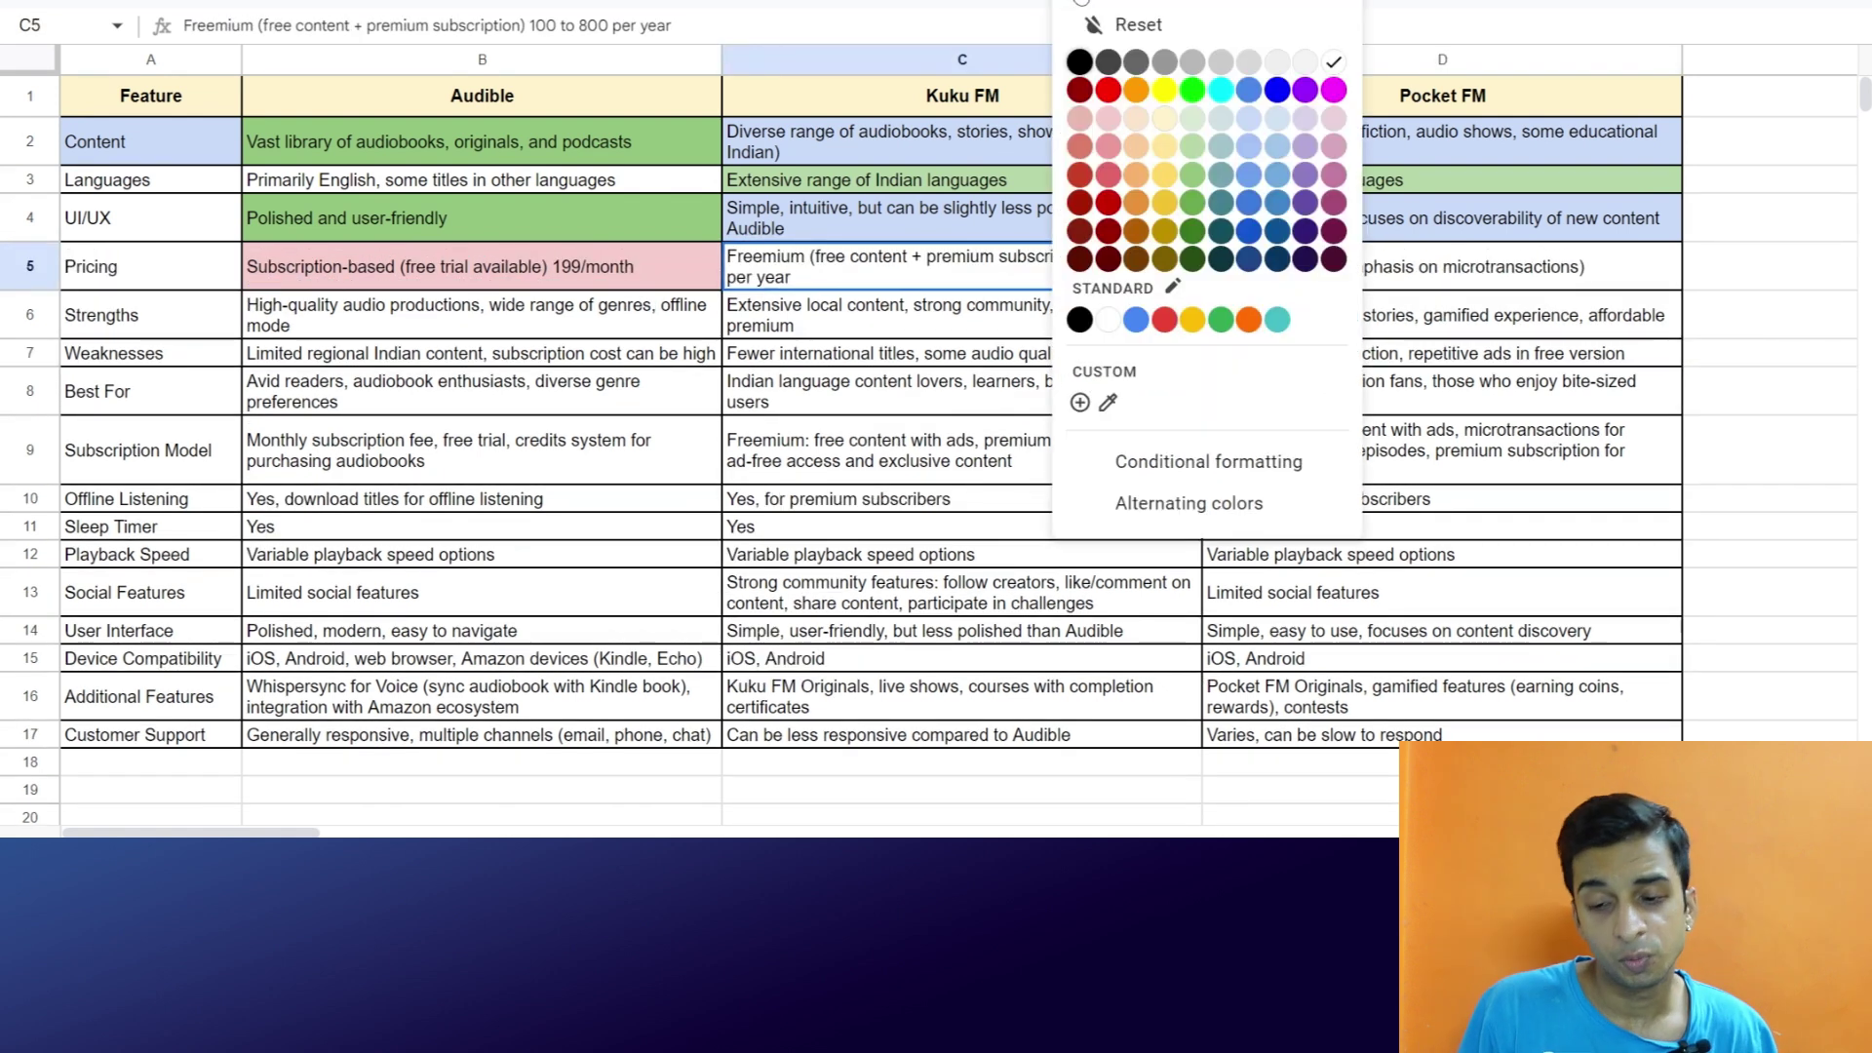
left_click(1193, 173)
Fill Pocket FM's Pricing cell D5 light green and fix its coins note, removing the misspelled word before 'books'
left_click(1288, 277)
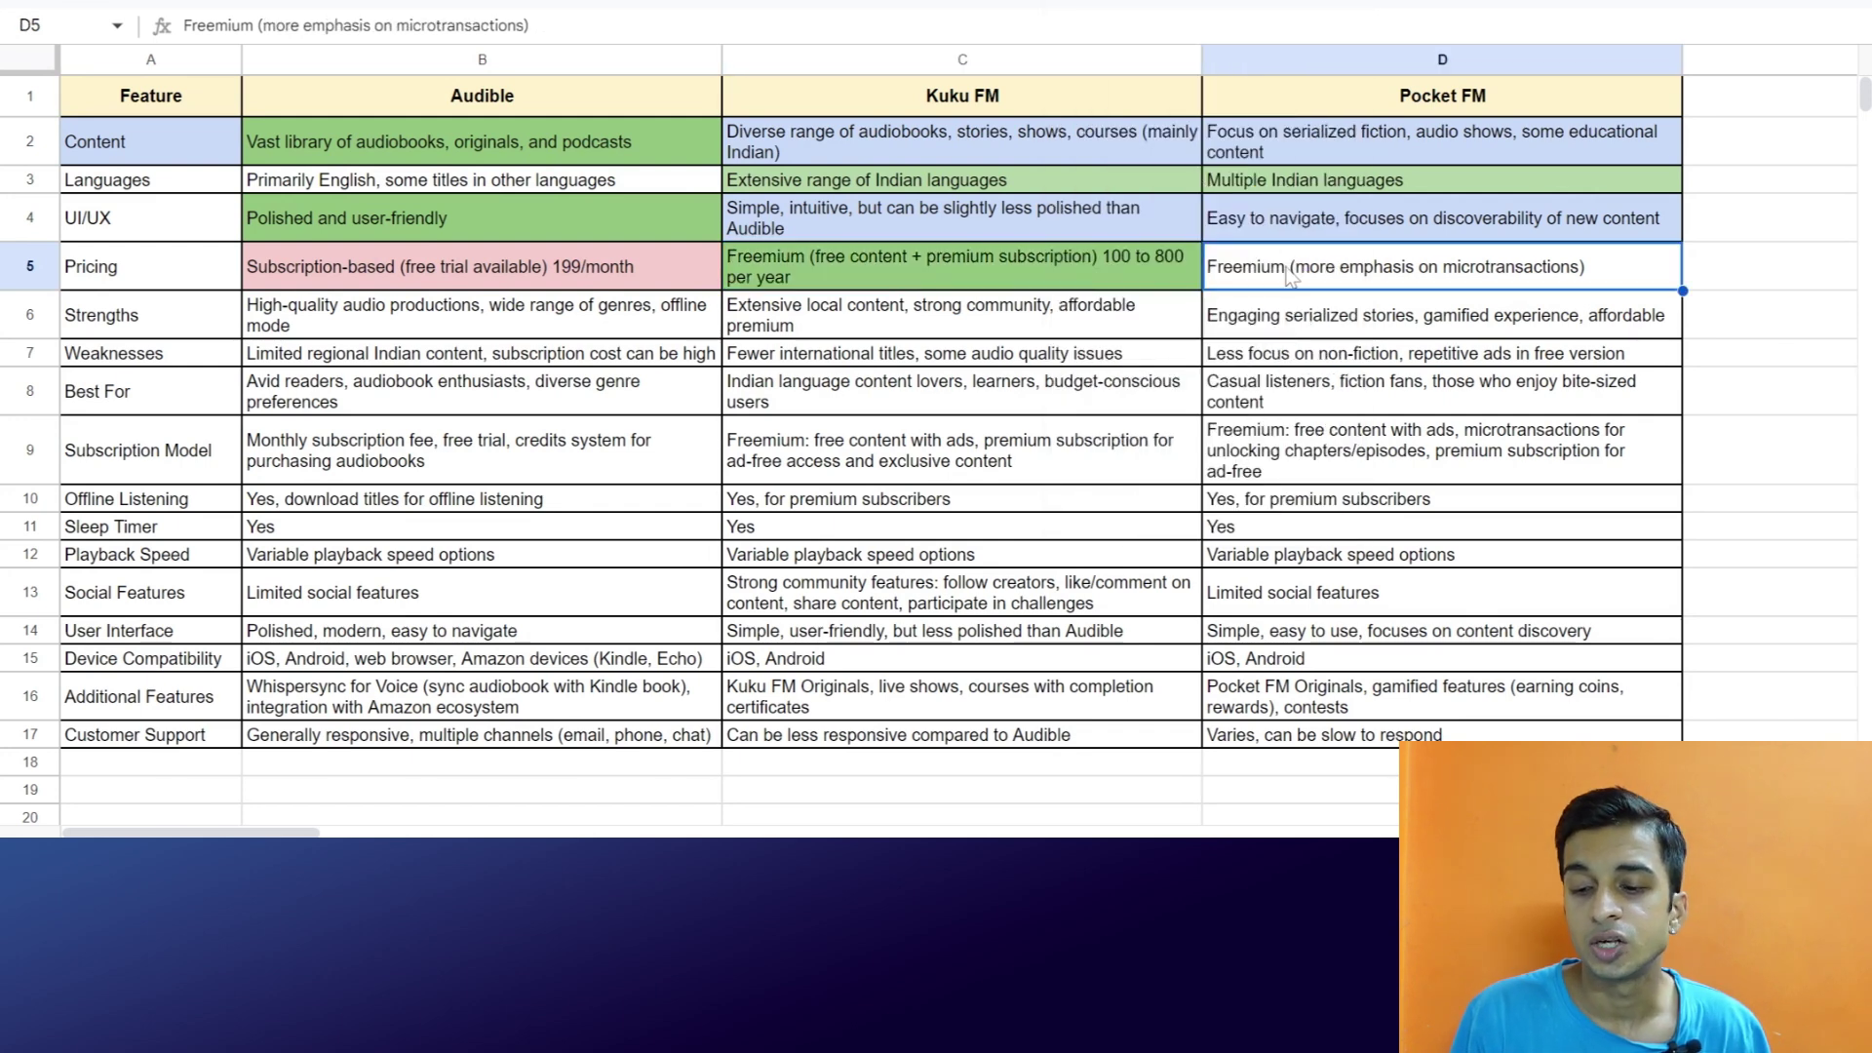
left_click(1080, 4)
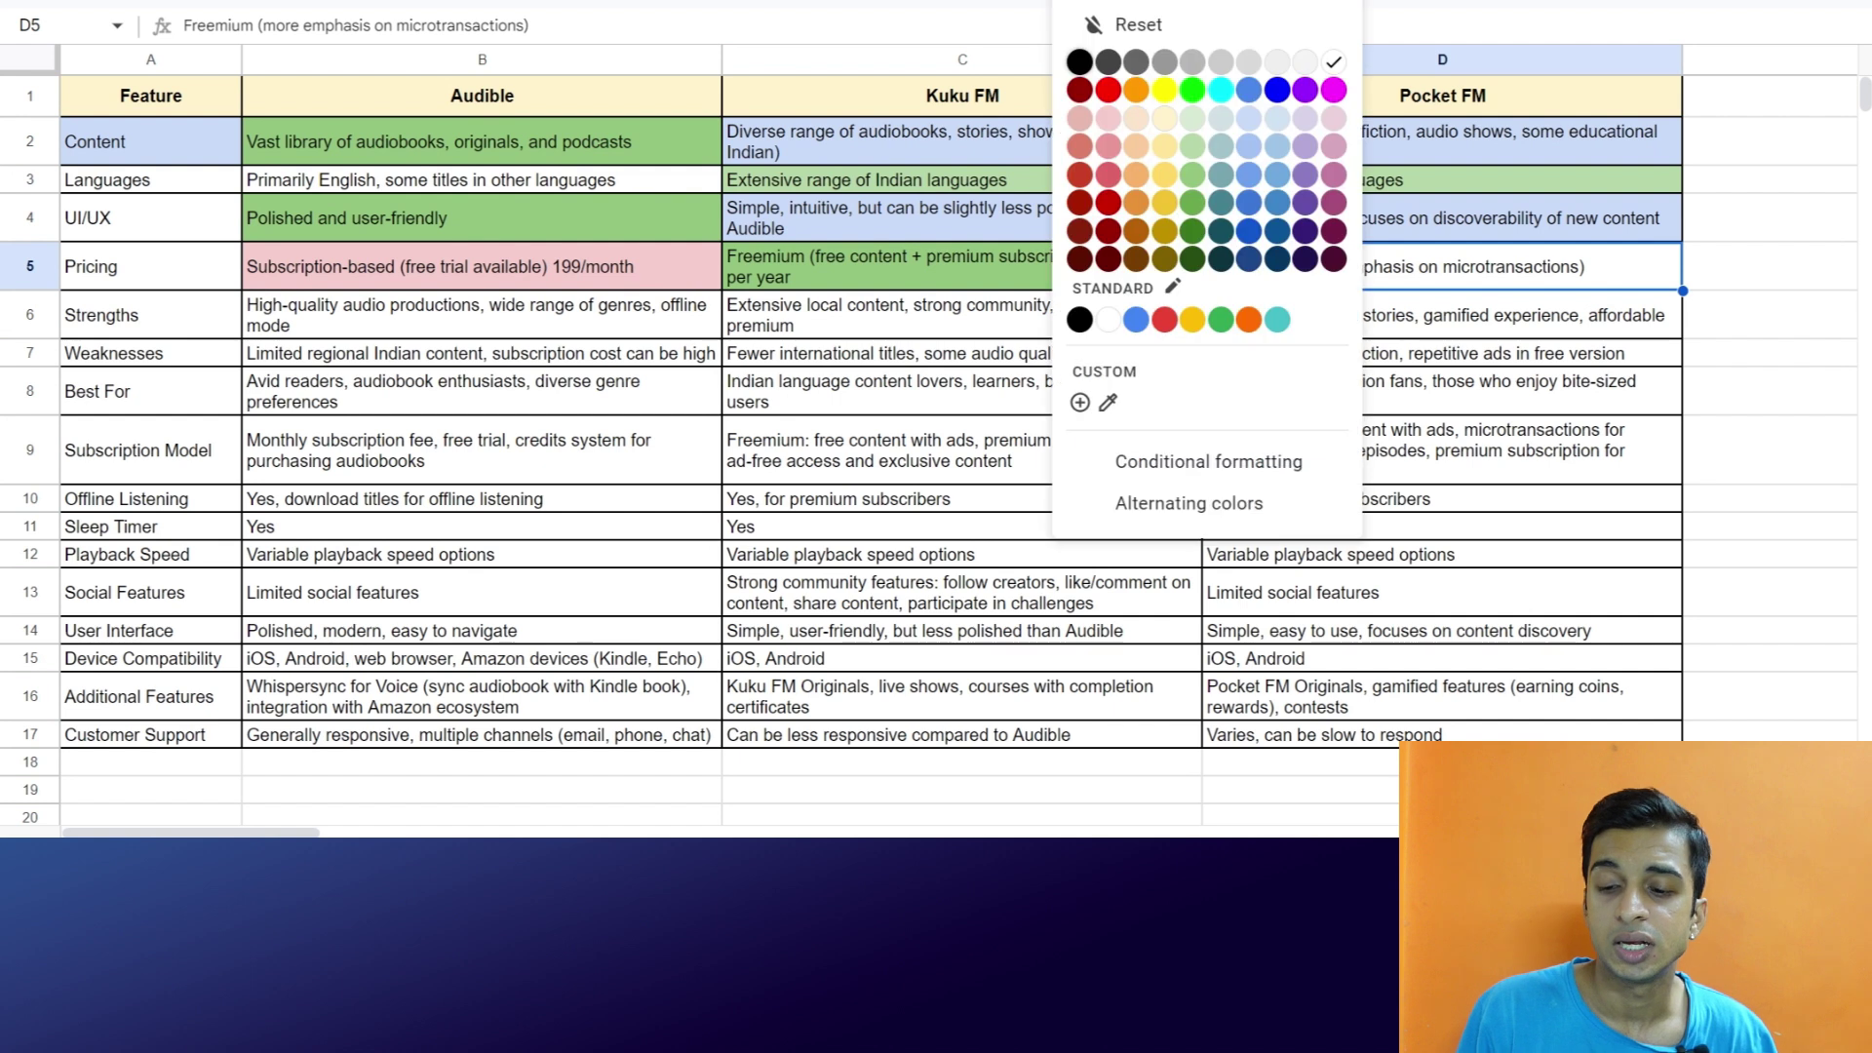
left_click(1193, 190)
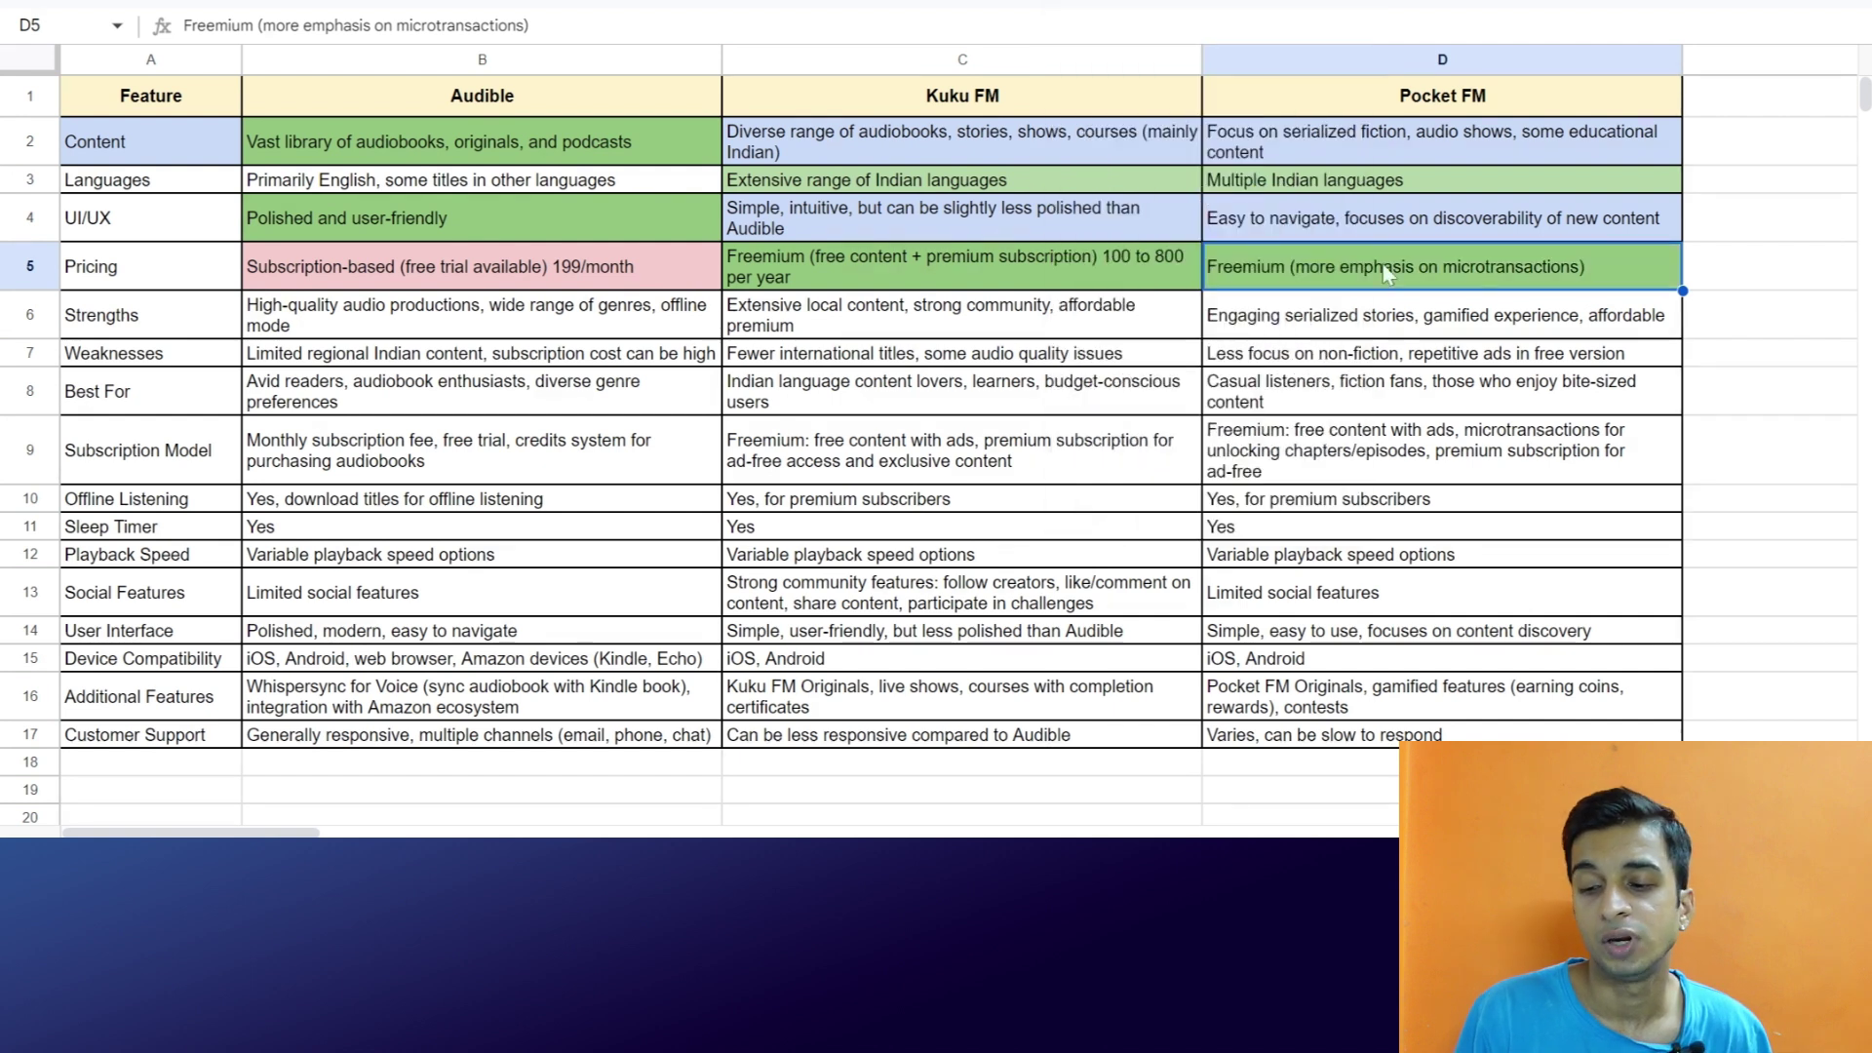
double_click(1628, 279)
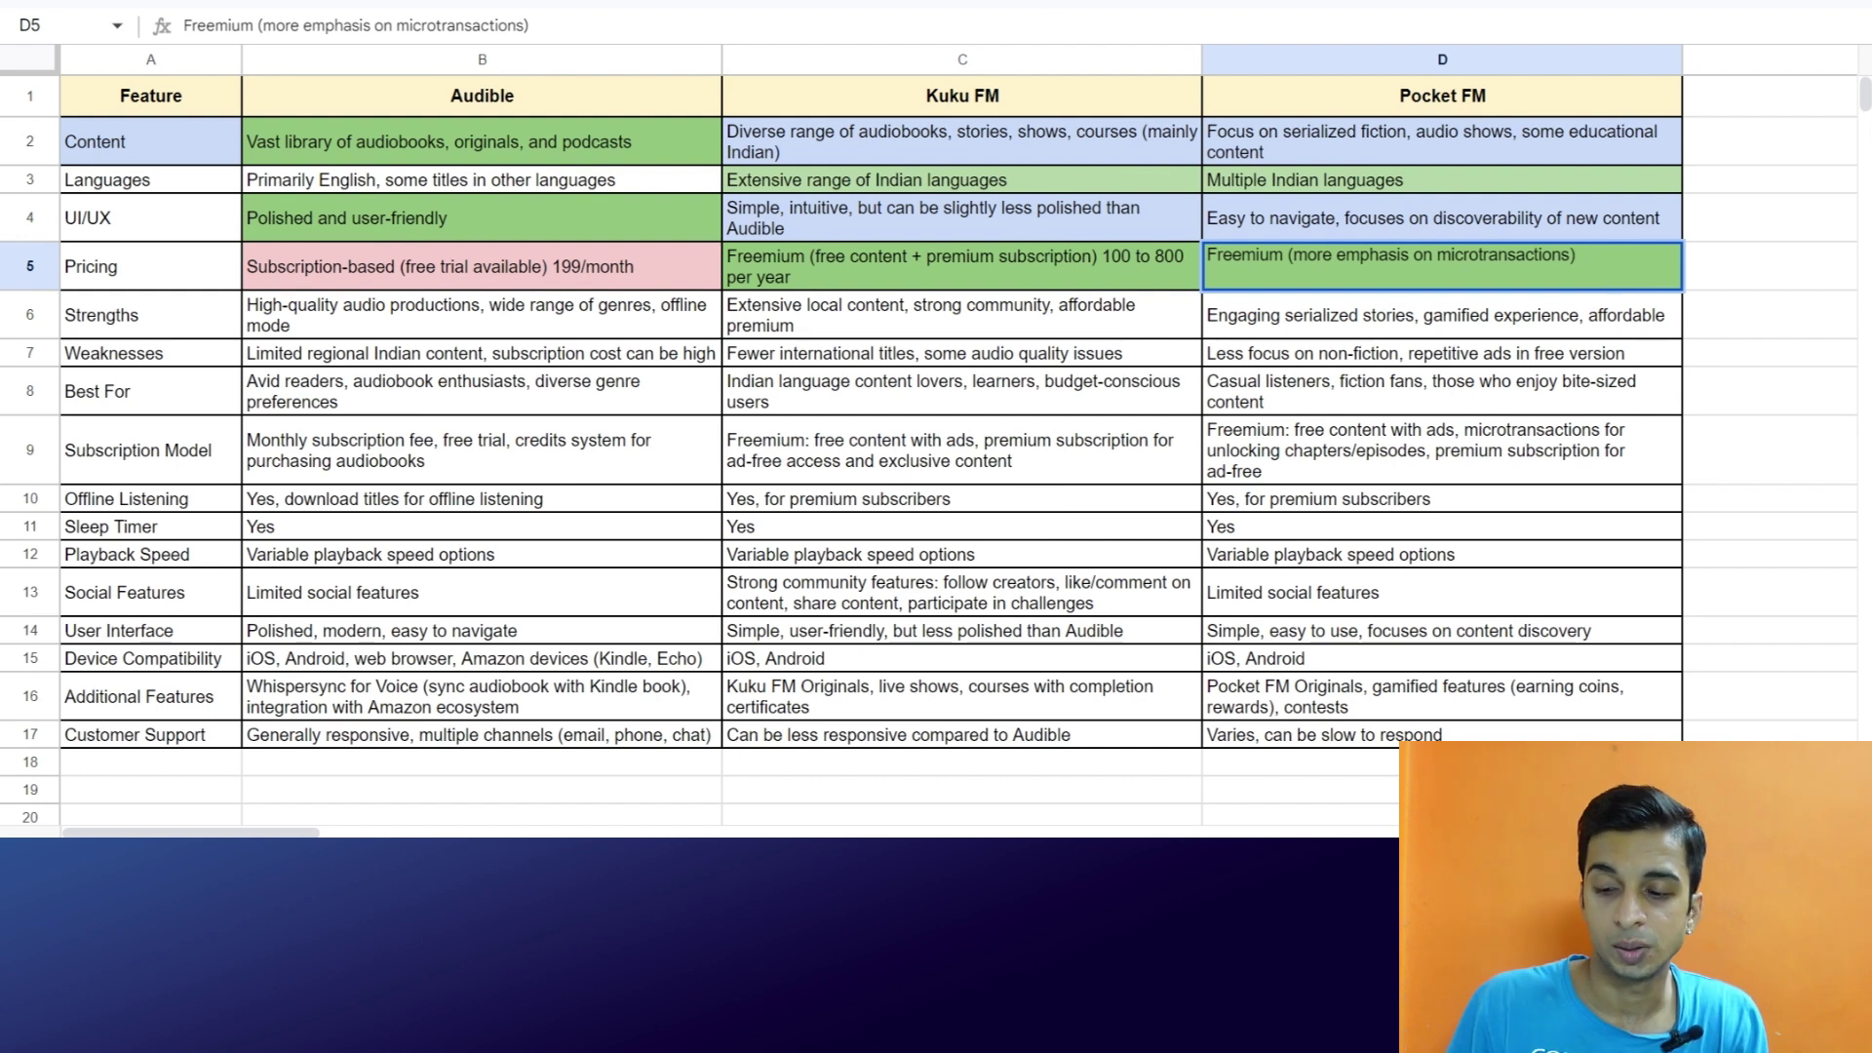
key("shift+Return")
key("Down")
key("Return")
key("ctrl+a")
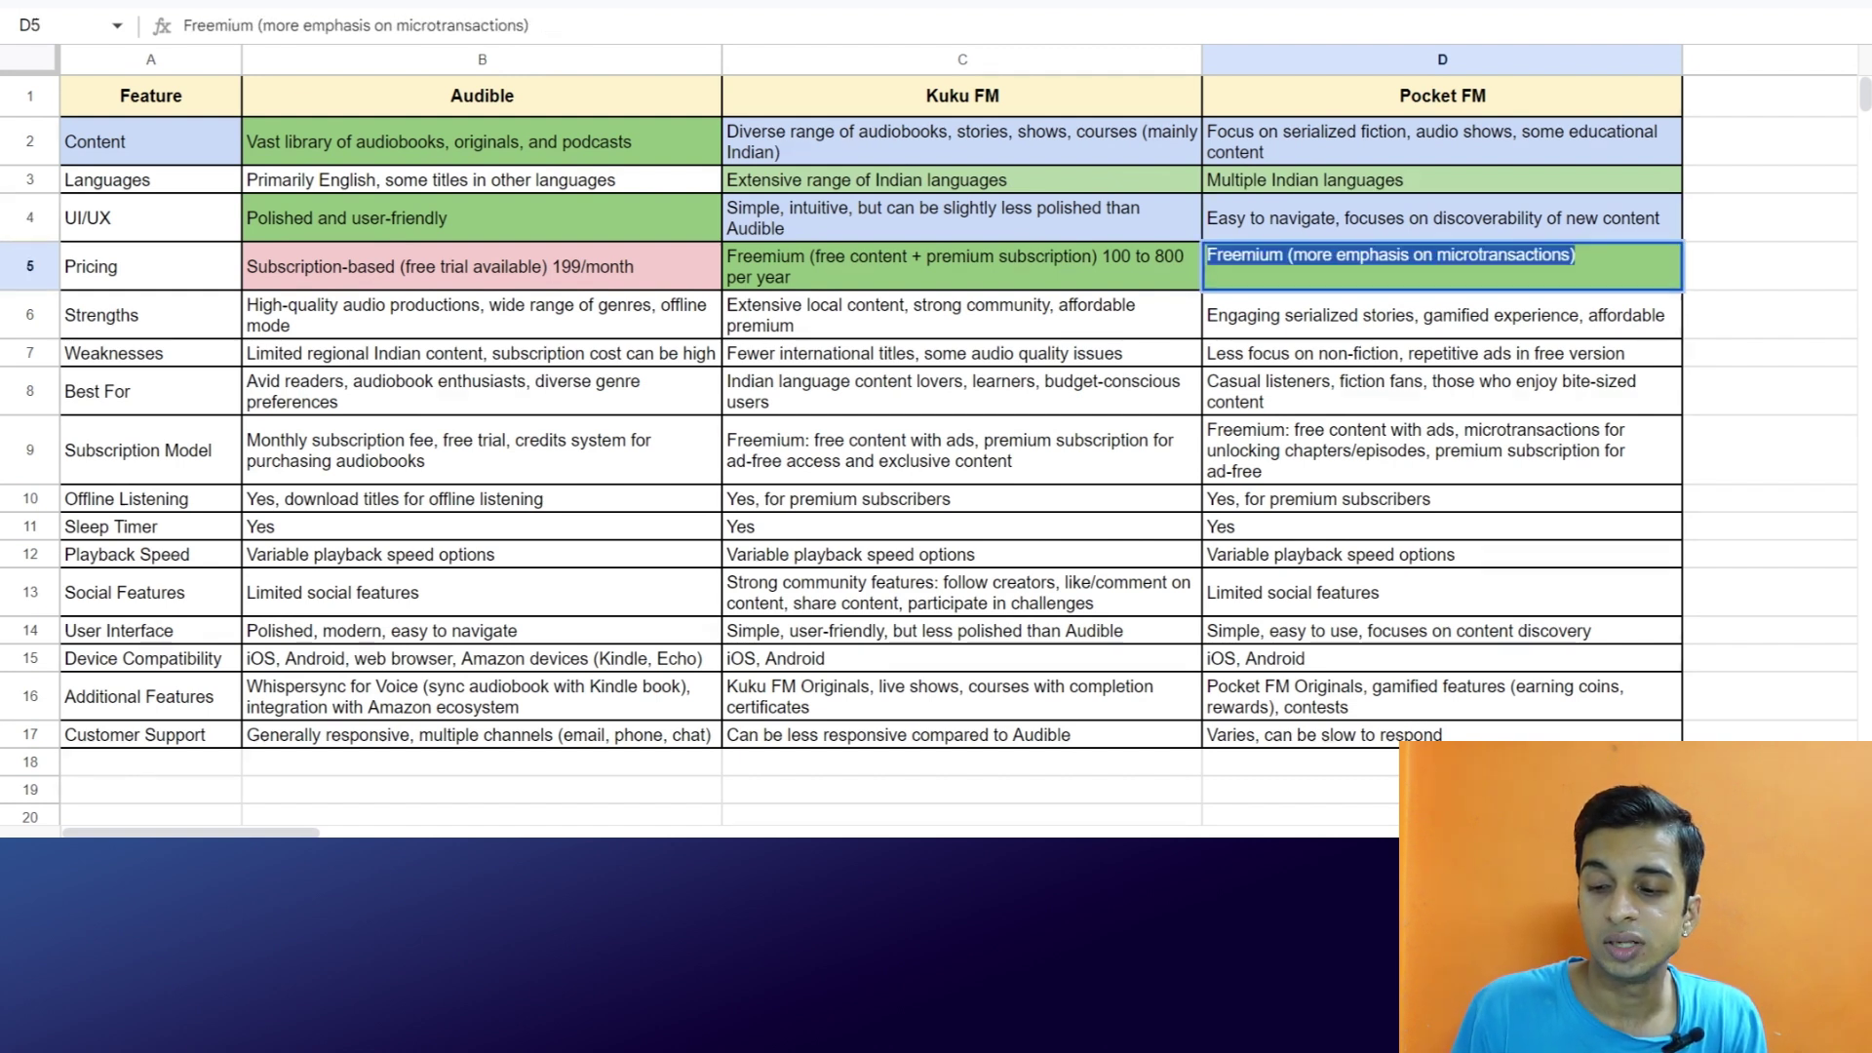
key("End")
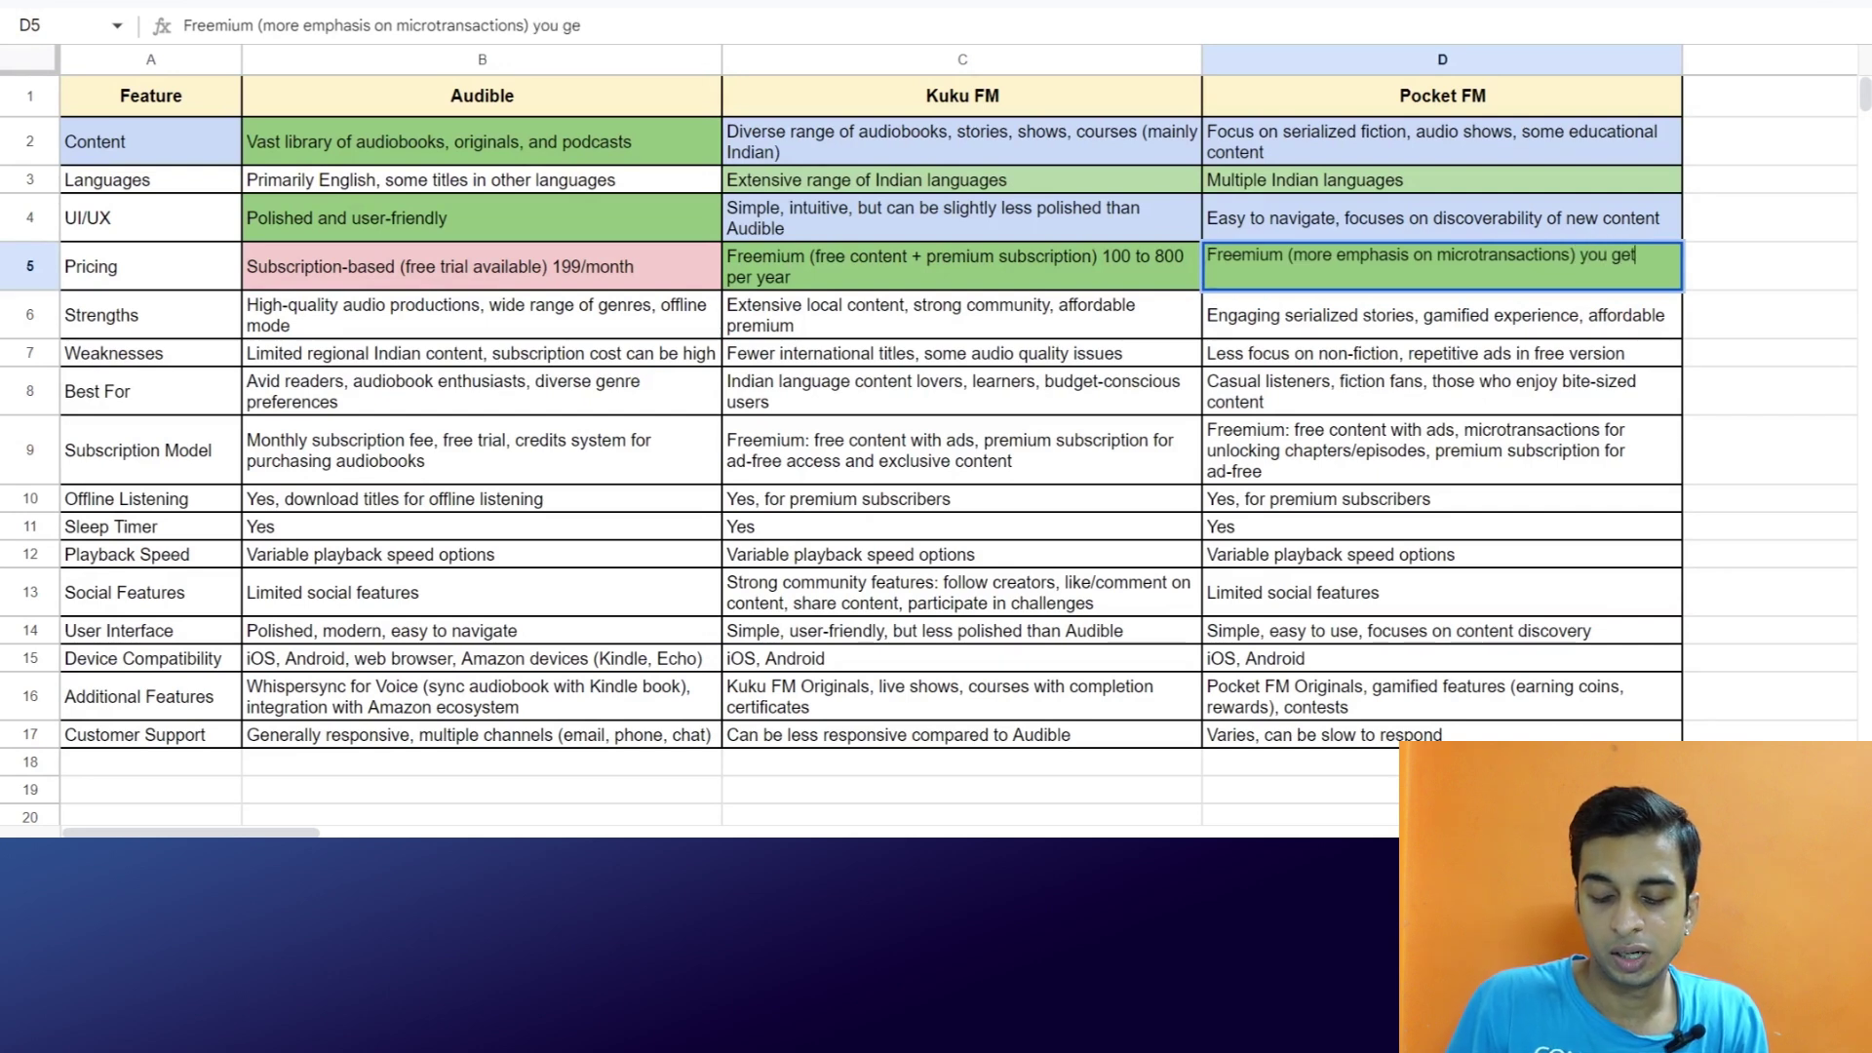
type(" coins and yu can use those coins to nuy new b")
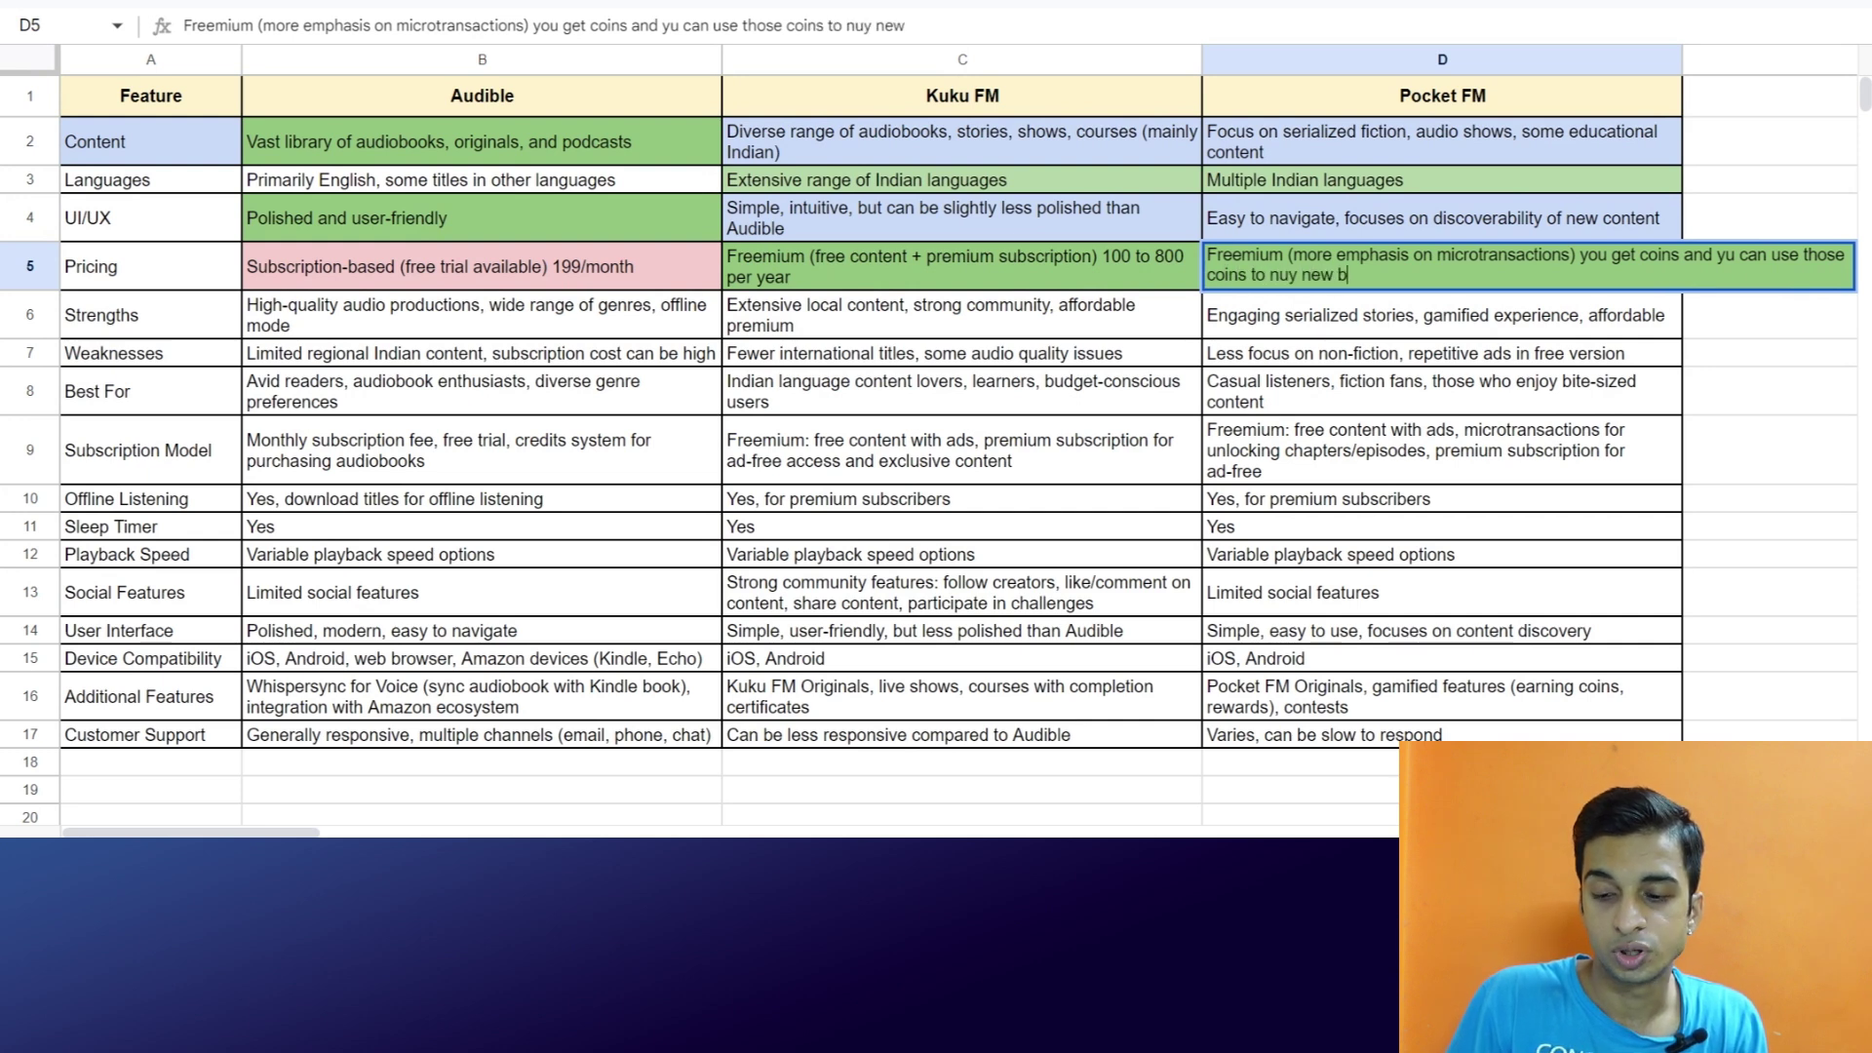
type("ooks")
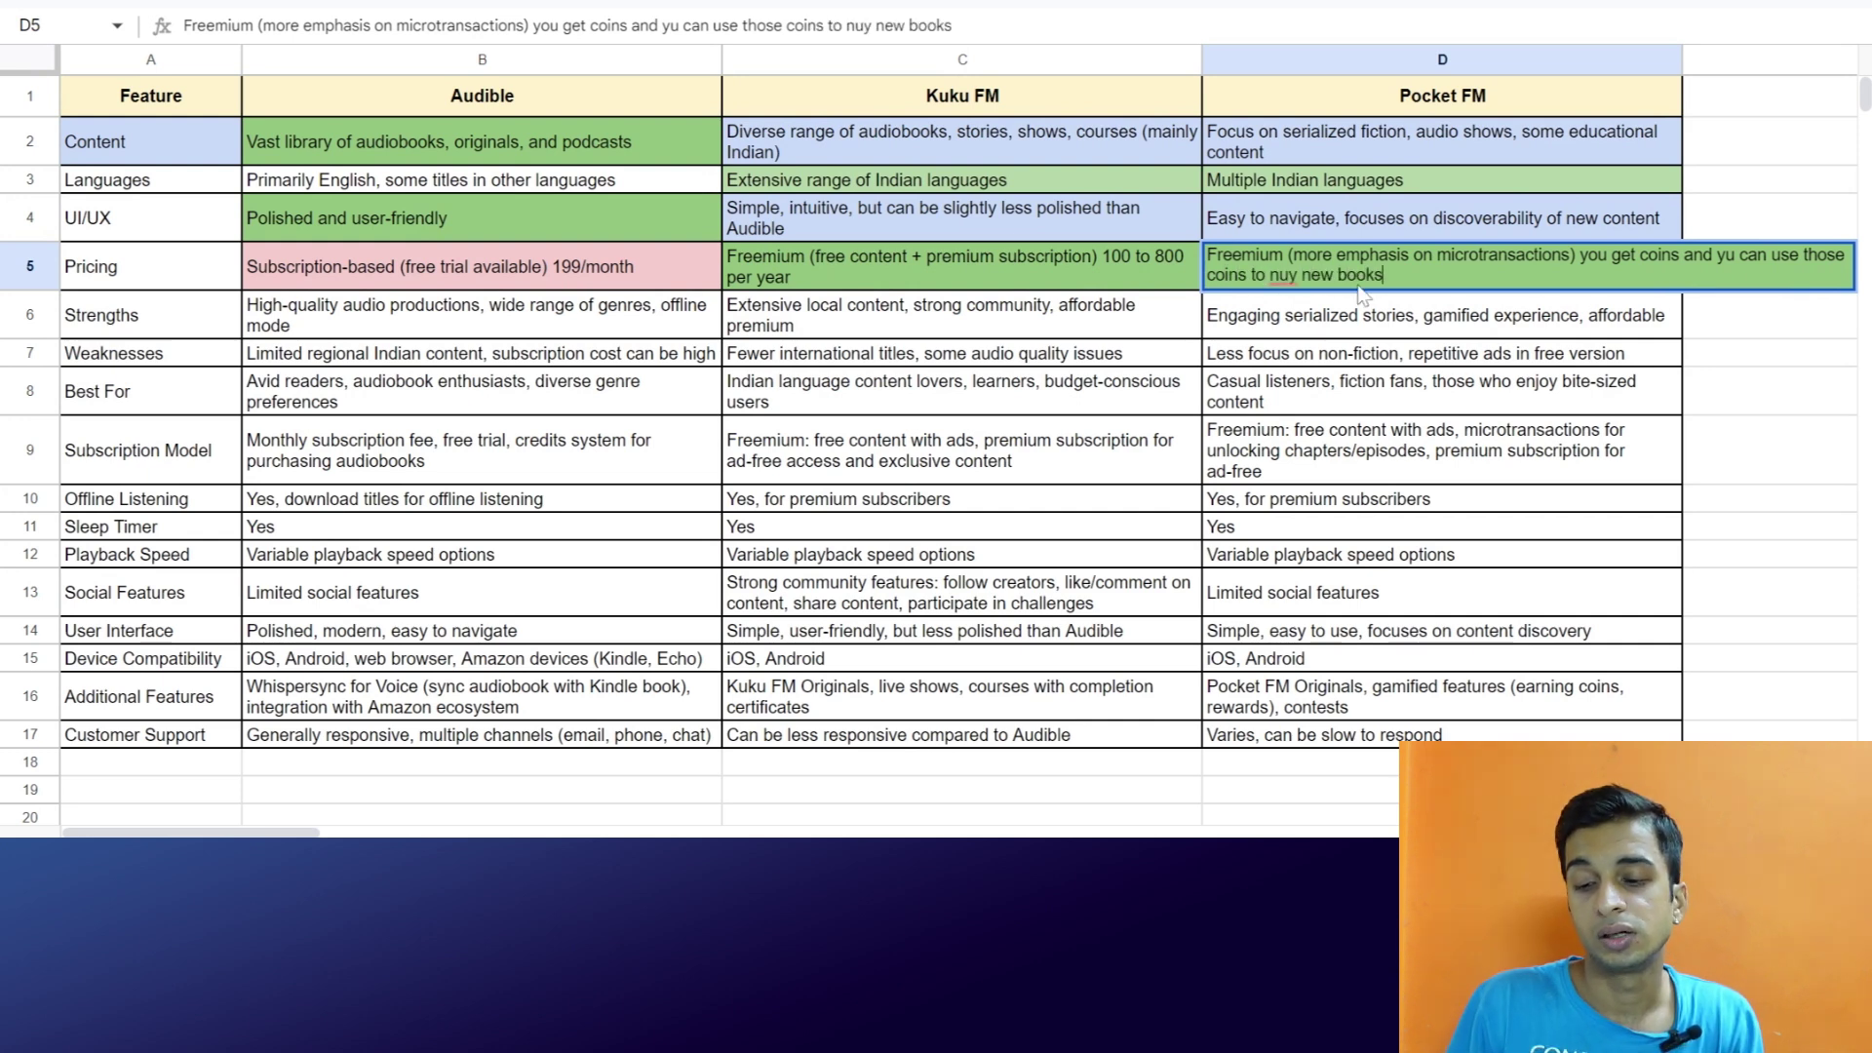
key("BackSpace")
key("BackSpace")
key("BackSpace")
type("new")
left_click(1372, 337)
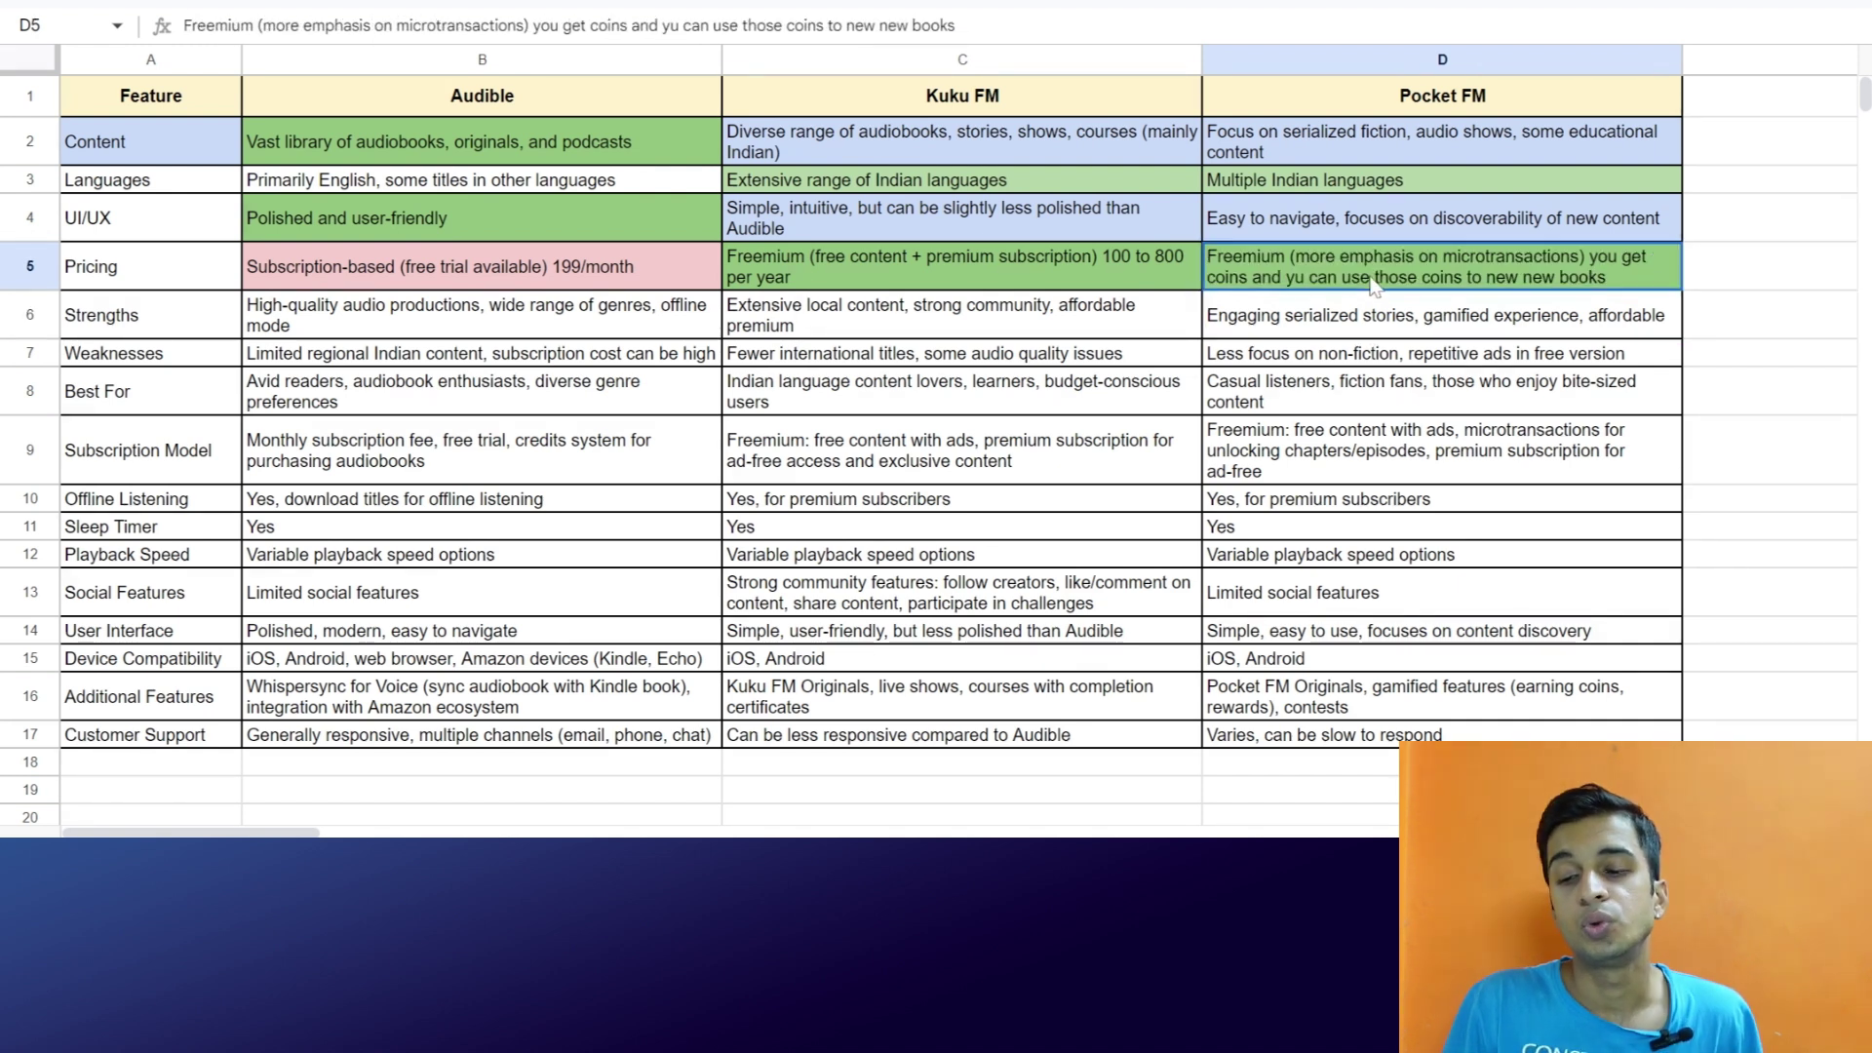
left_click(1373, 288)
left_click(1141, 286)
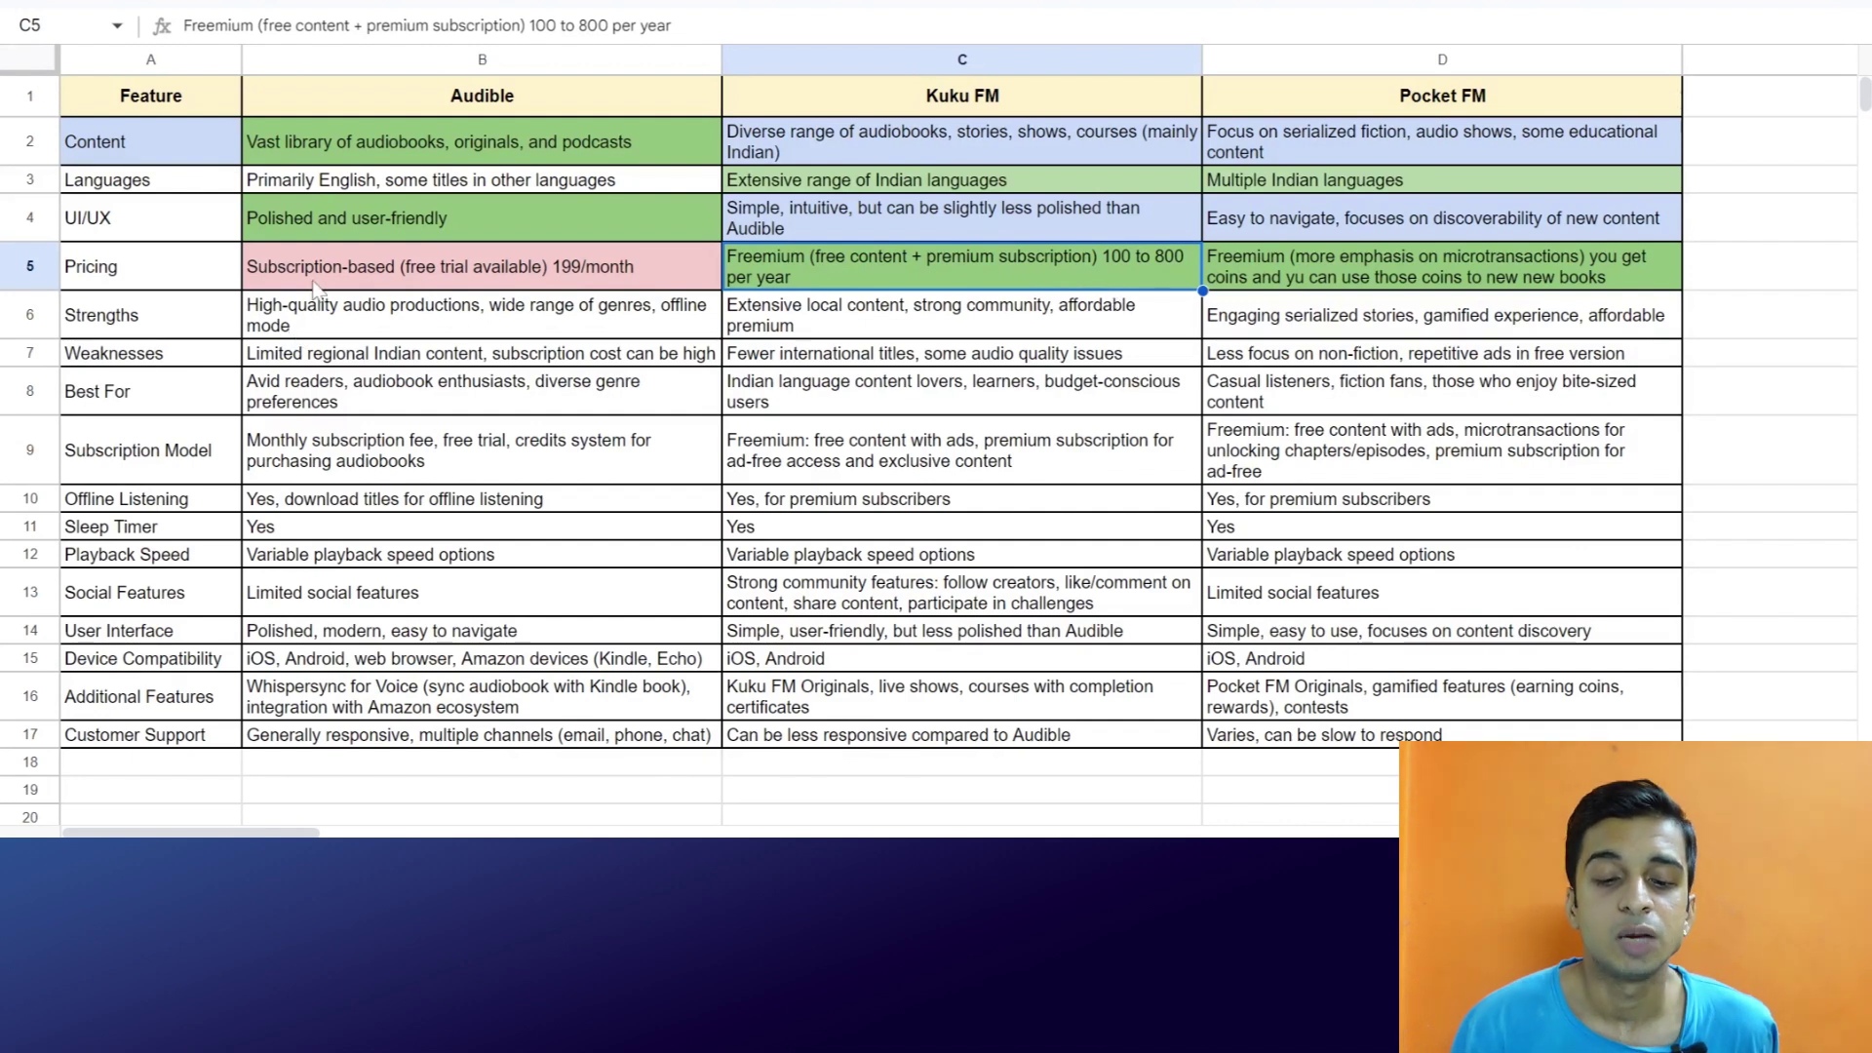
Review the Strengths row and give Audible's Strengths cell B6 a green fill
left_click(418, 287)
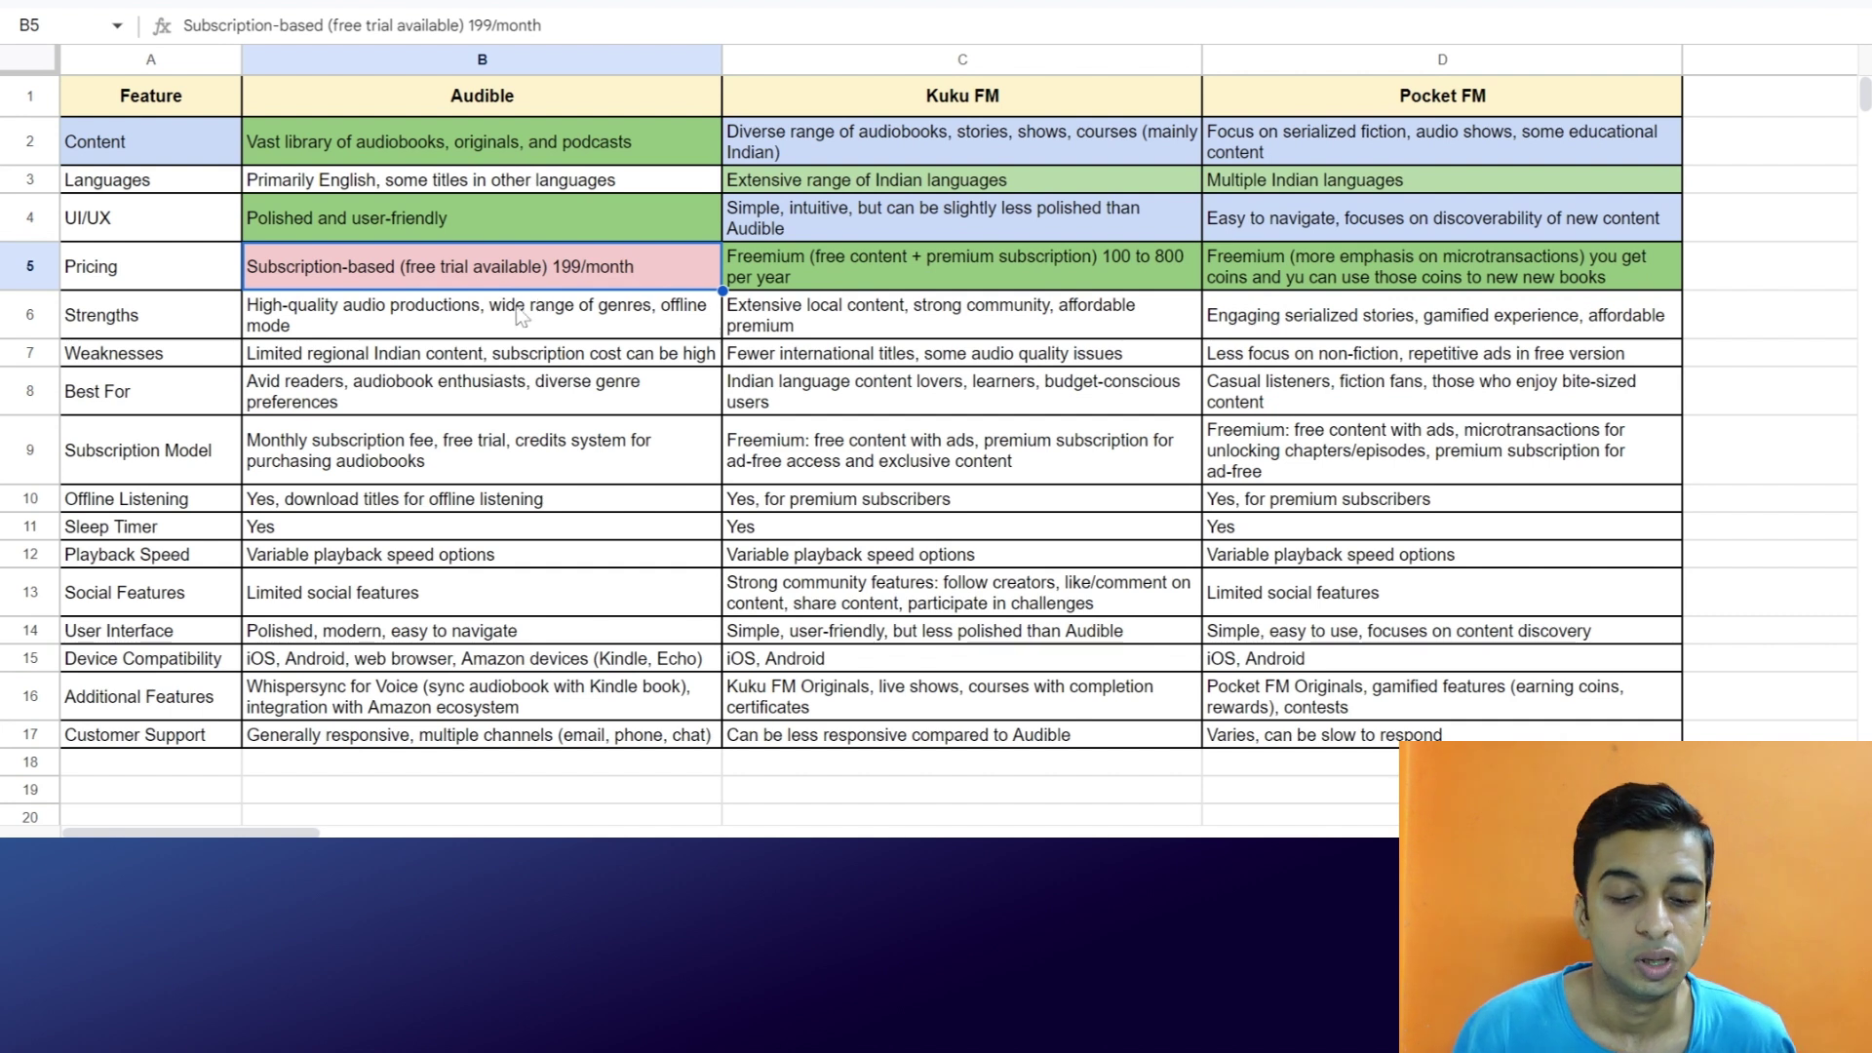
left_click(184, 318)
left_click(348, 333)
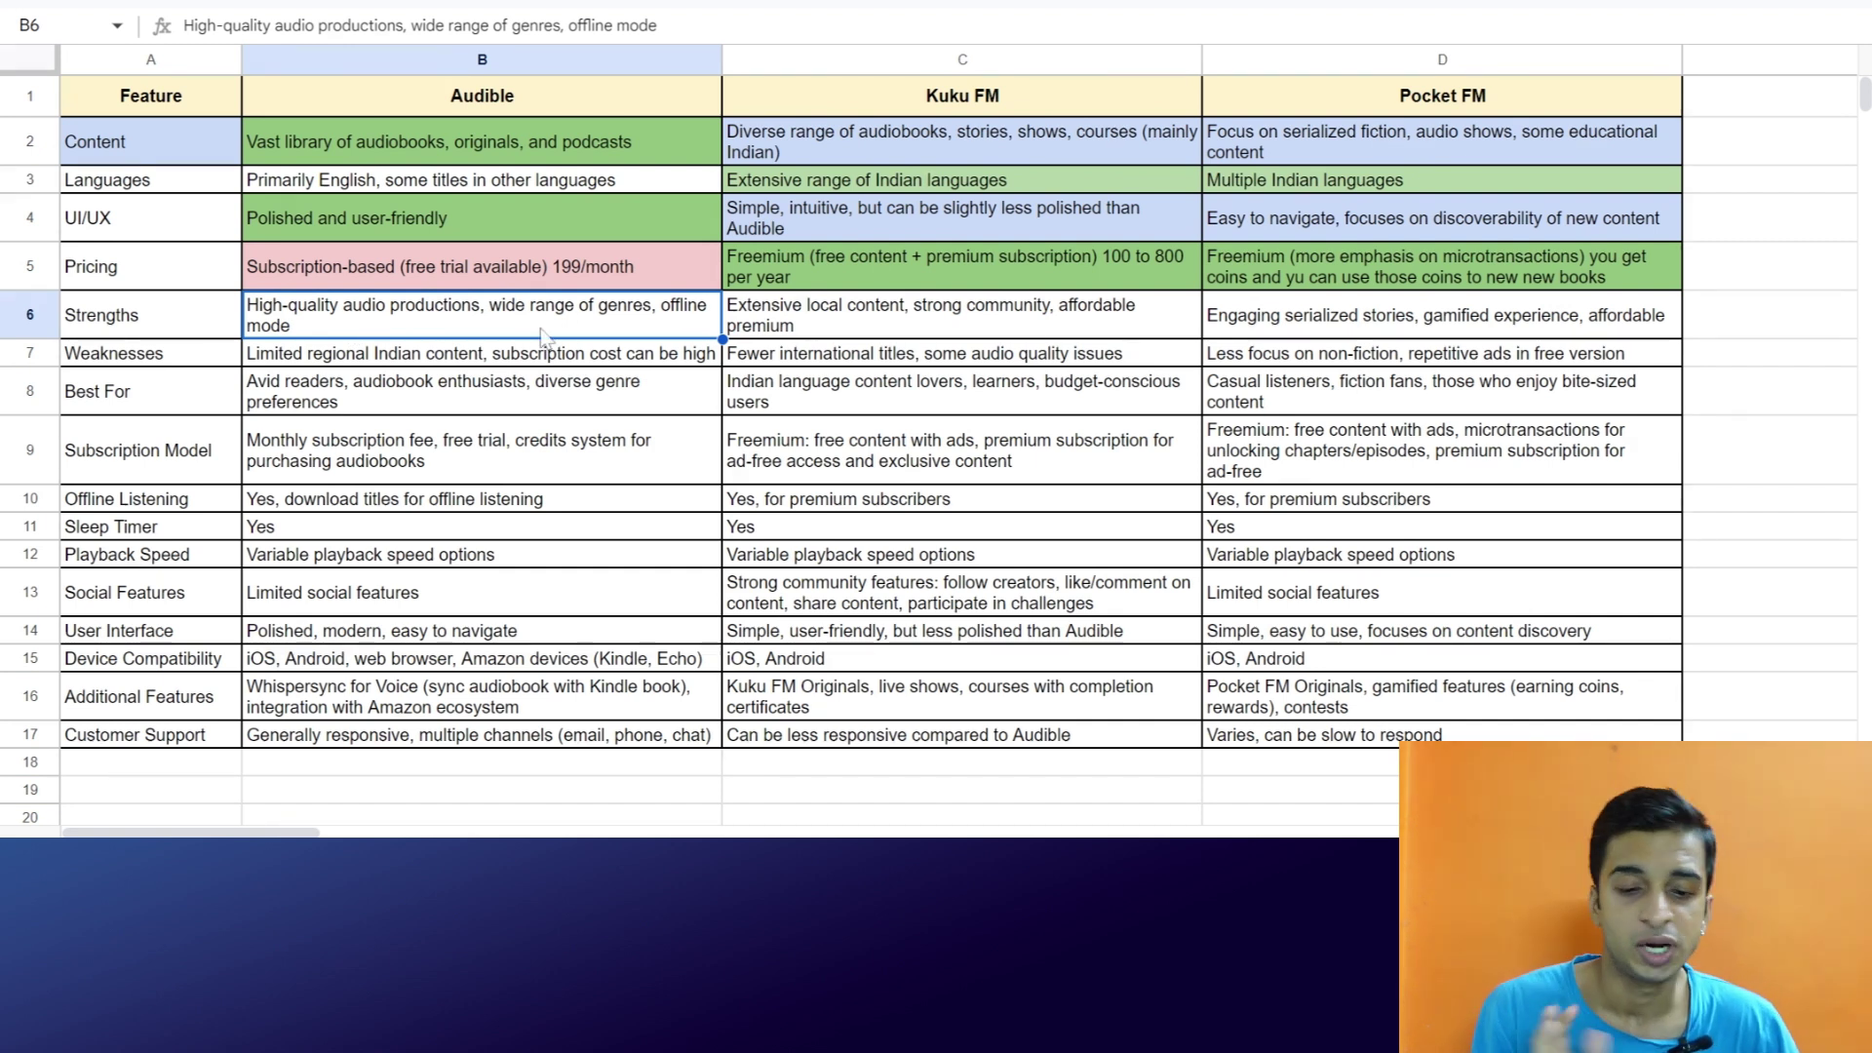
left_click(843, 318)
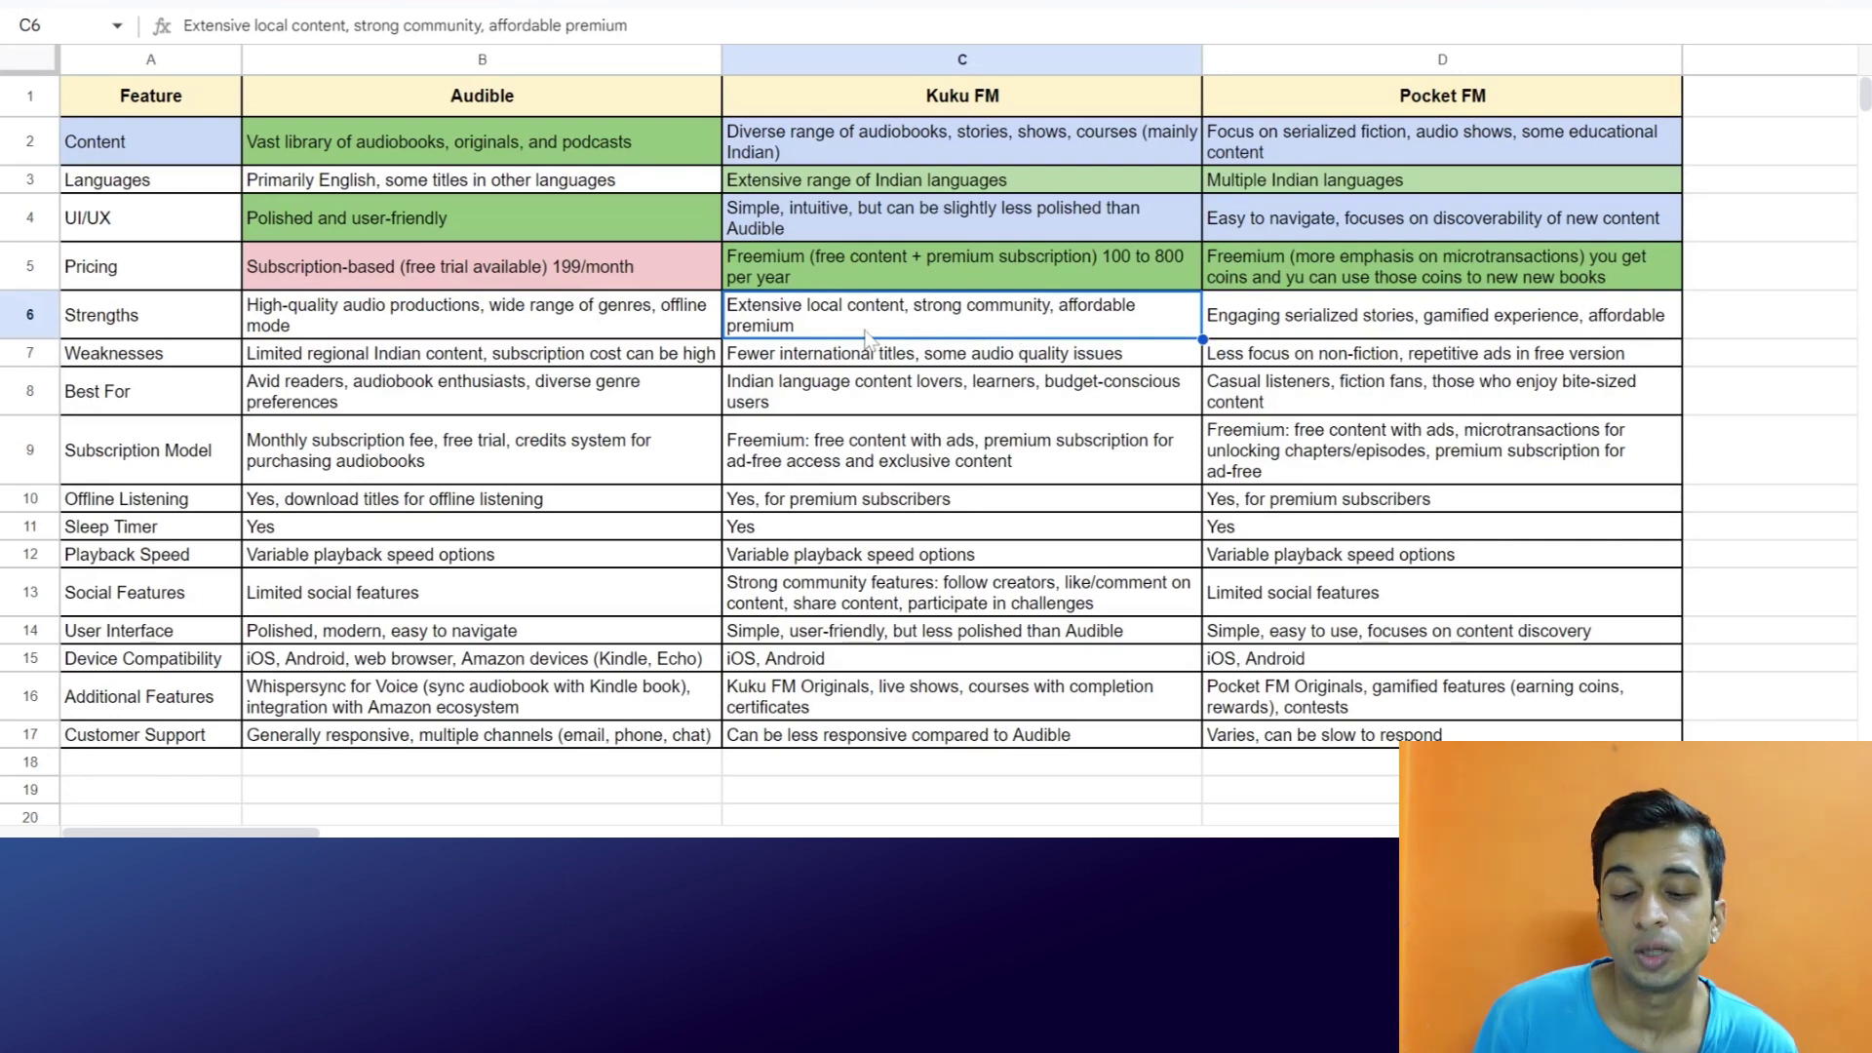
left_click(632, 325)
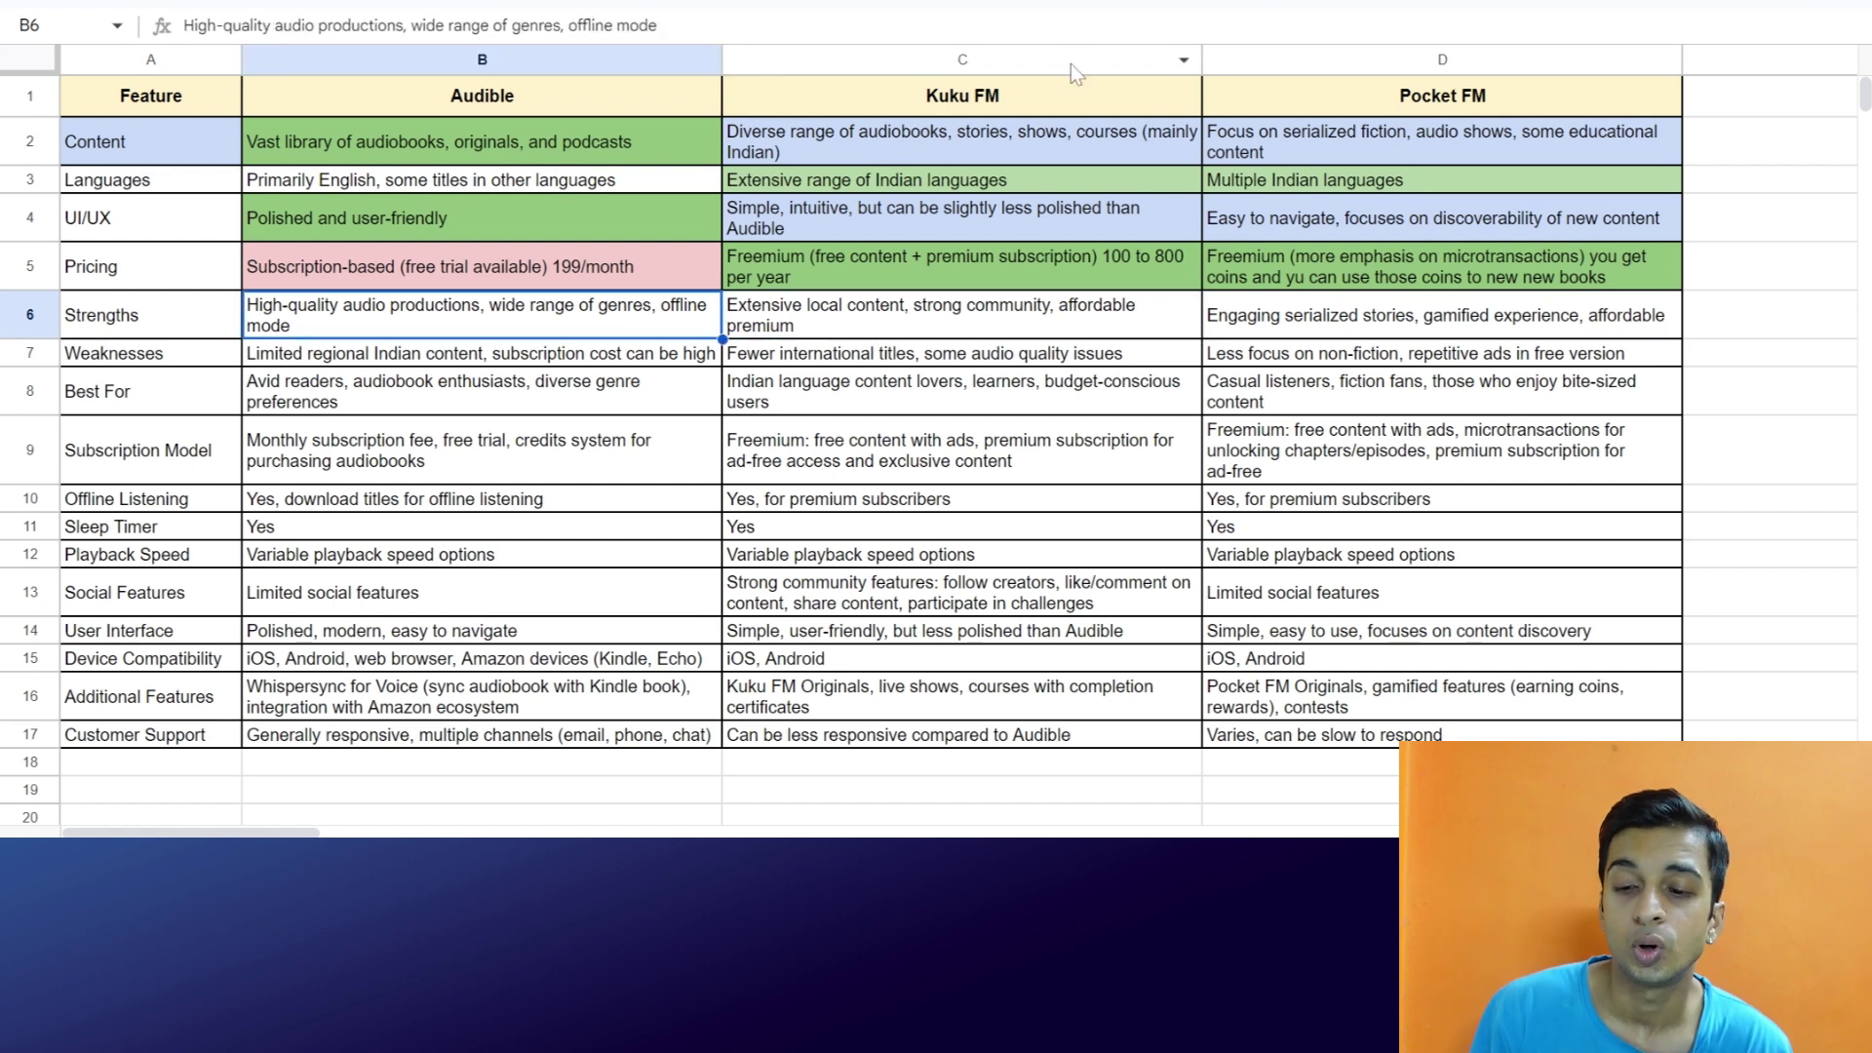
left_click(1077, 9)
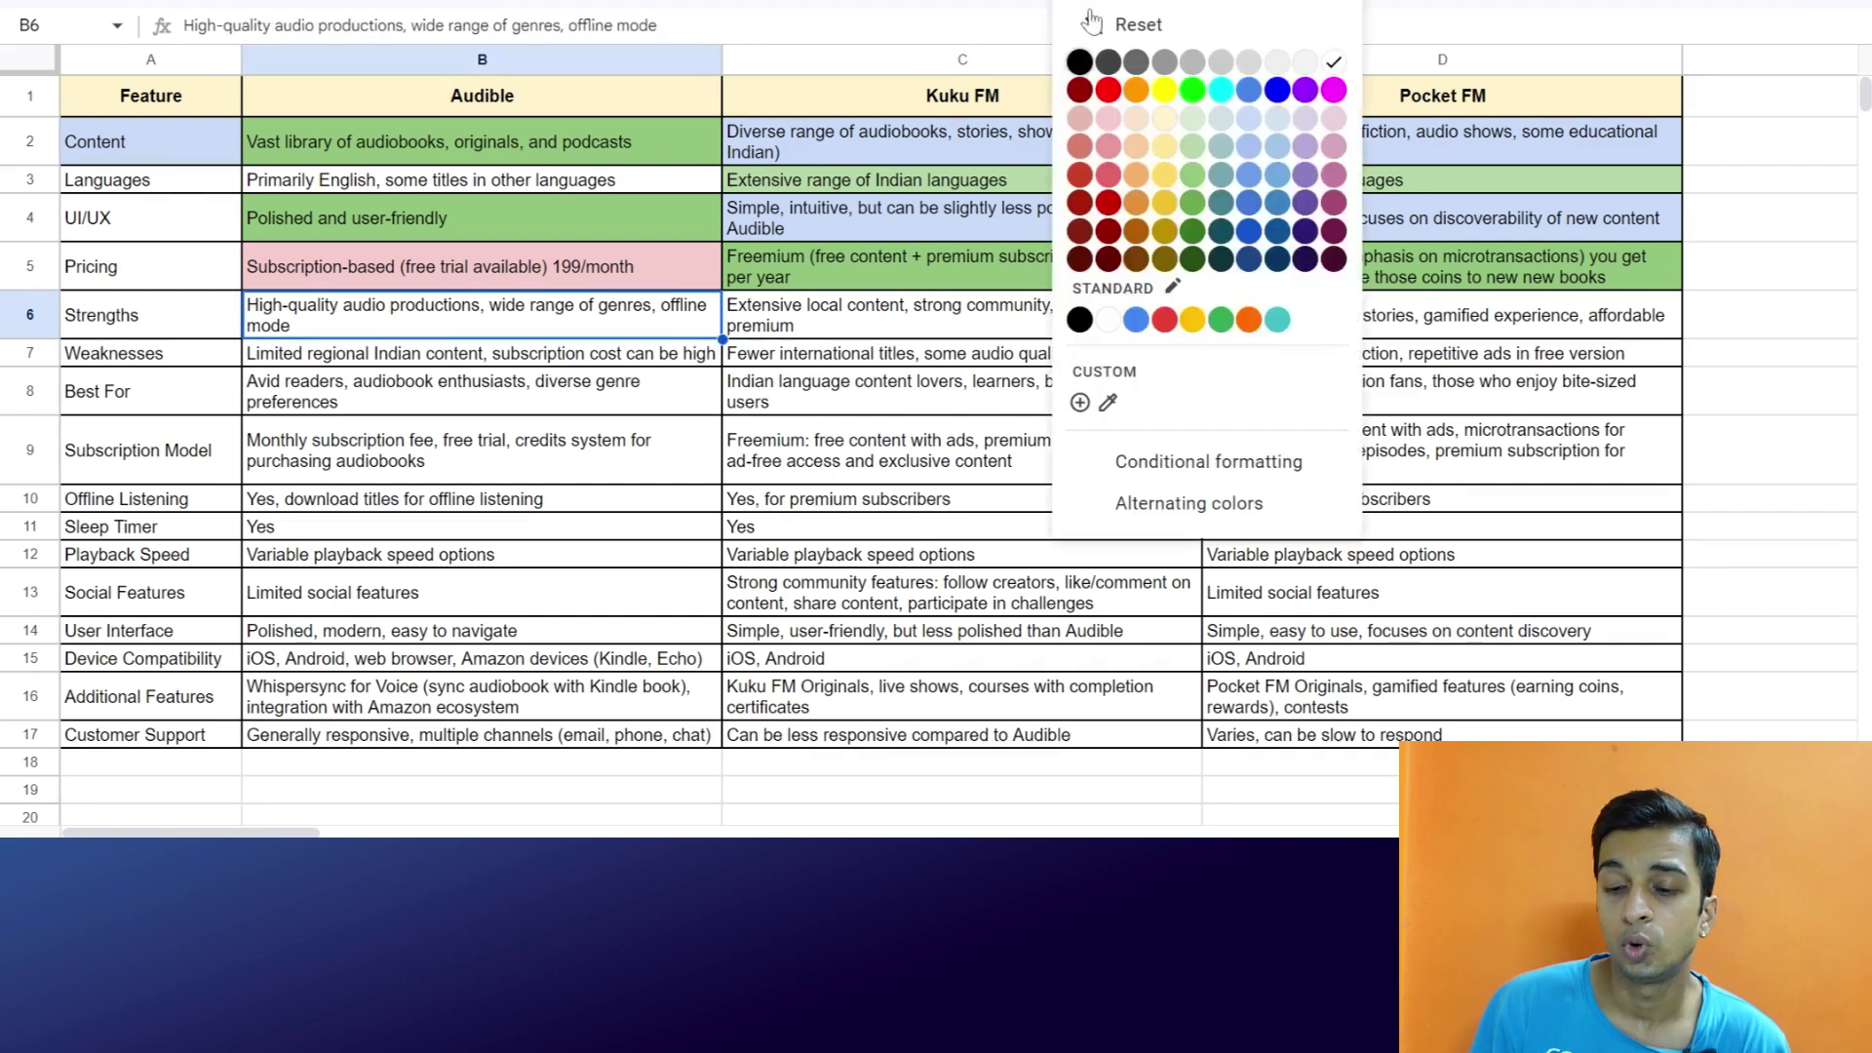
left_click(1196, 173)
Fill the Kuku FM and Pocket FM Strengths cells C6:D6 light green
left_click(1019, 329)
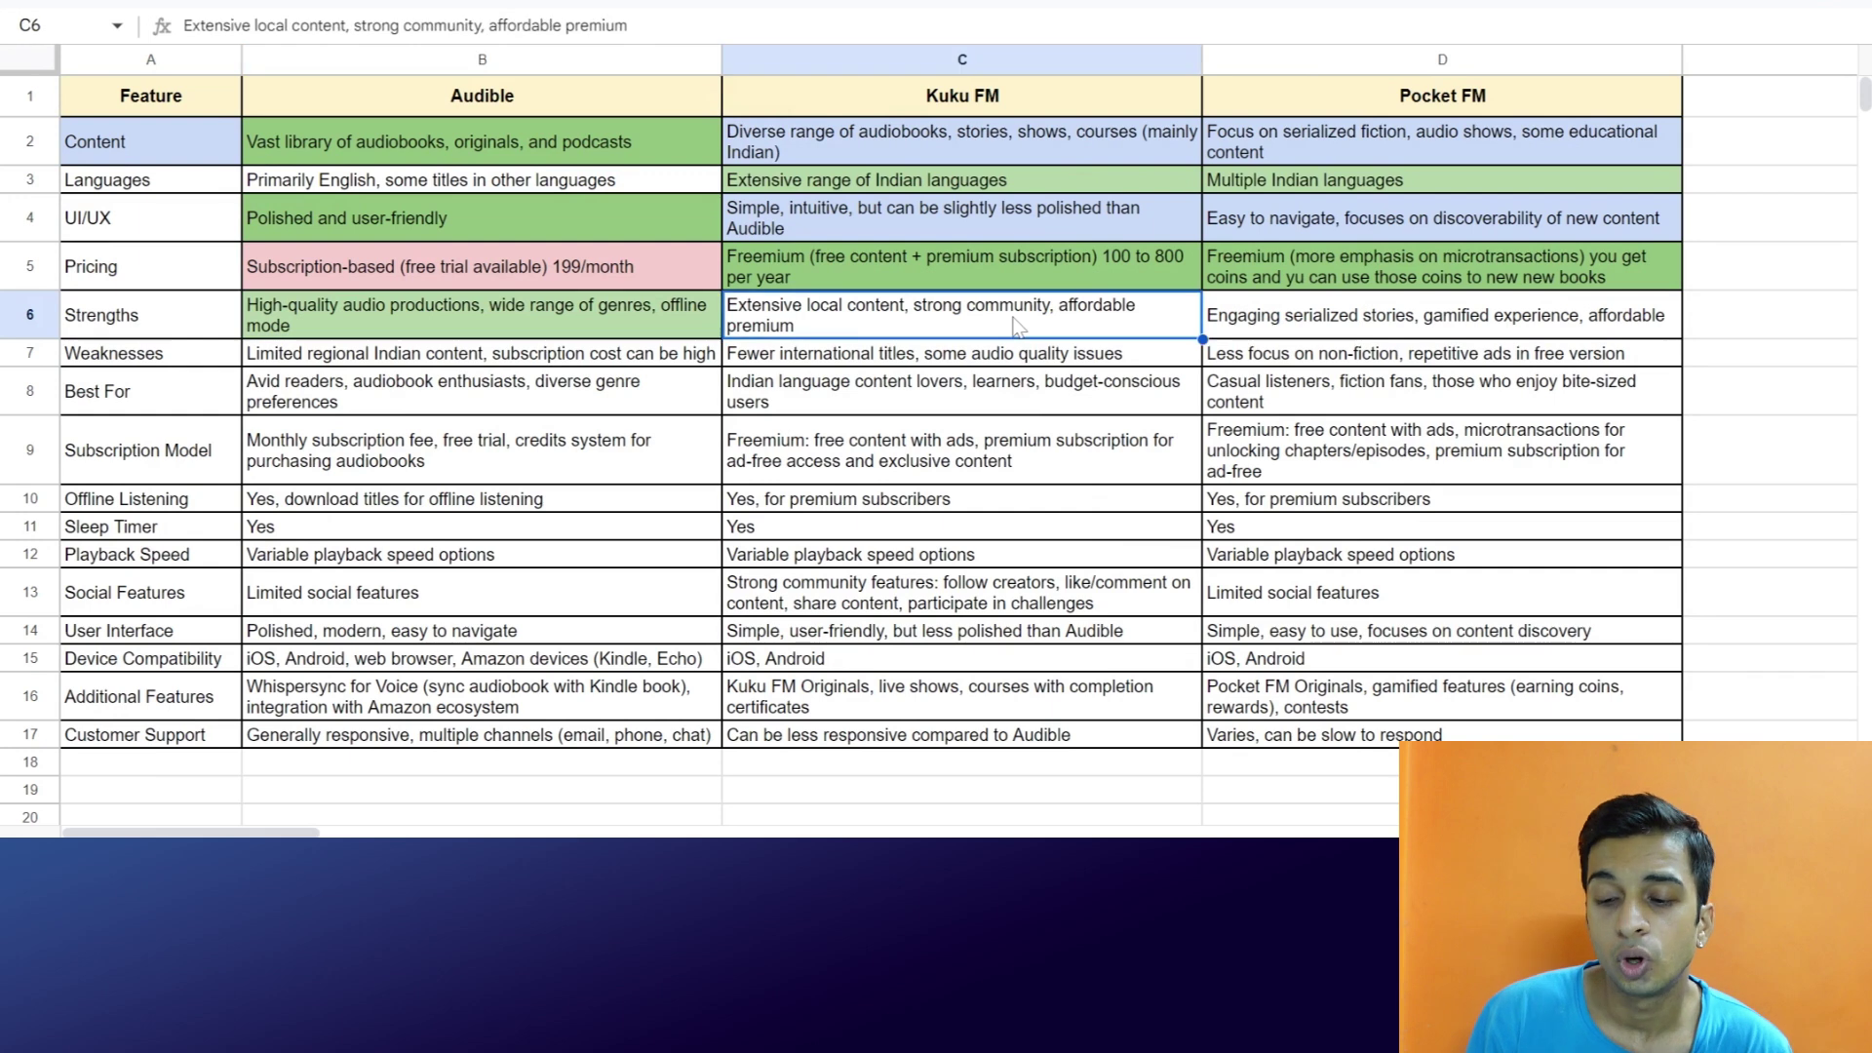
left_click(1268, 321)
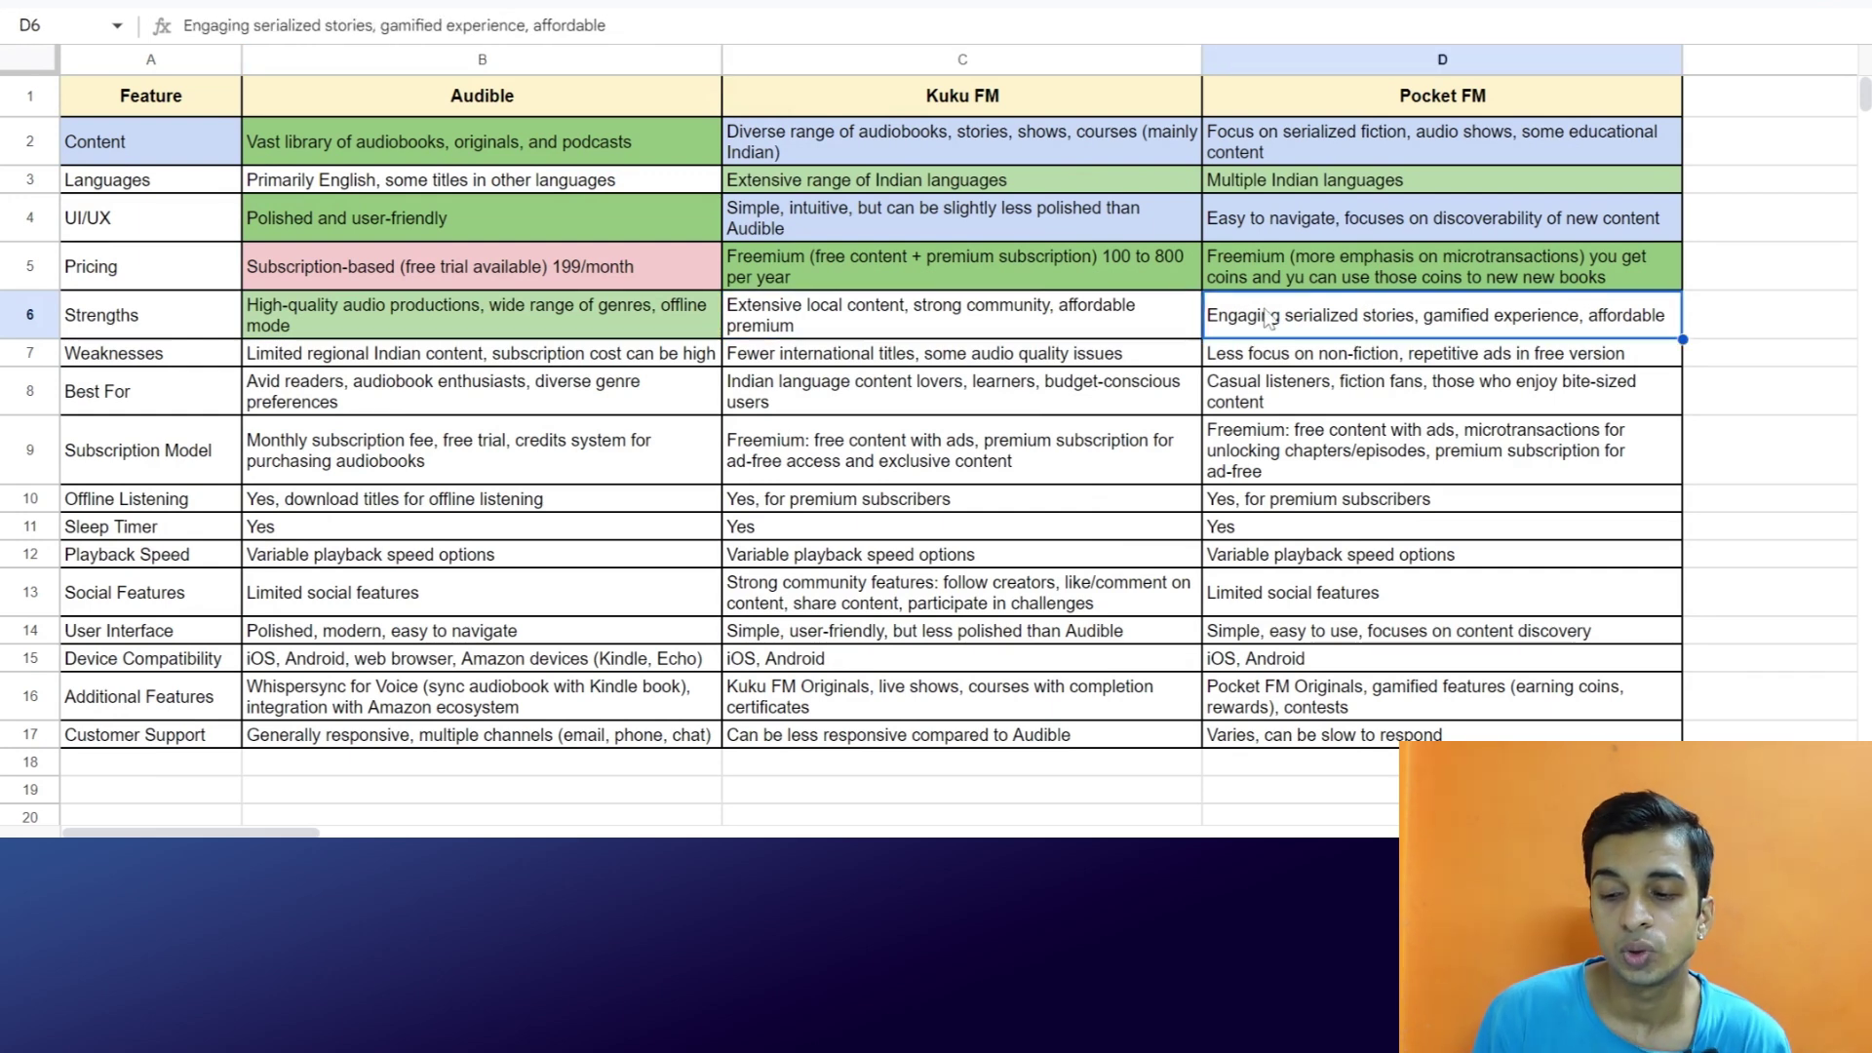
left_click(1116, 329)
left_click(1283, 326)
left_click(1095, 331)
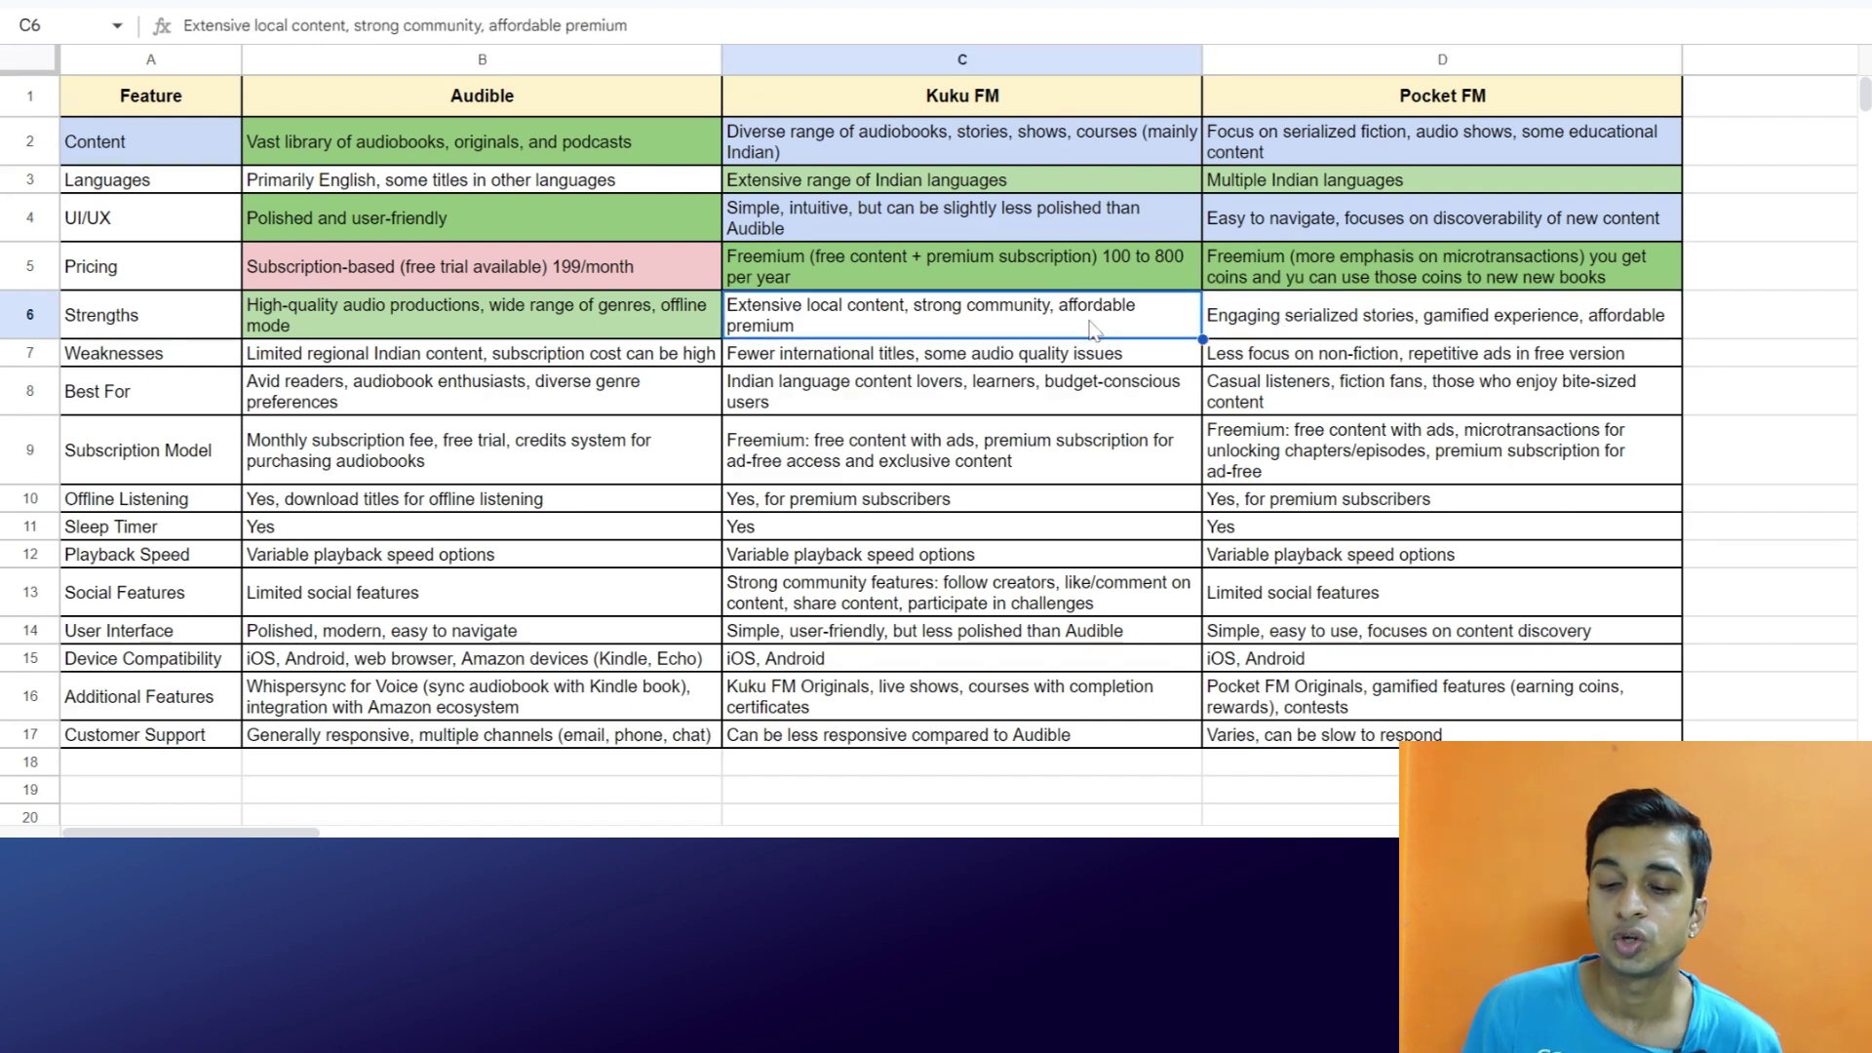
left_click_drag(1089, 331, 1259, 330)
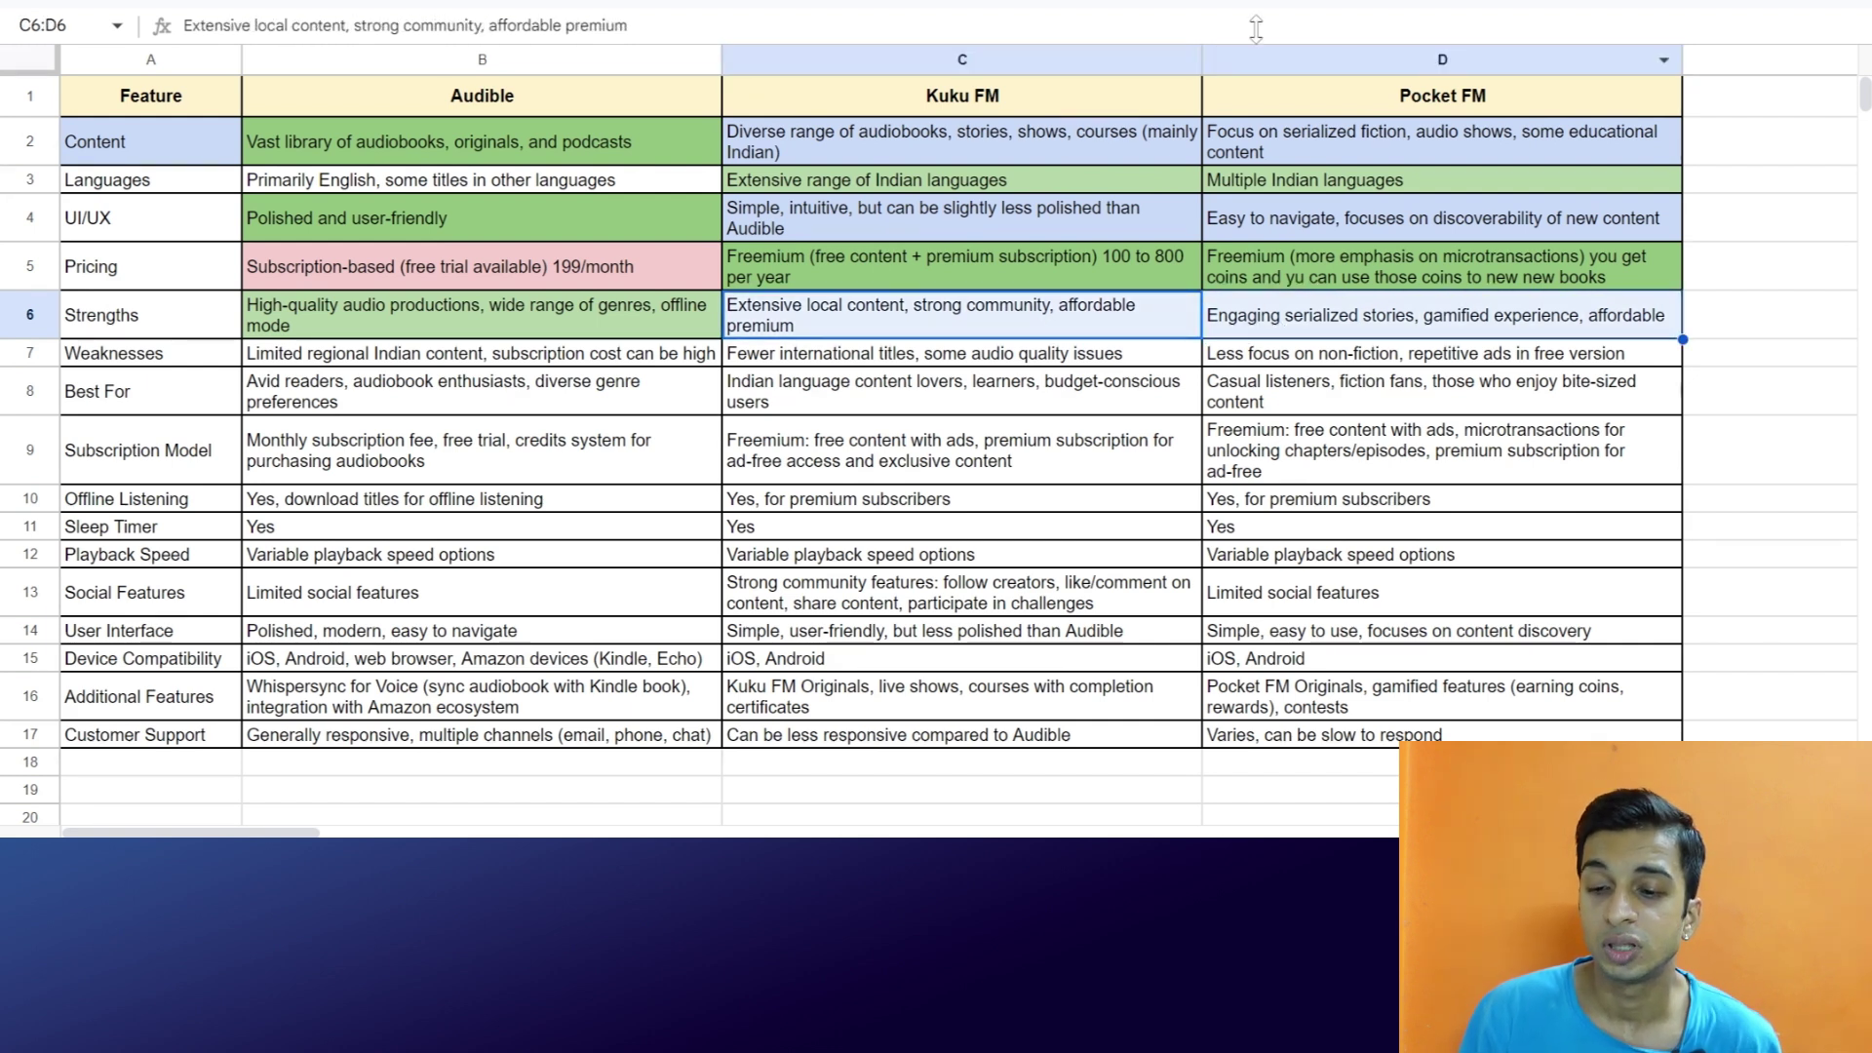
left_click(1089, 3)
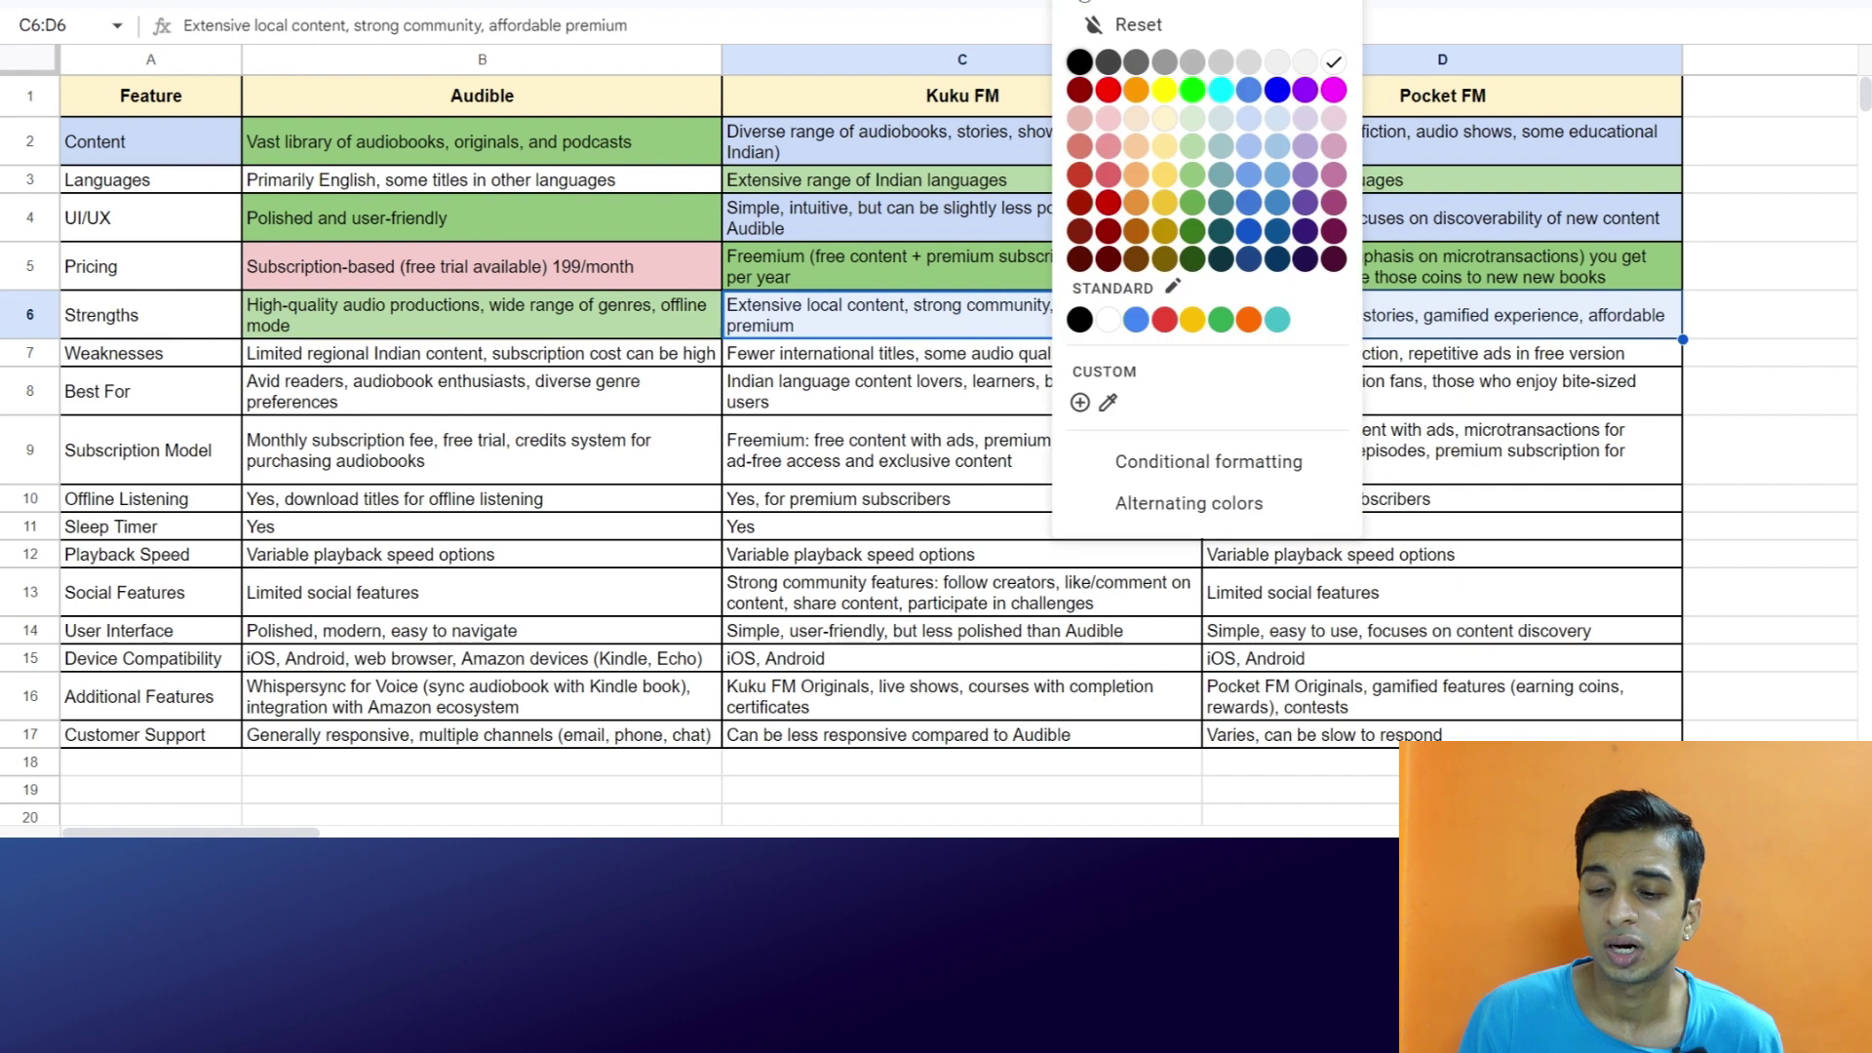
left_click(1194, 147)
Change Audible's Strengths cell B6 to dark green
left_click(652, 315)
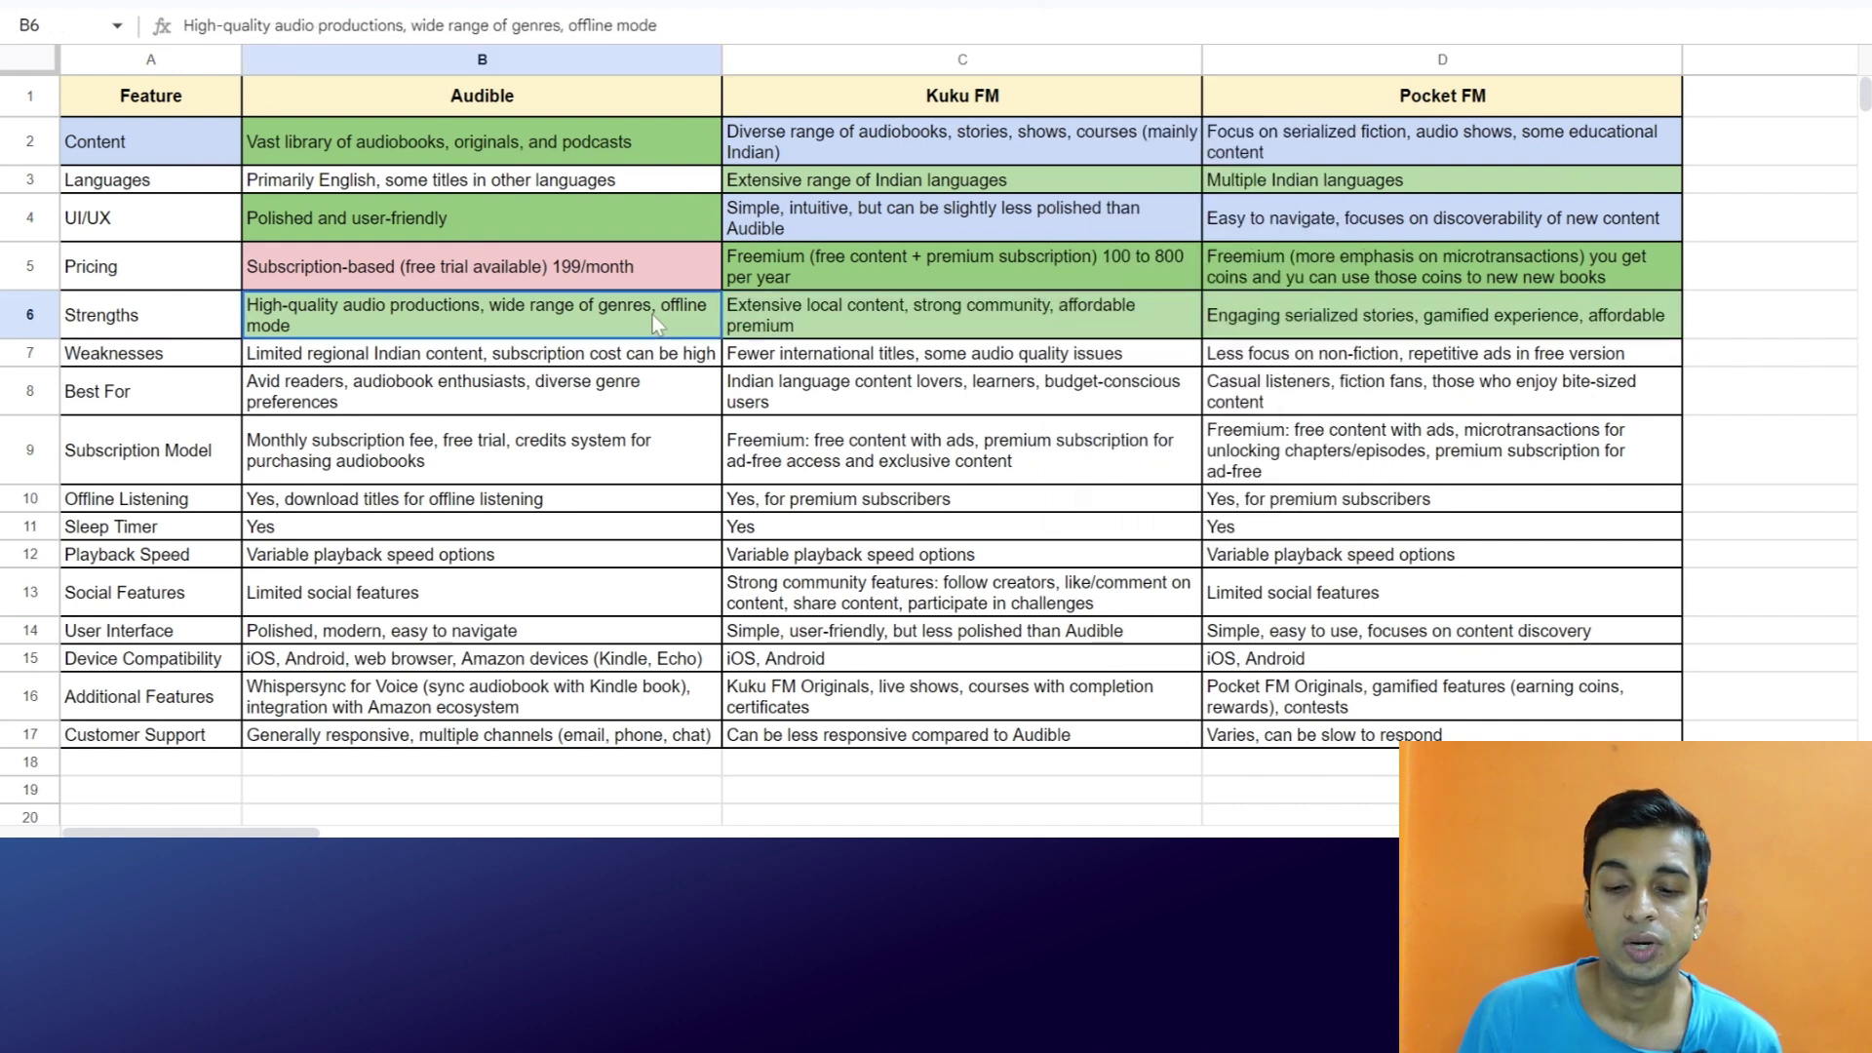
left_click(1069, 5)
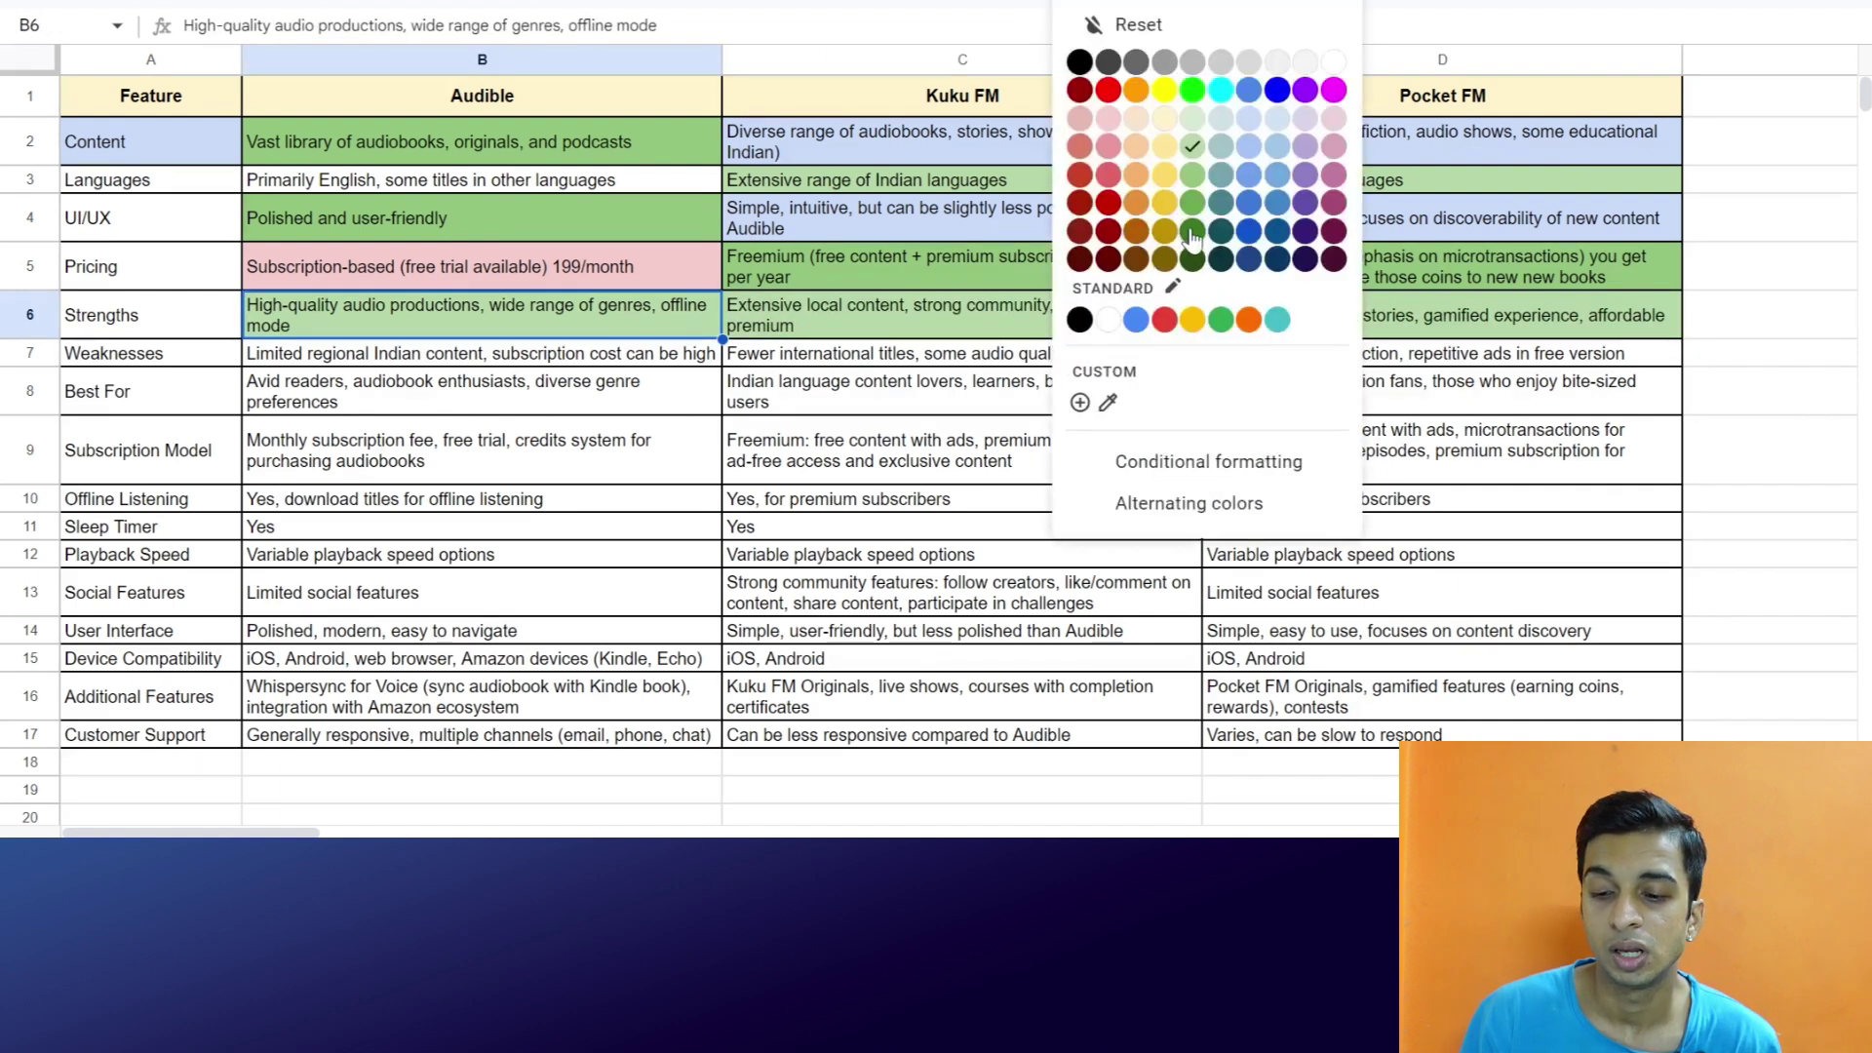
left_click(1193, 234)
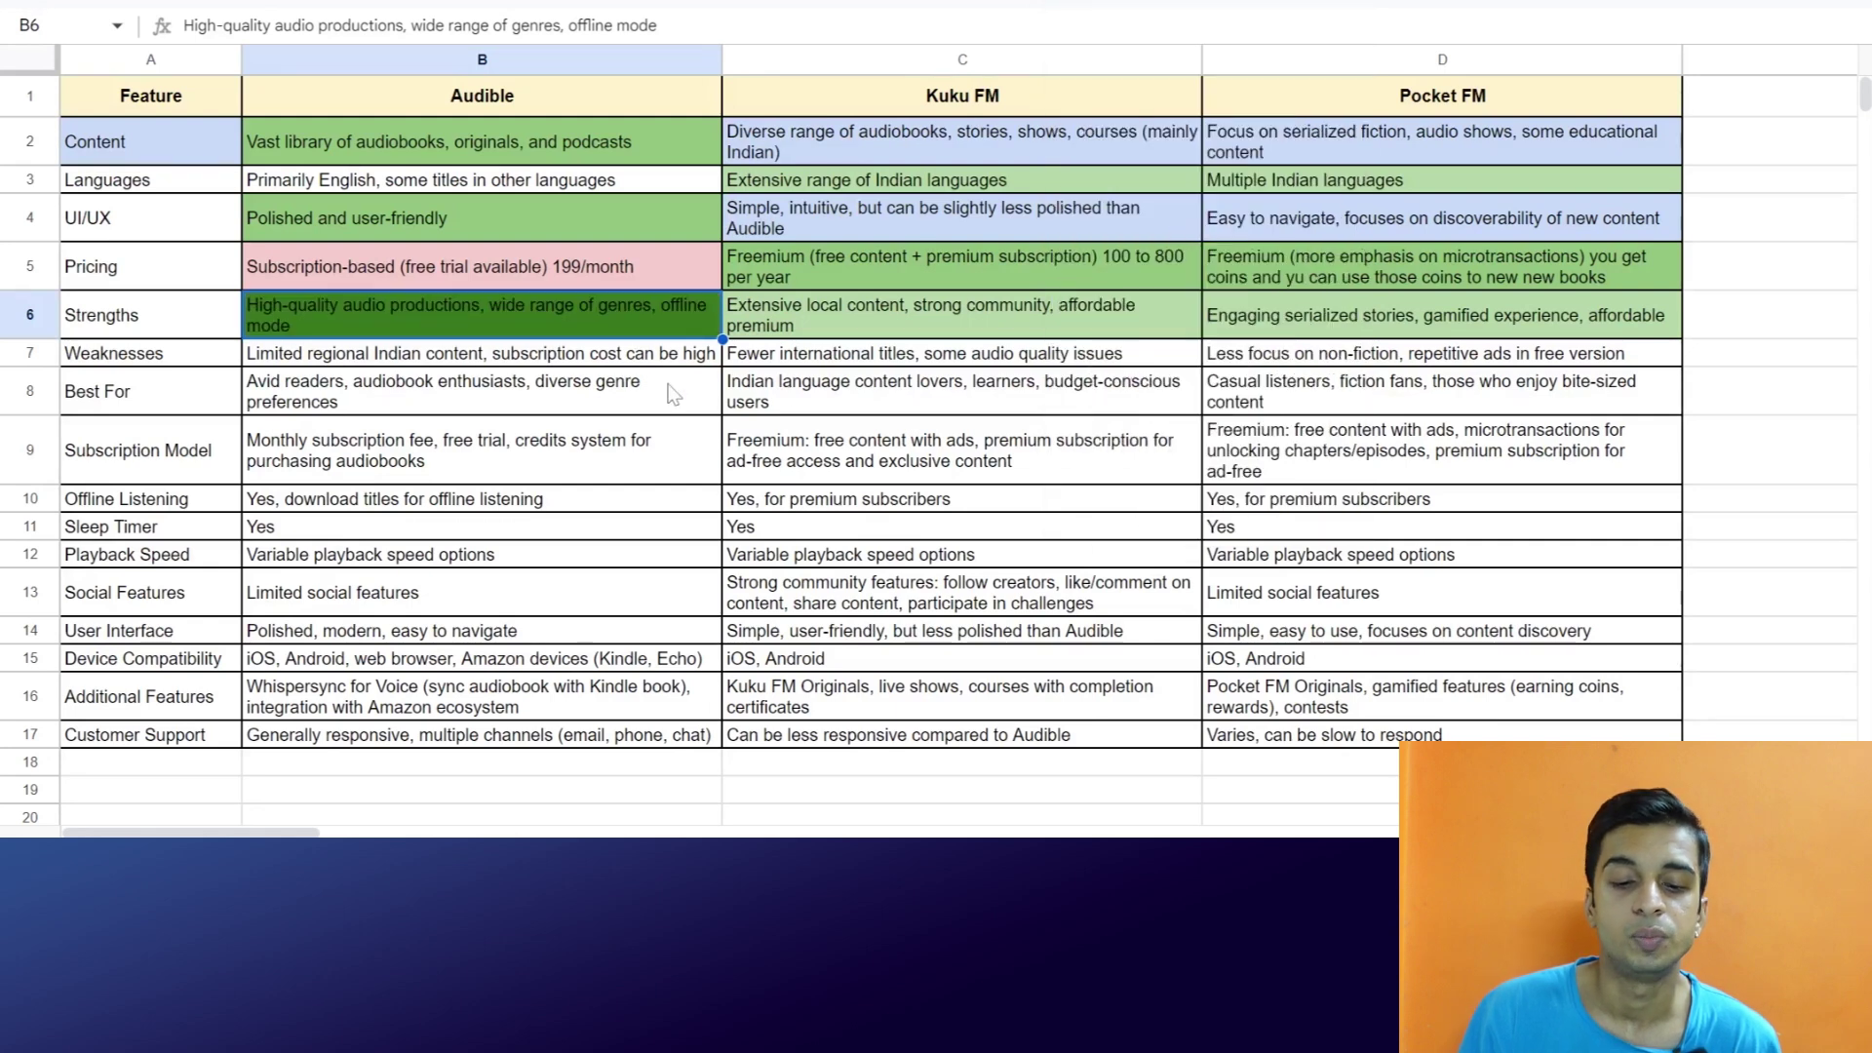
left_click(557, 385)
Fill Audible's Weaknesses cell B7 light red, undoing an accidental fill on C2
left_click(197, 355)
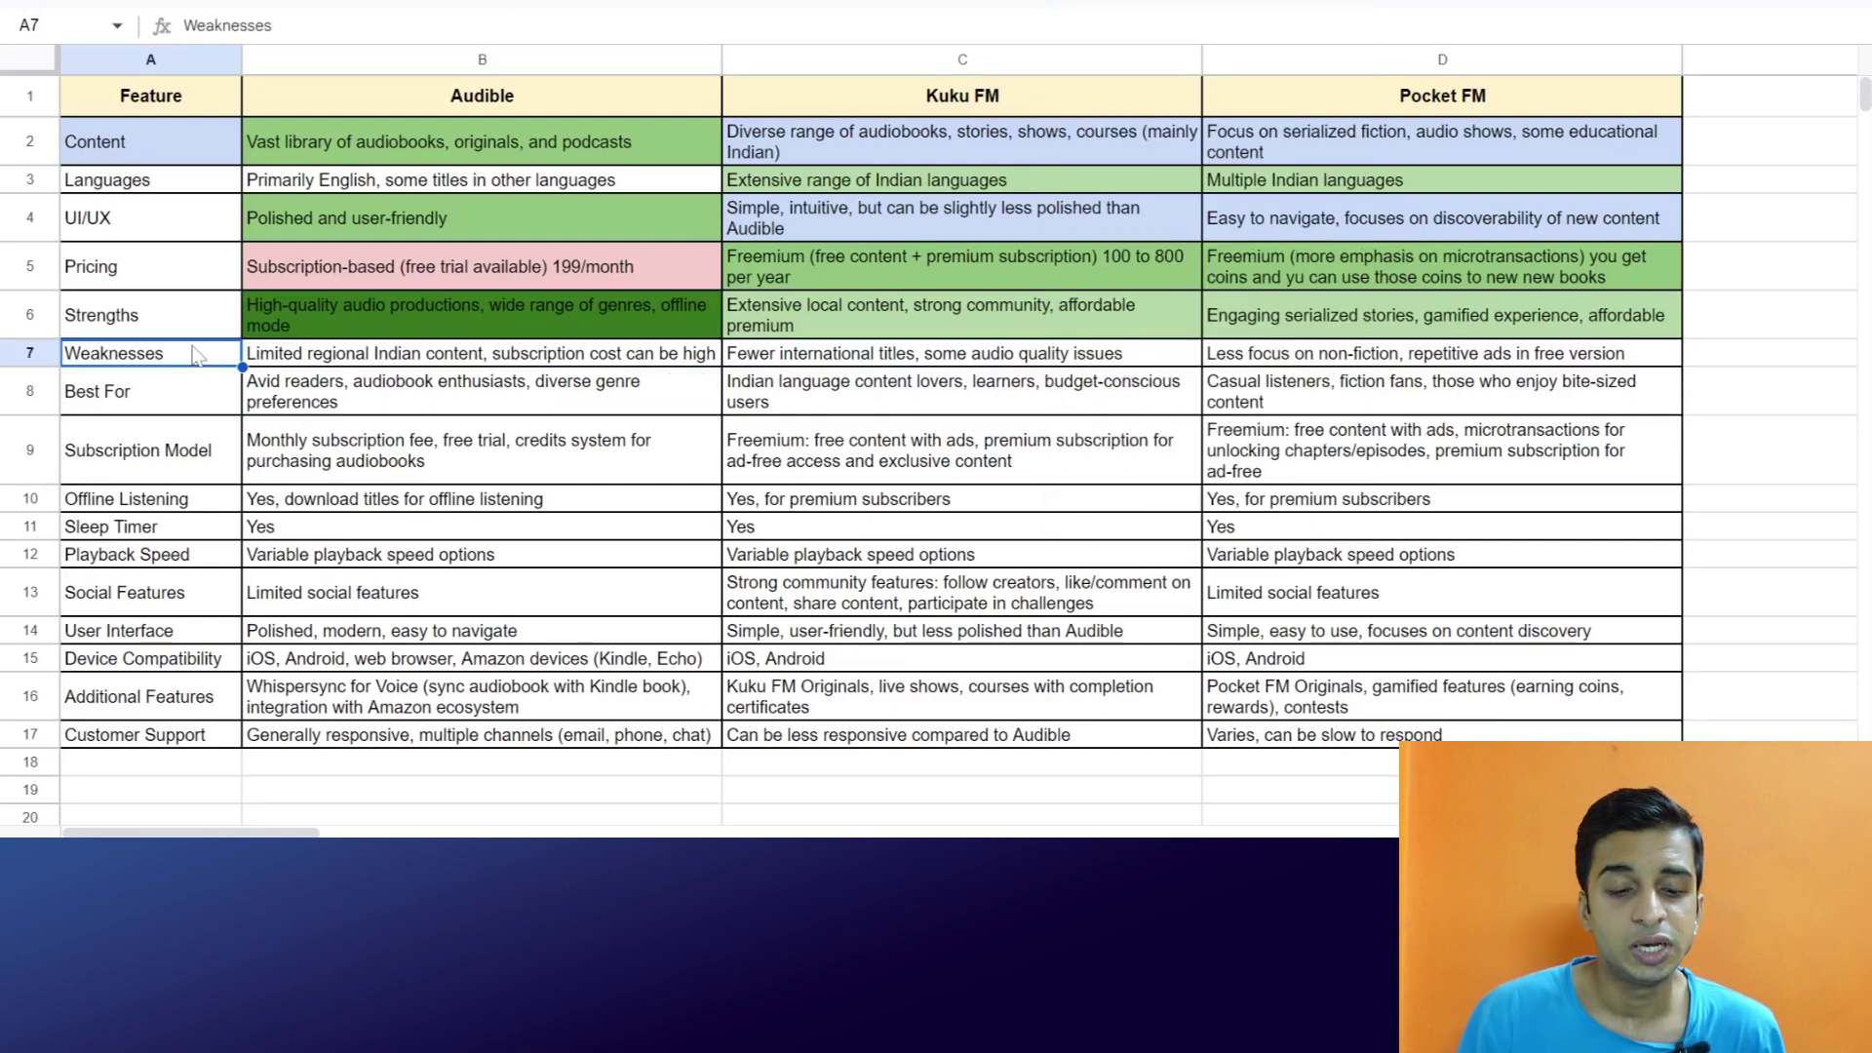
left_click(377, 355)
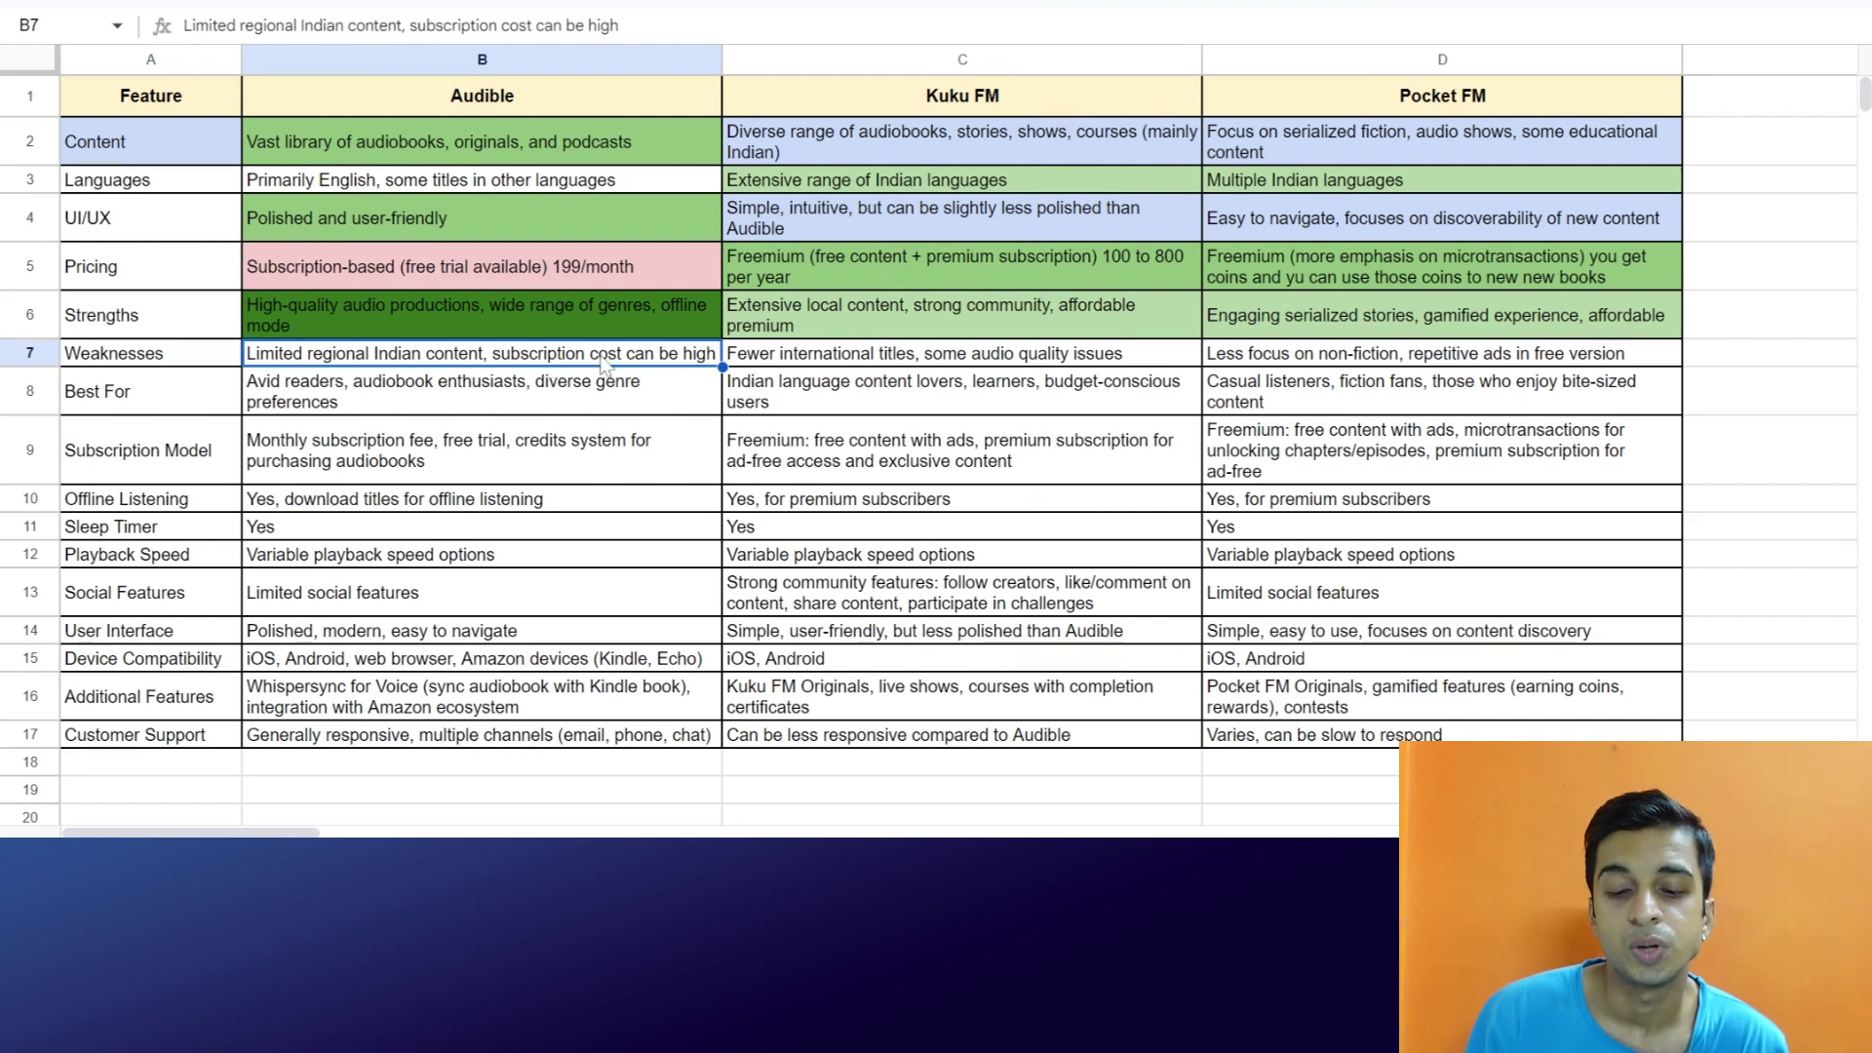
left_click(1062, 2)
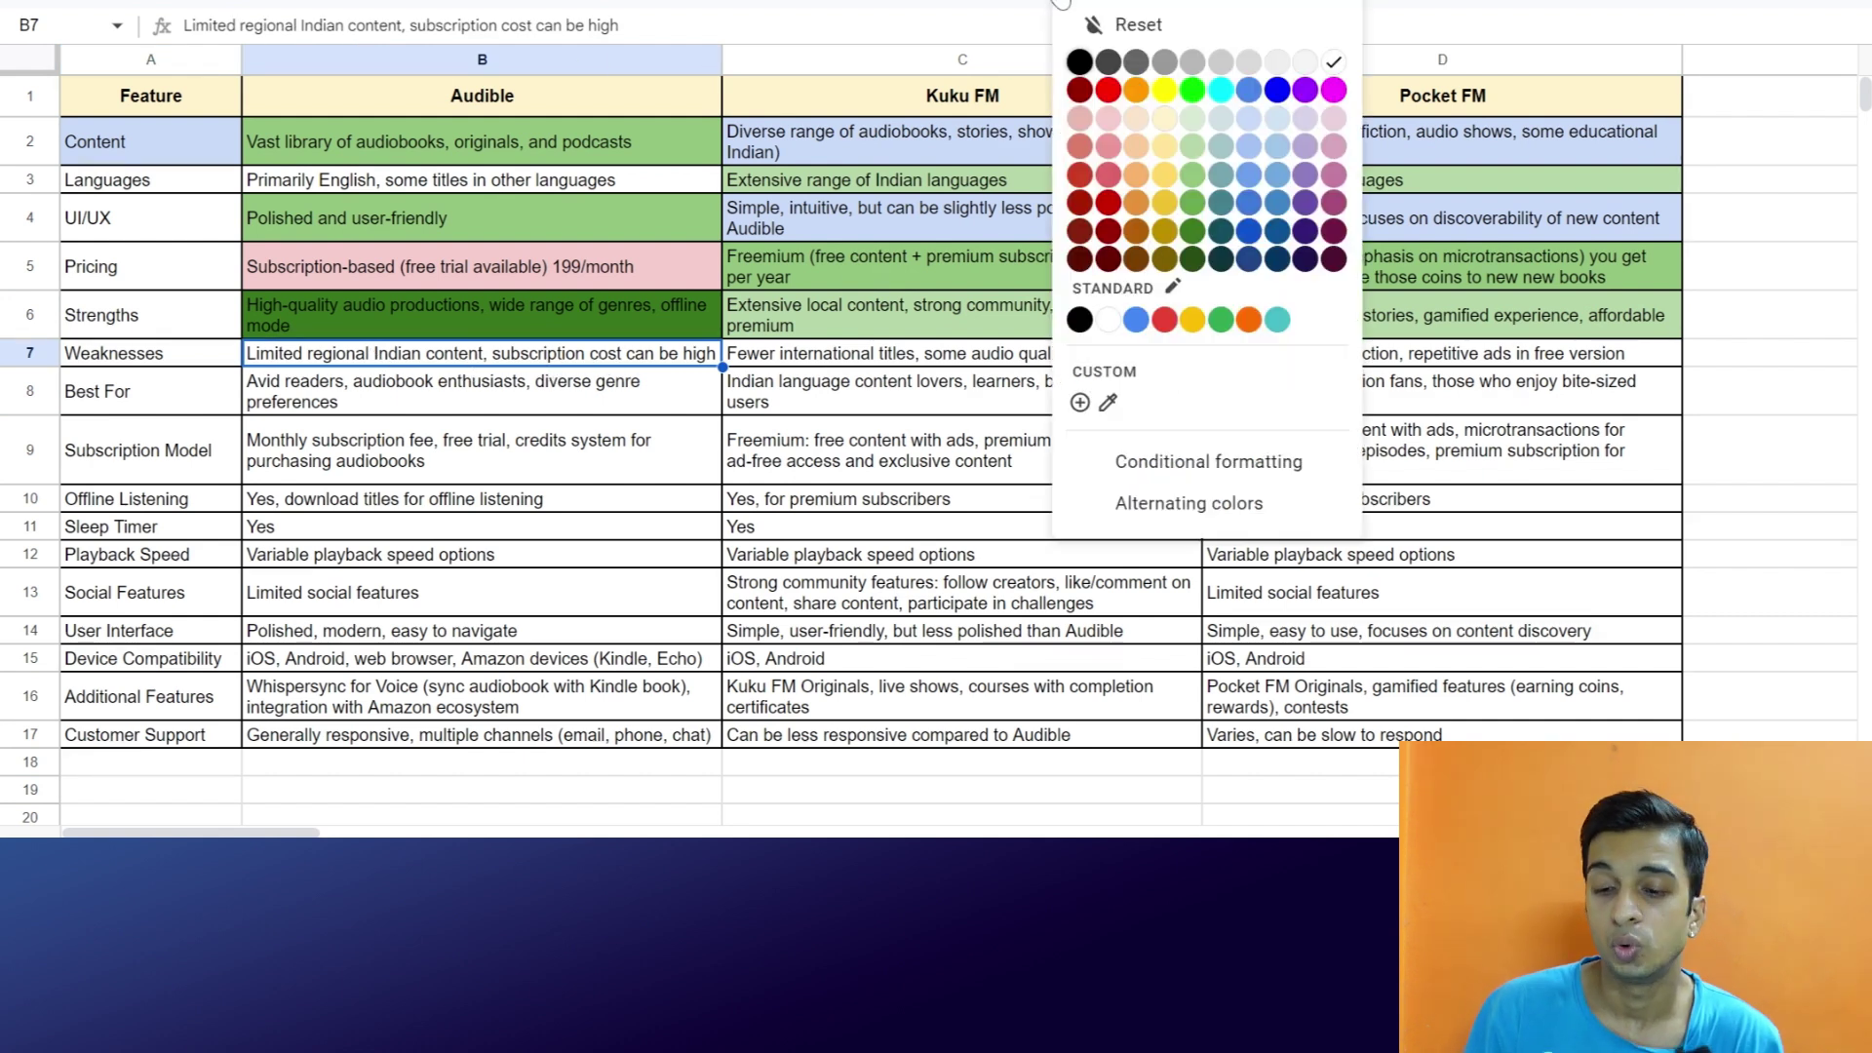
left_click(1137, 151)
left_click(1136, 151)
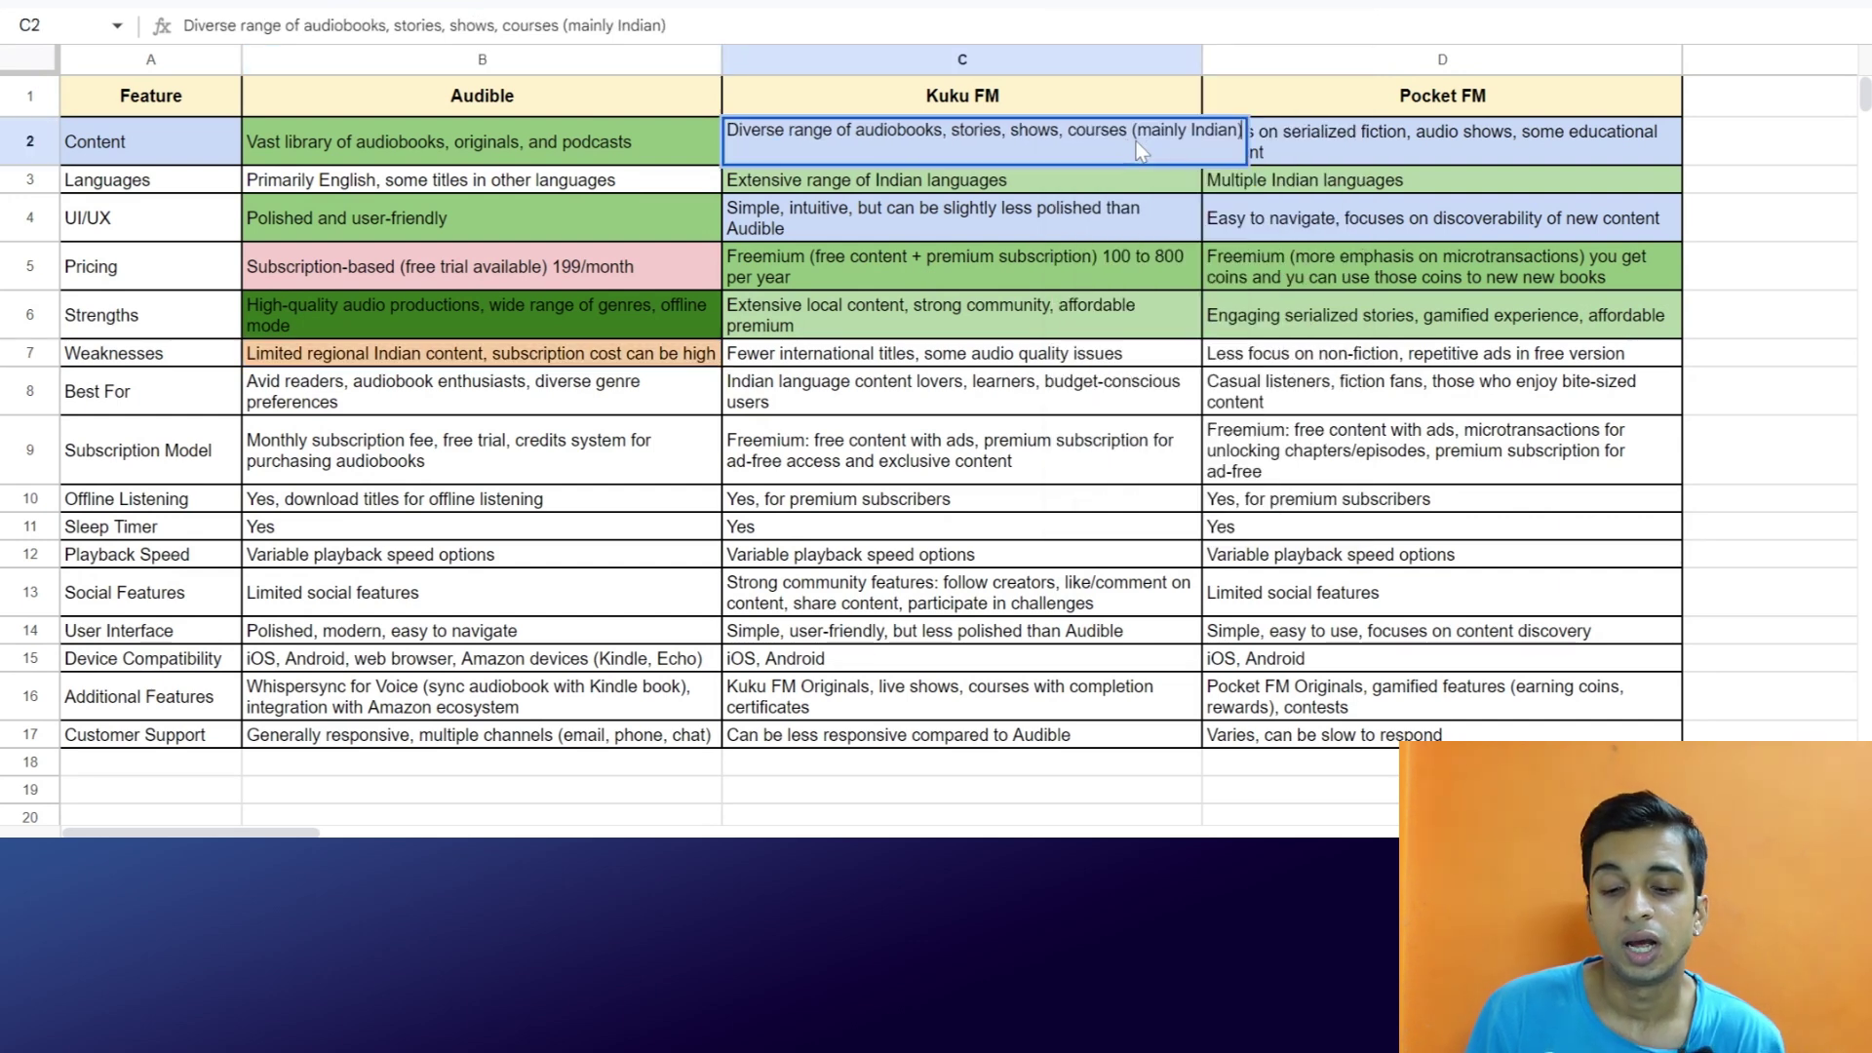
left_click(1074, 3)
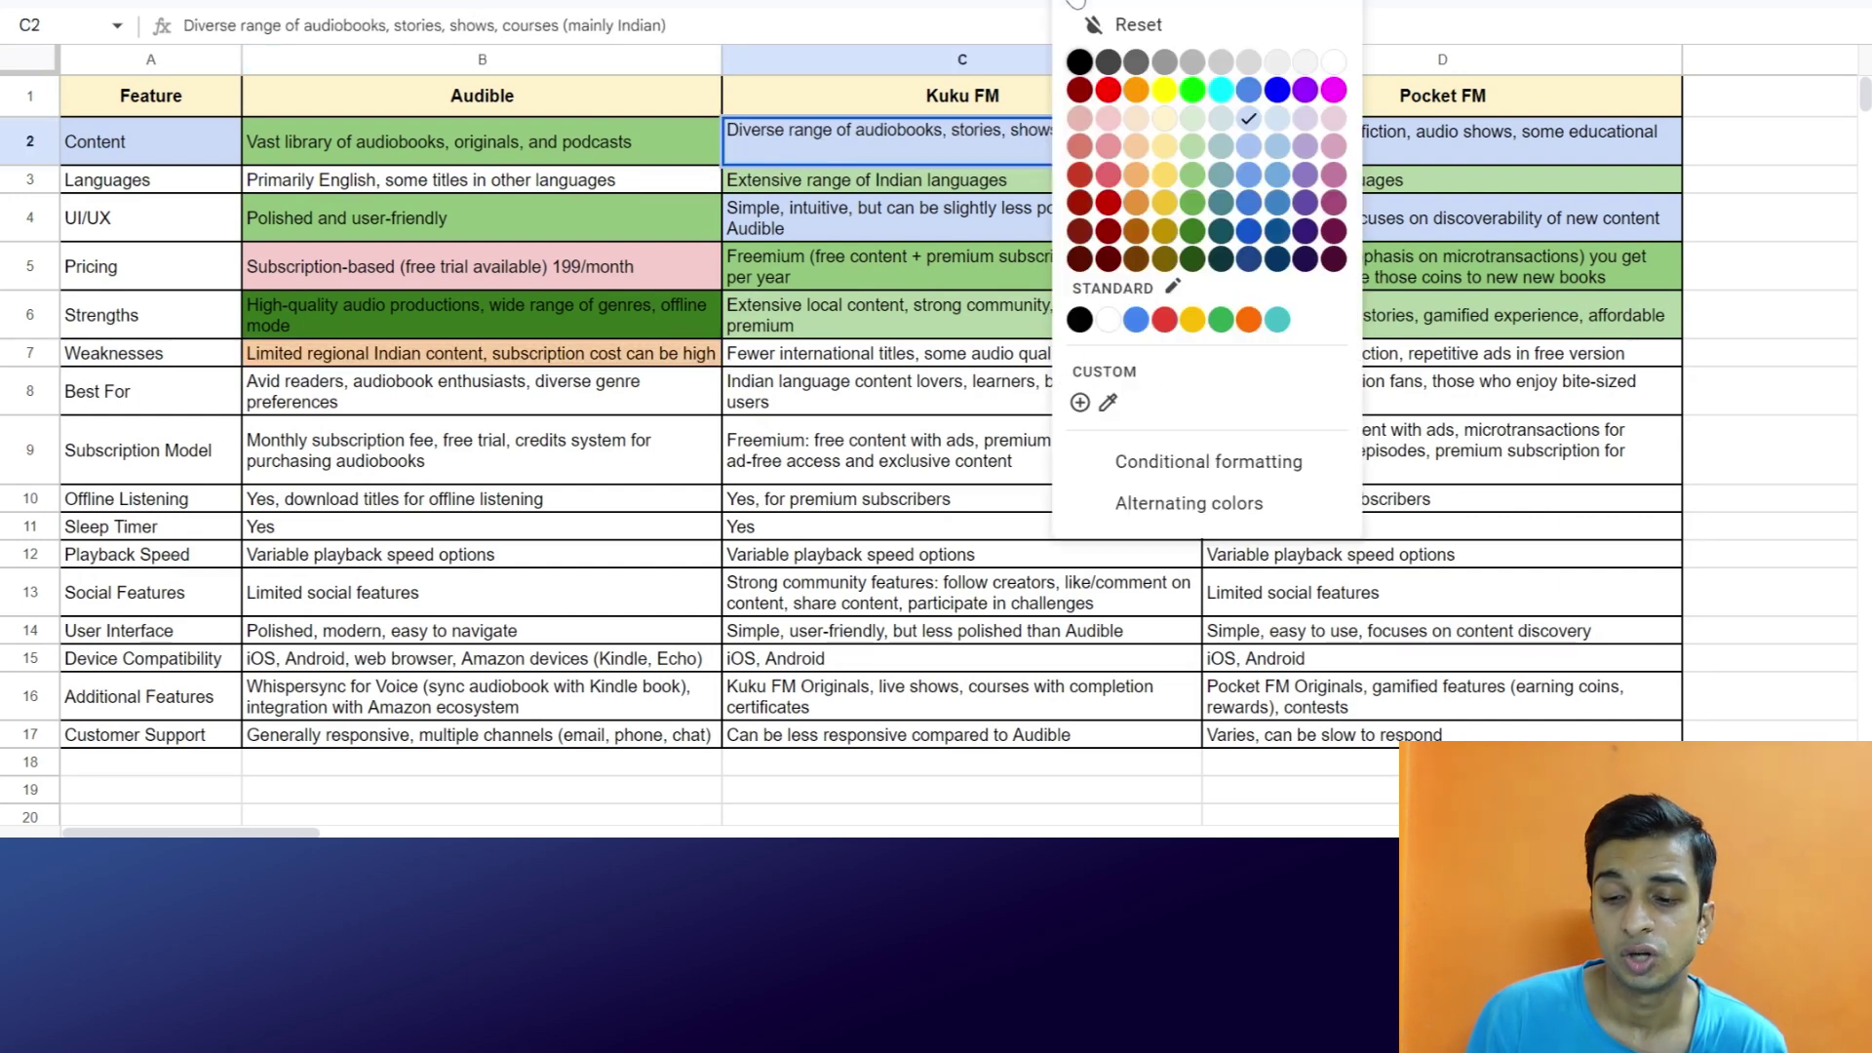
left_click(1116, 154)
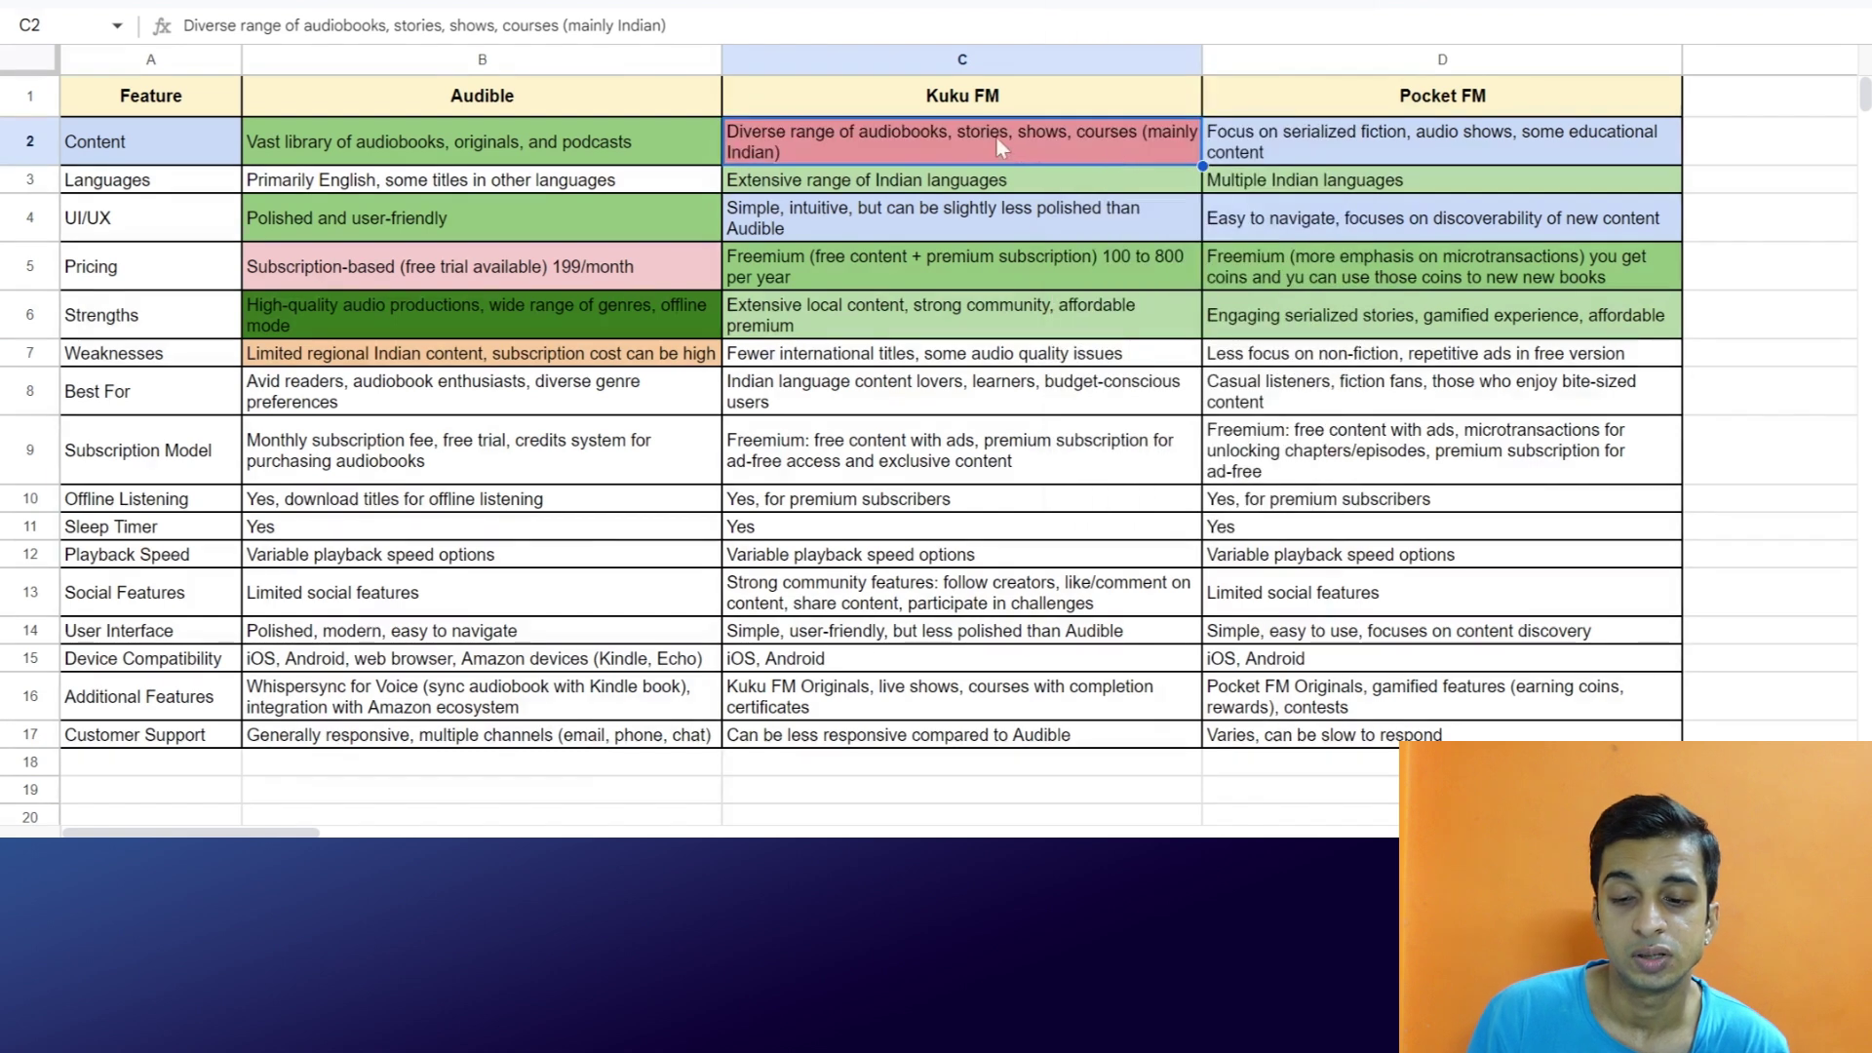
key("ctrl+z")
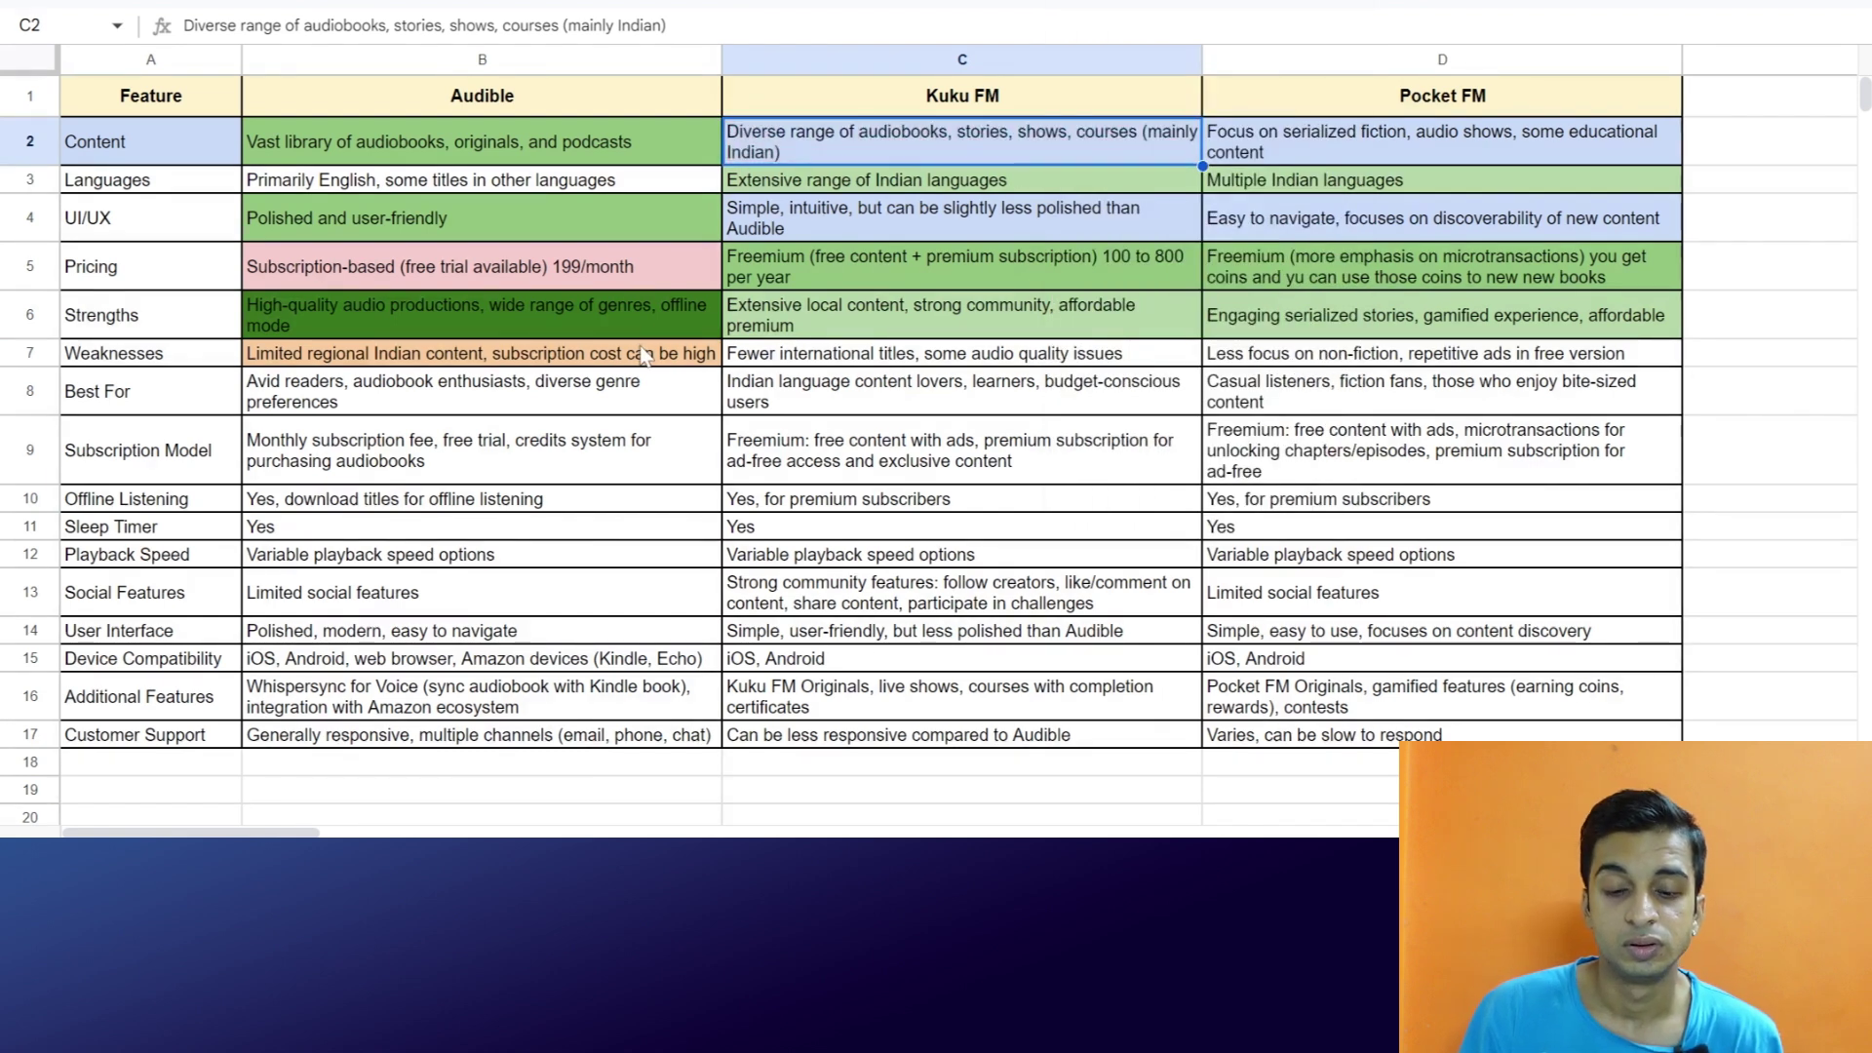
left_click(644, 357)
left_click(1074, 3)
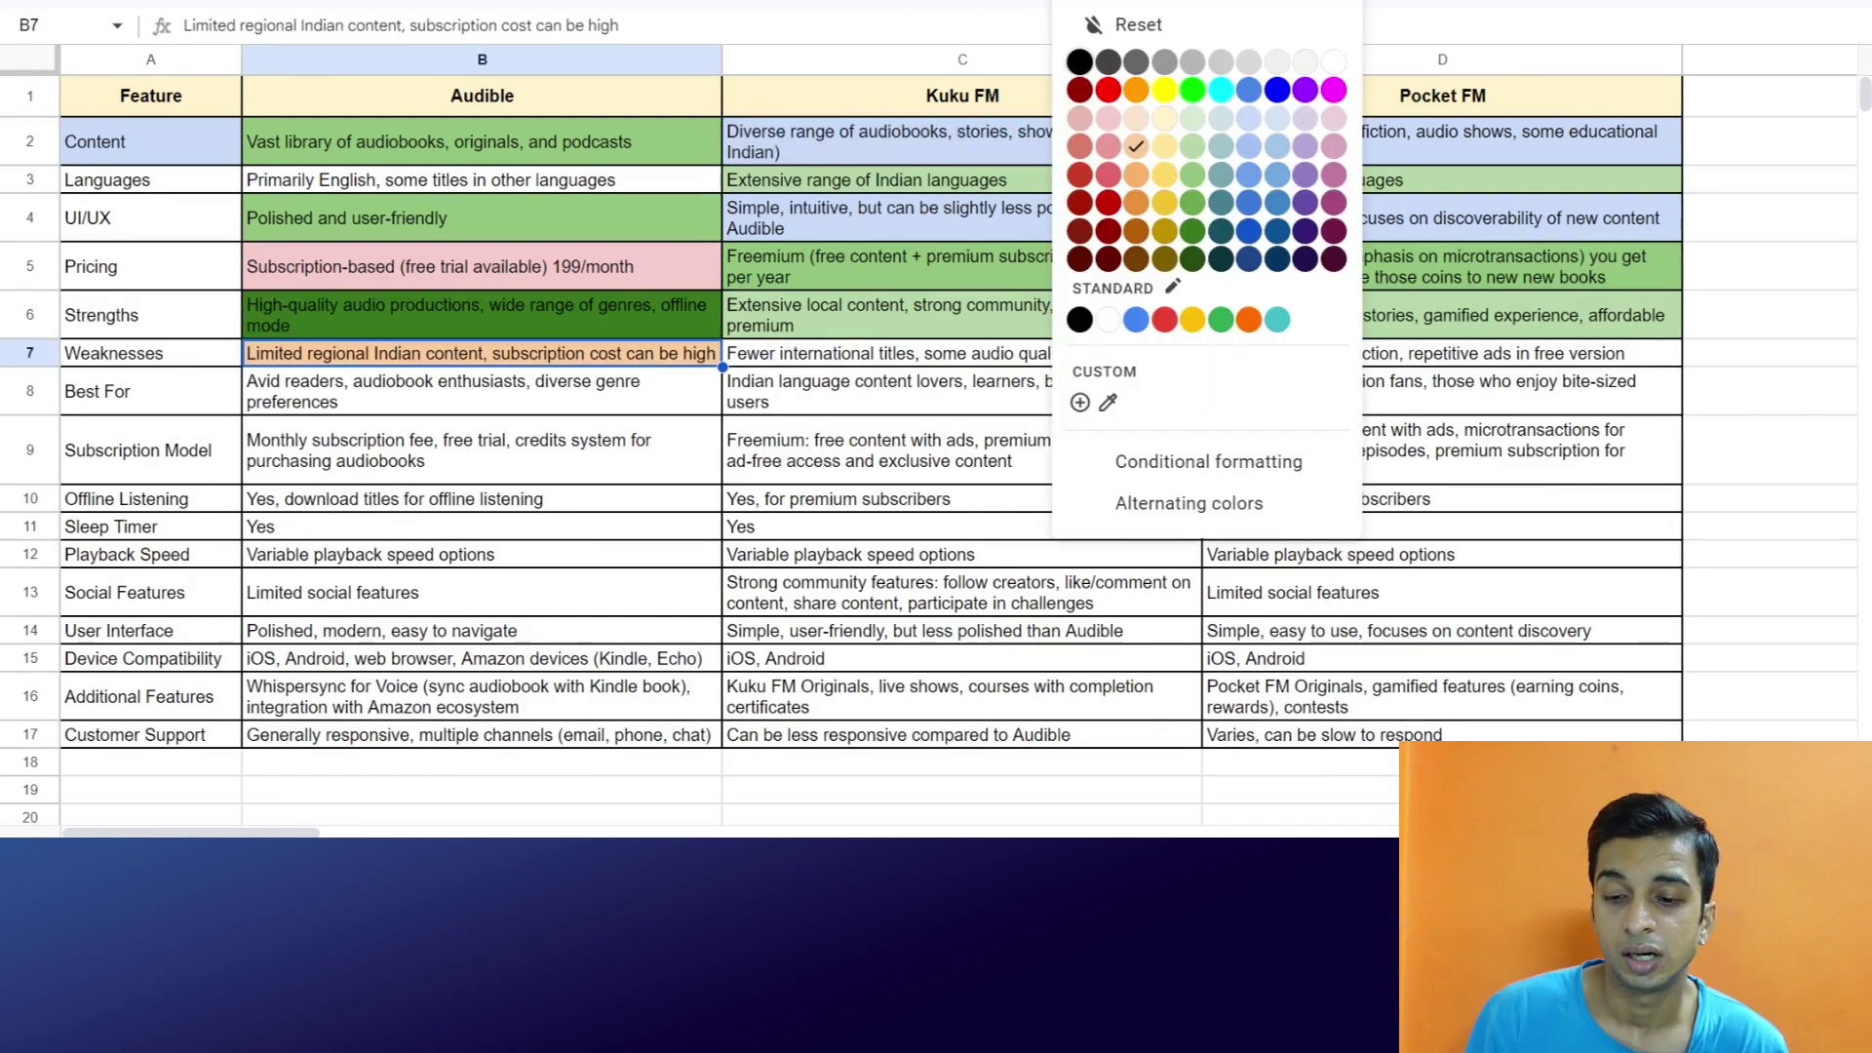
left_click(1119, 131)
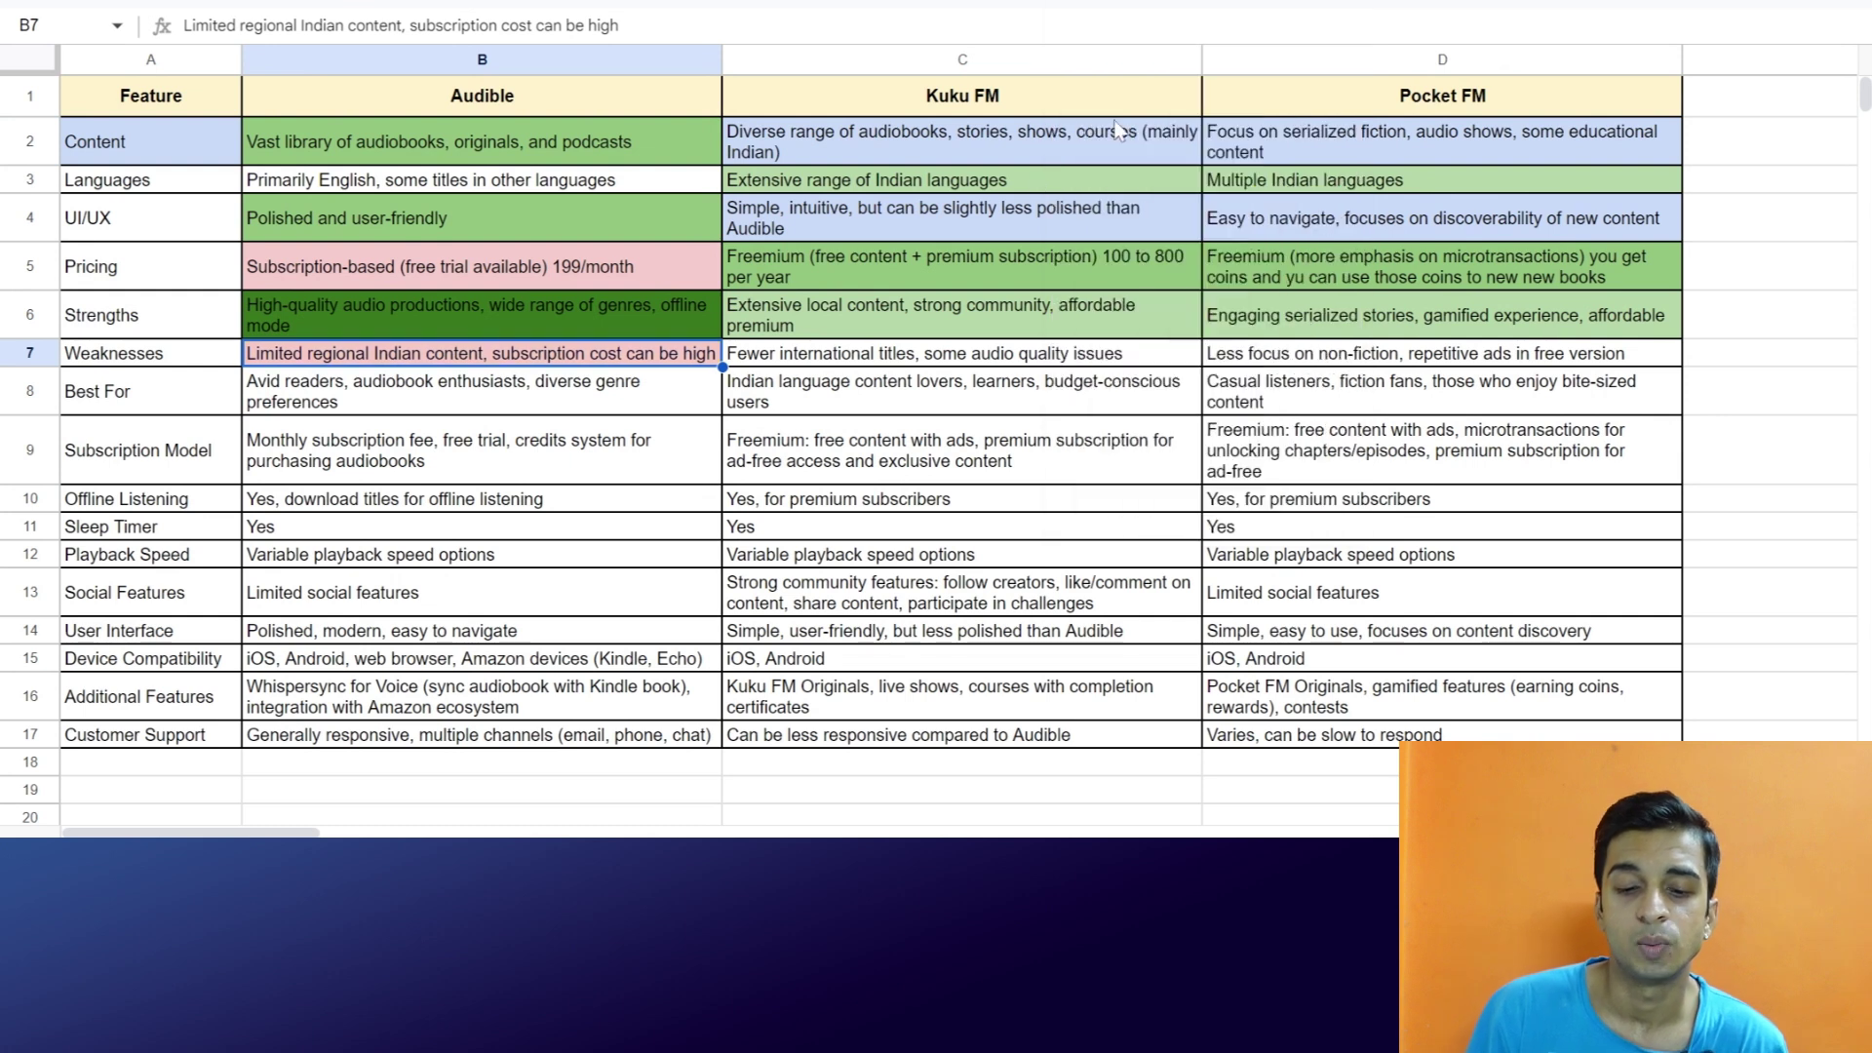
Fill the Kuku FM and Pocket FM Weaknesses cells C7 and D7 light red
left_click(822, 334)
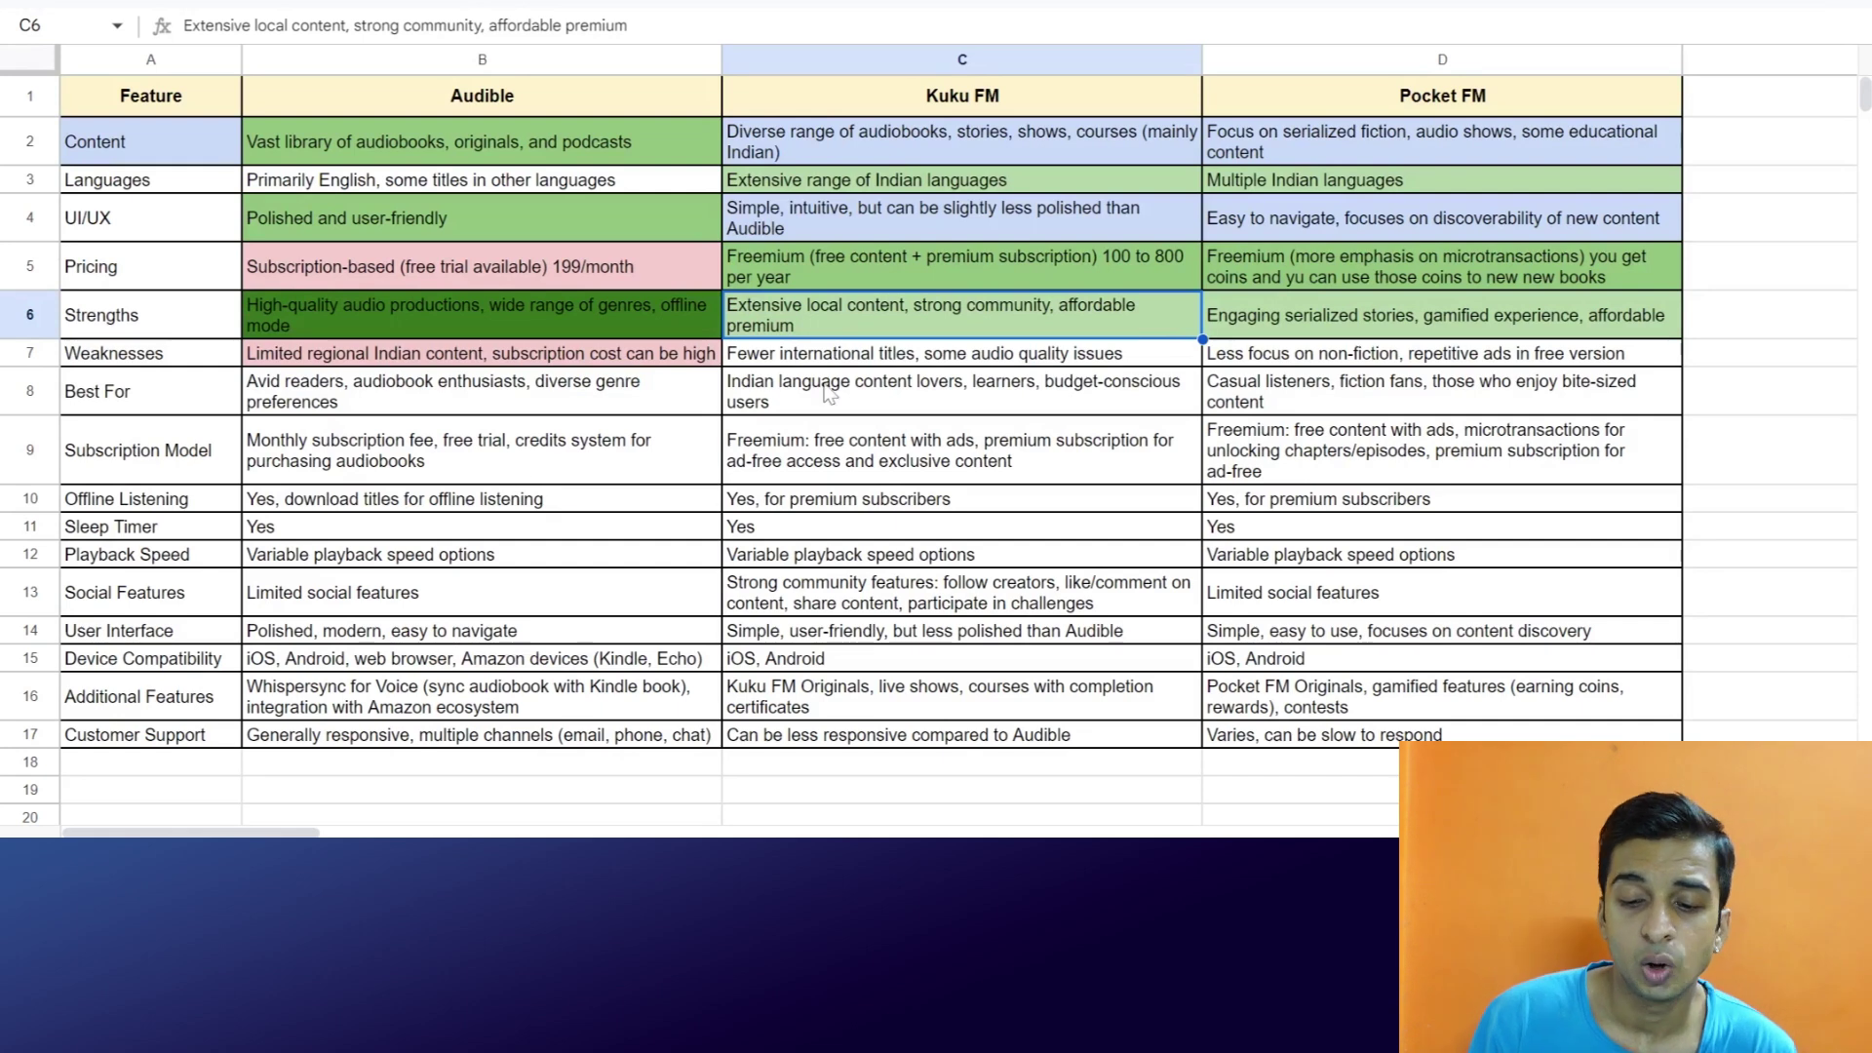
left_click(878, 359)
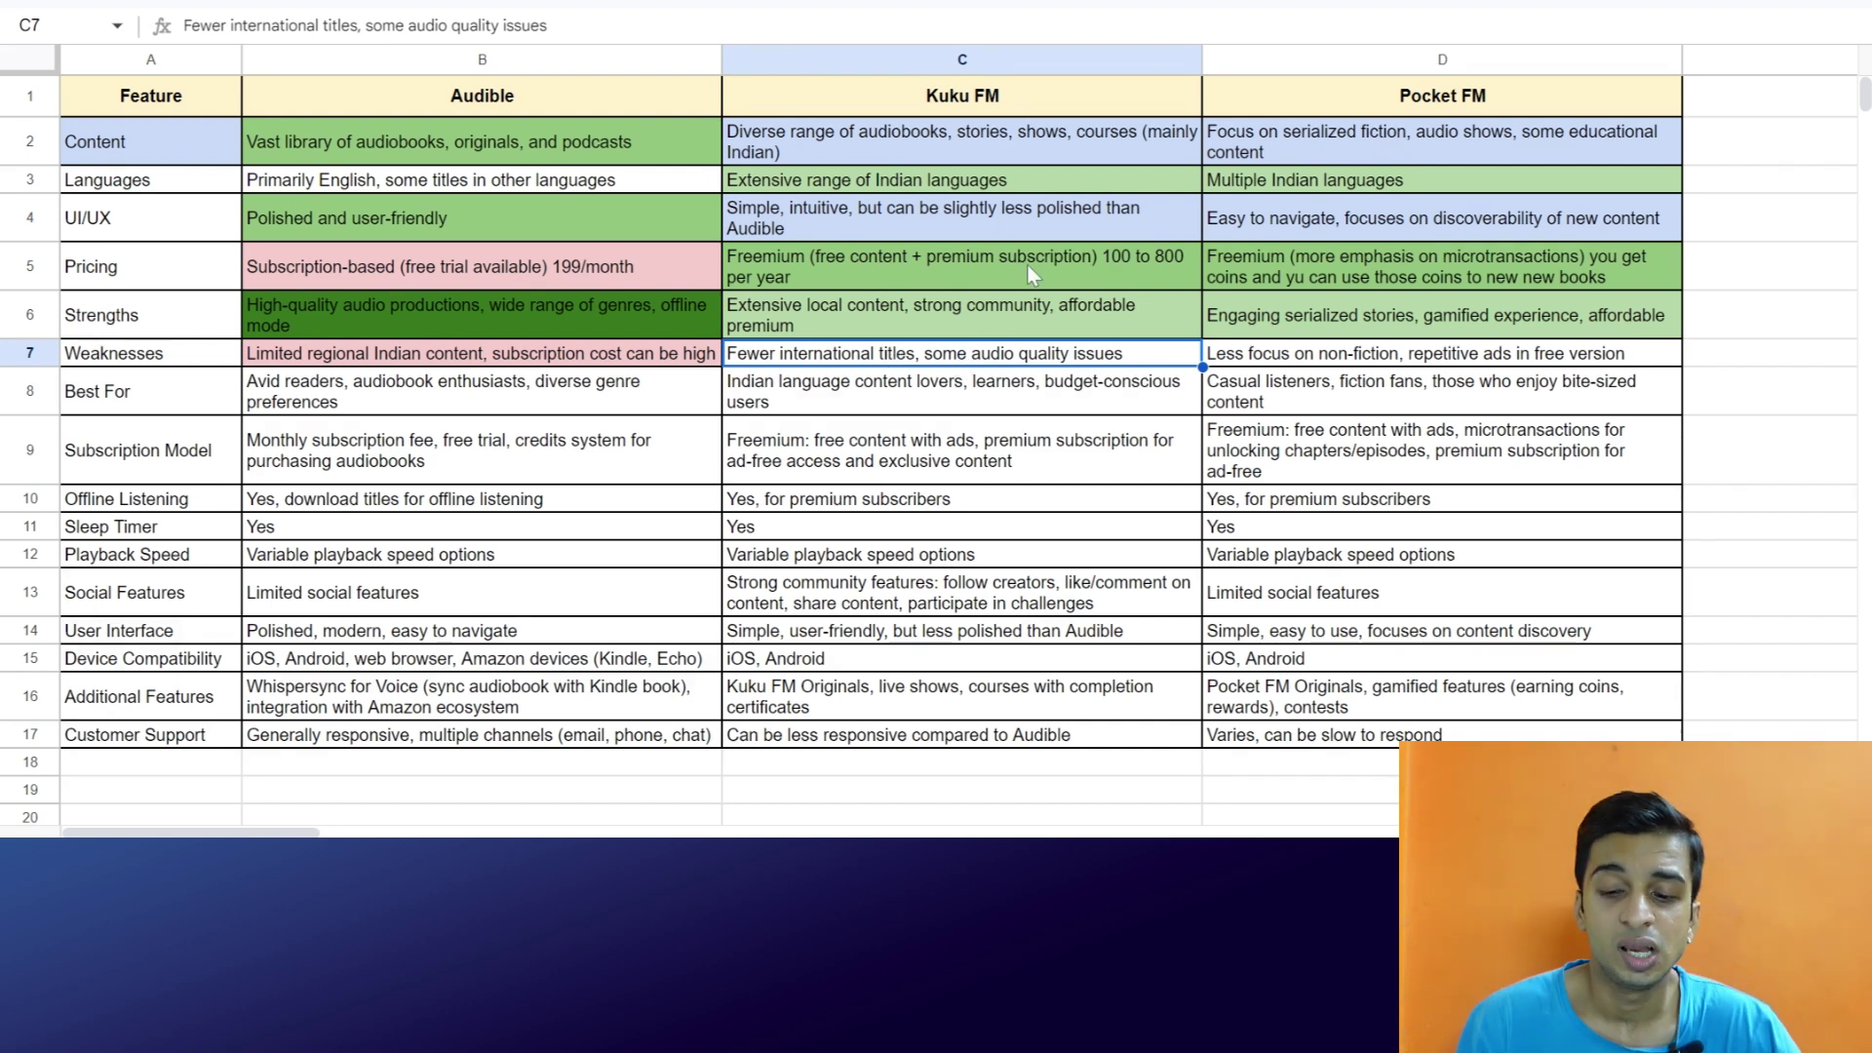
left_click(1070, 3)
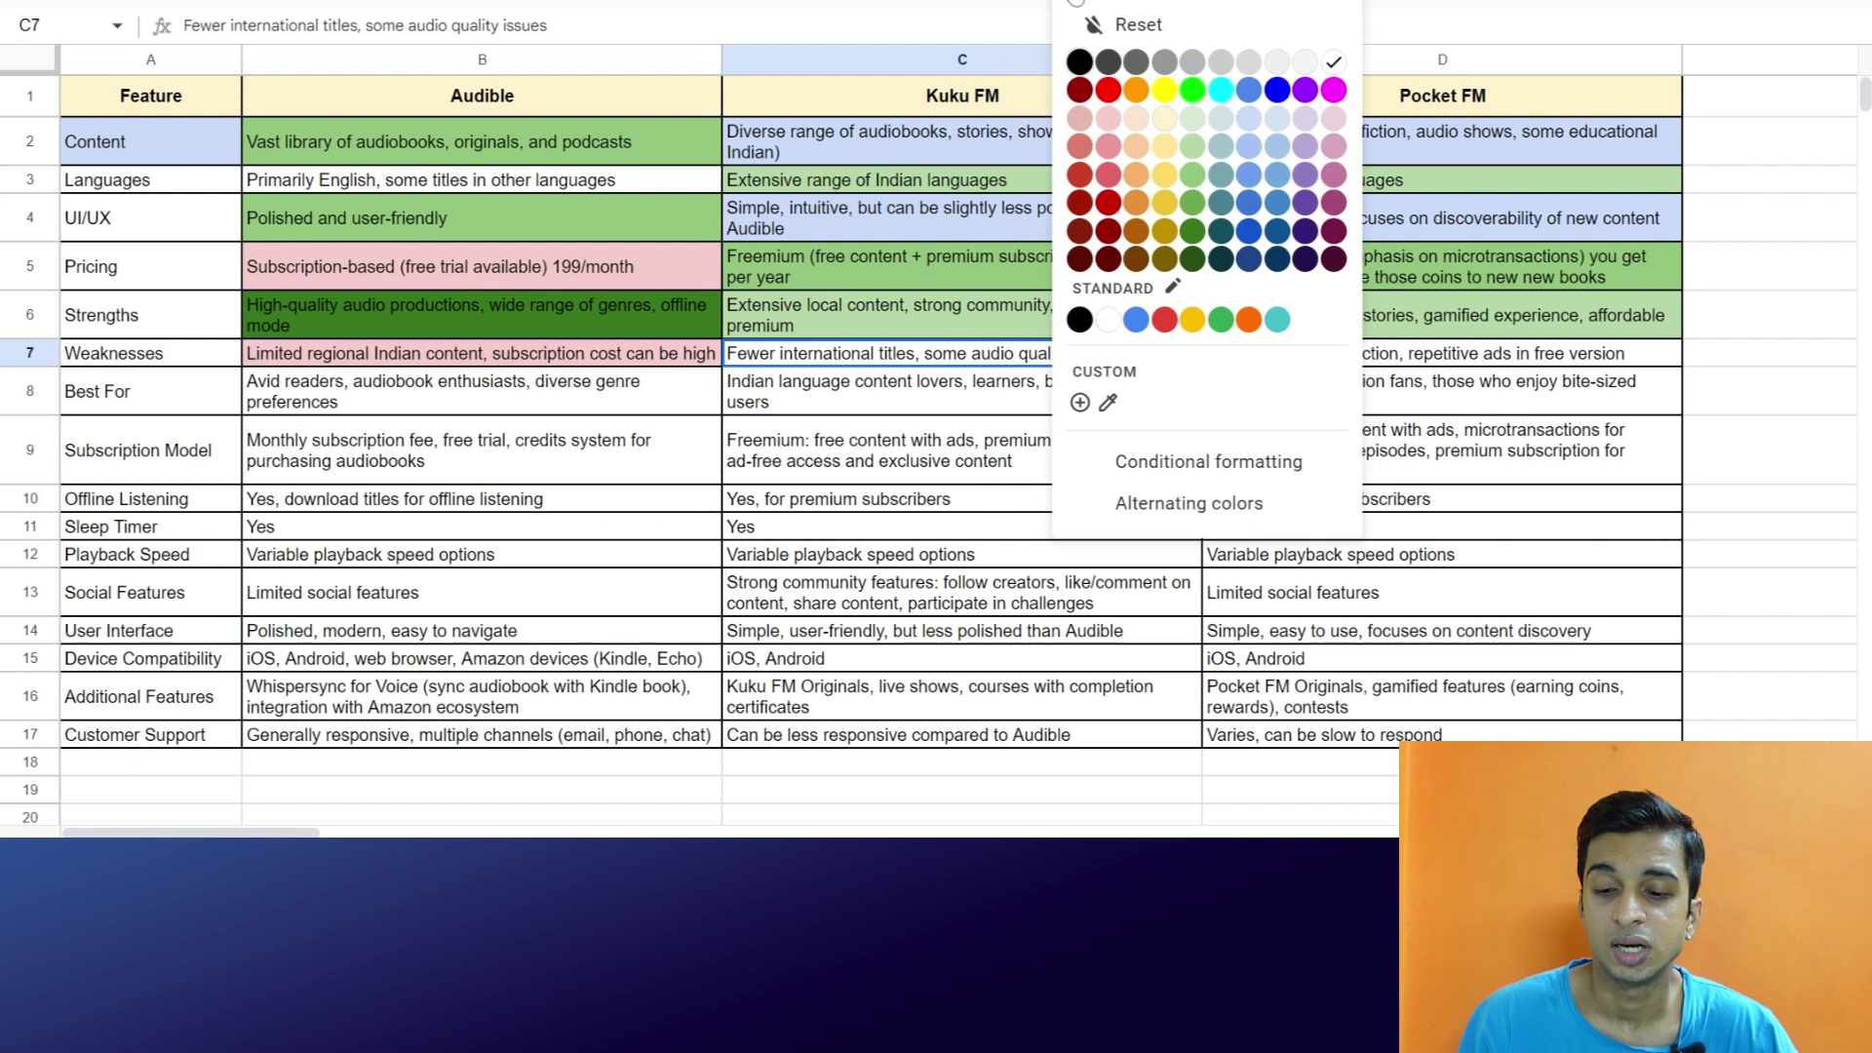
left_click(1108, 129)
left_click(1270, 366)
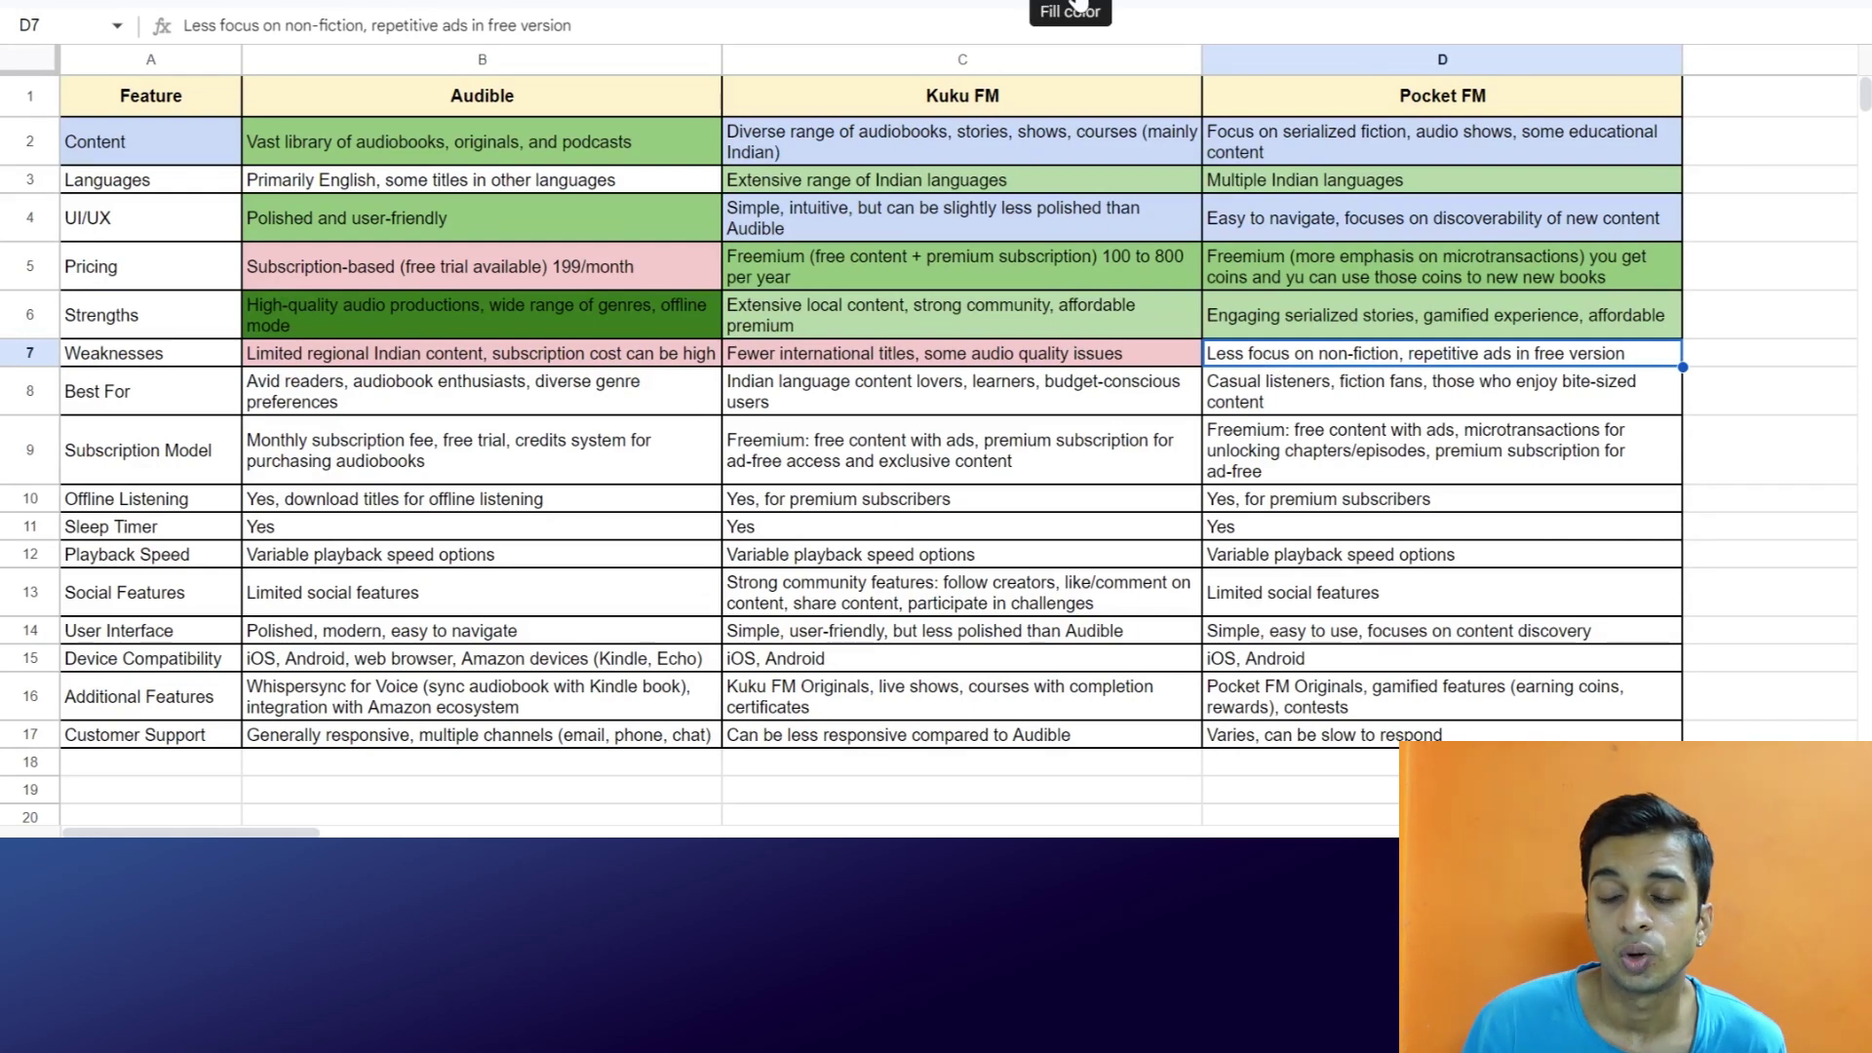
left_click(1077, 7)
left_click(1107, 141)
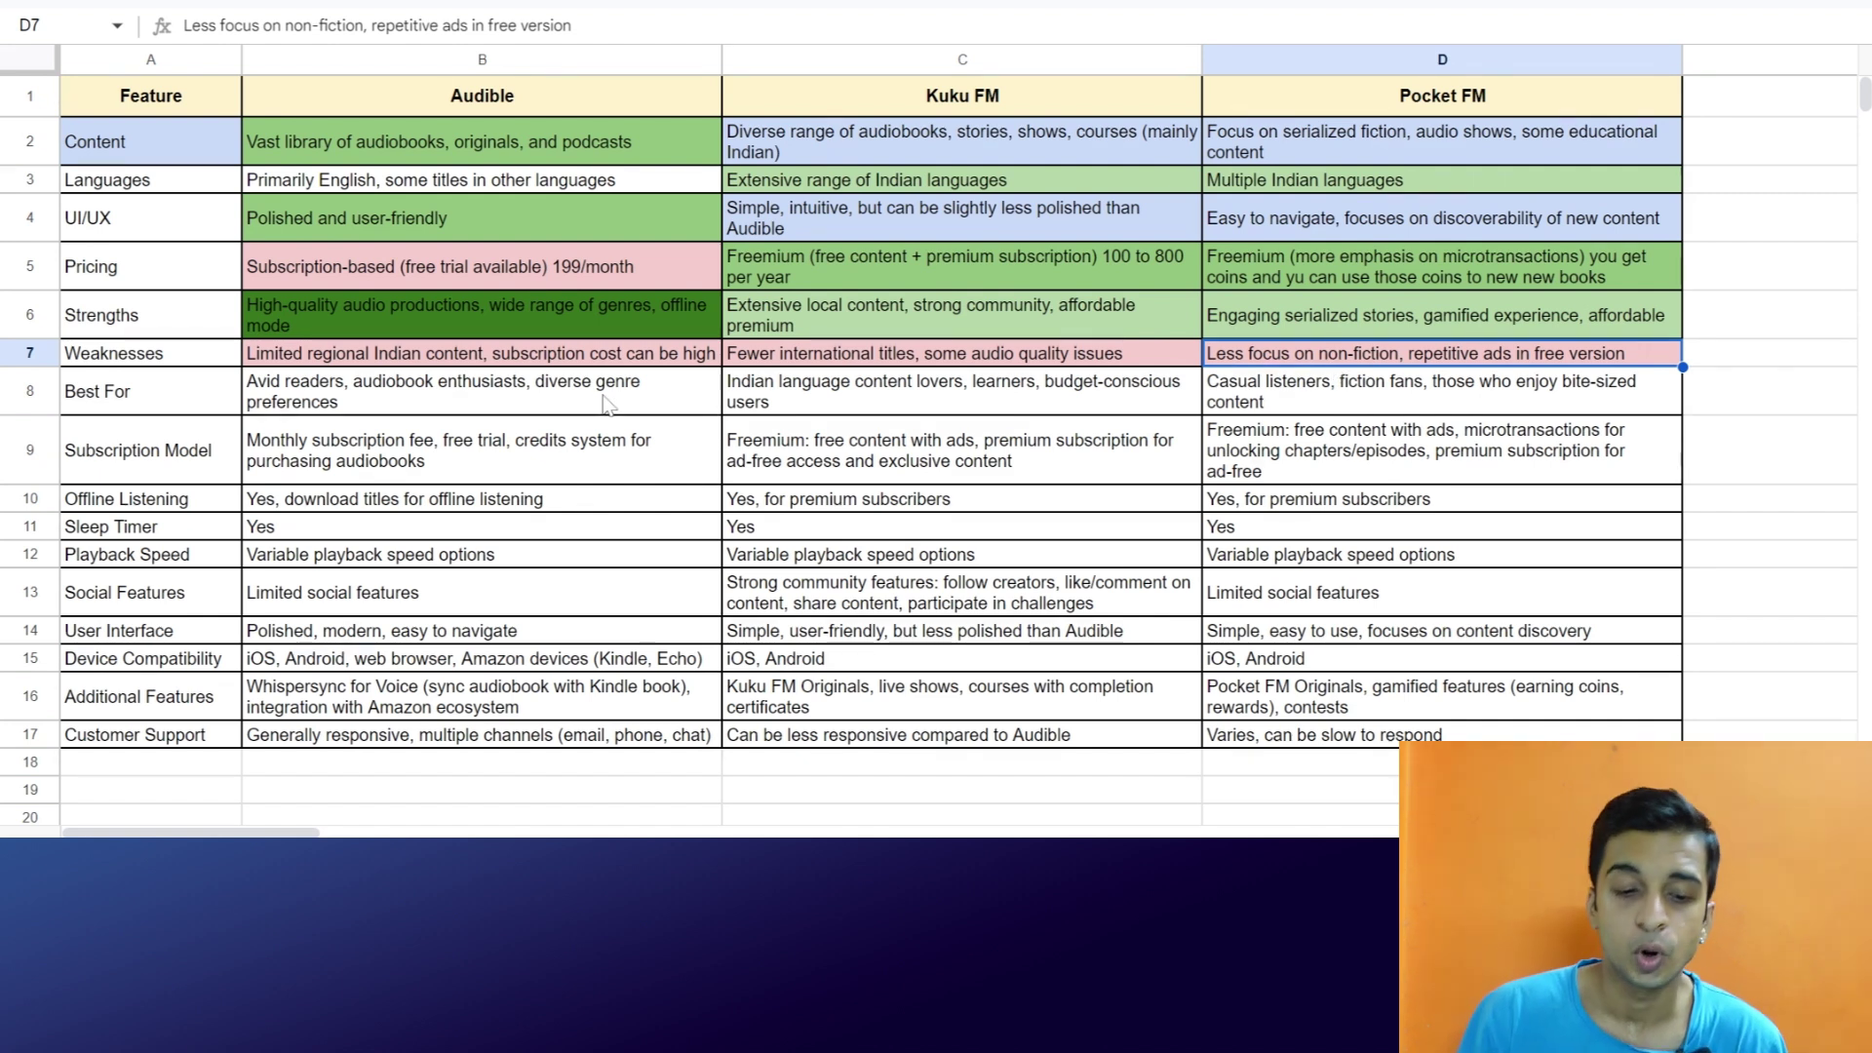
scroll(610, 404, "down", 1)
left_click(184, 389)
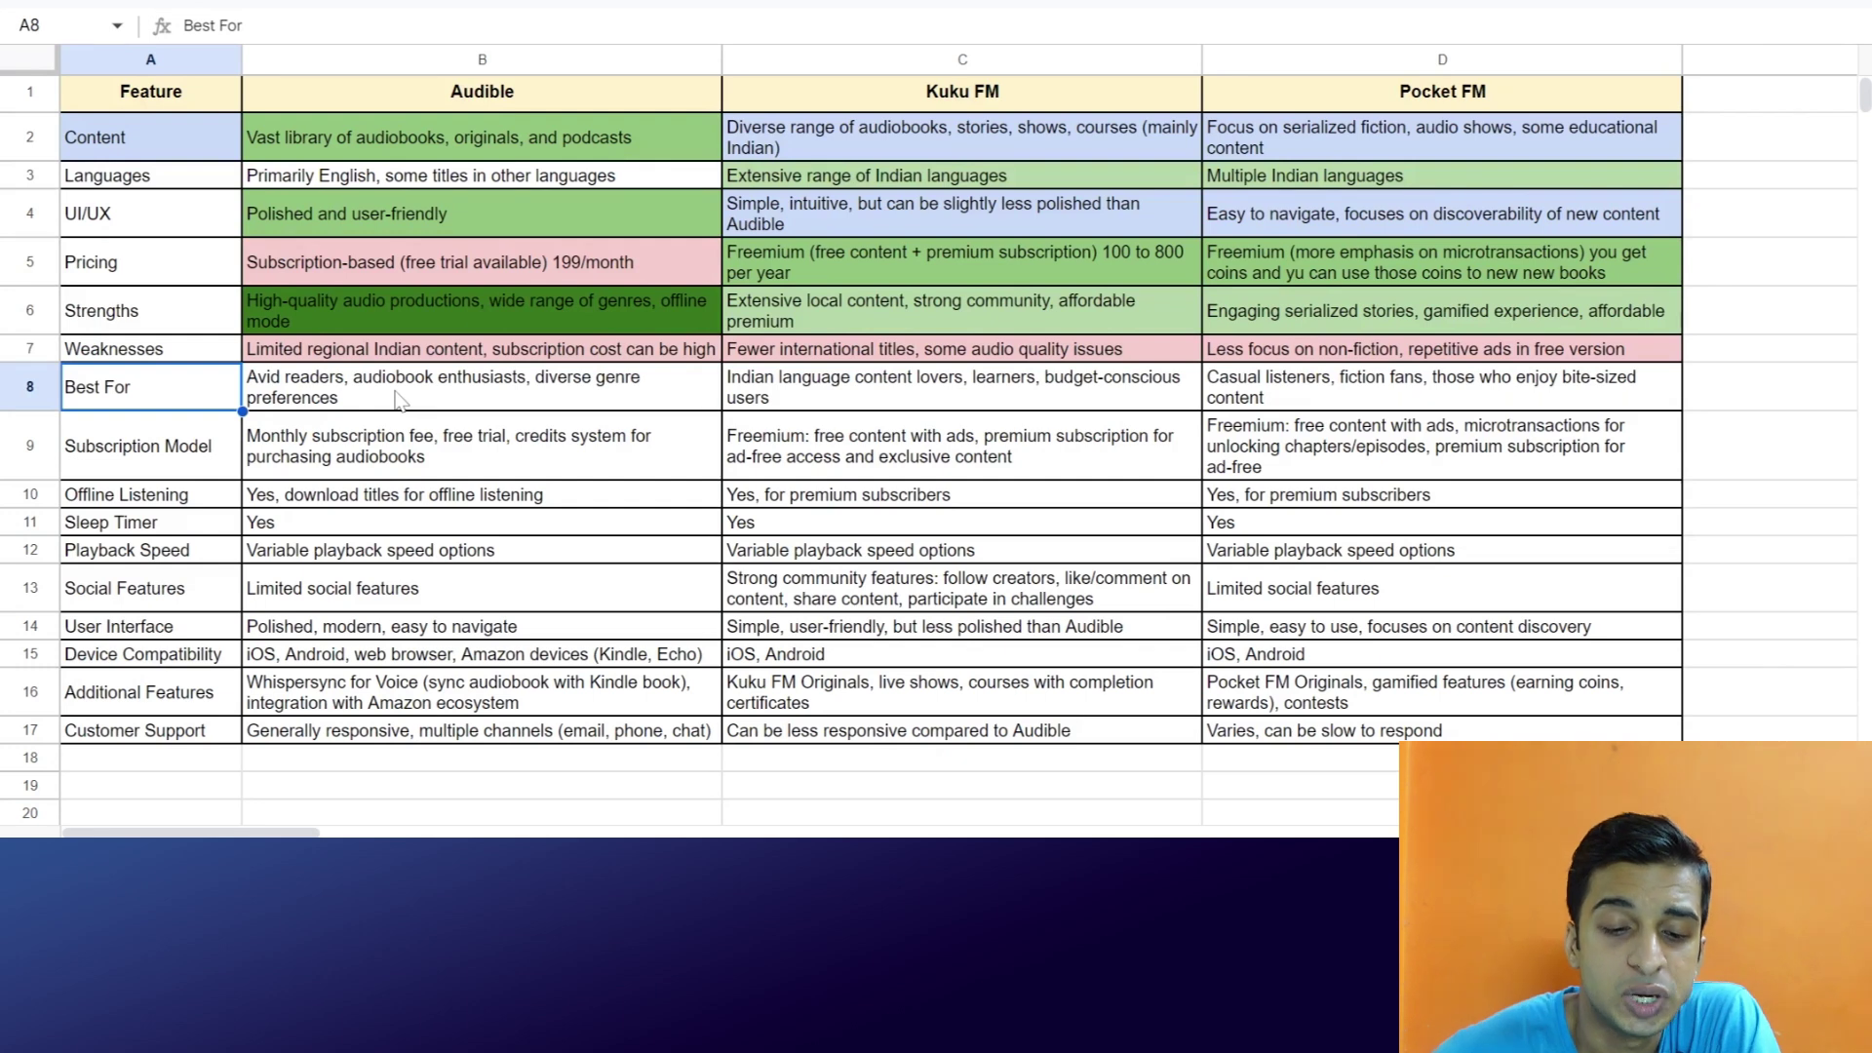
Fill Audible's Best For cell B8 green and the Kuku FM and Pocket FM cells C8 and D8 light green
left_click(450, 389)
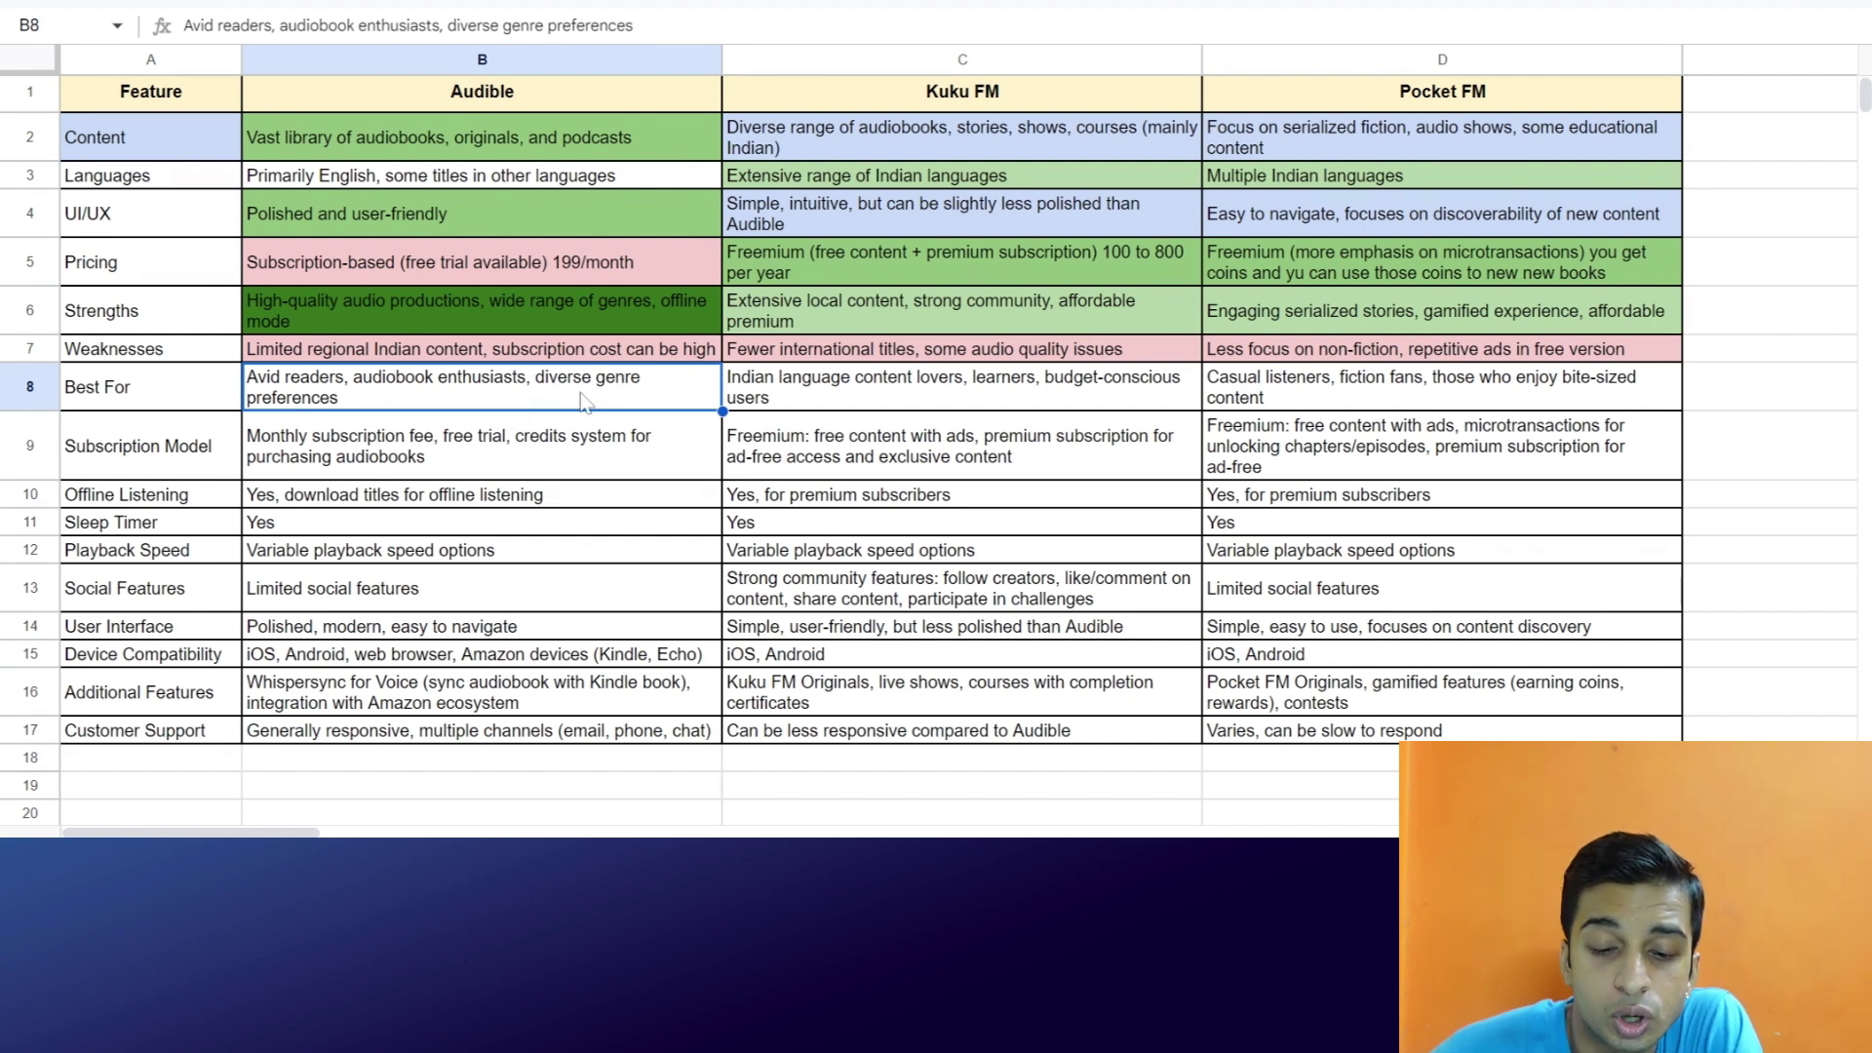
left_click(1089, 3)
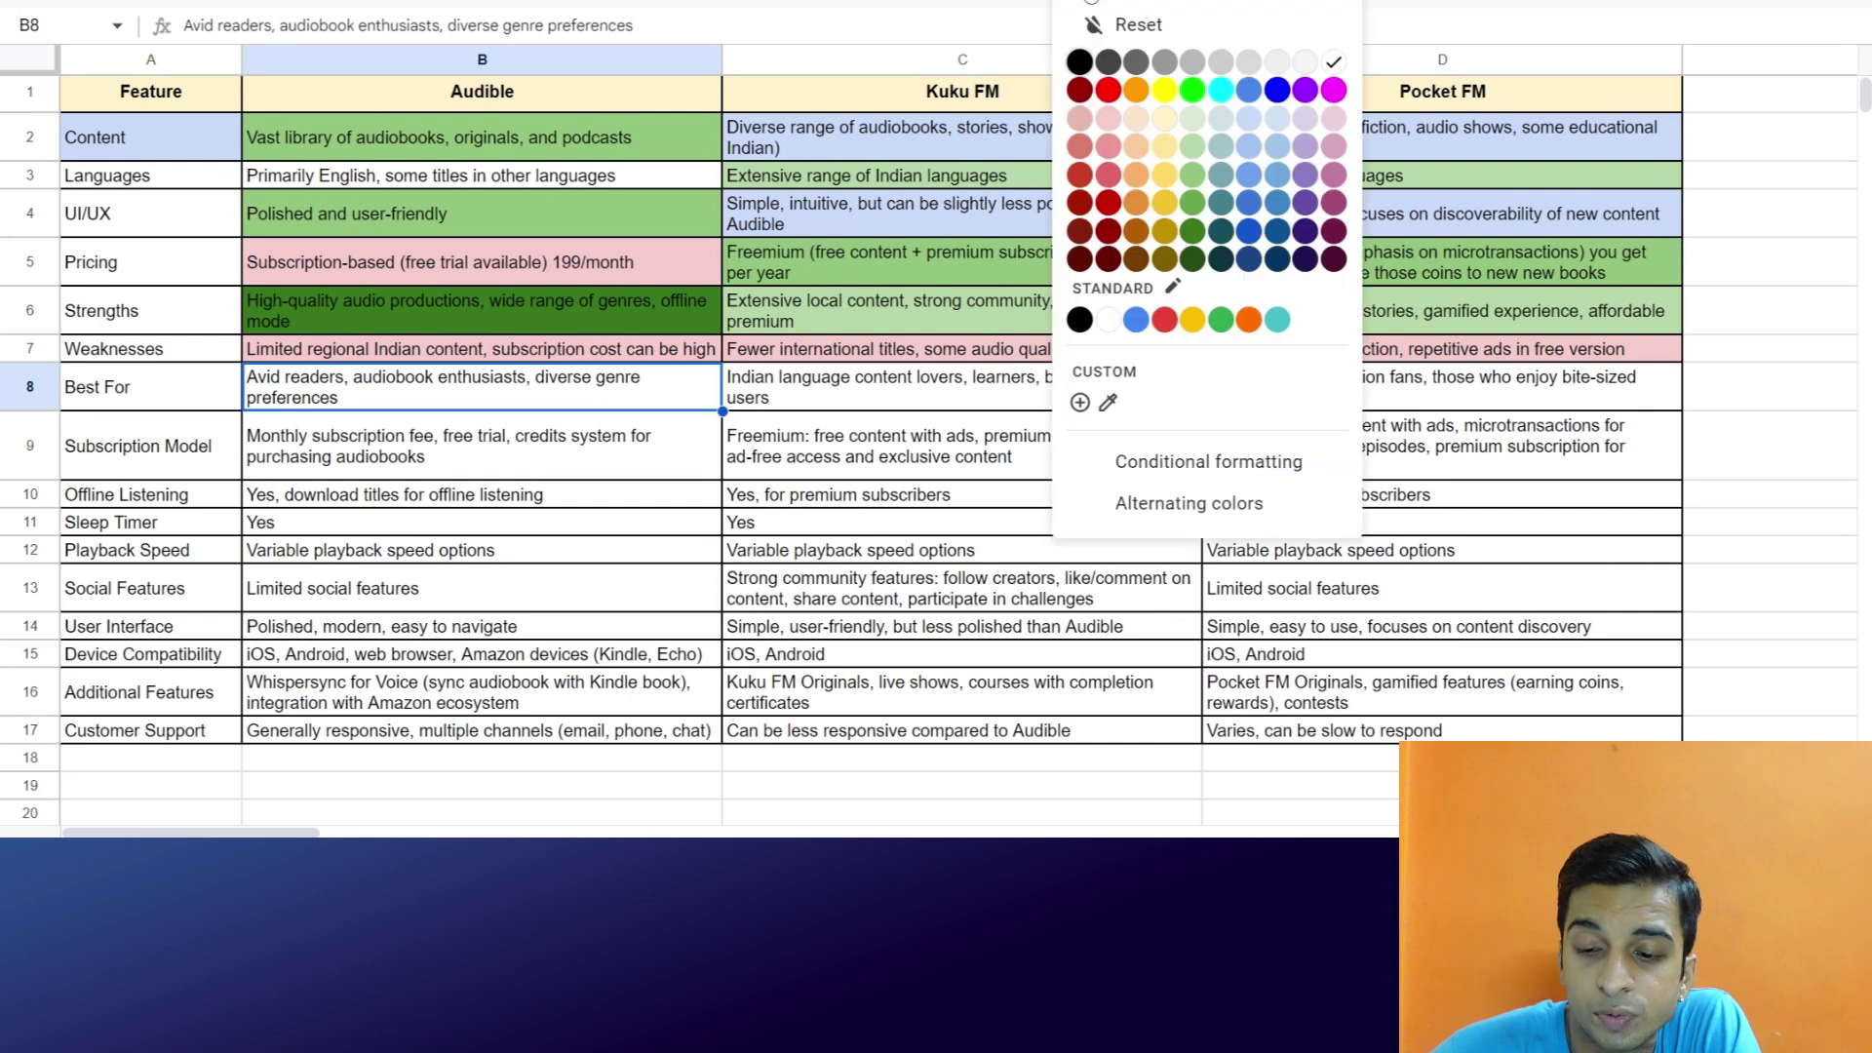
left_click(1188, 188)
left_click(867, 395)
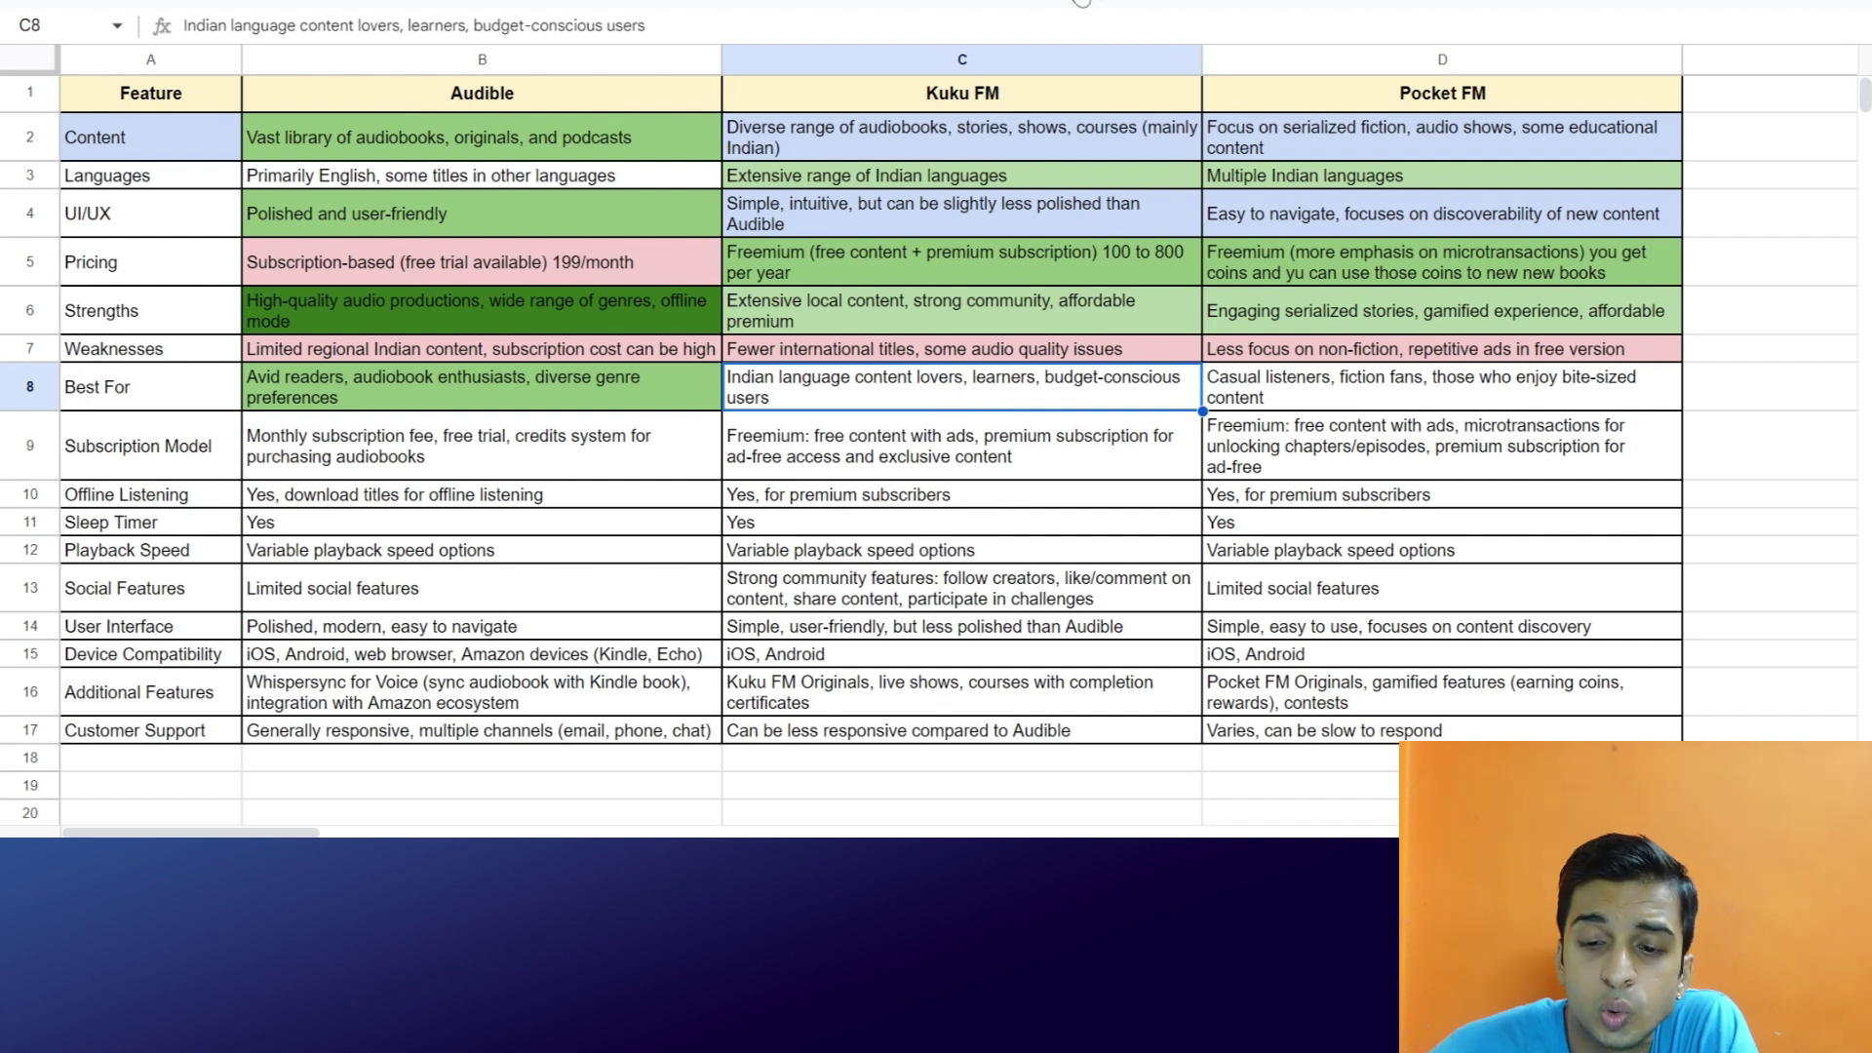
left_click(1082, 3)
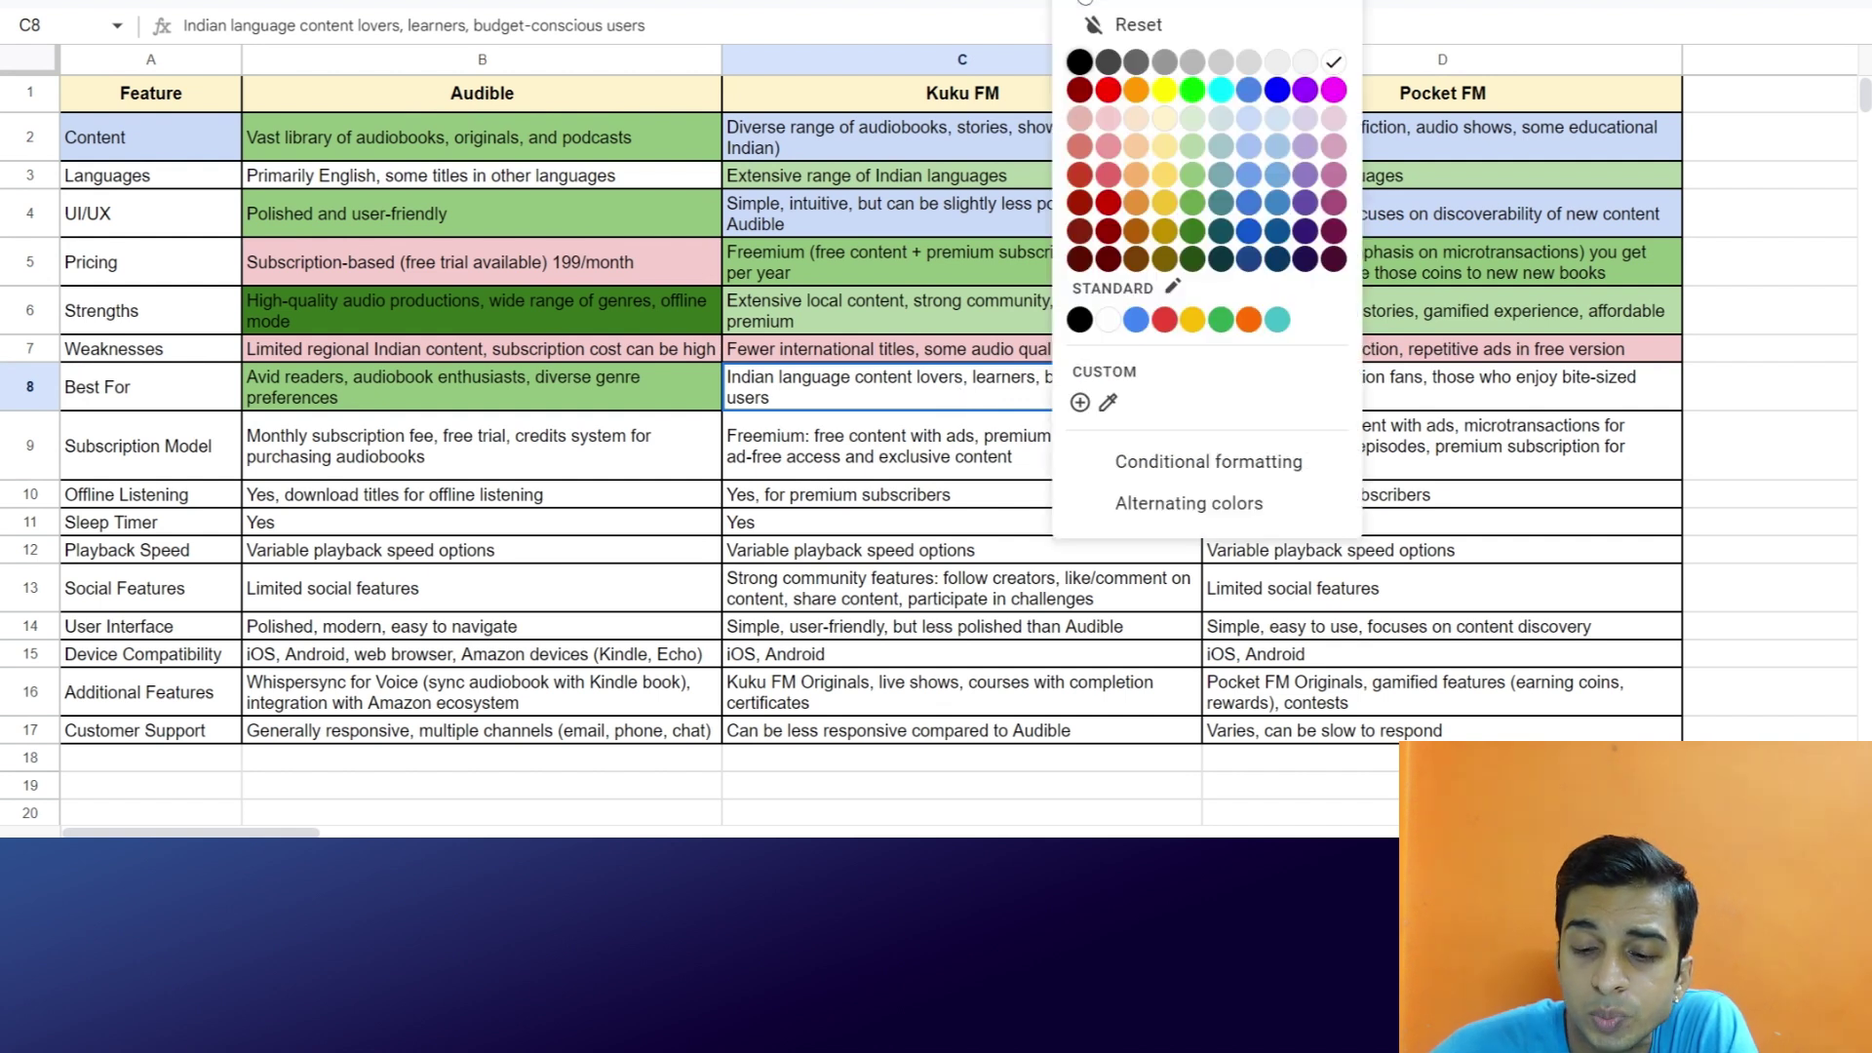
left_click(1192, 129)
left_click(1284, 407)
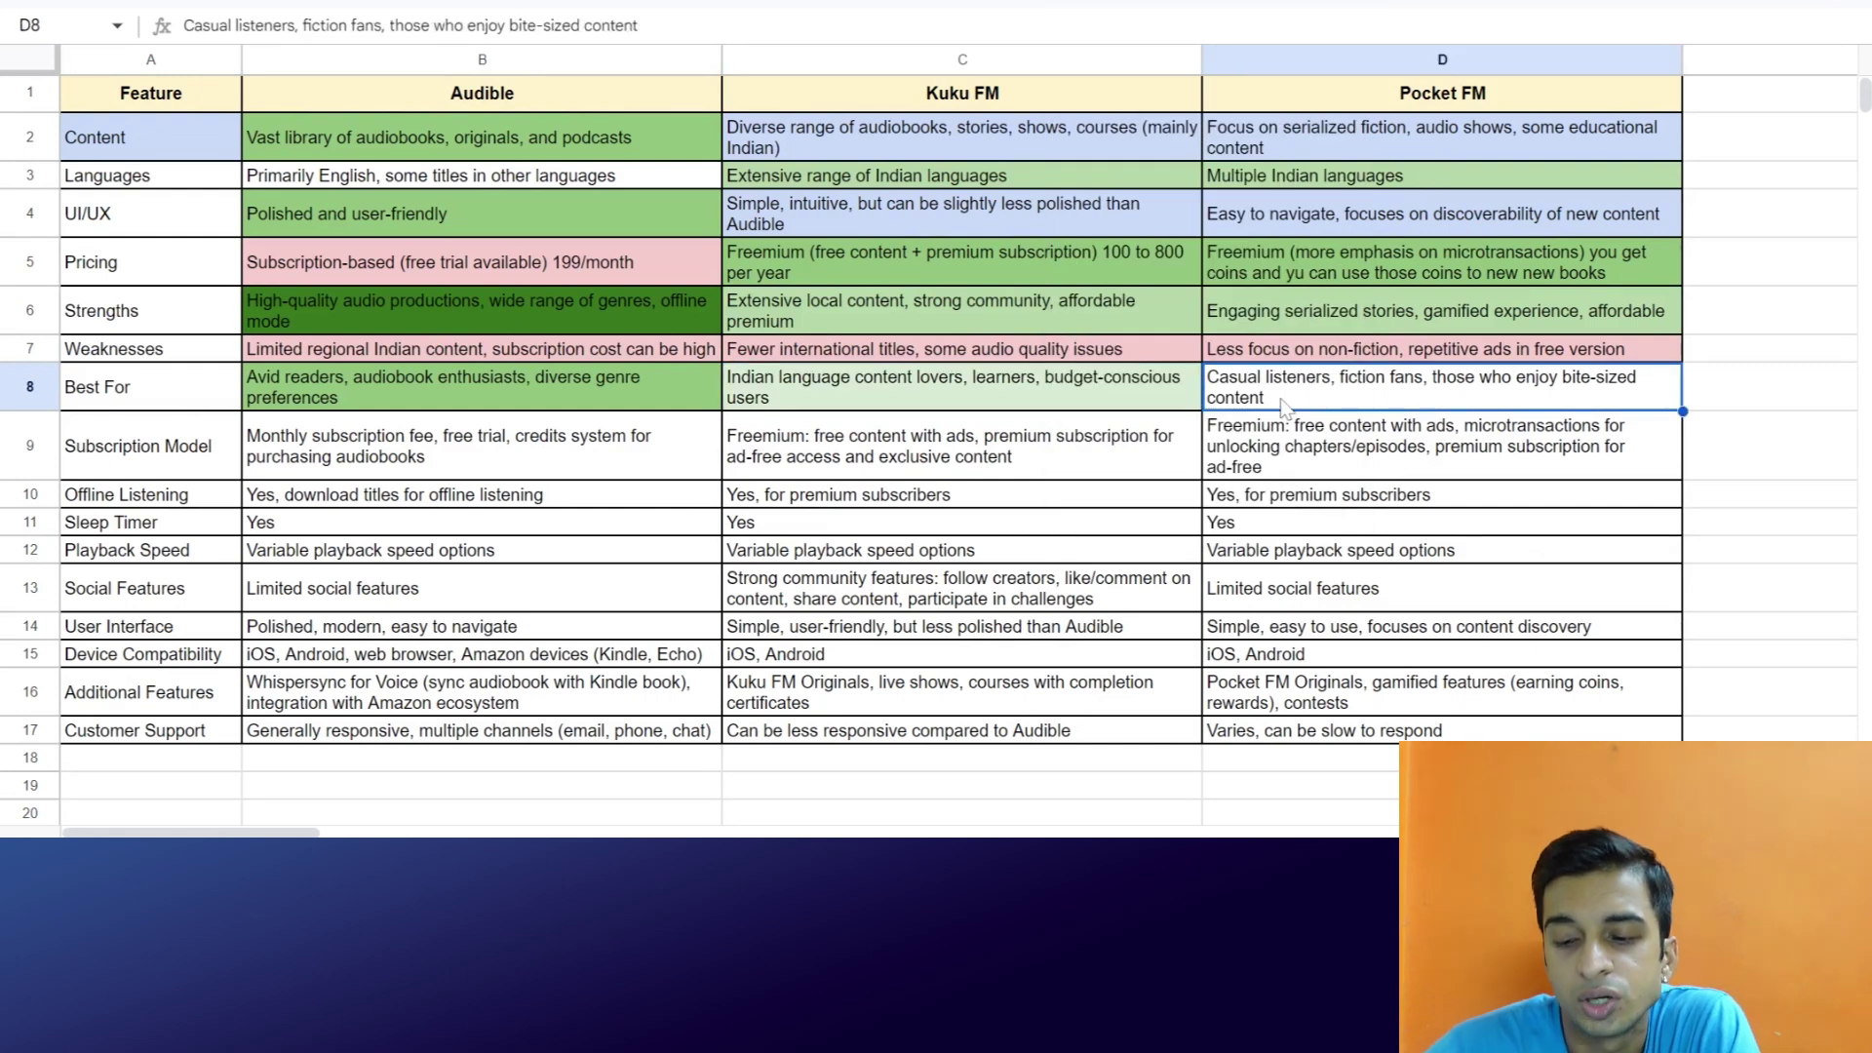
mouse_move(1413, 61)
left_click(1071, 4)
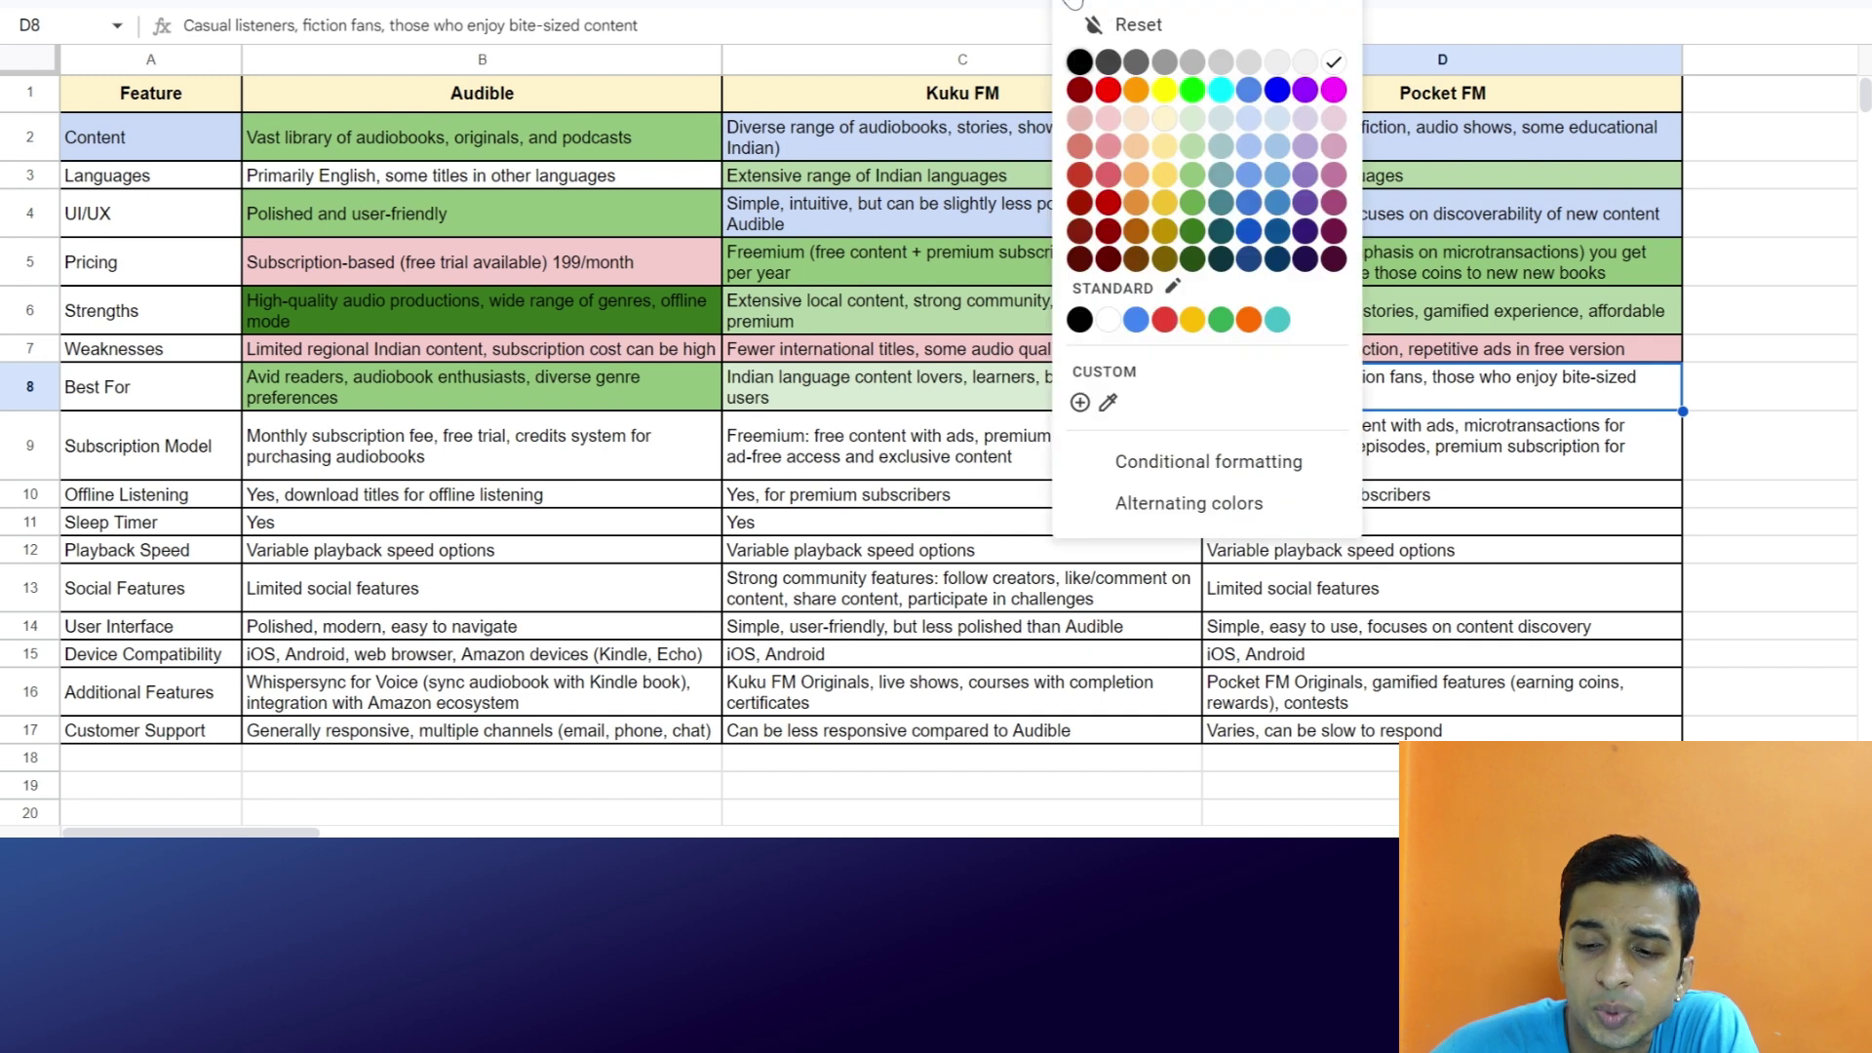
left_click(1191, 119)
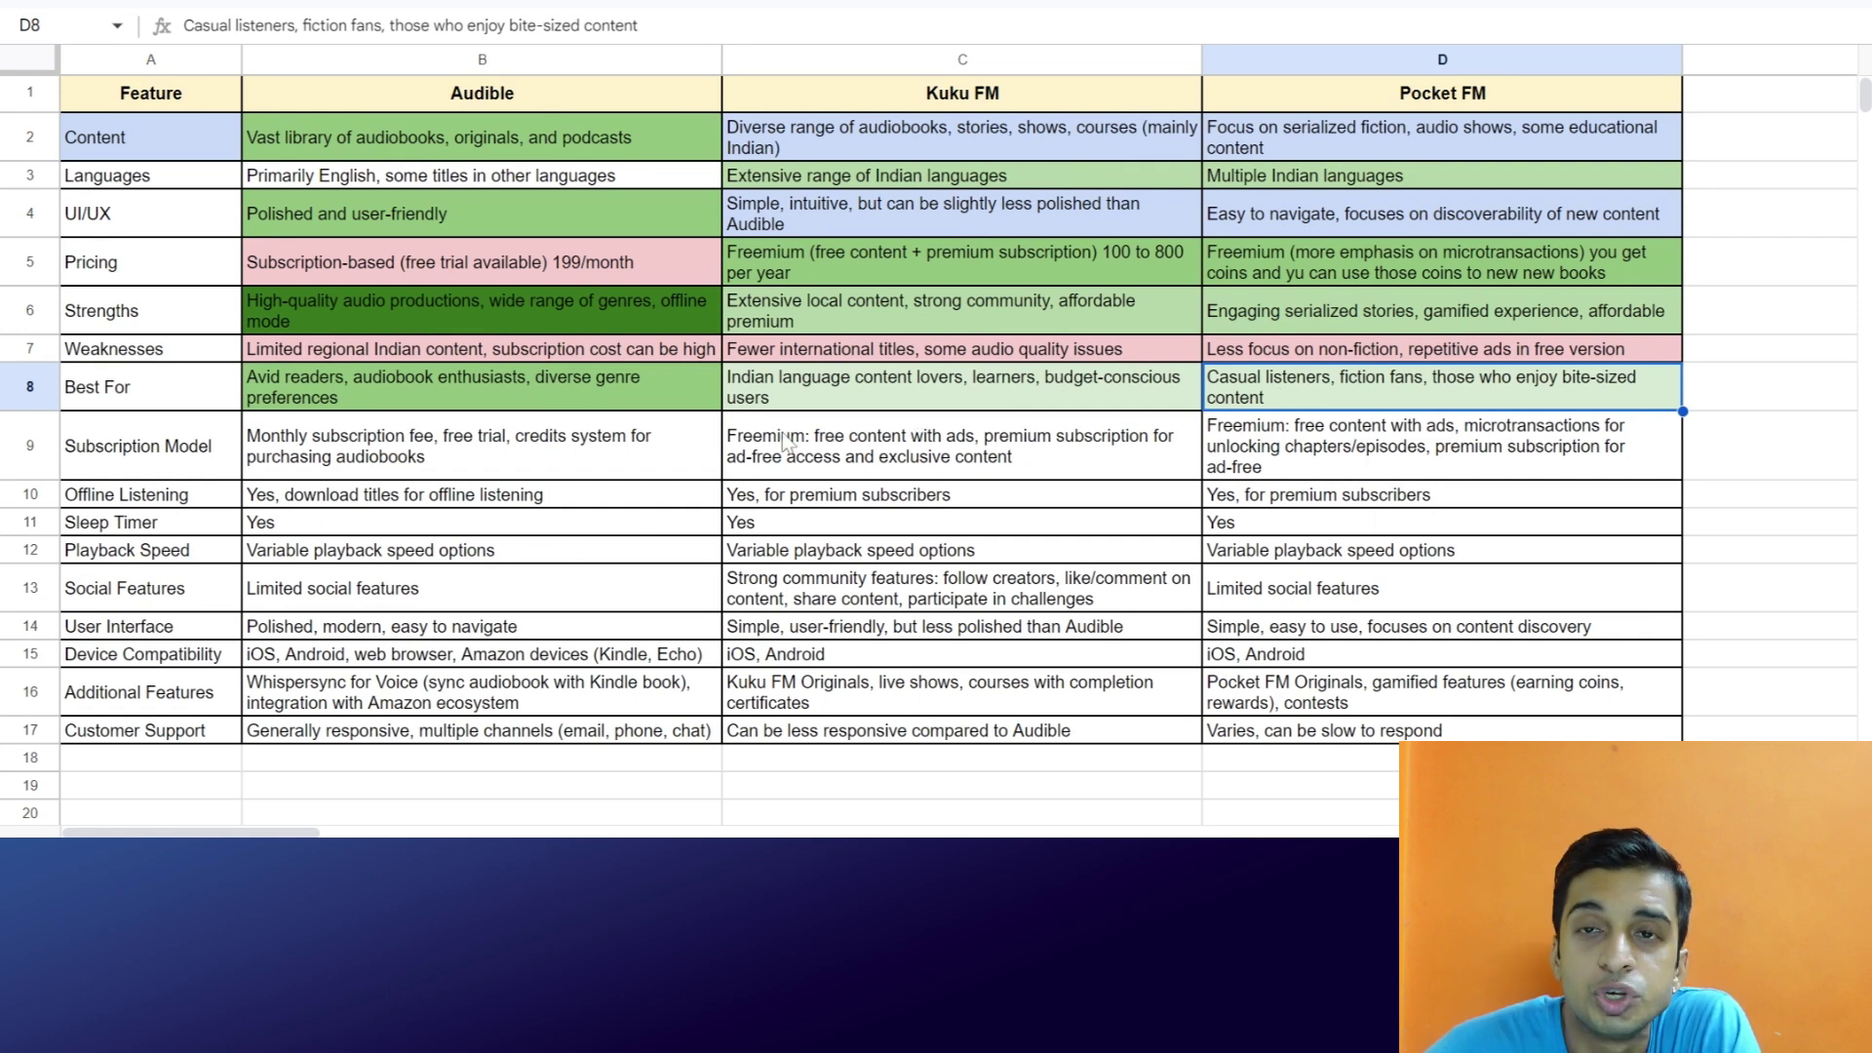
Append '1credit = 1 book (every month you get 1 credit)' to Audible's Subscription Model cell B9
left_click(202, 457)
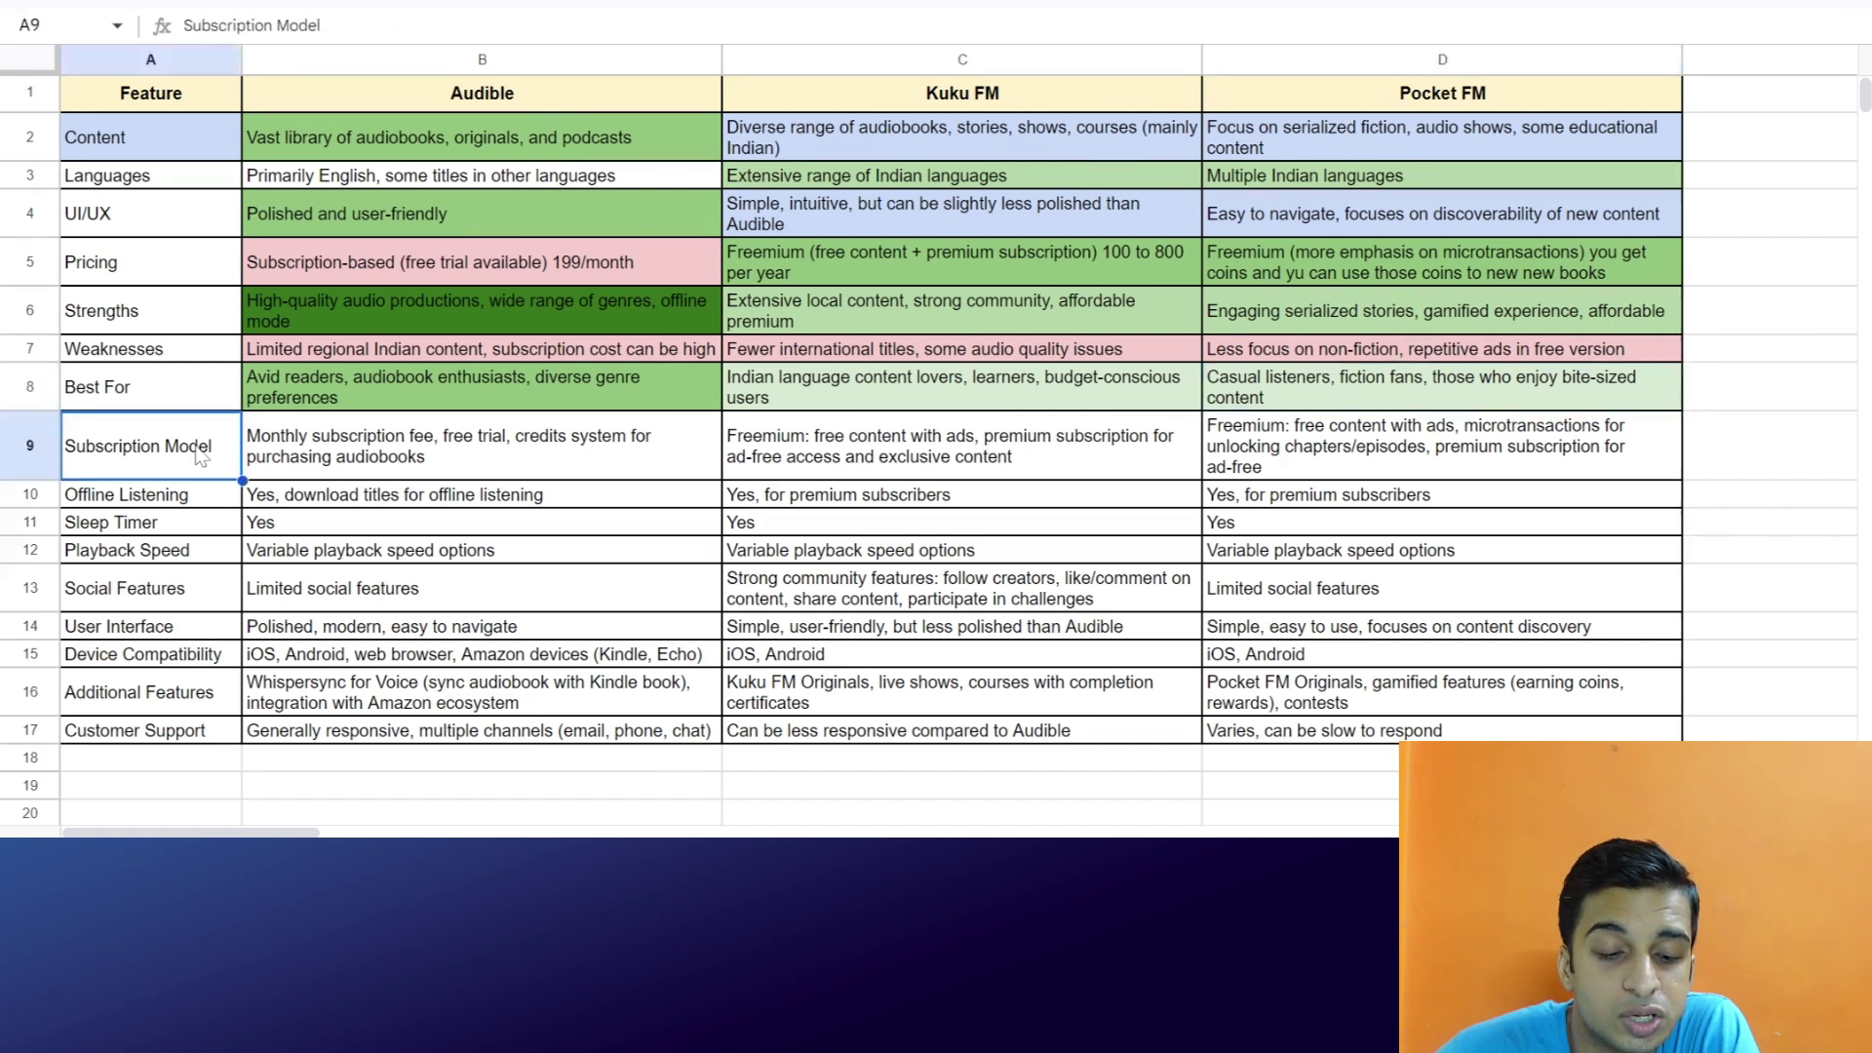
left_click(389, 470)
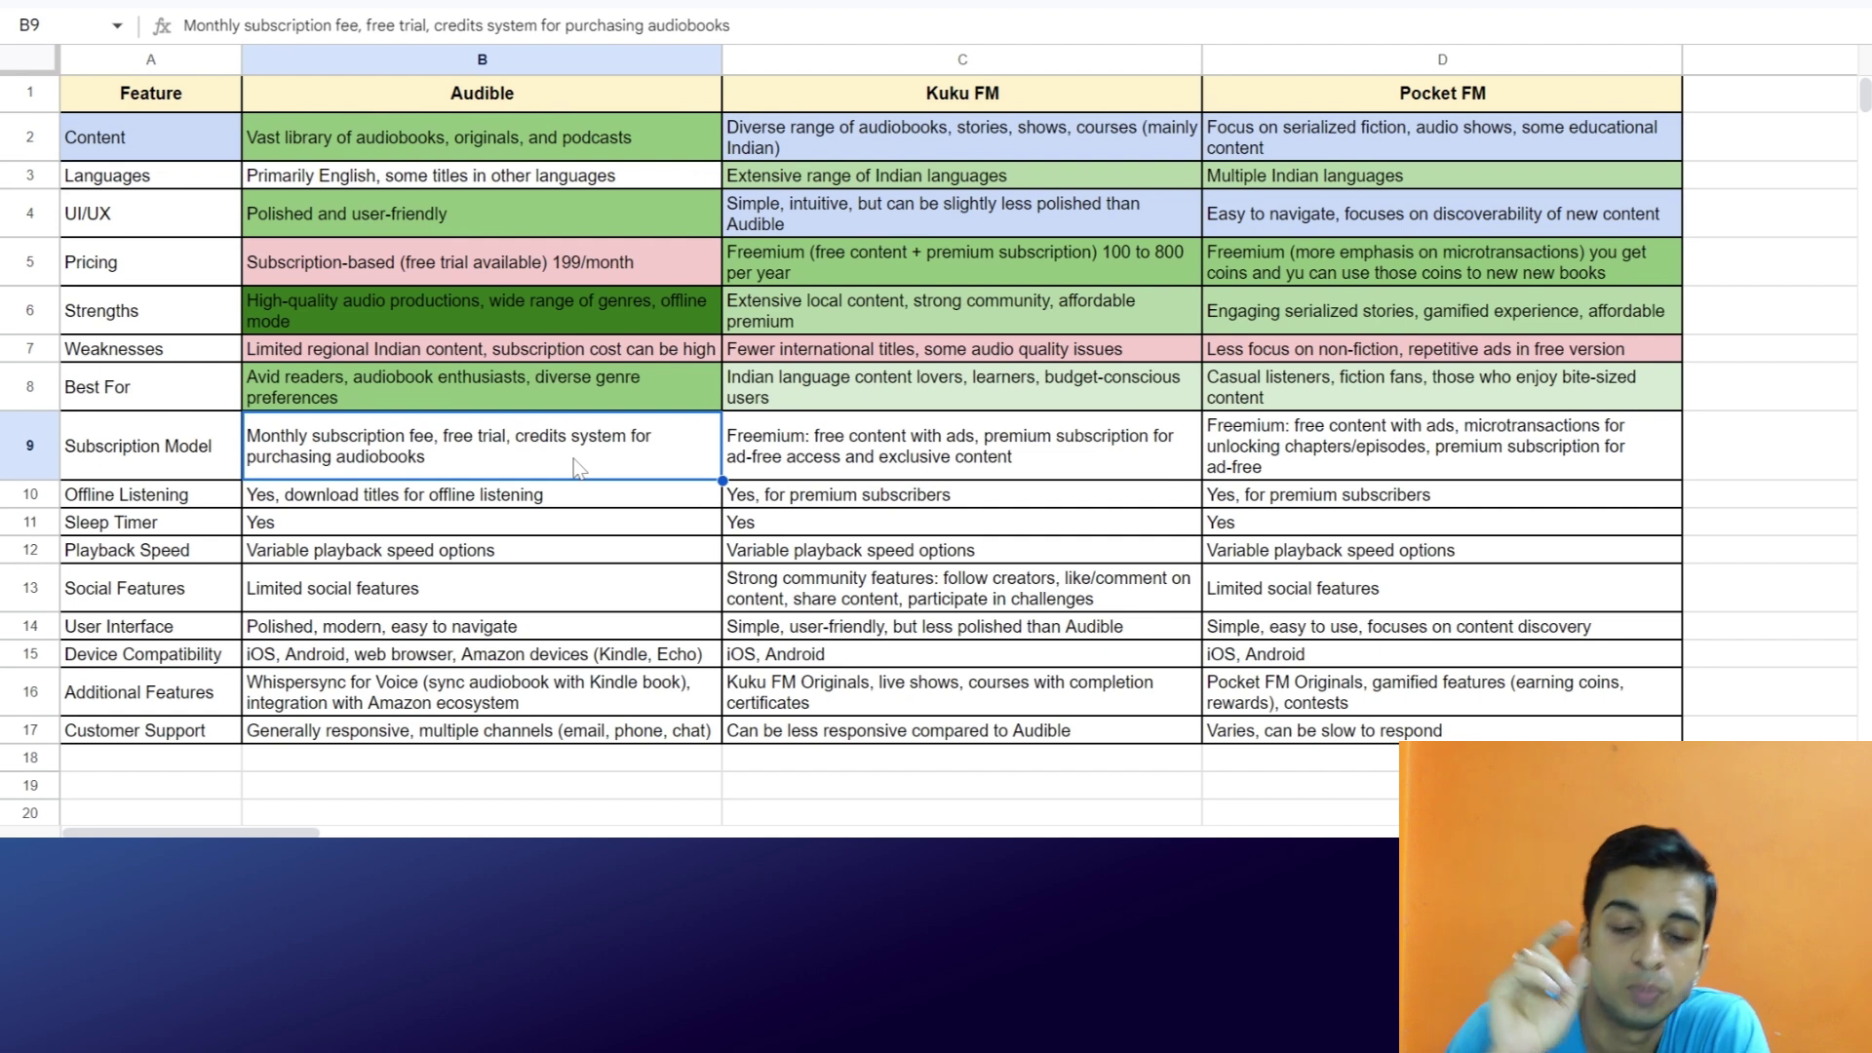
double_click(527, 472)
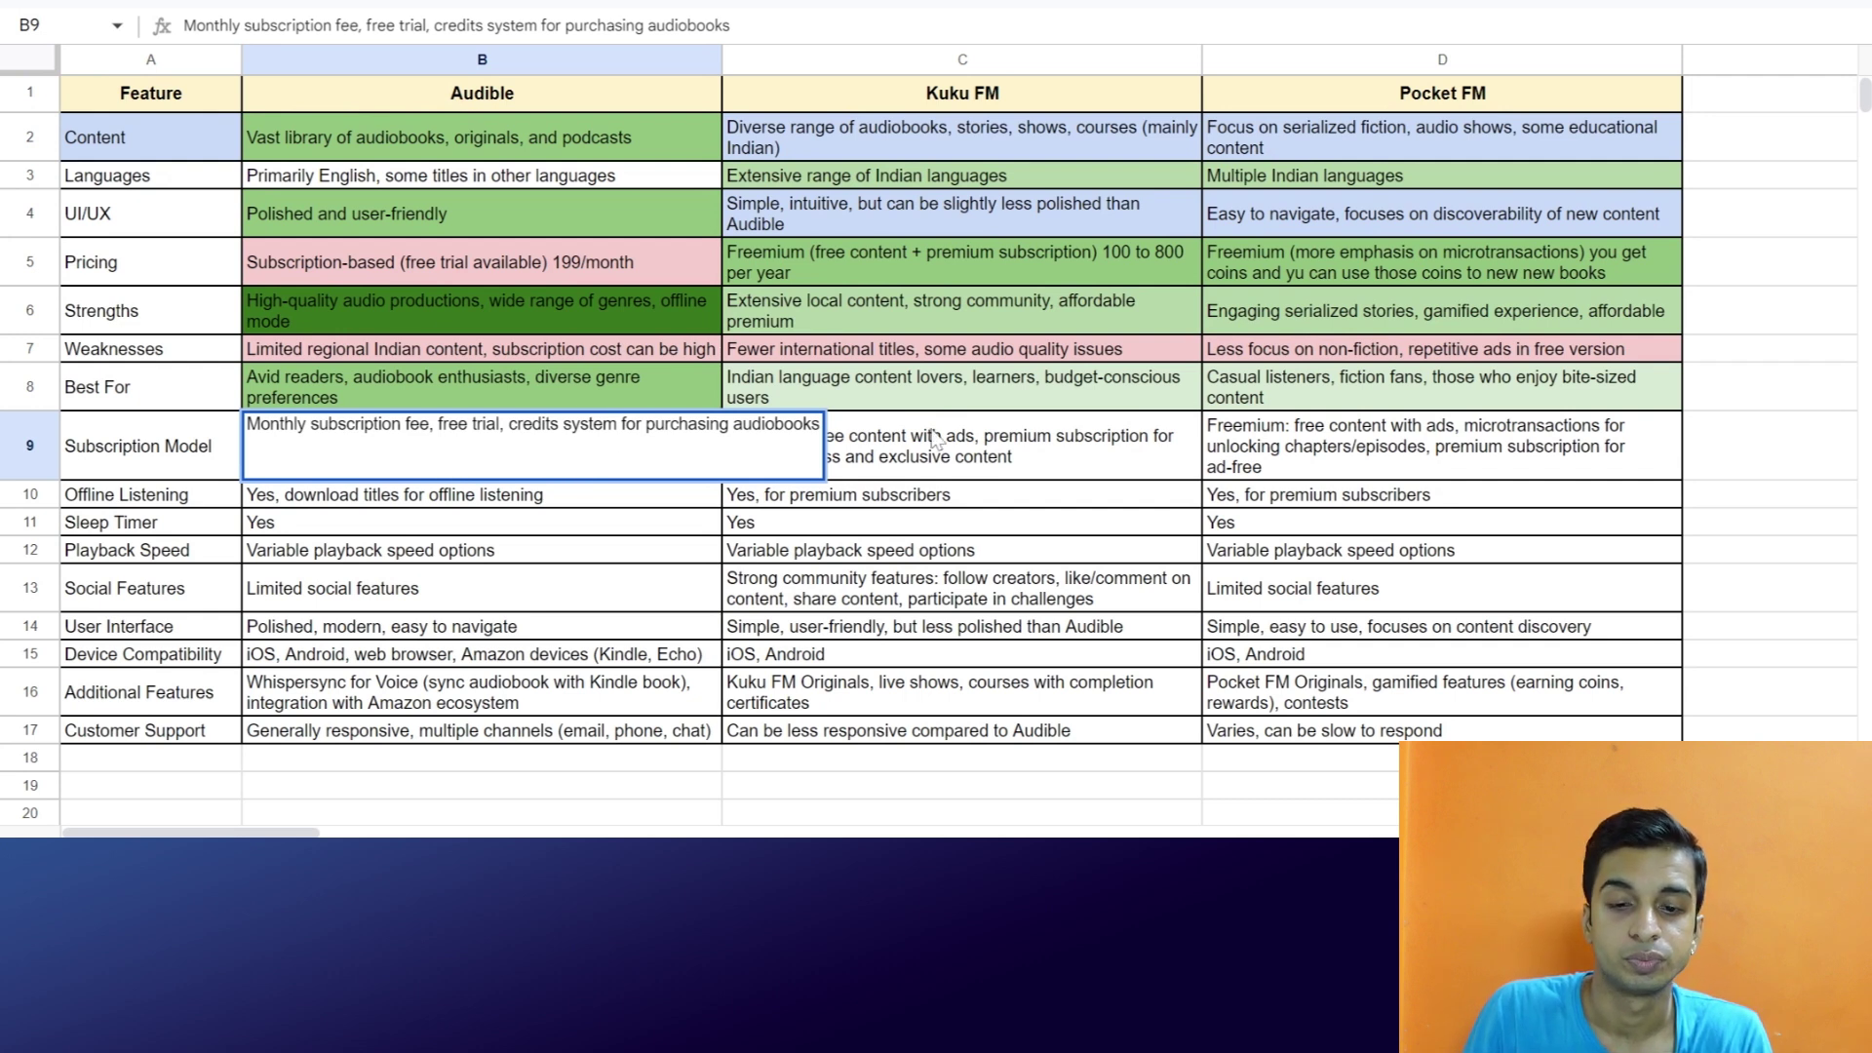
left_click(983, 437)
double_click(589, 455)
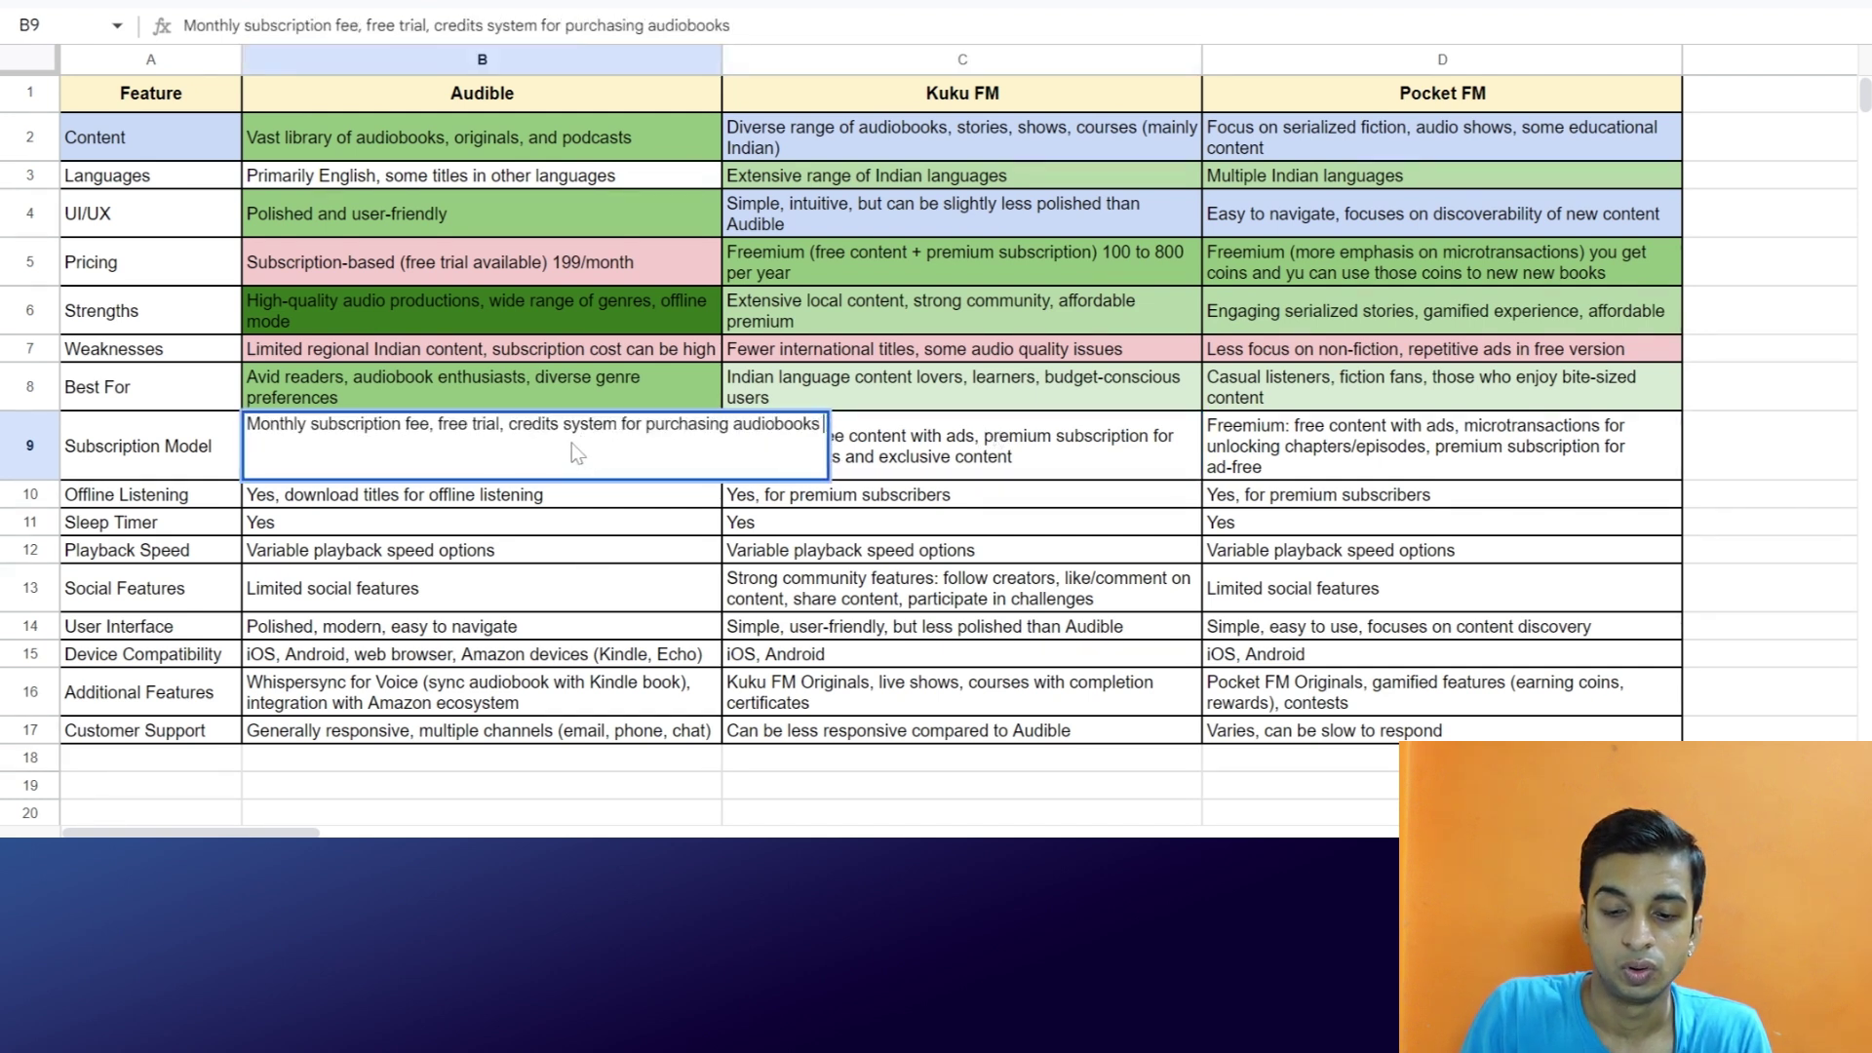
type("19redit = 1 book (every month you get 1 credit")
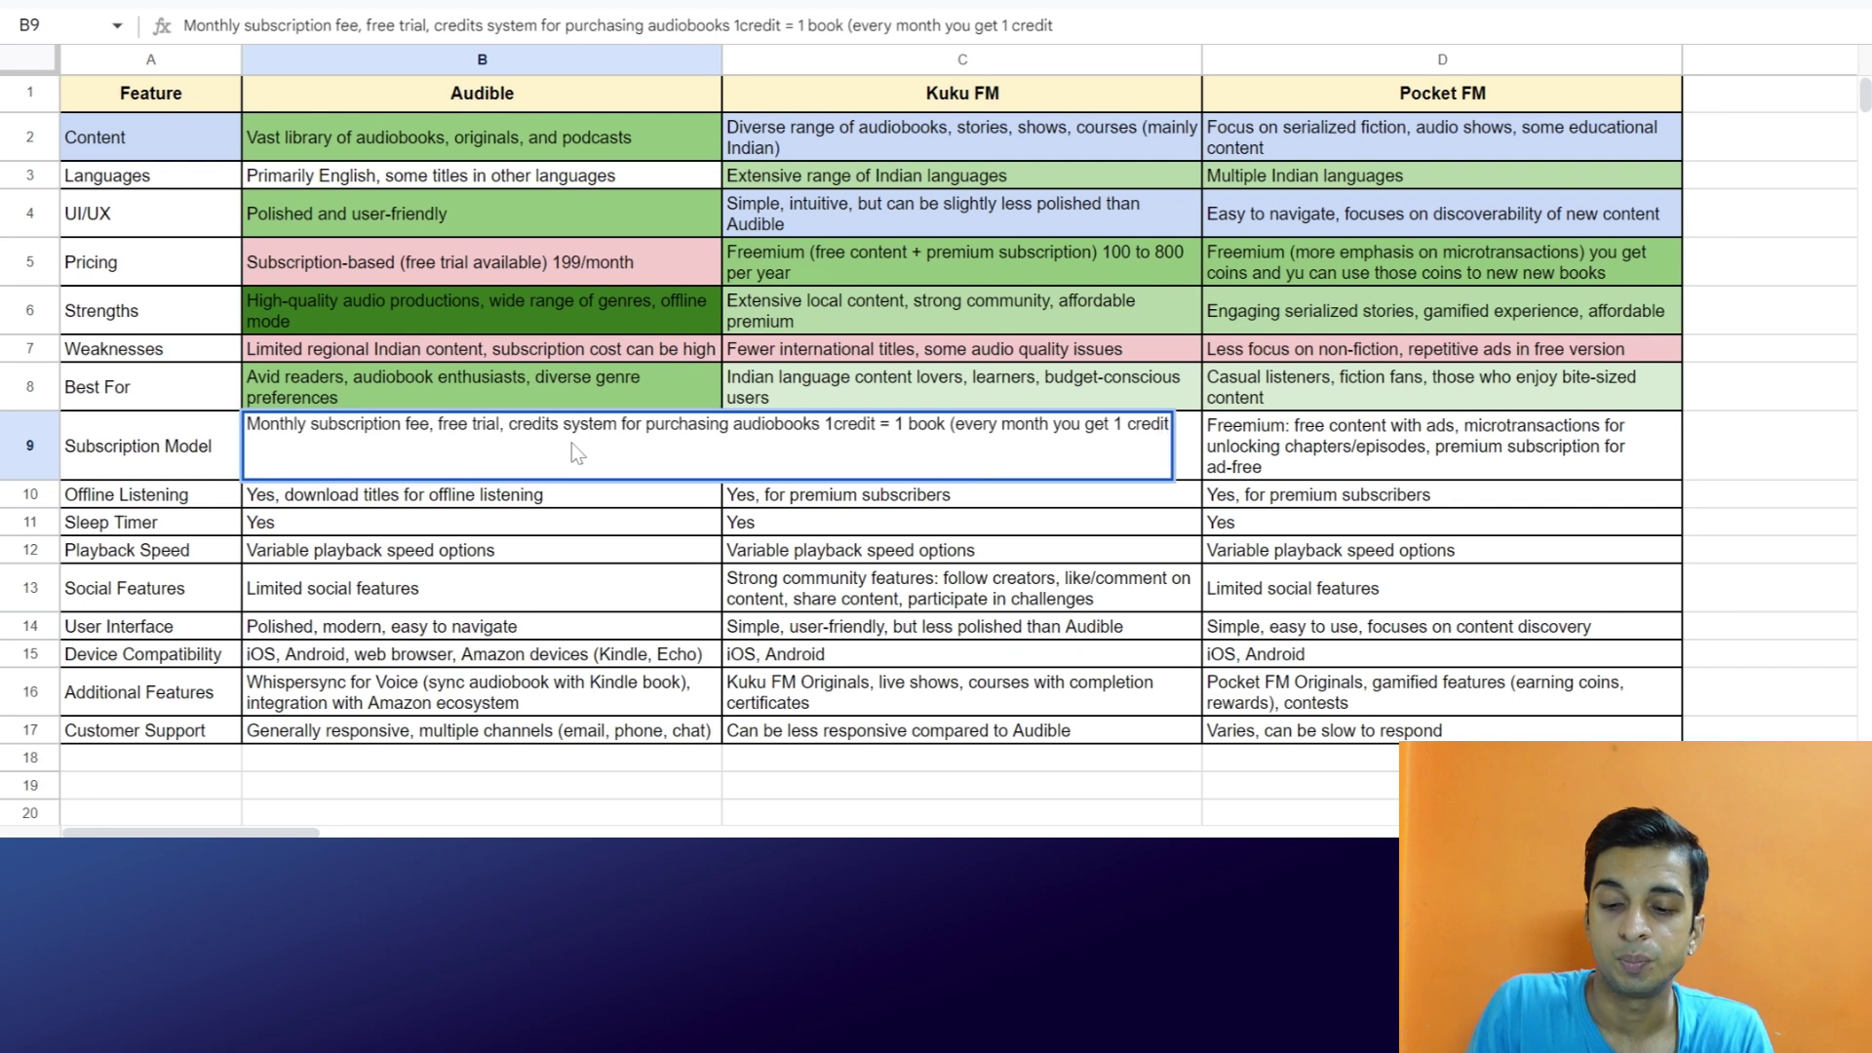
type(")")
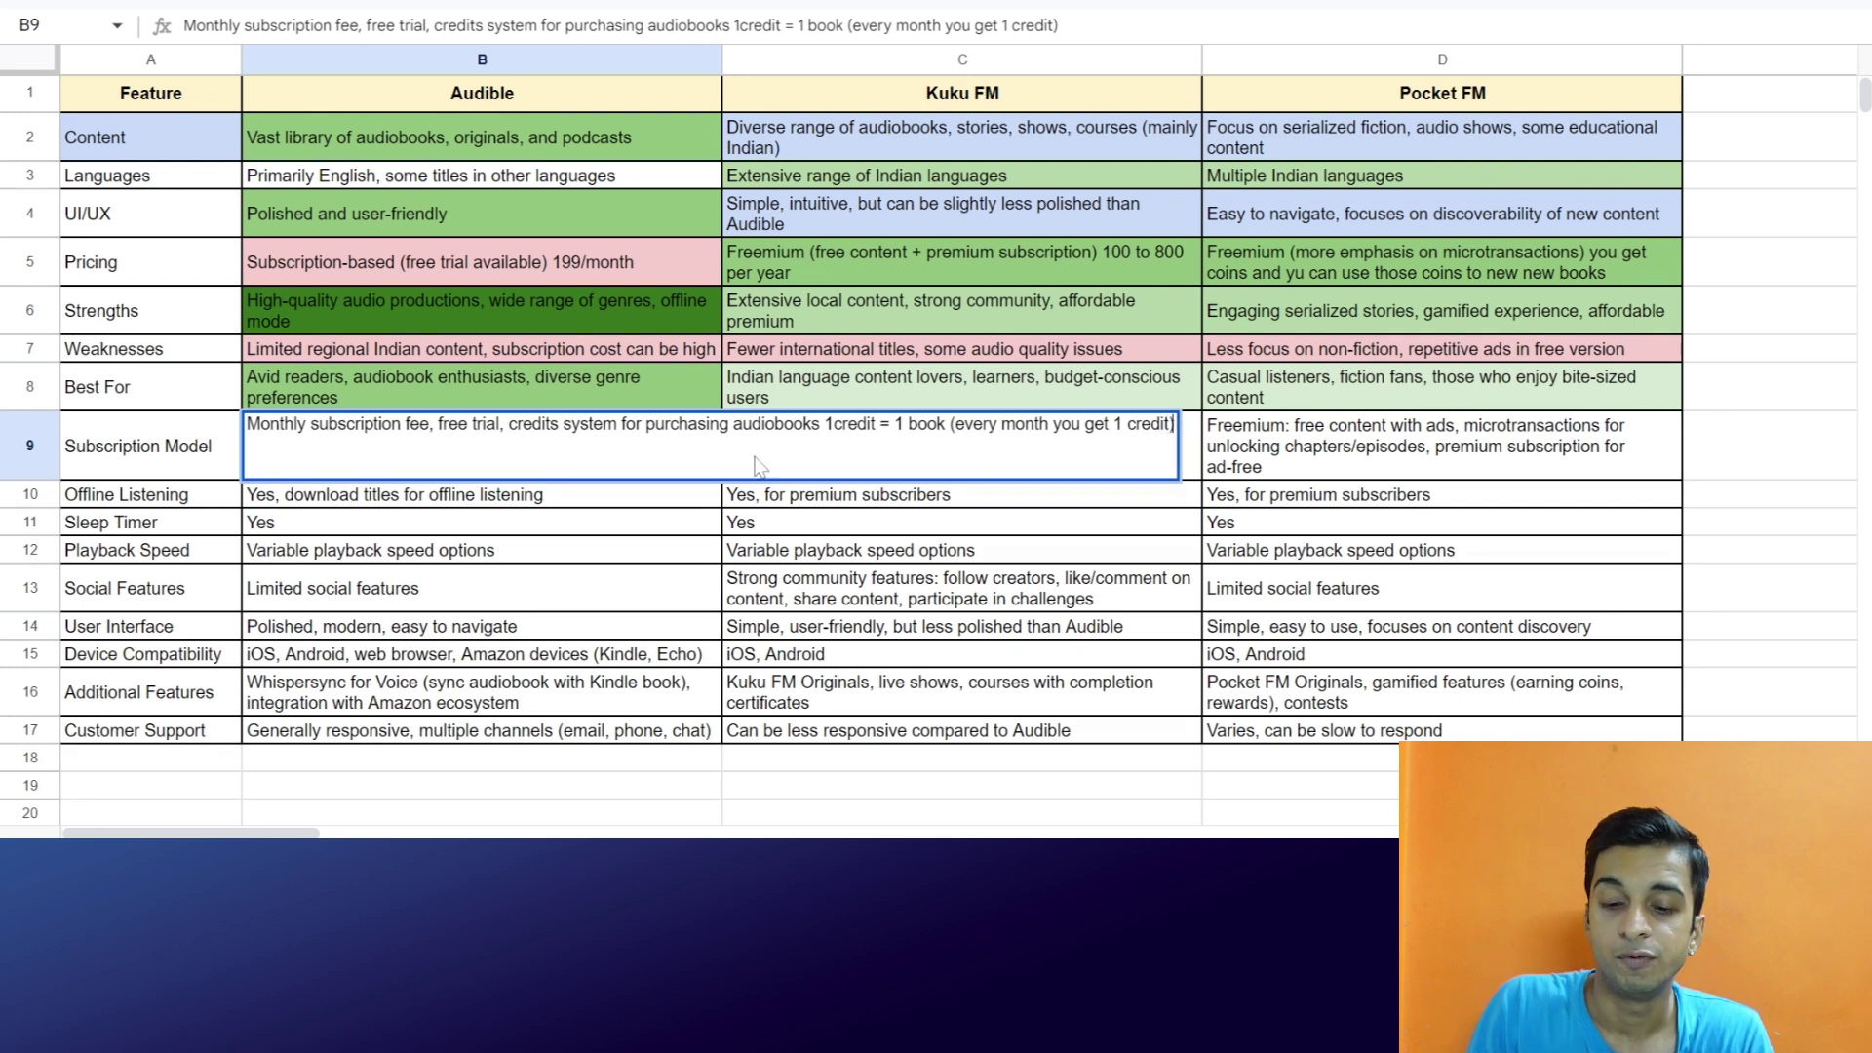
key("Return")
Fill Audible's Subscription Model cell B9 light green
left_click(633, 452)
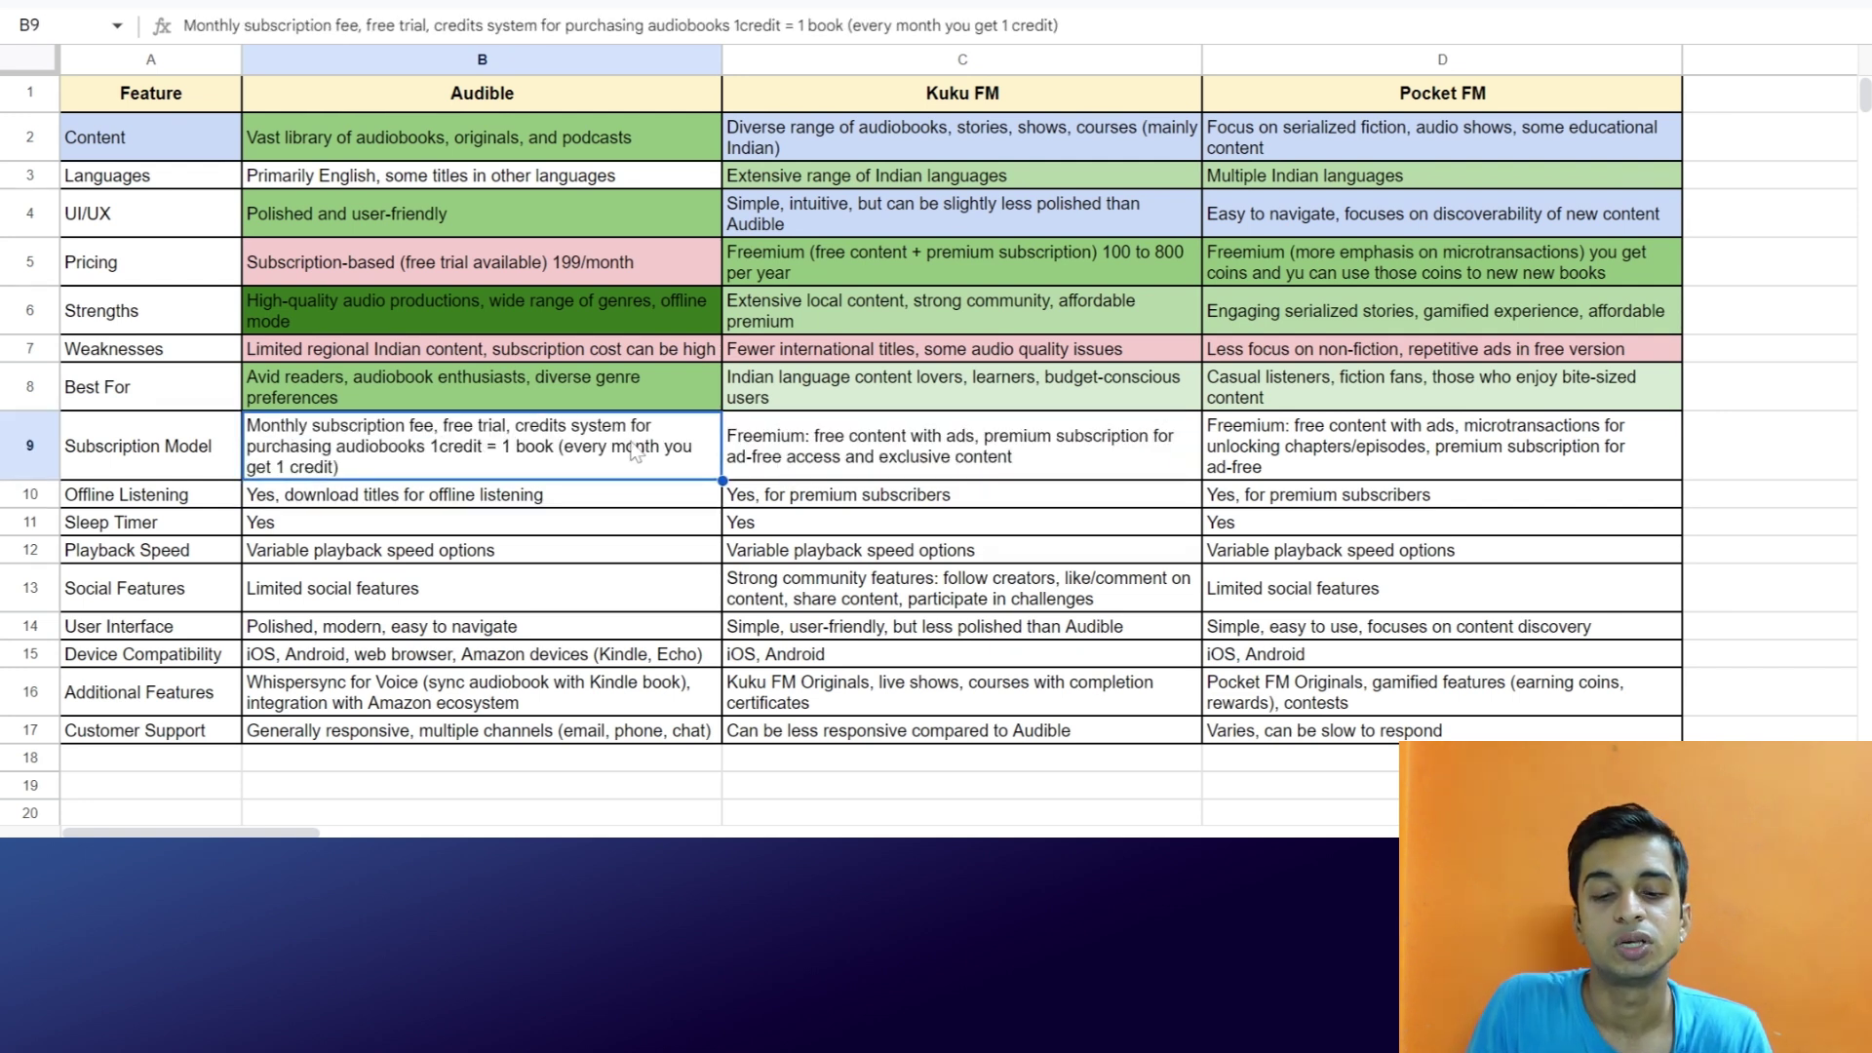
left_click(1078, 8)
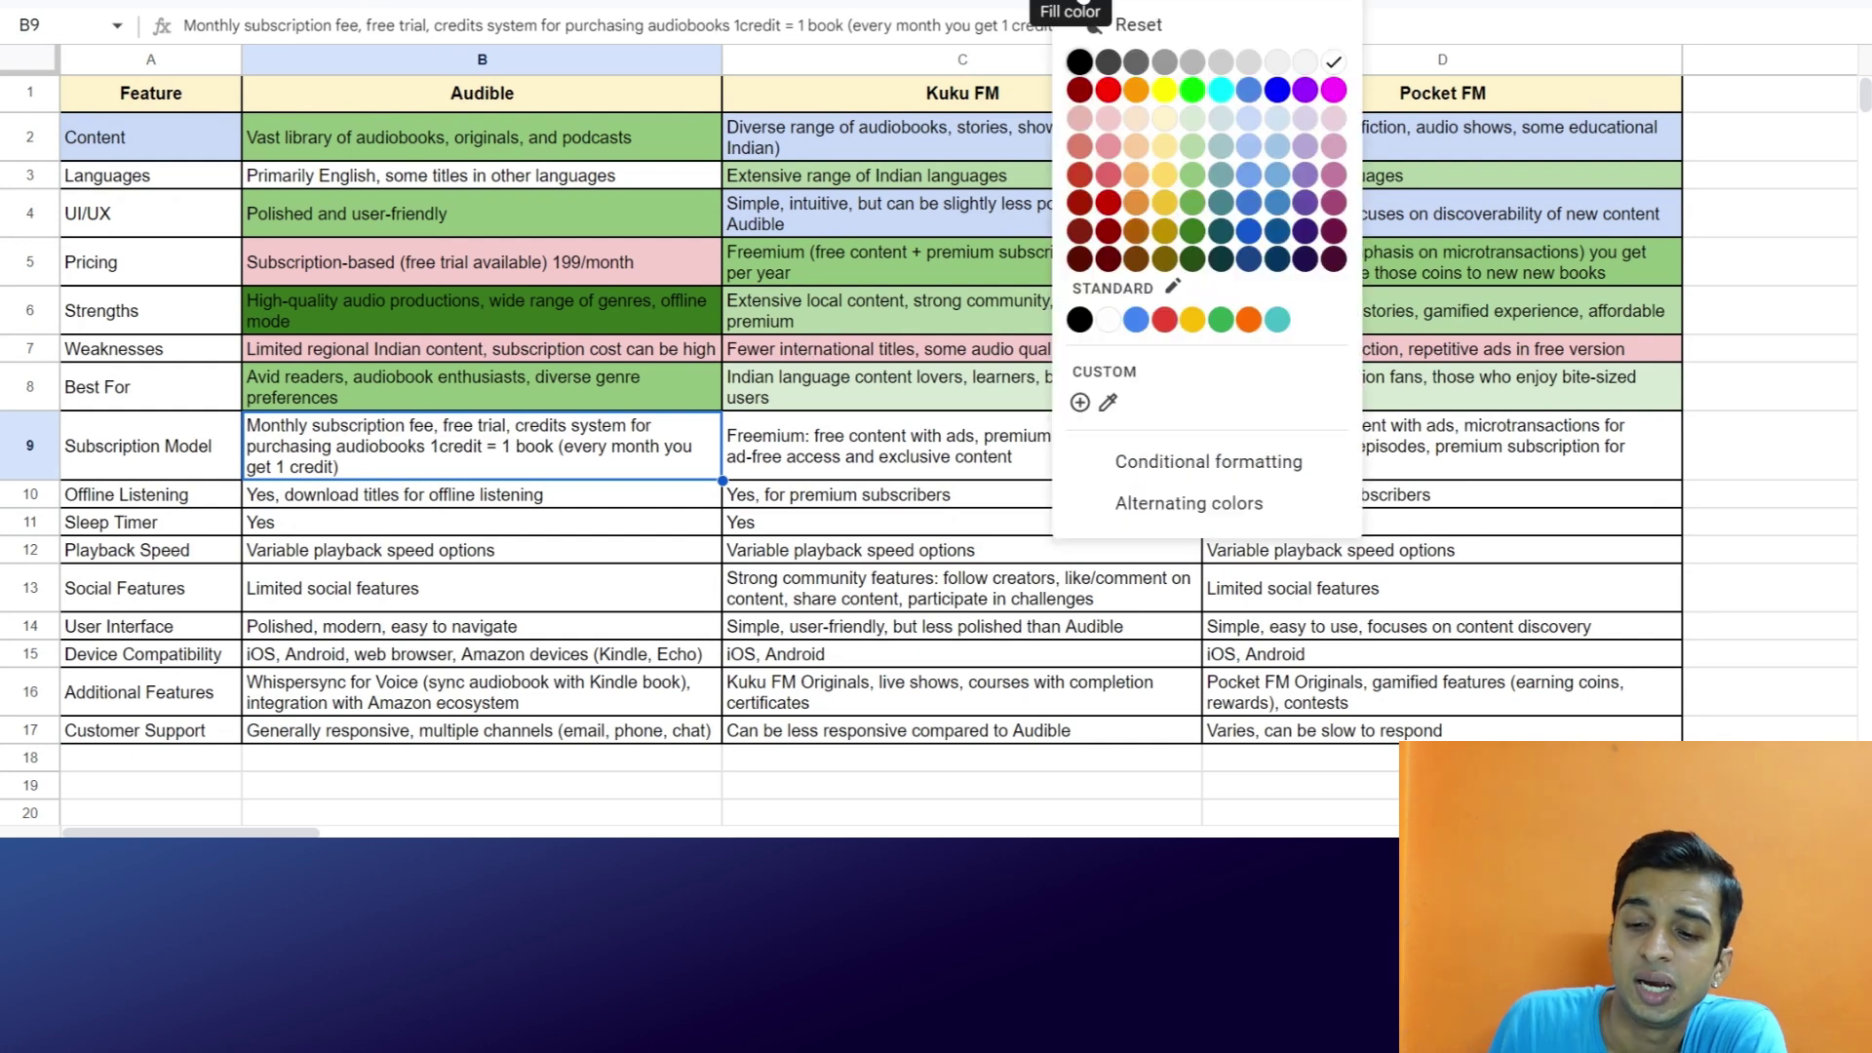
left_click(1193, 129)
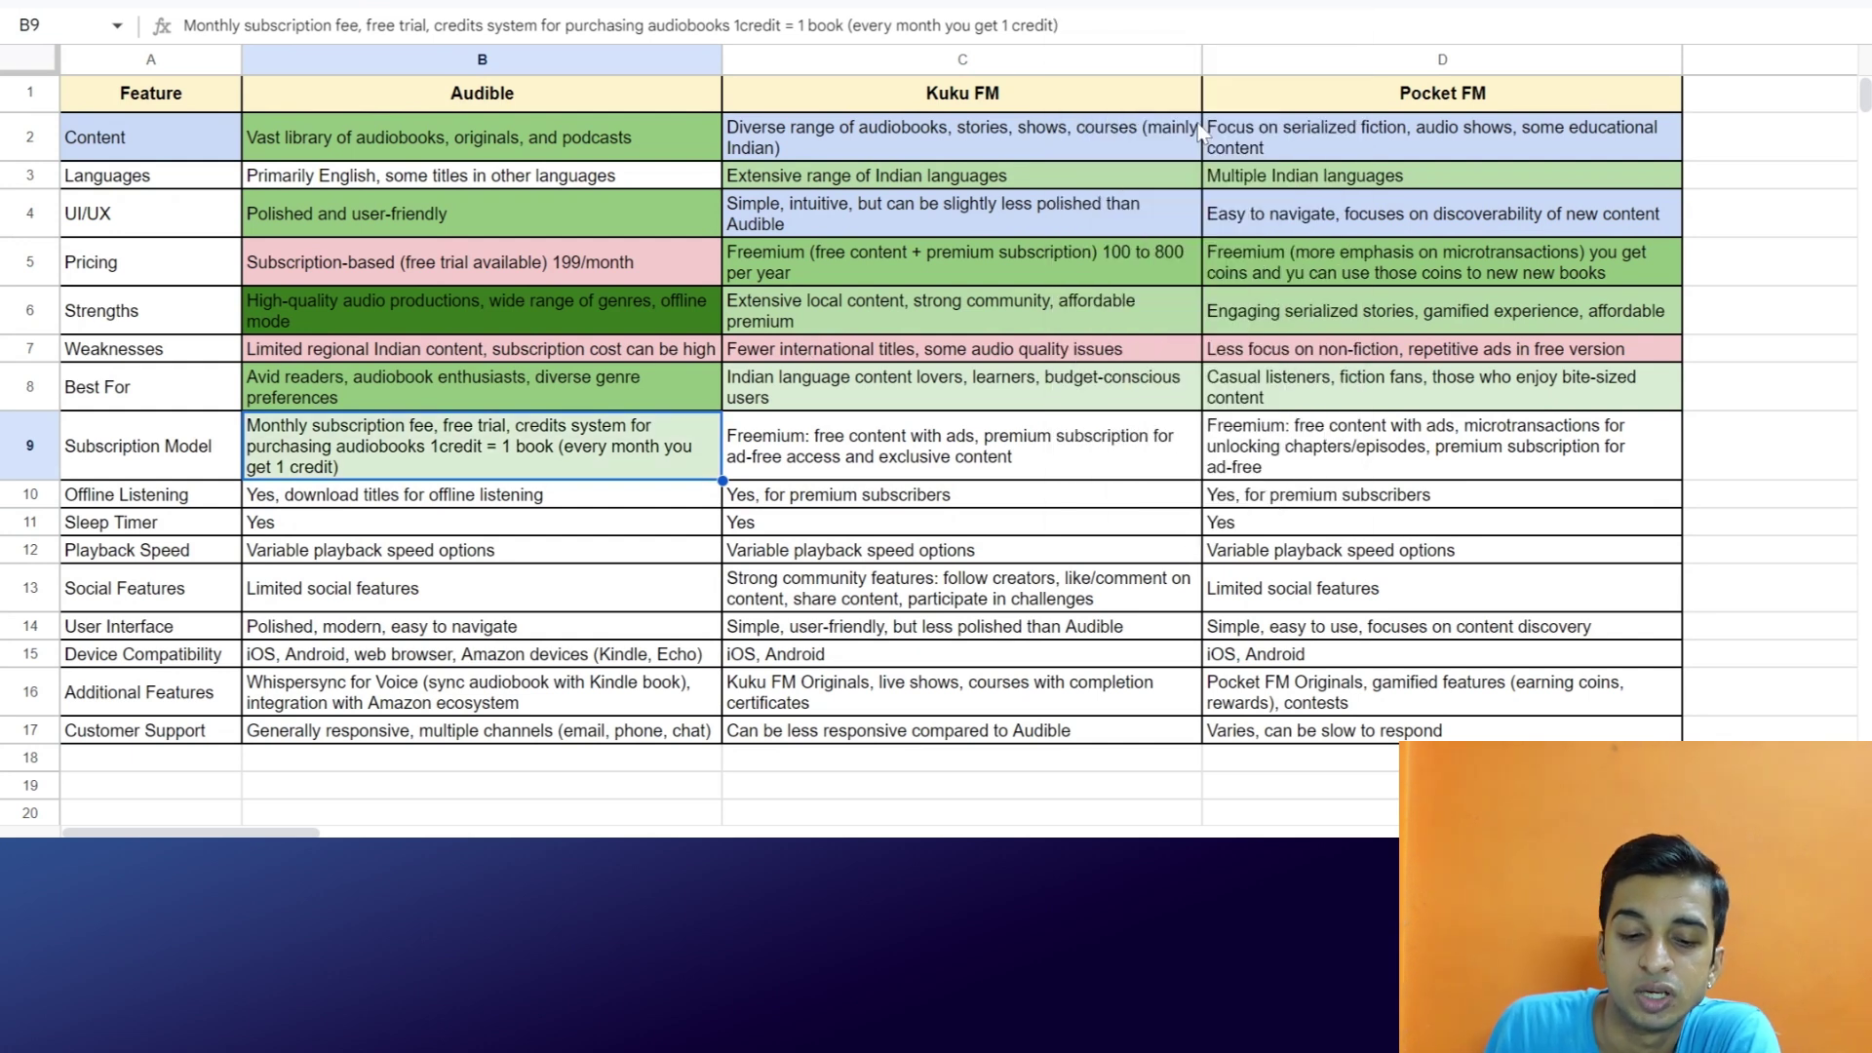
Fill the Kuku FM and Pocket FM Subscription Model cells C9 and D9 green
left_click(852, 473)
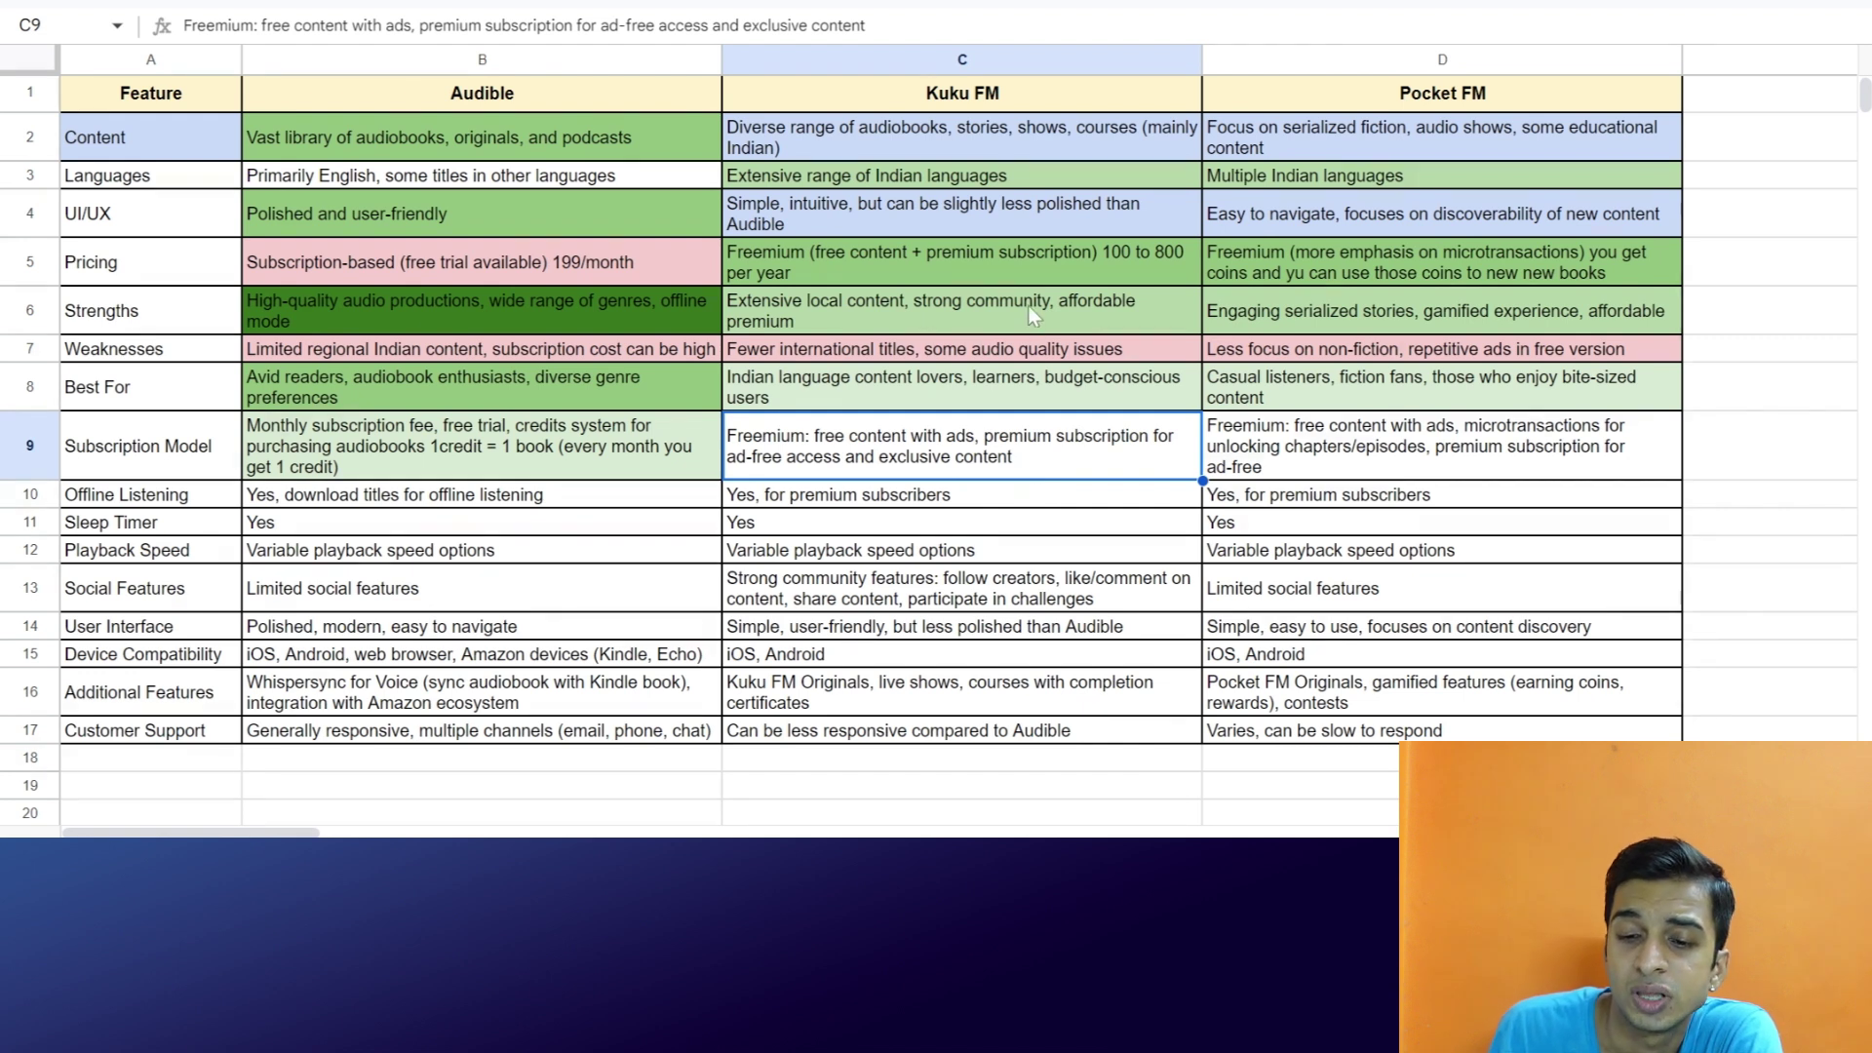
left_click(1084, 0)
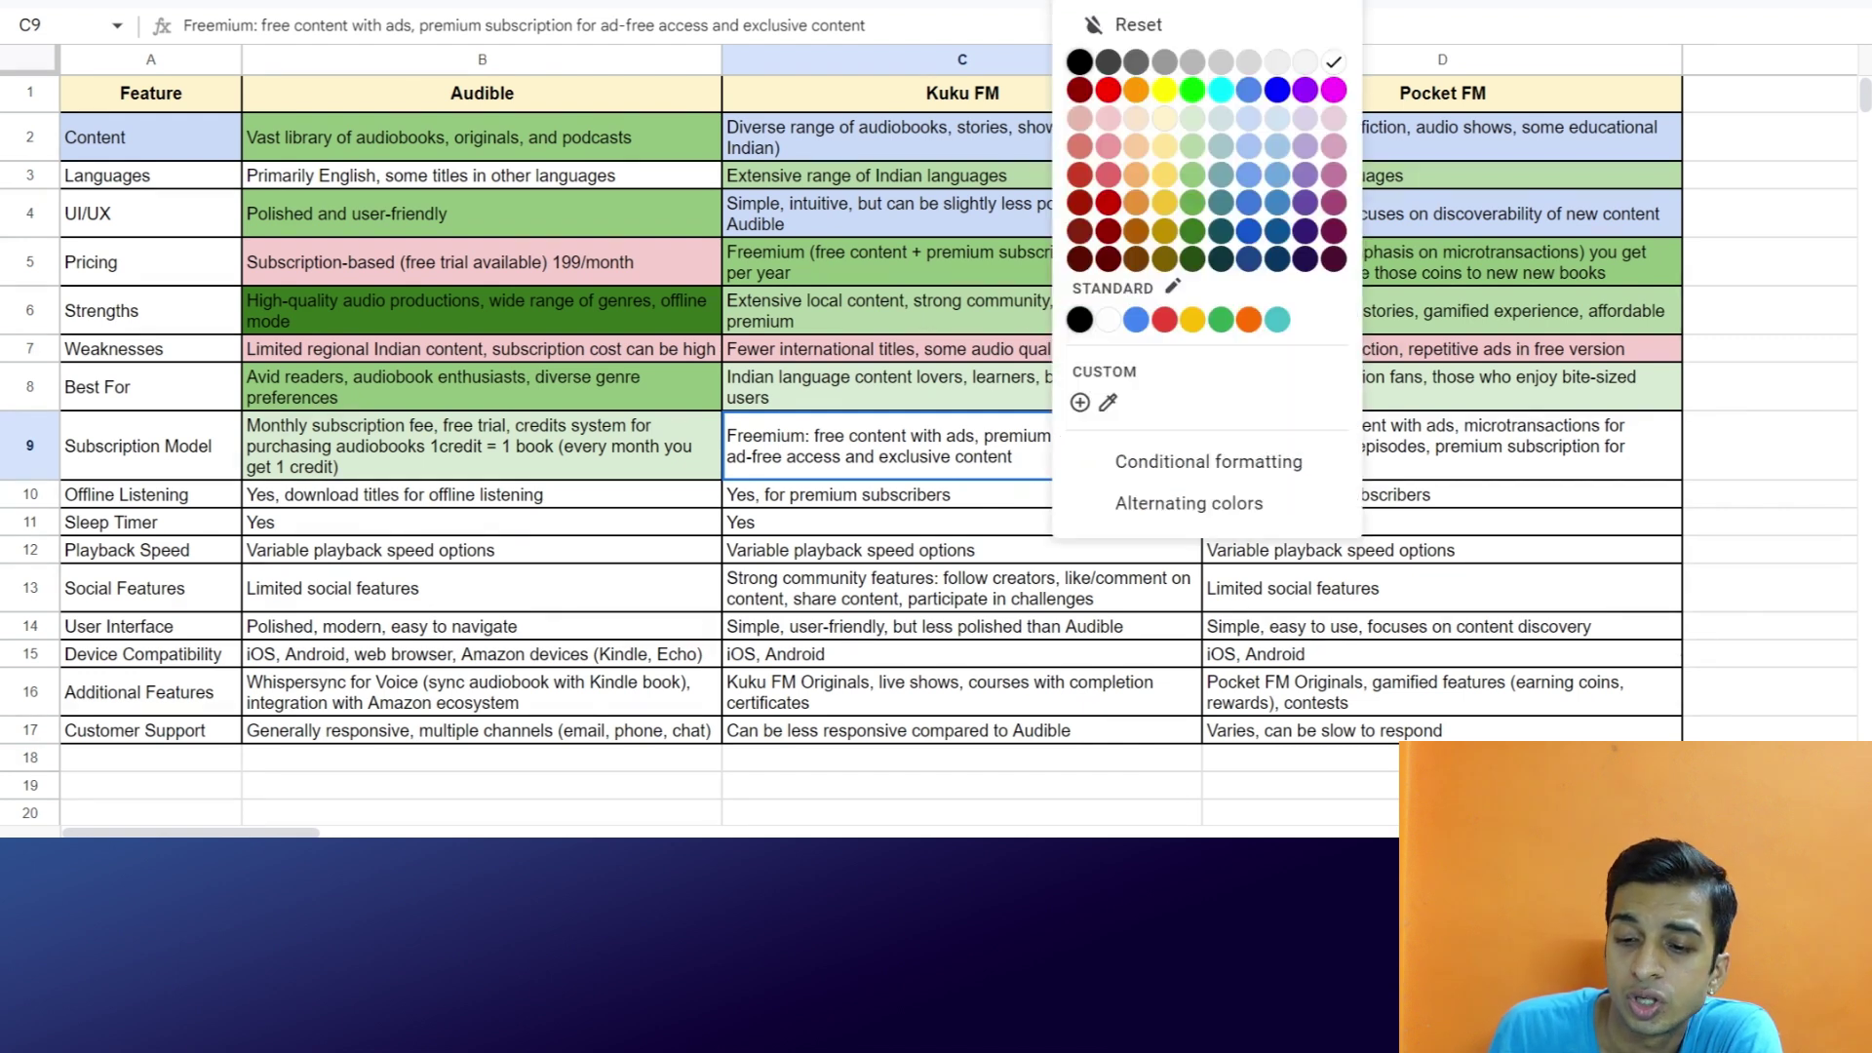
left_click(1192, 202)
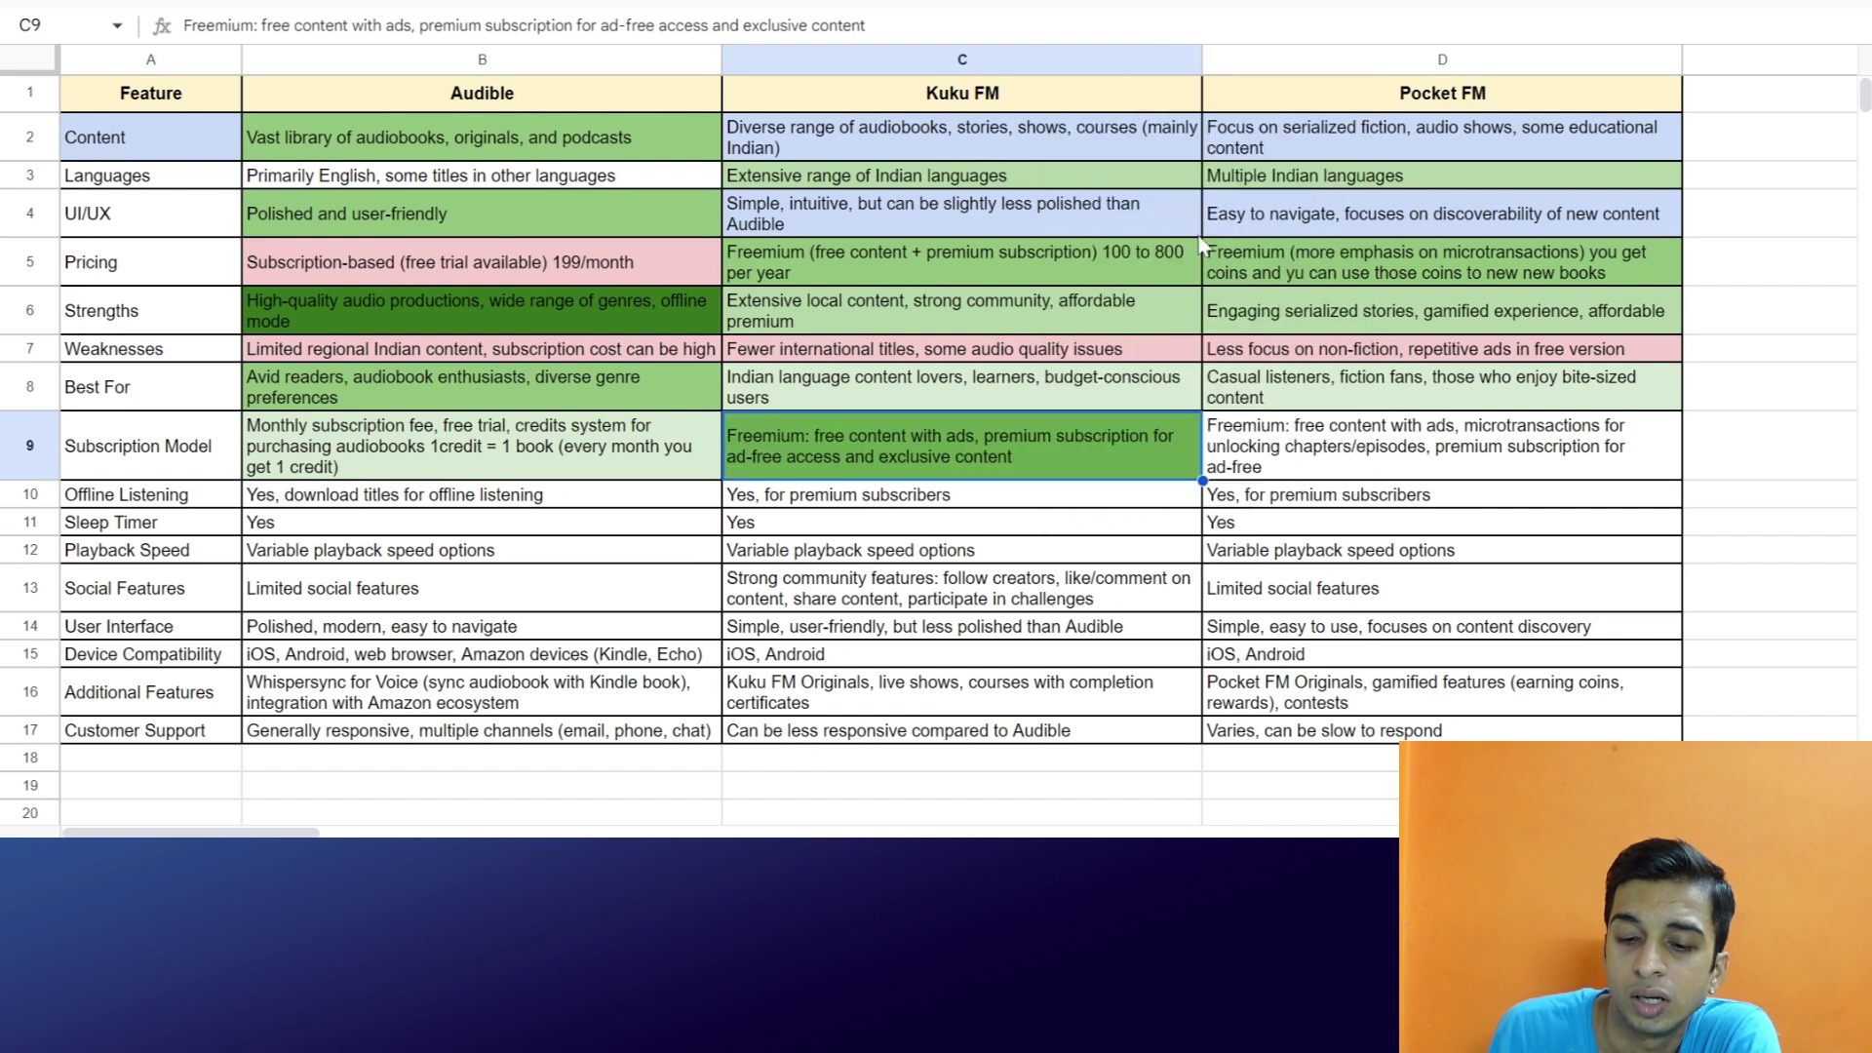
left_click(1312, 463)
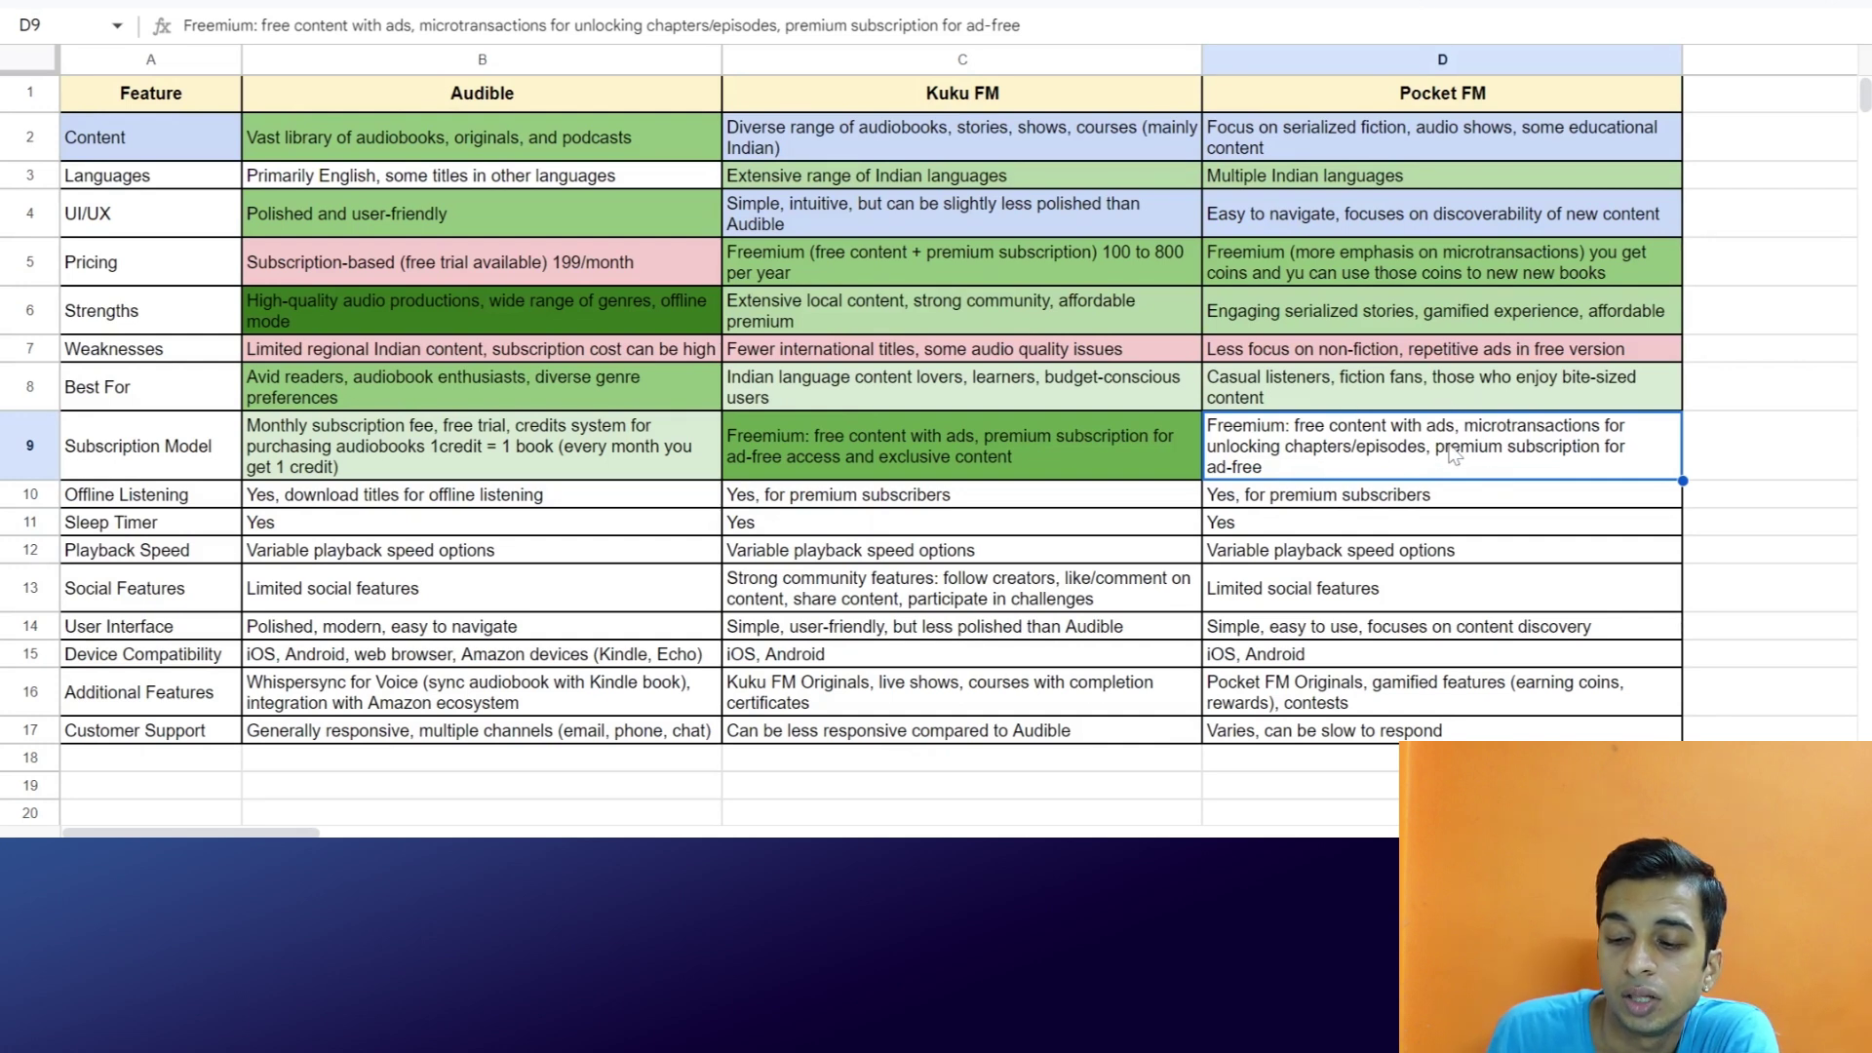
left_click(1088, 7)
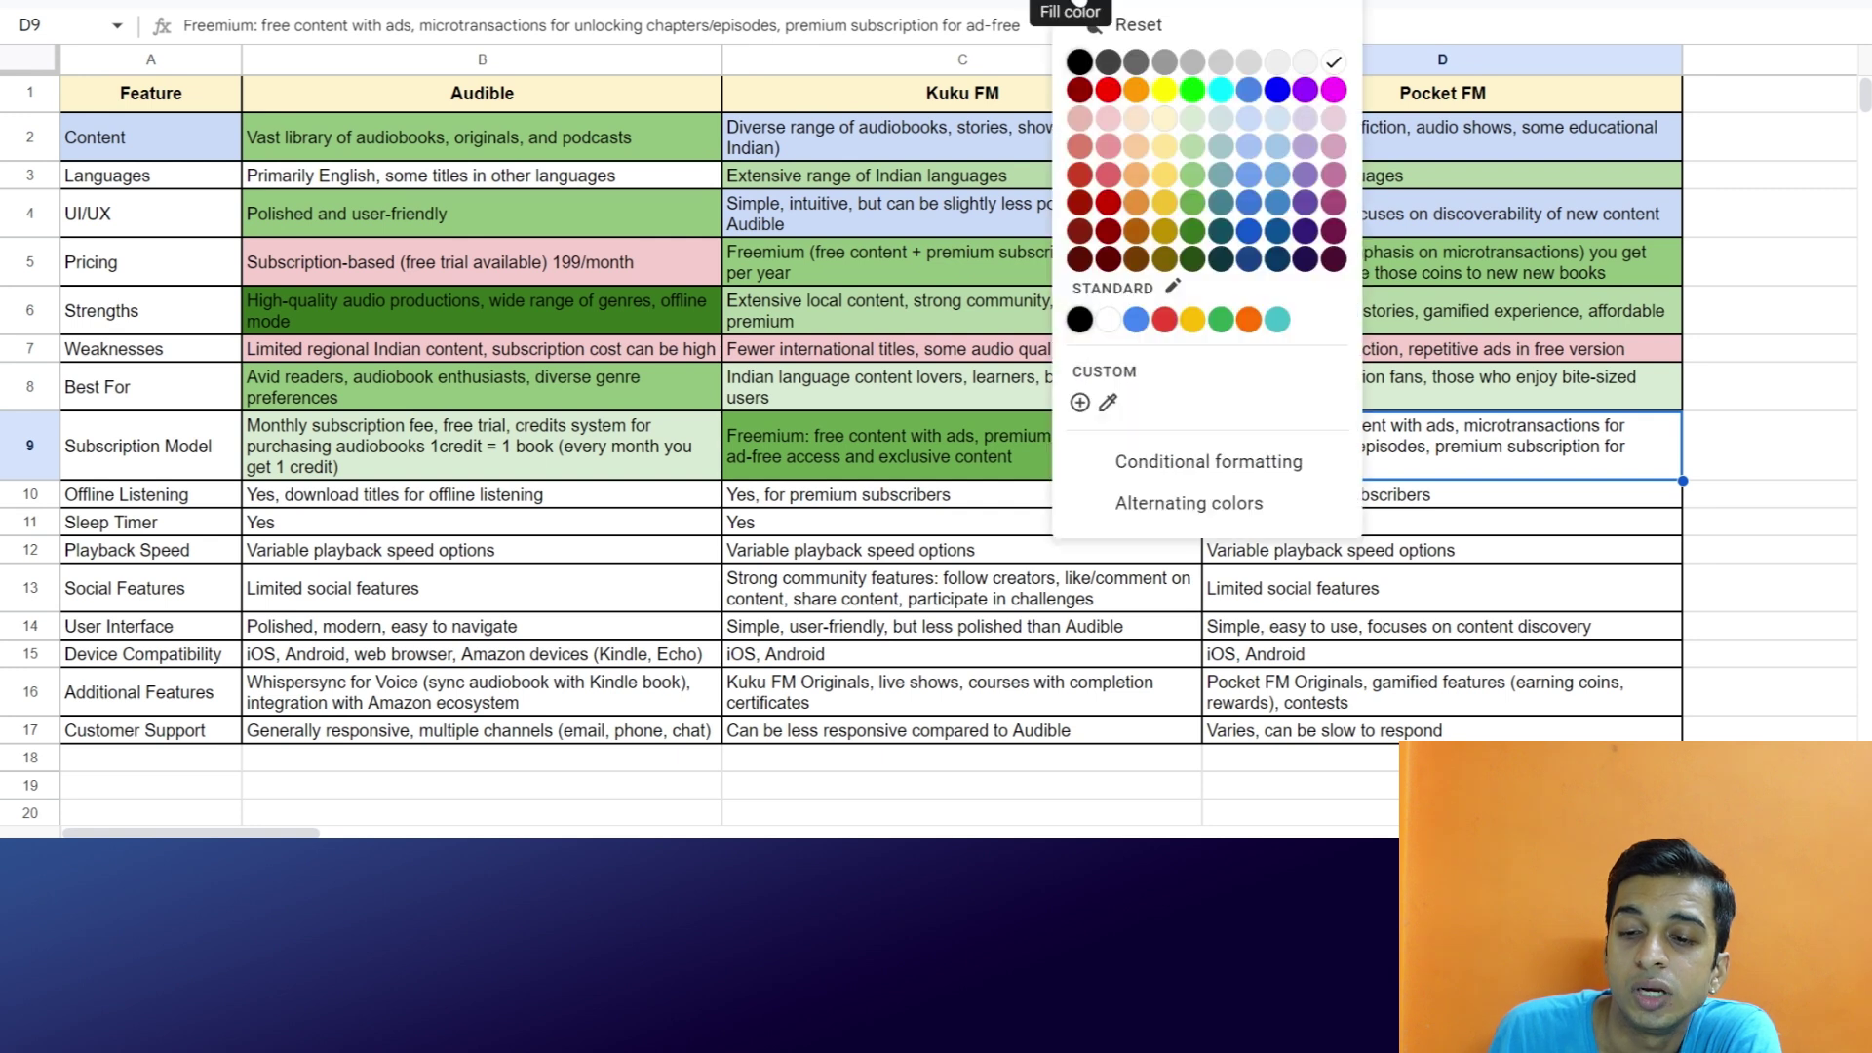
left_click(1195, 210)
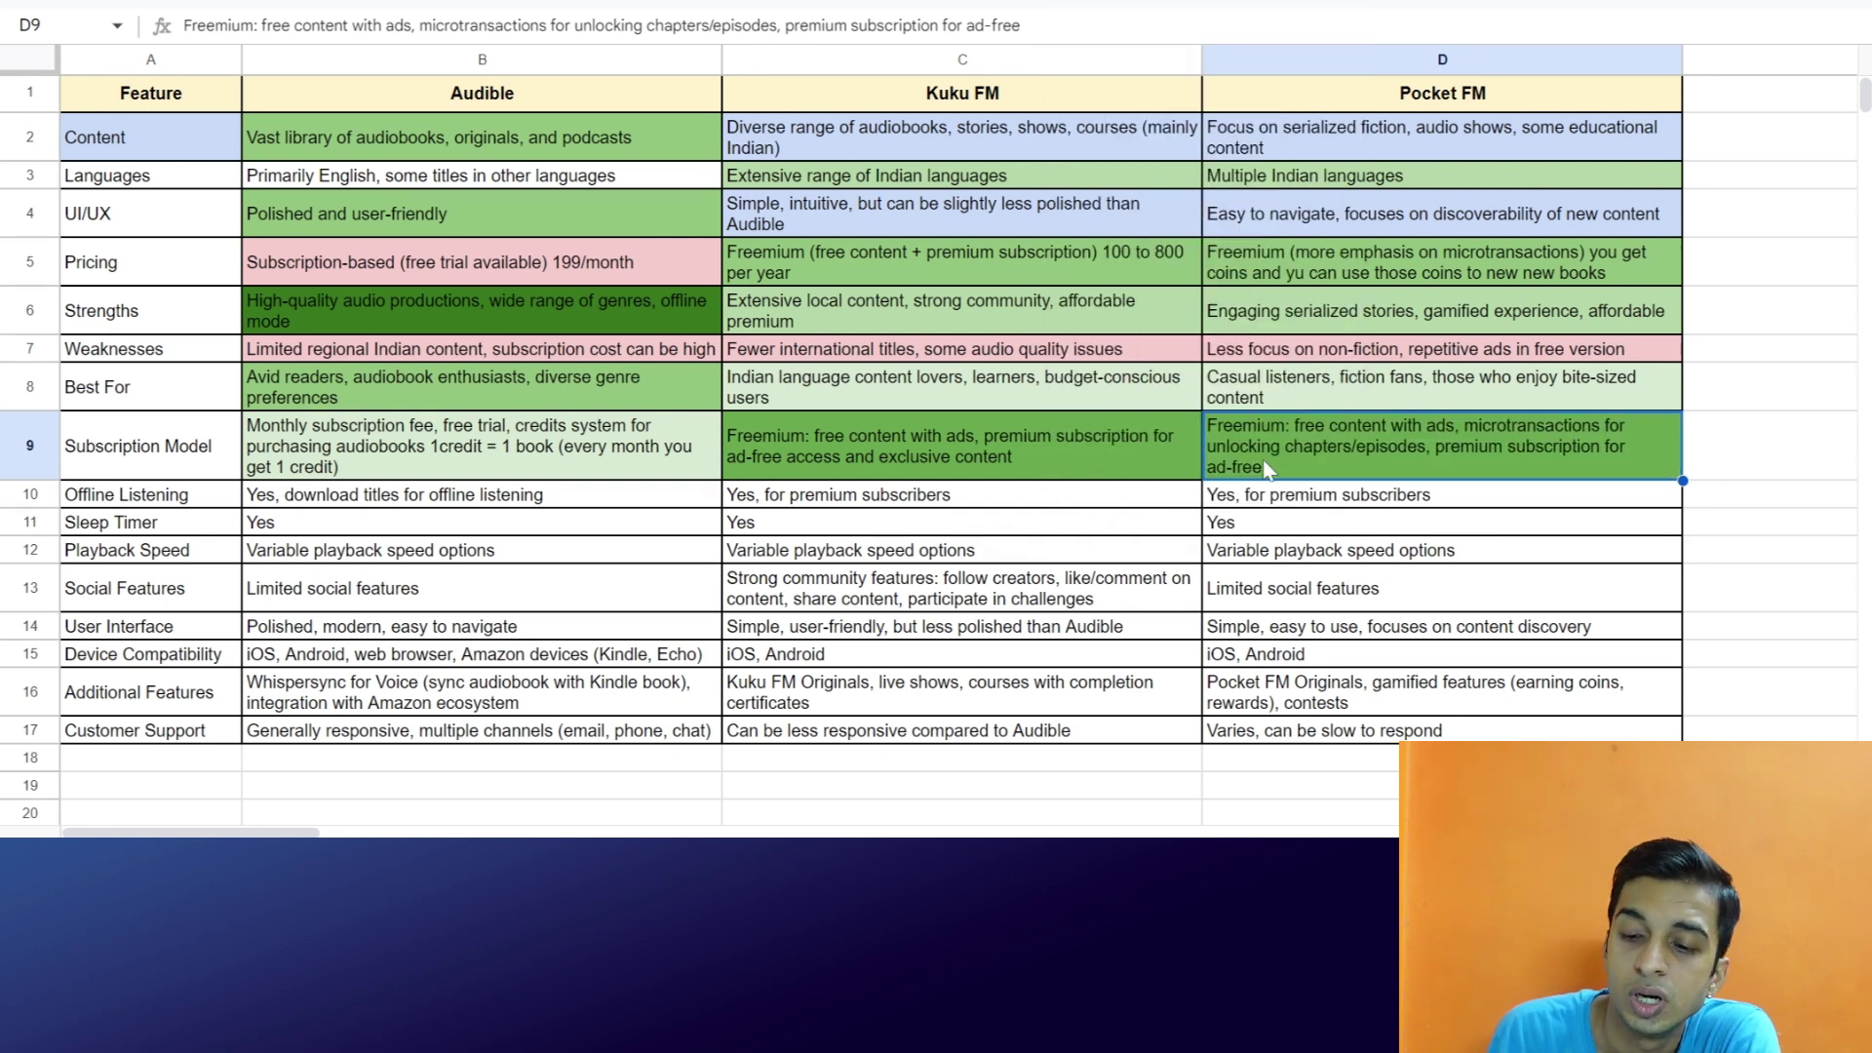
Fill the Offline Listening cells B10:D10 light green for all three apps
left_click(183, 500)
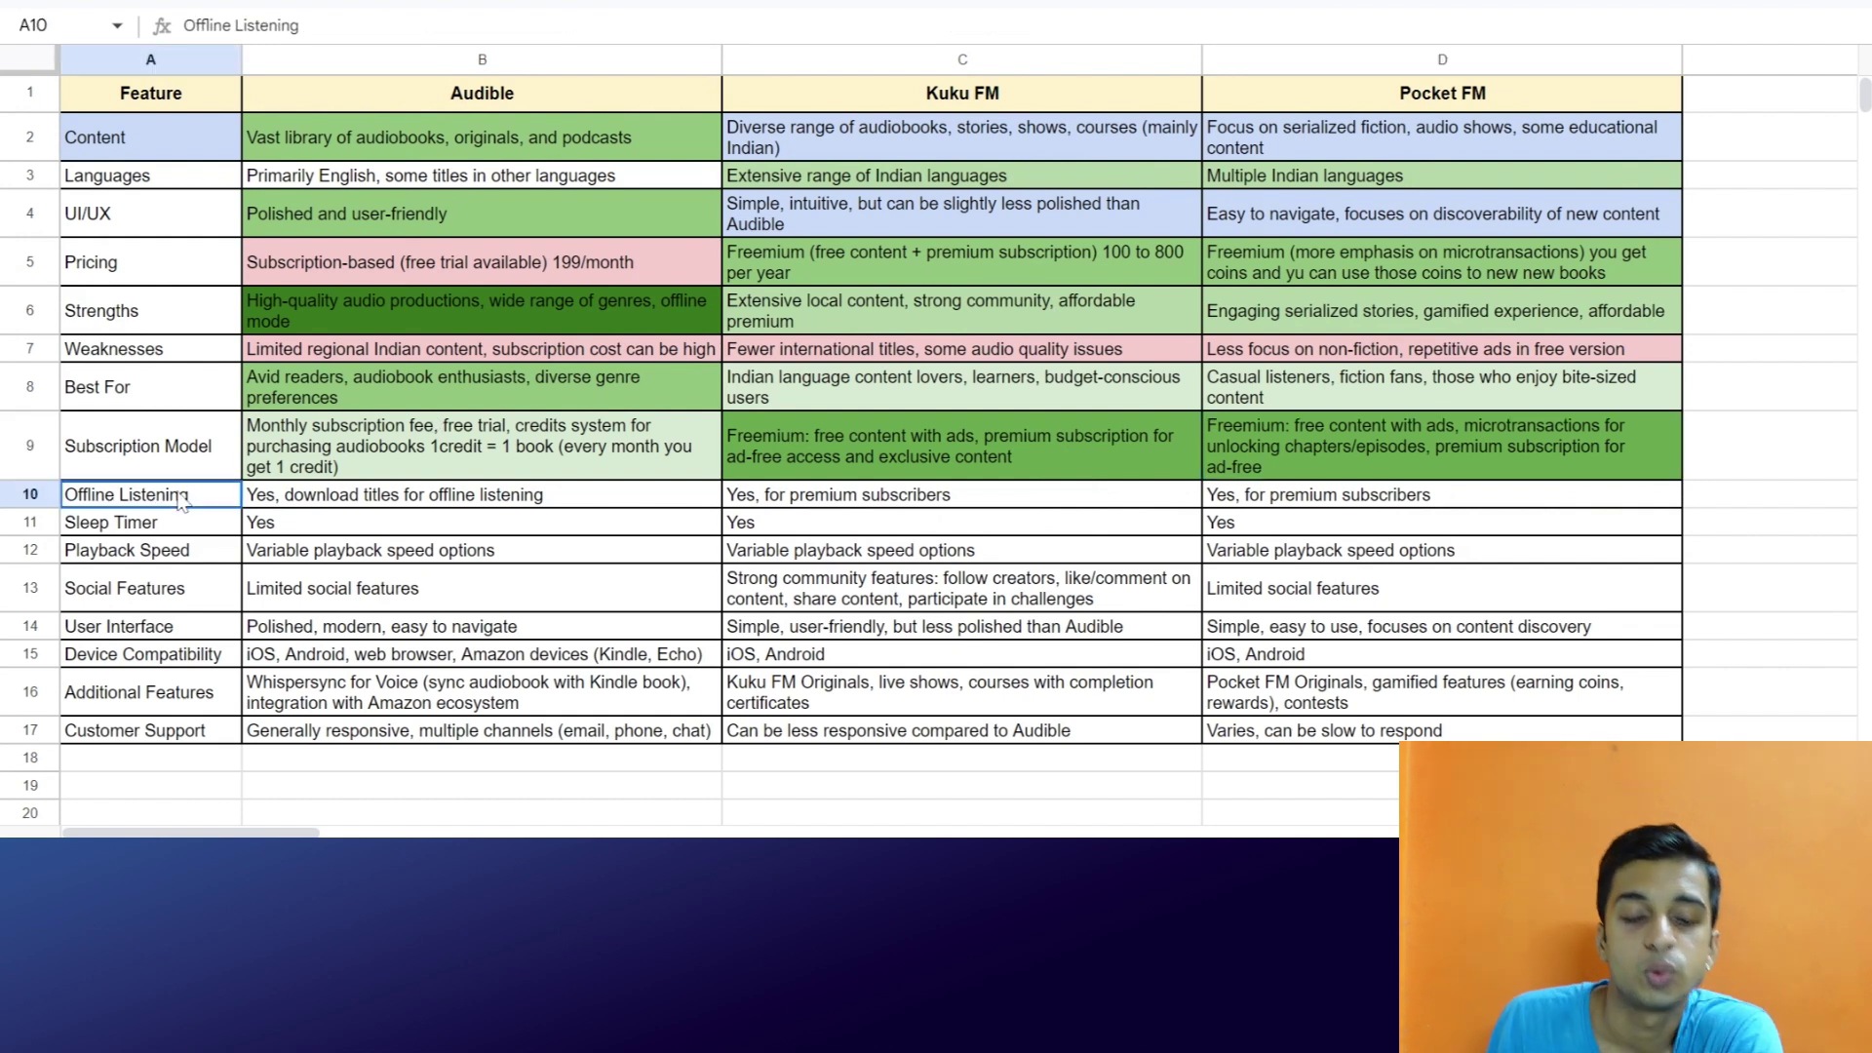
left_click(315, 503)
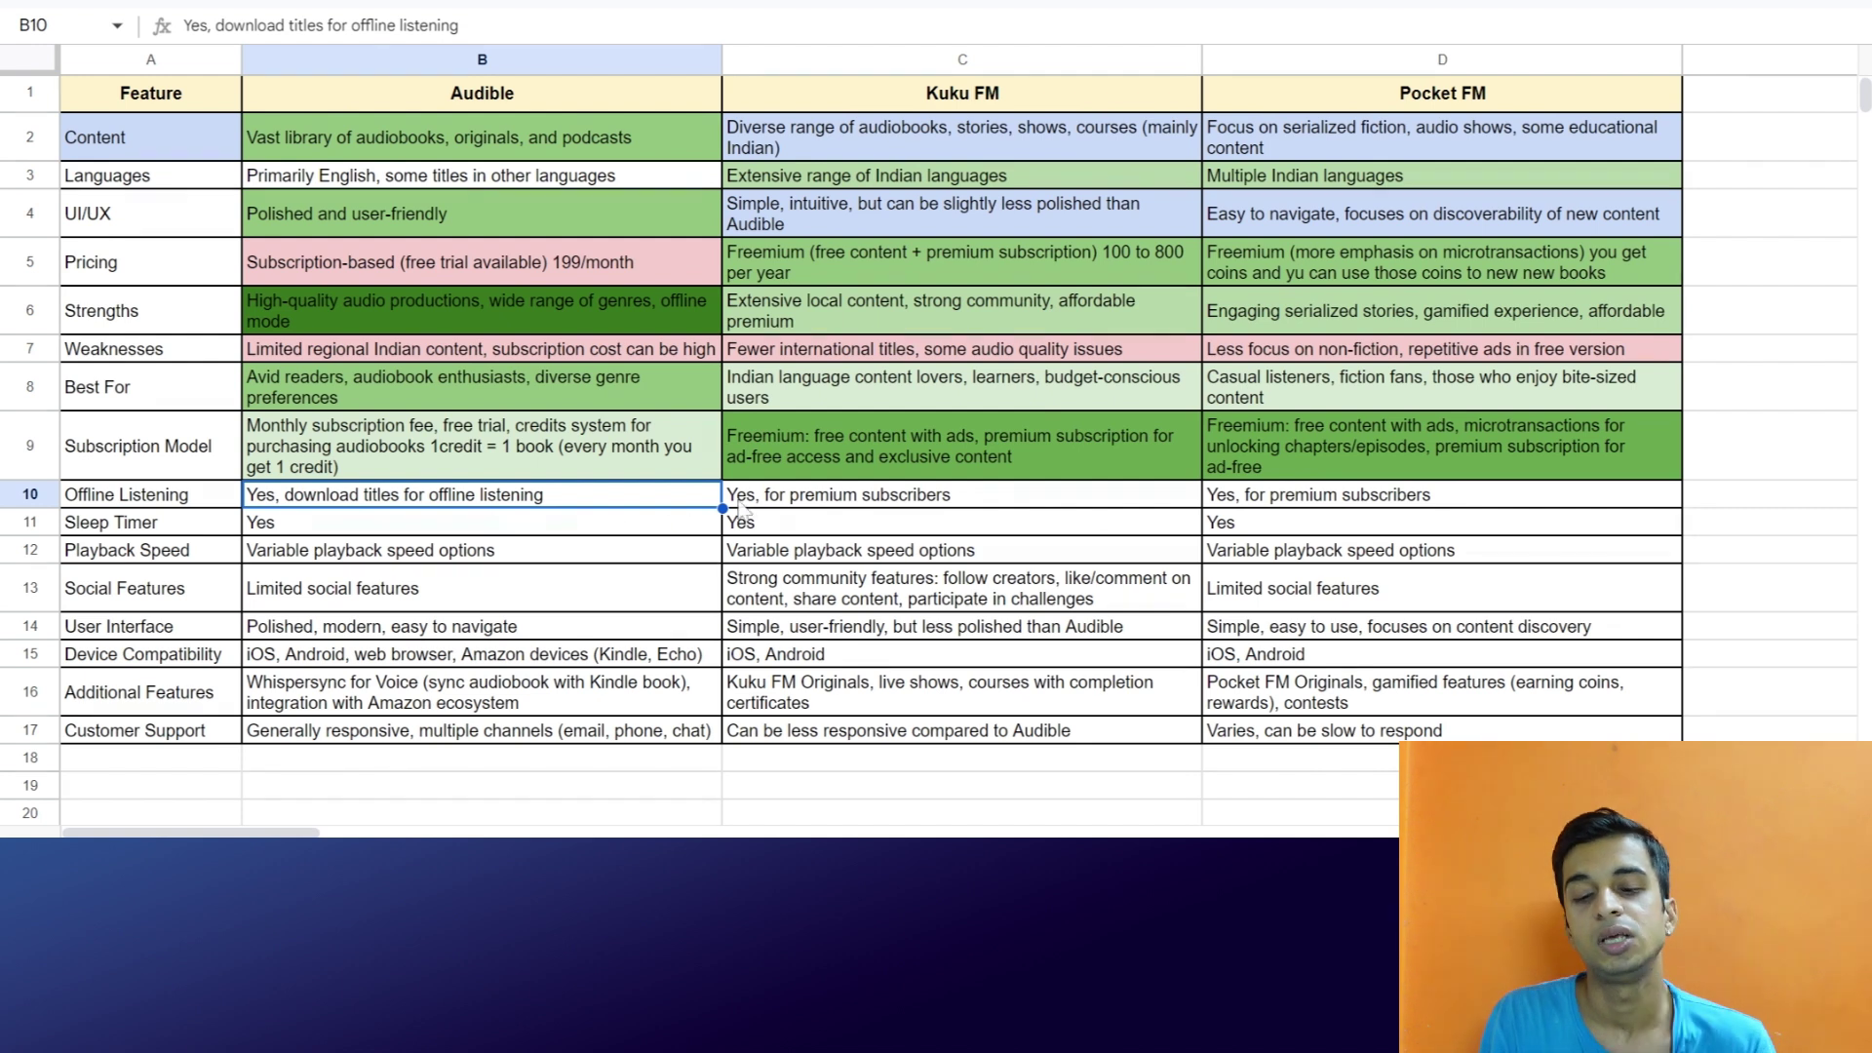
left_click(795, 507)
key("Right")
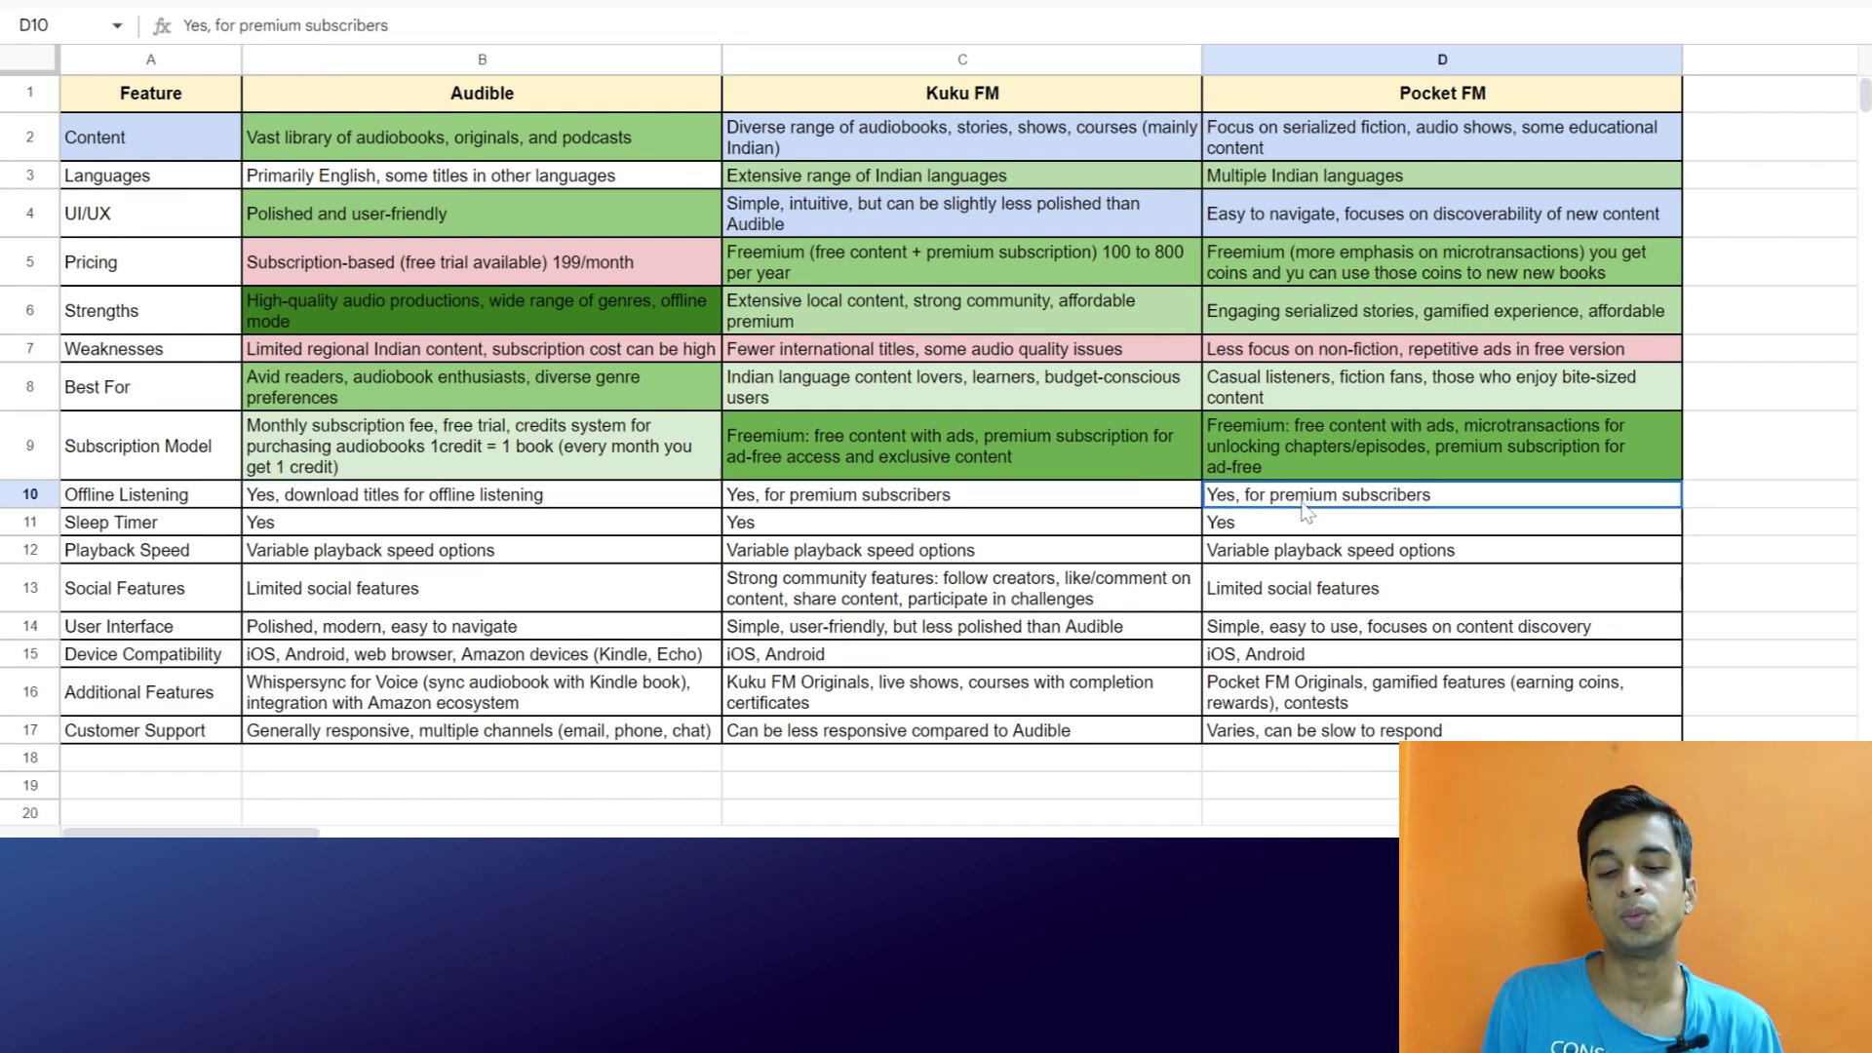
left_click_drag(659, 496, 1308, 501)
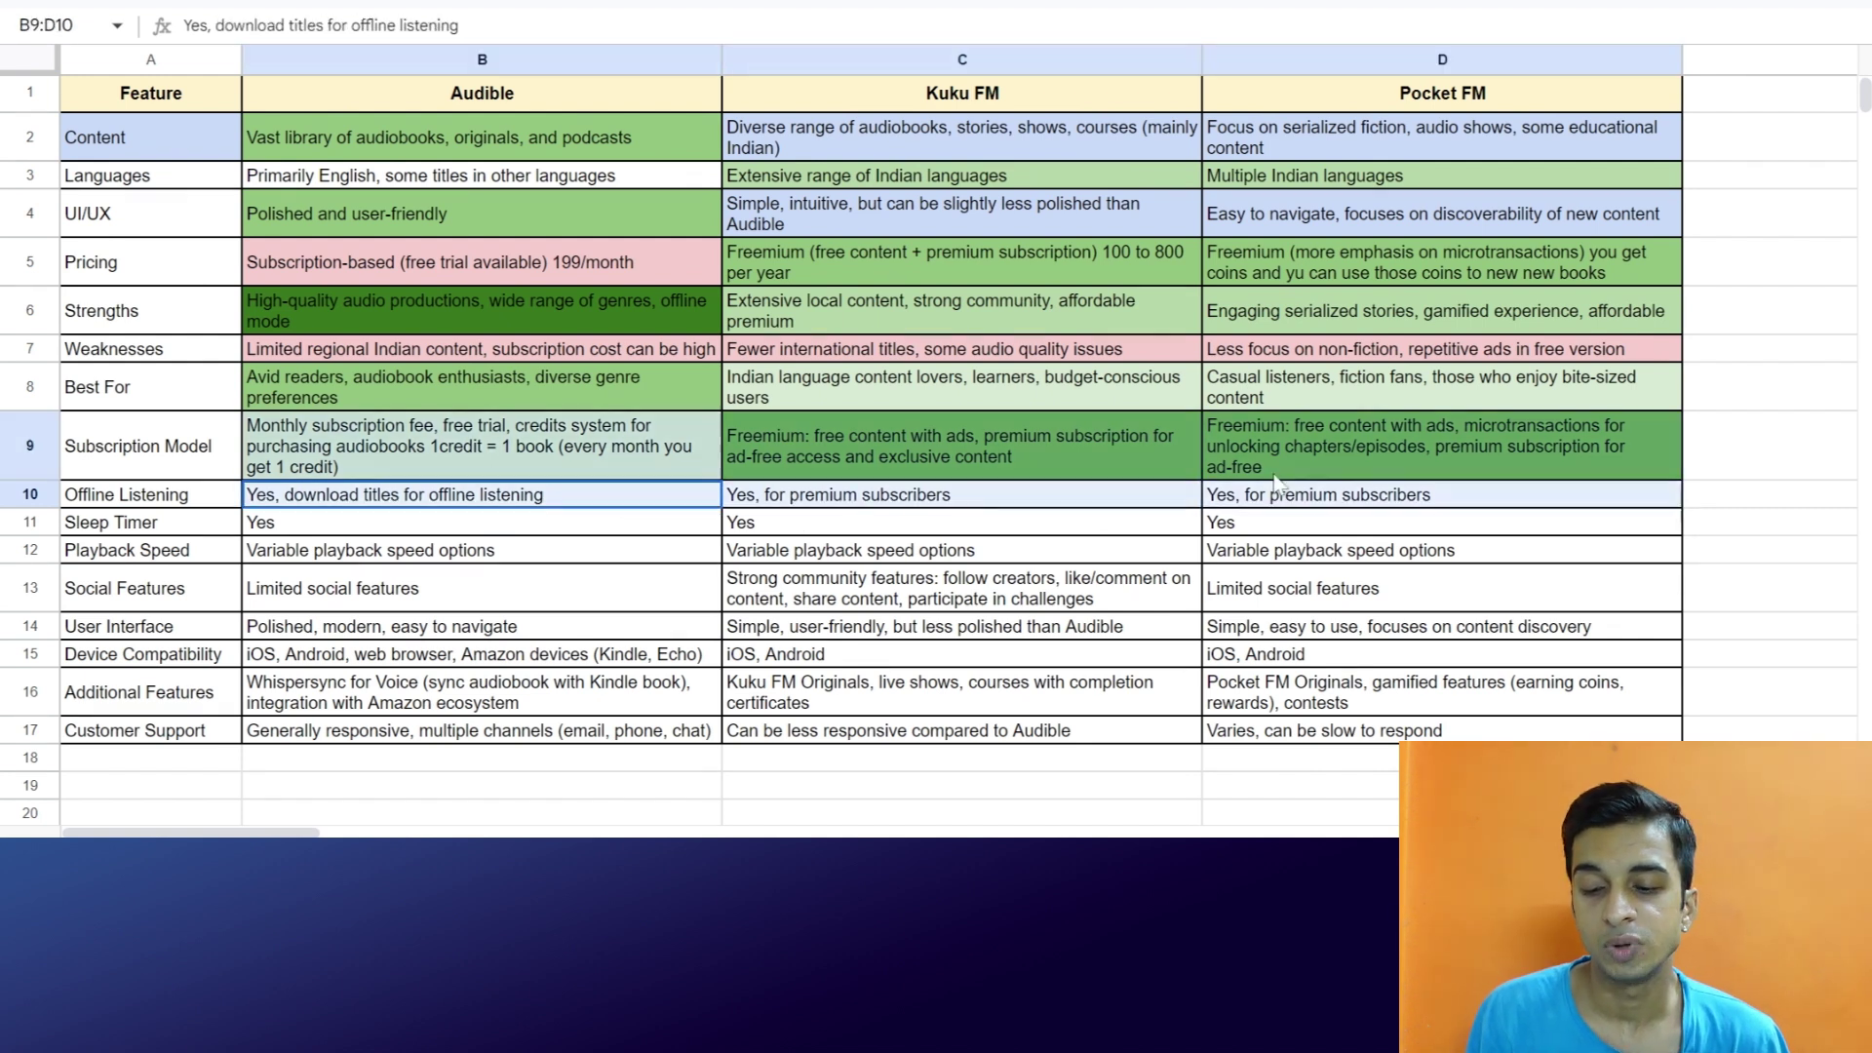
left_click(1079, 3)
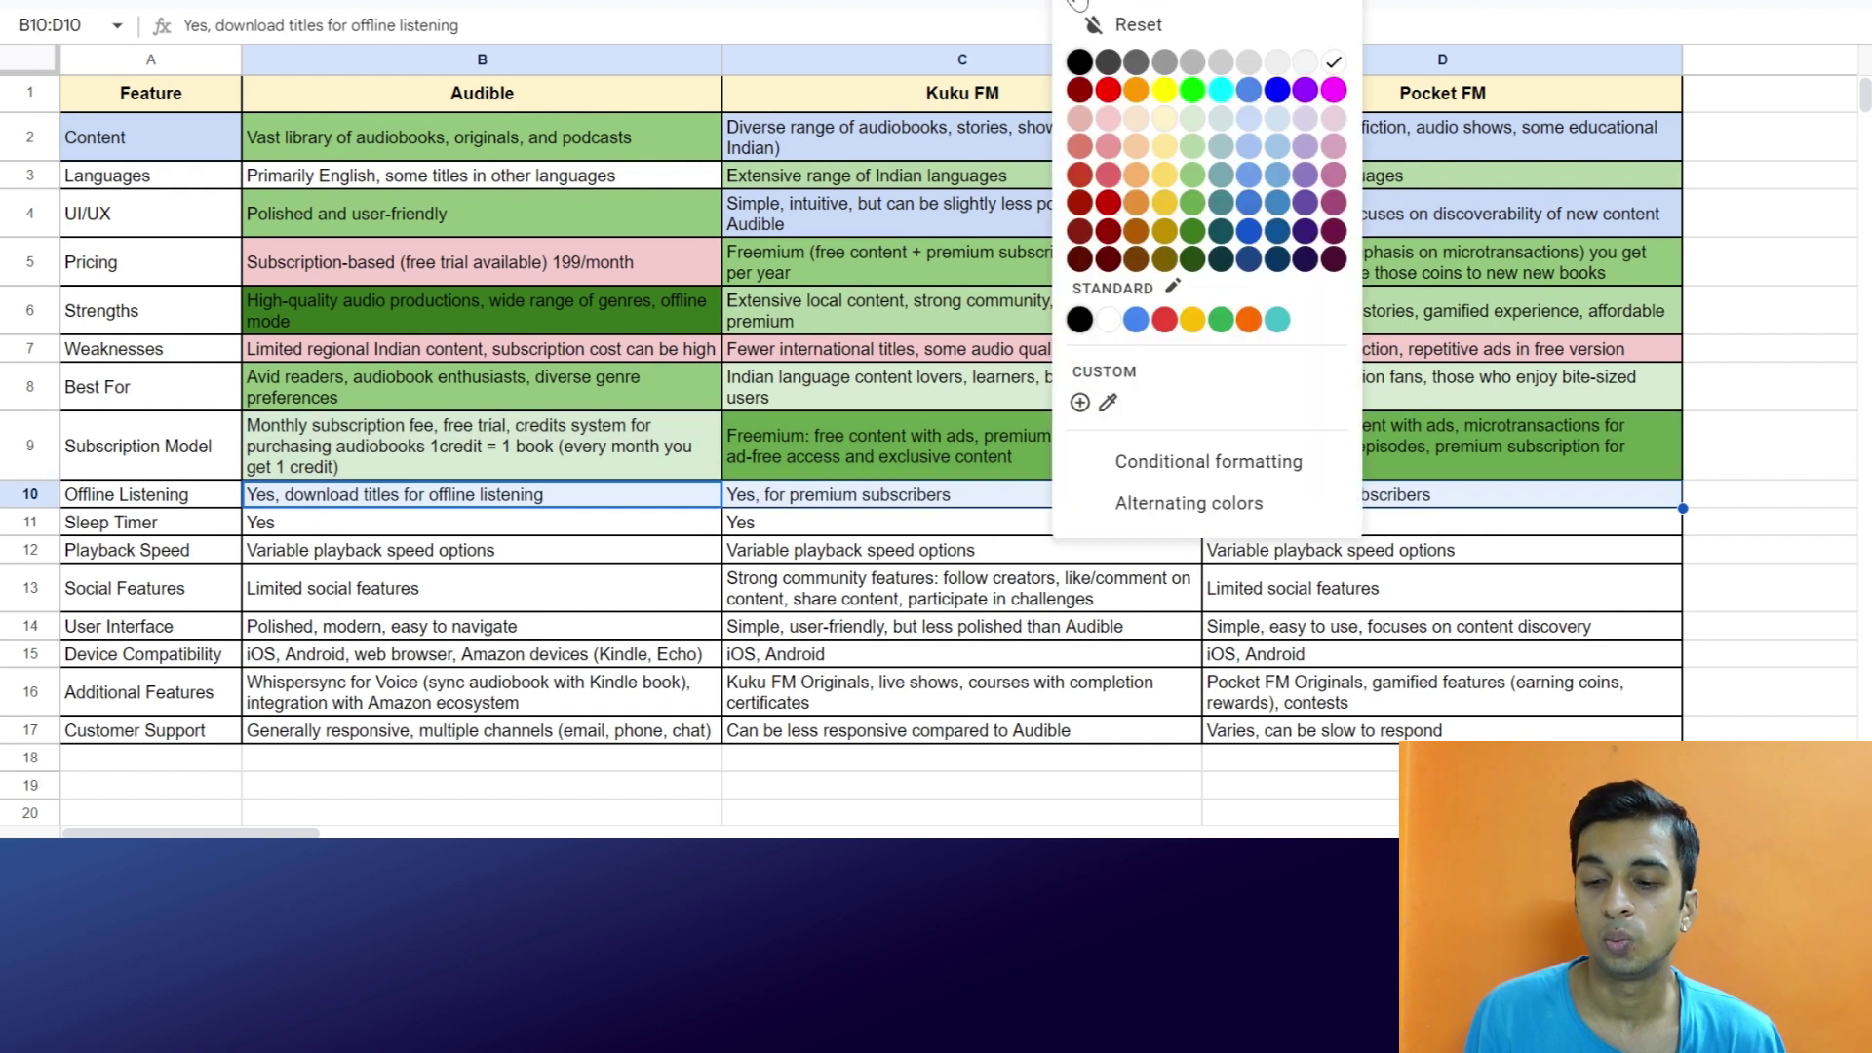
left_click(1195, 173)
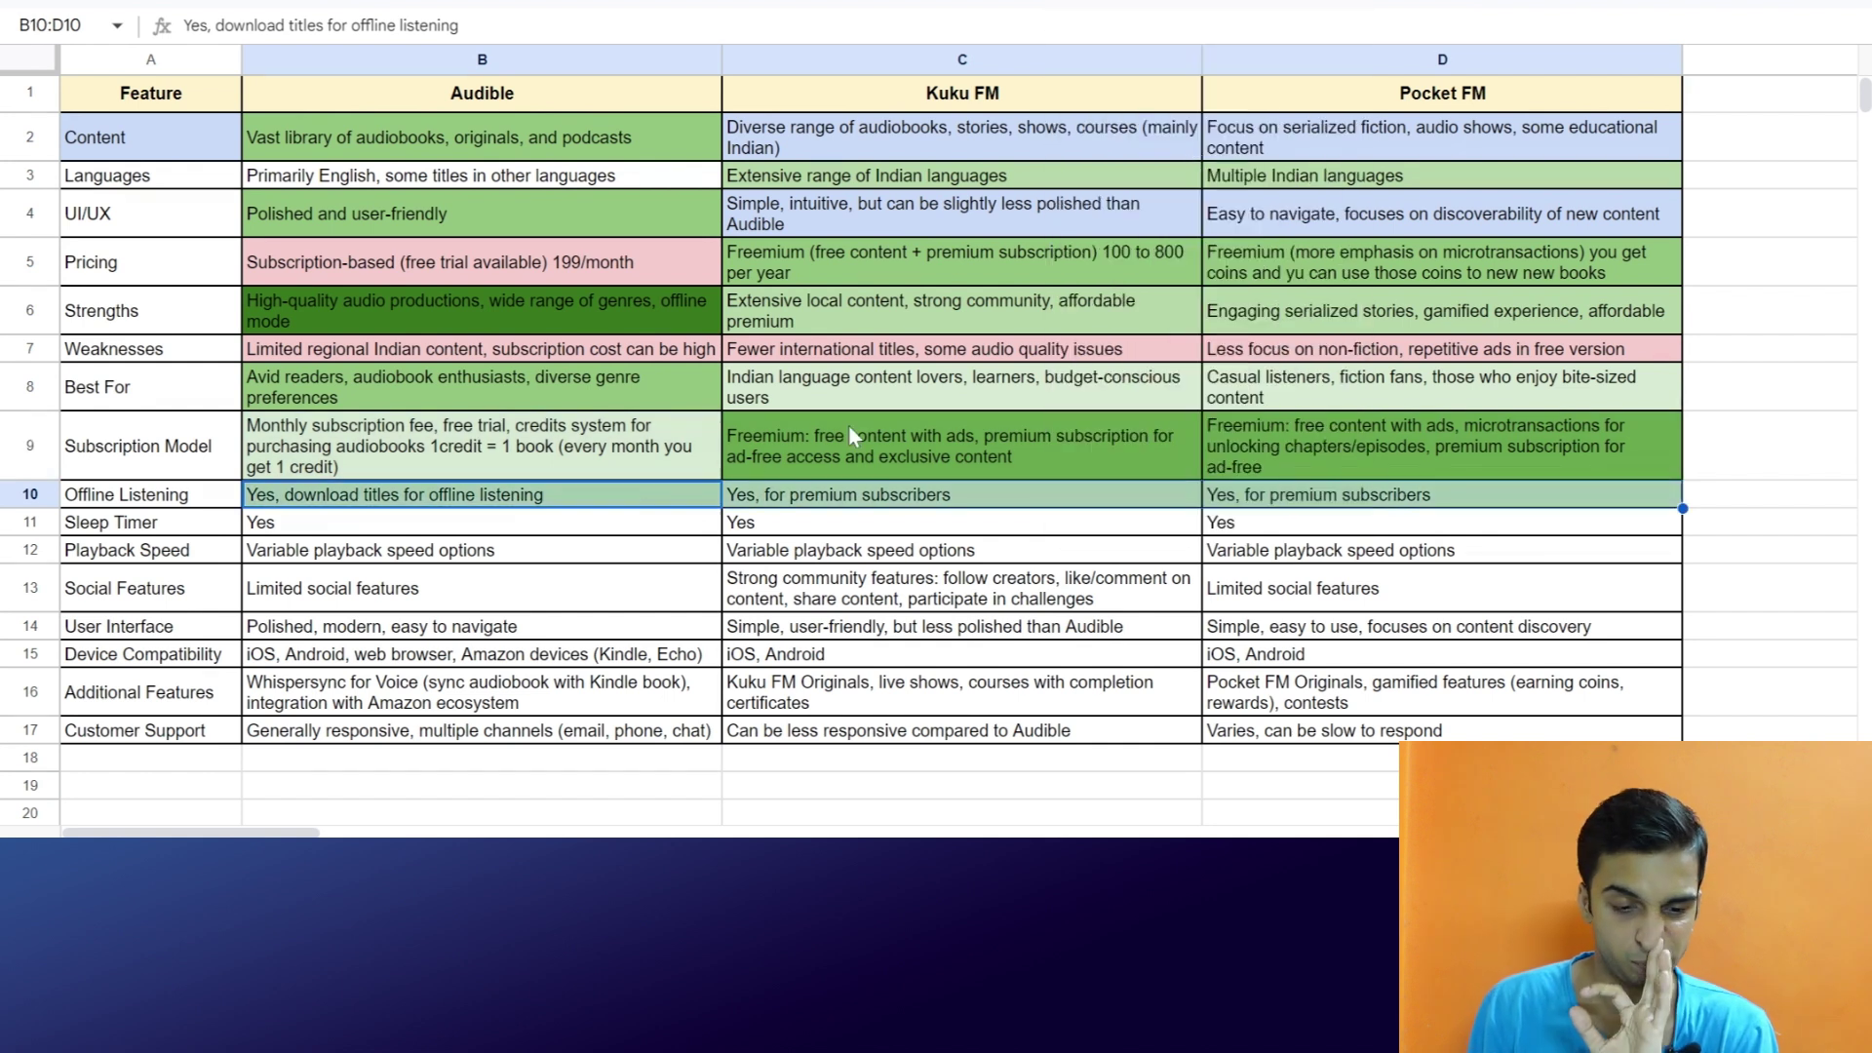
Fill the Sleep Timer cells B11:D11 light green
left_click(179, 533)
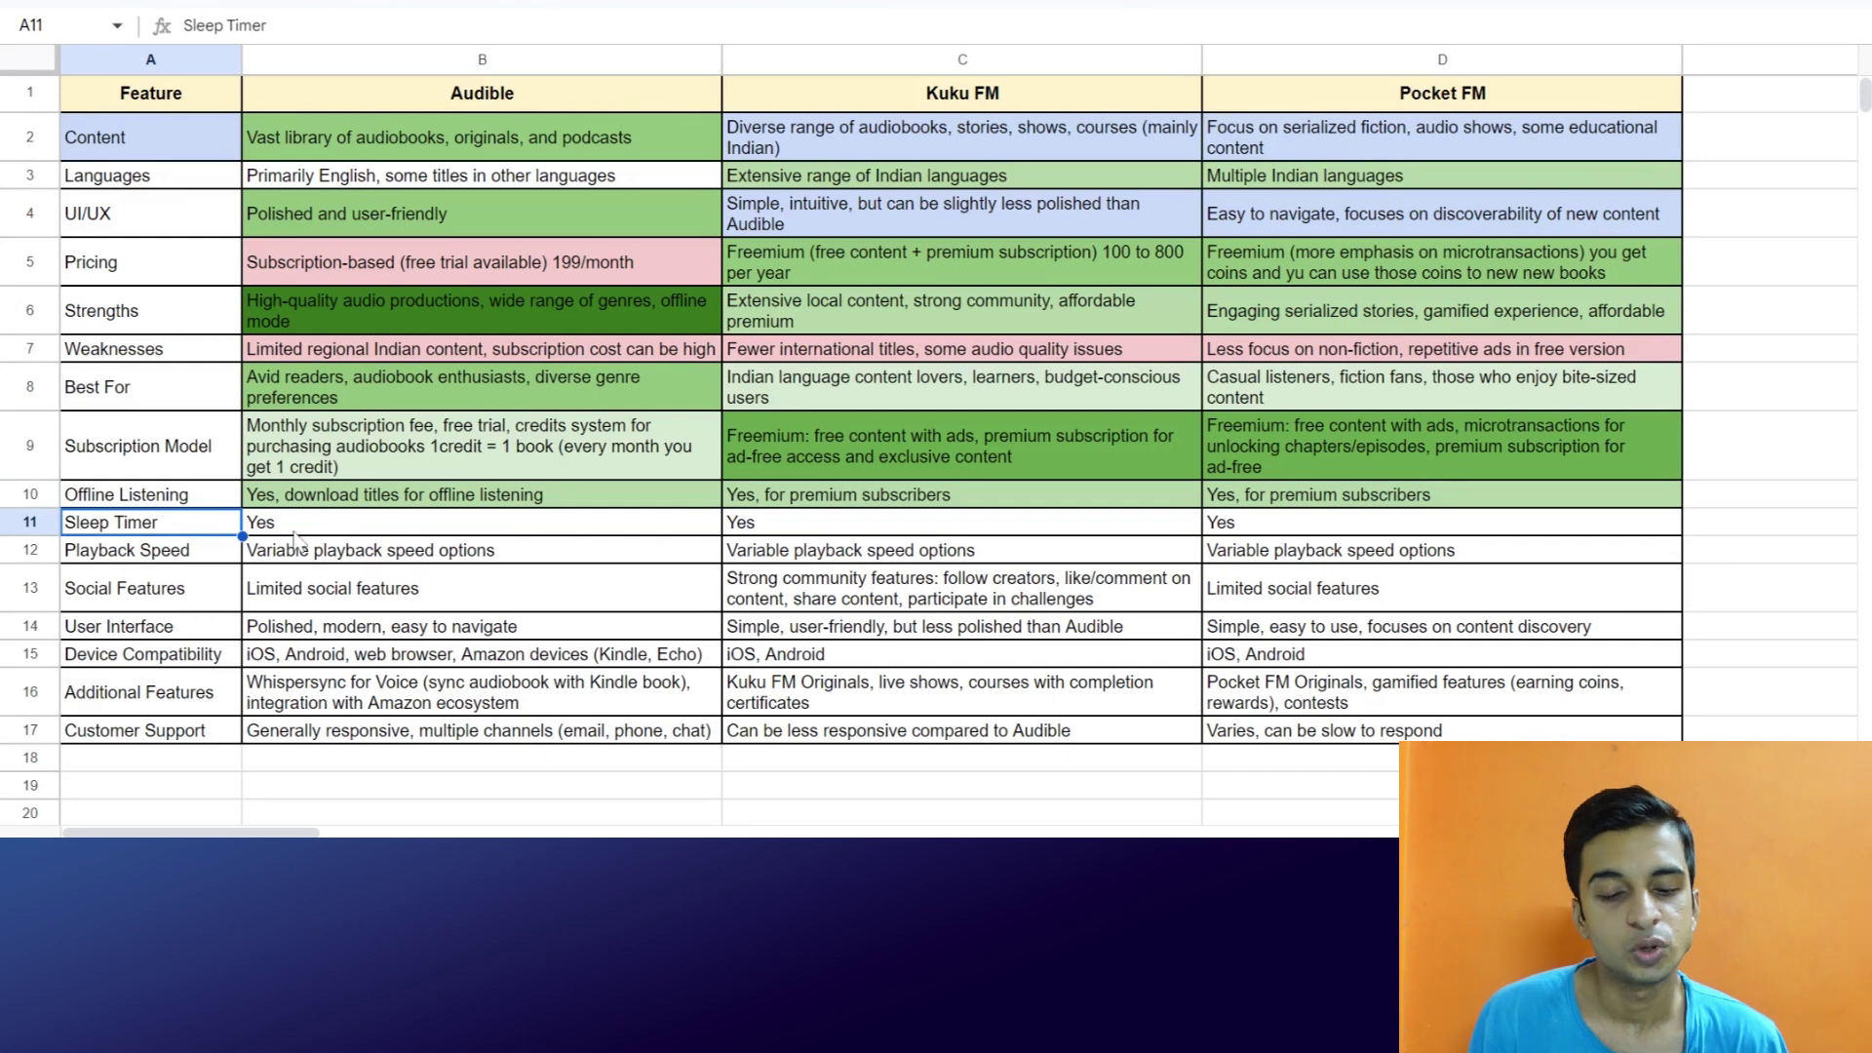
left_click_drag(298, 539, 891, 544)
left_click_drag(1066, 548, 1326, 537)
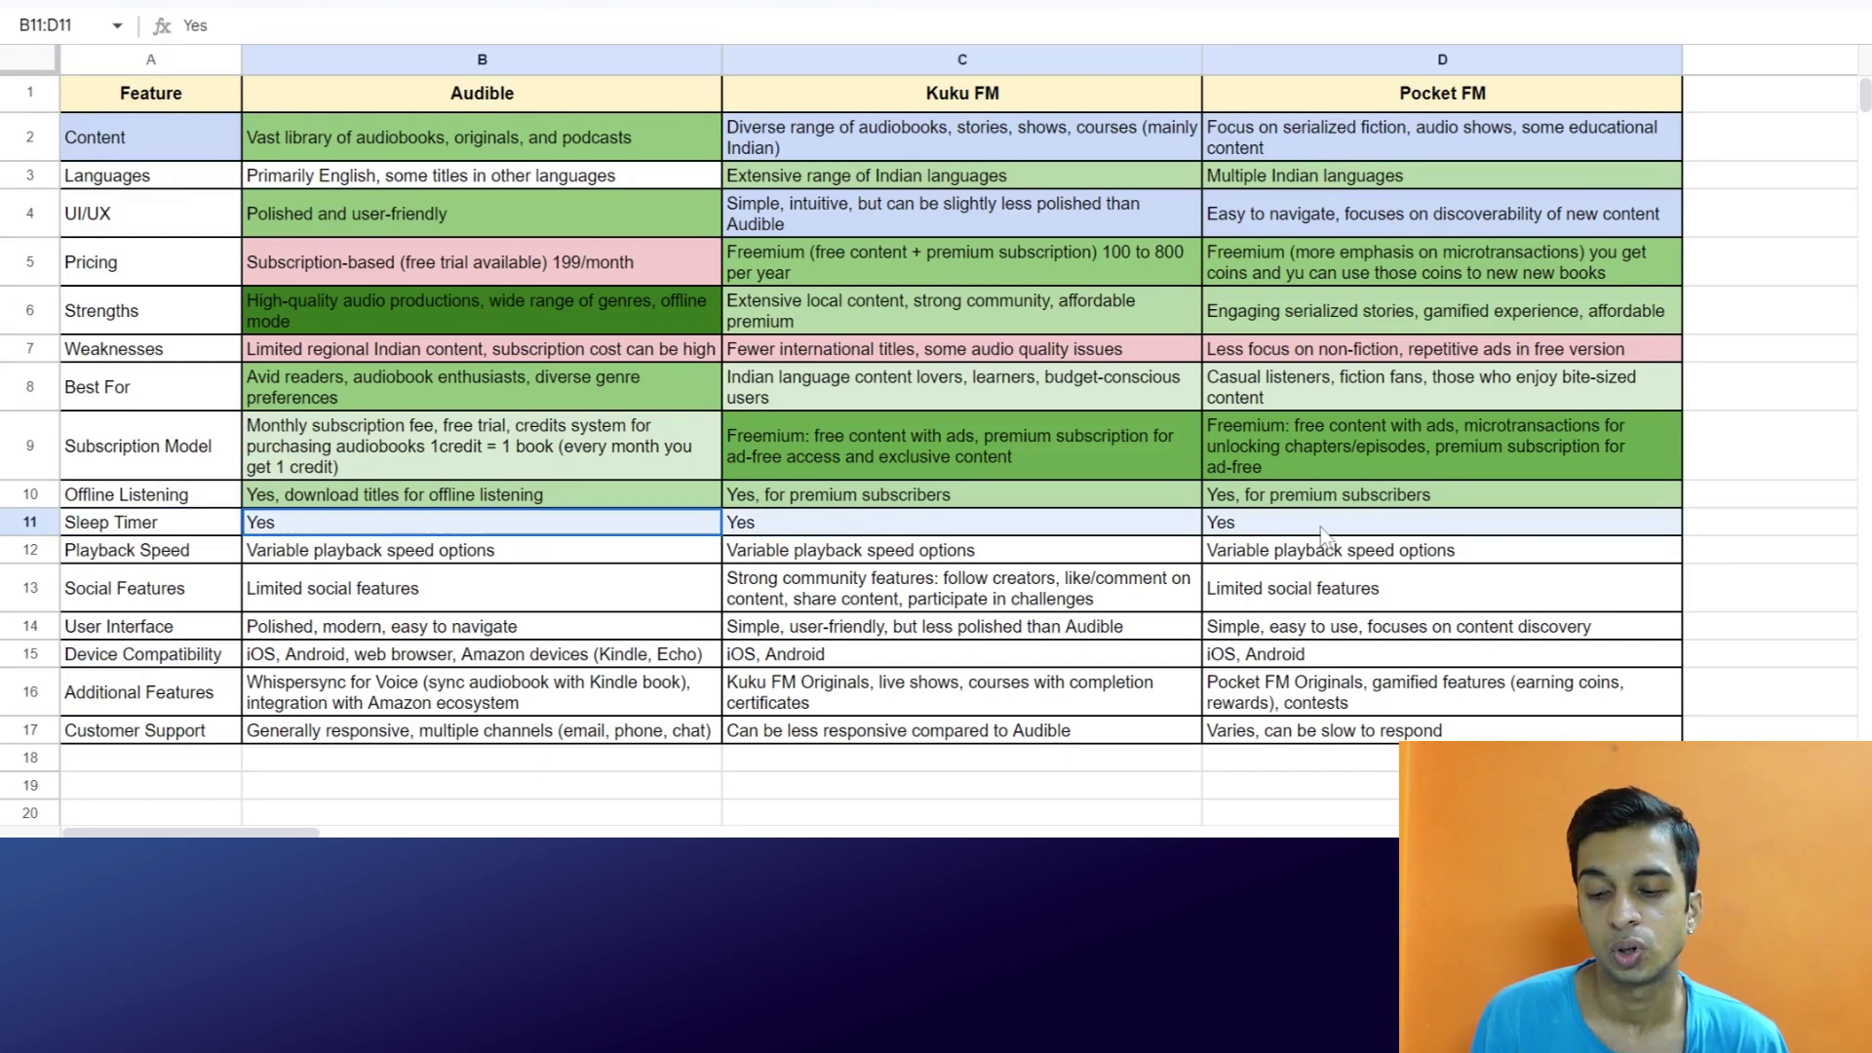
left_click(1085, 2)
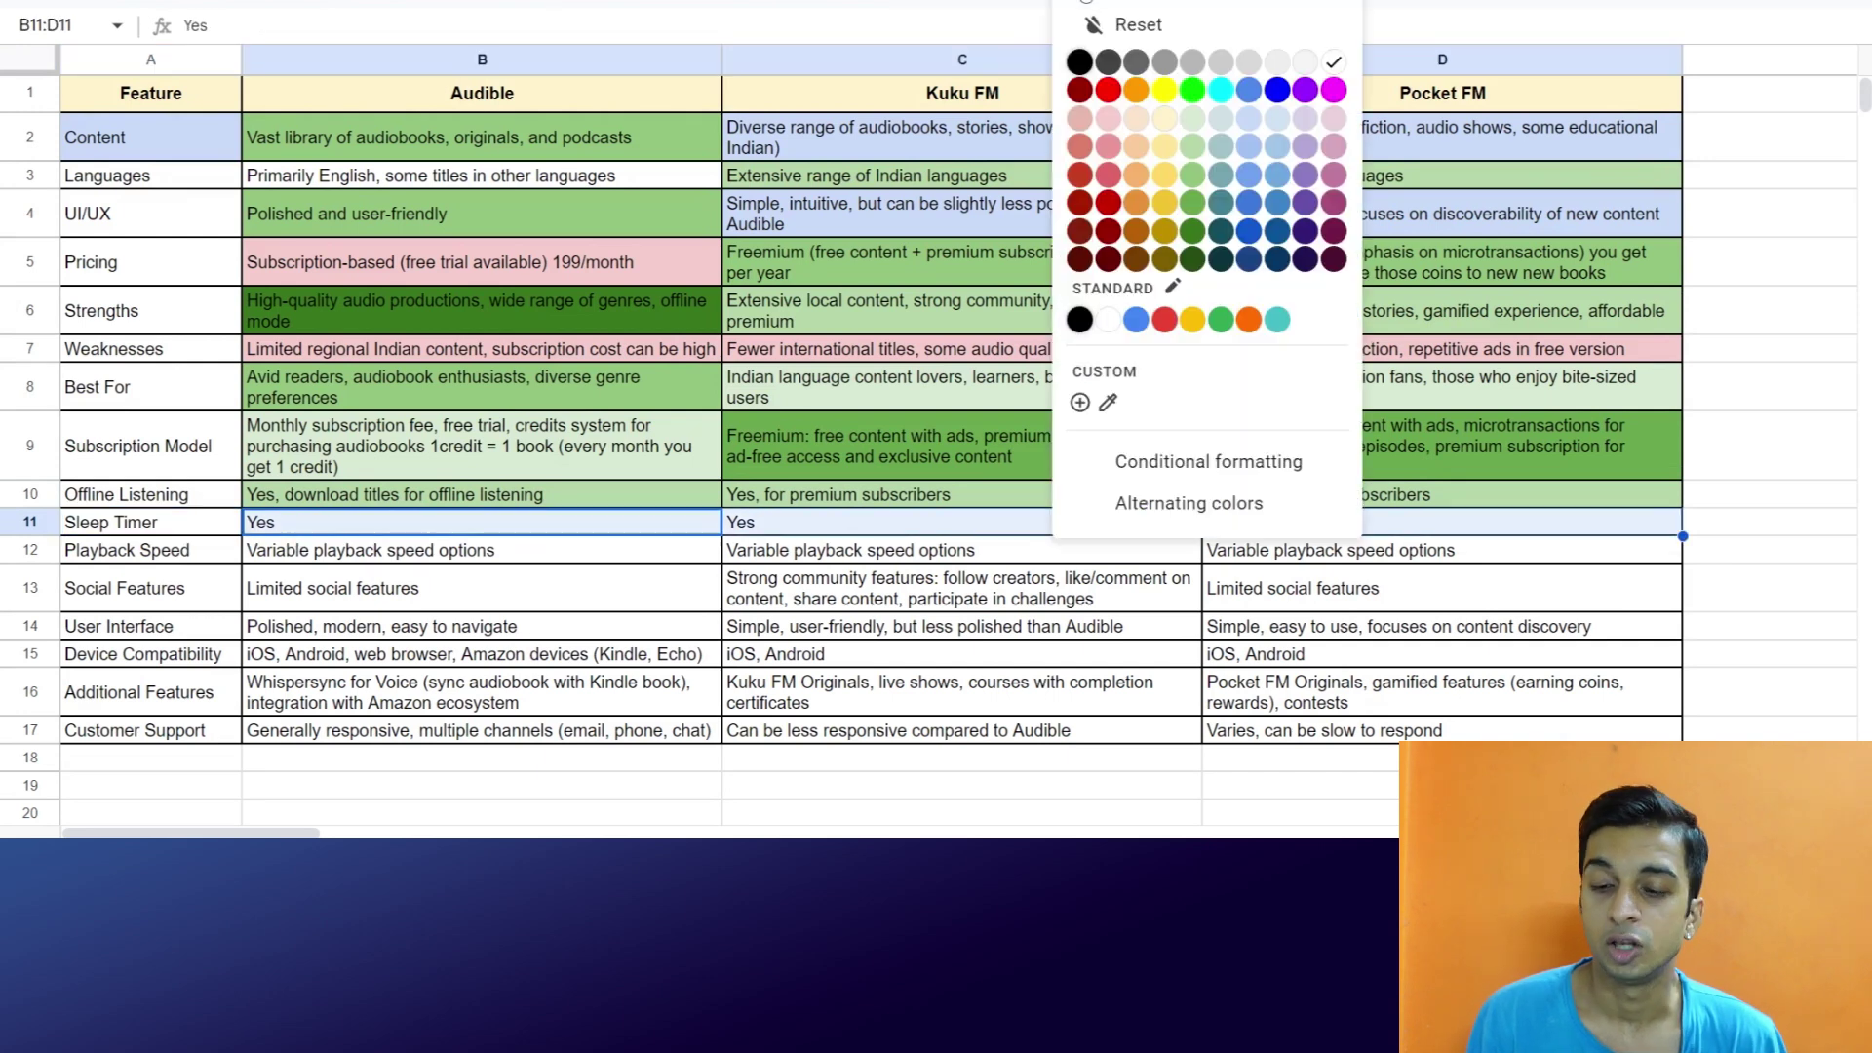
left_click(1195, 153)
scroll(791, 500, "down", 1)
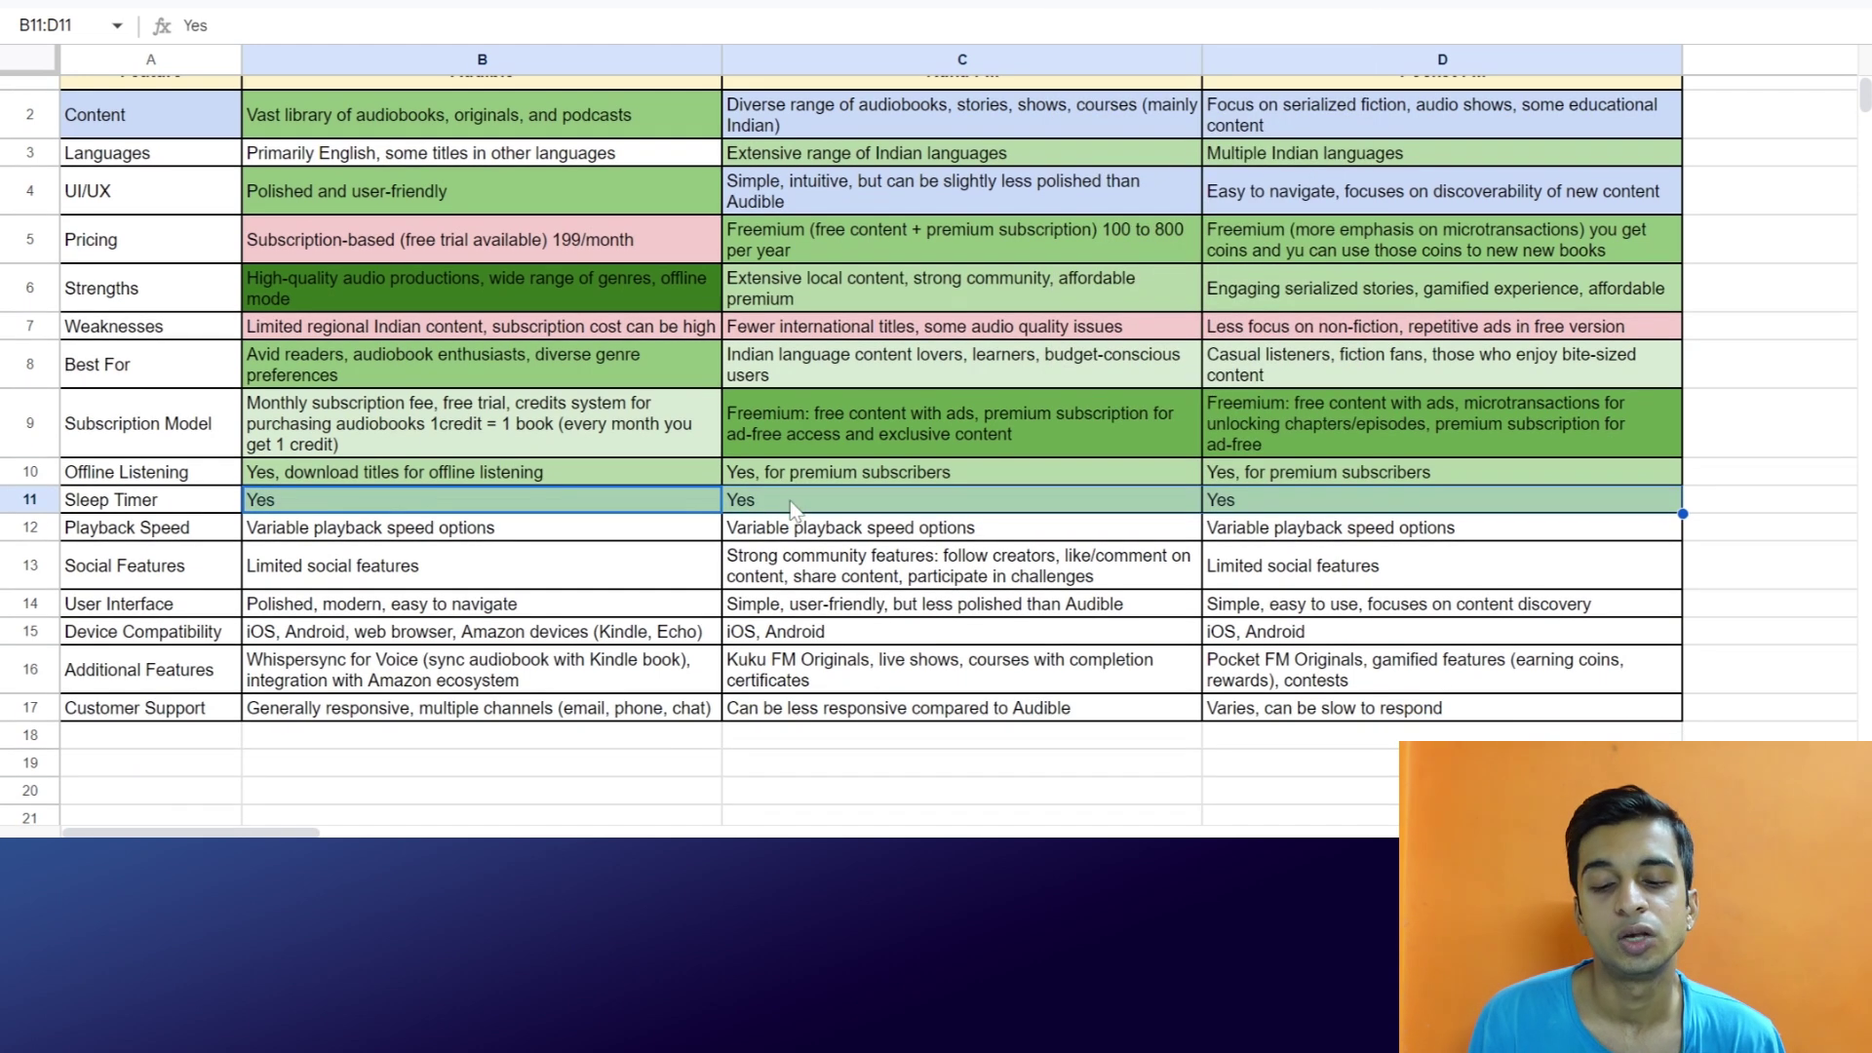
Fill the Playback Speed cells B12:D12 light green
left_click(659, 545)
scroll(658, 540, "down", 1)
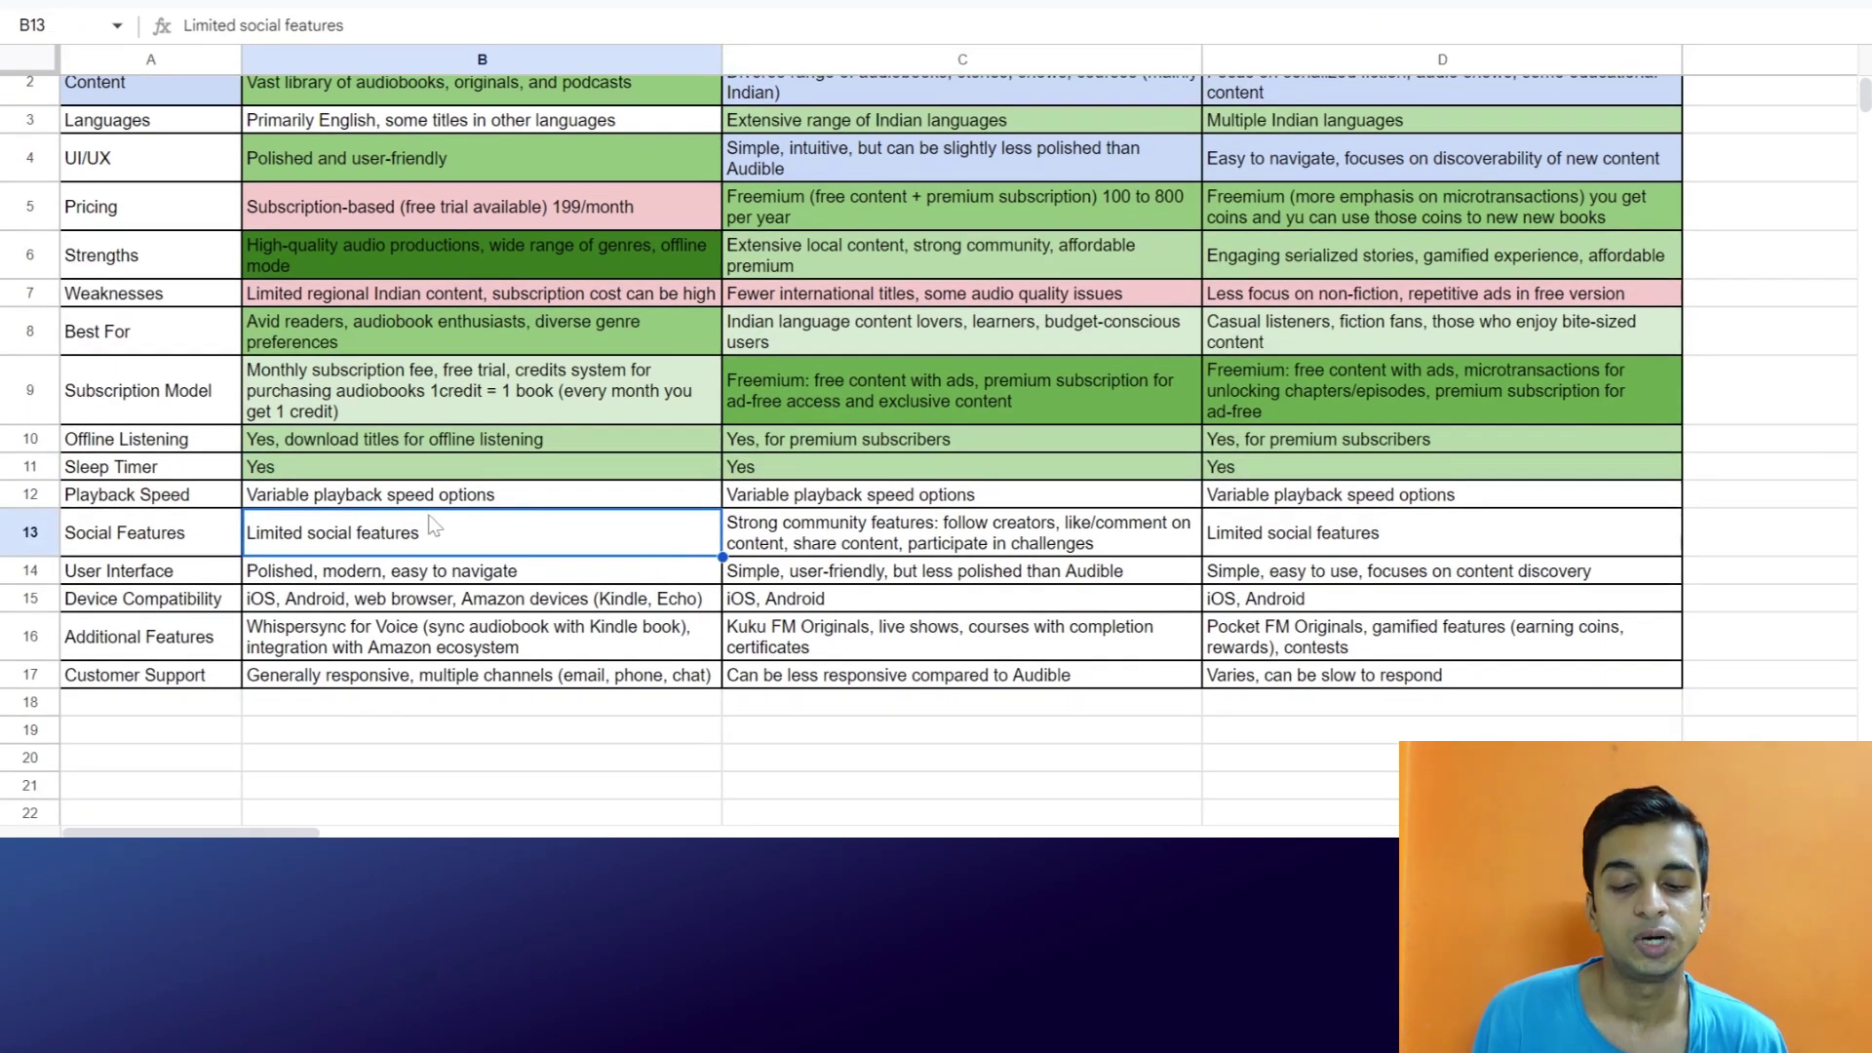
left_click(472, 503)
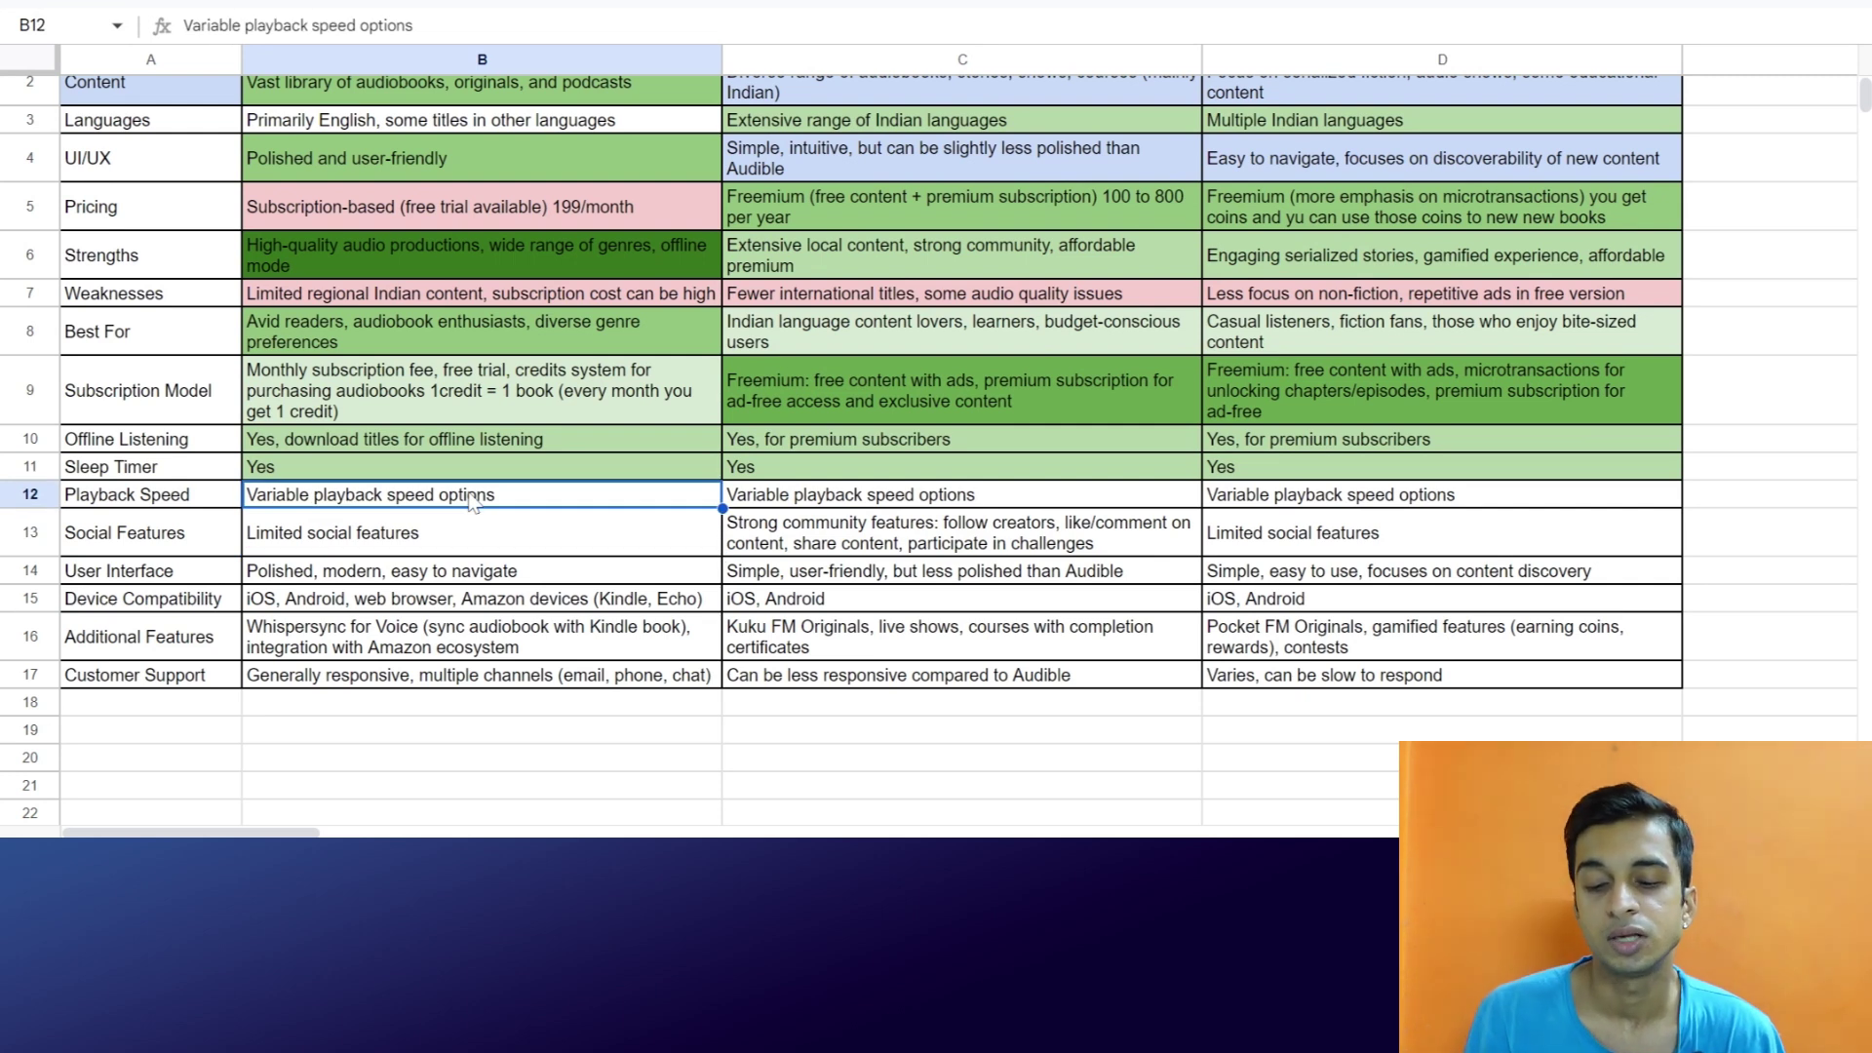
left_click_drag(691, 502, 1267, 508)
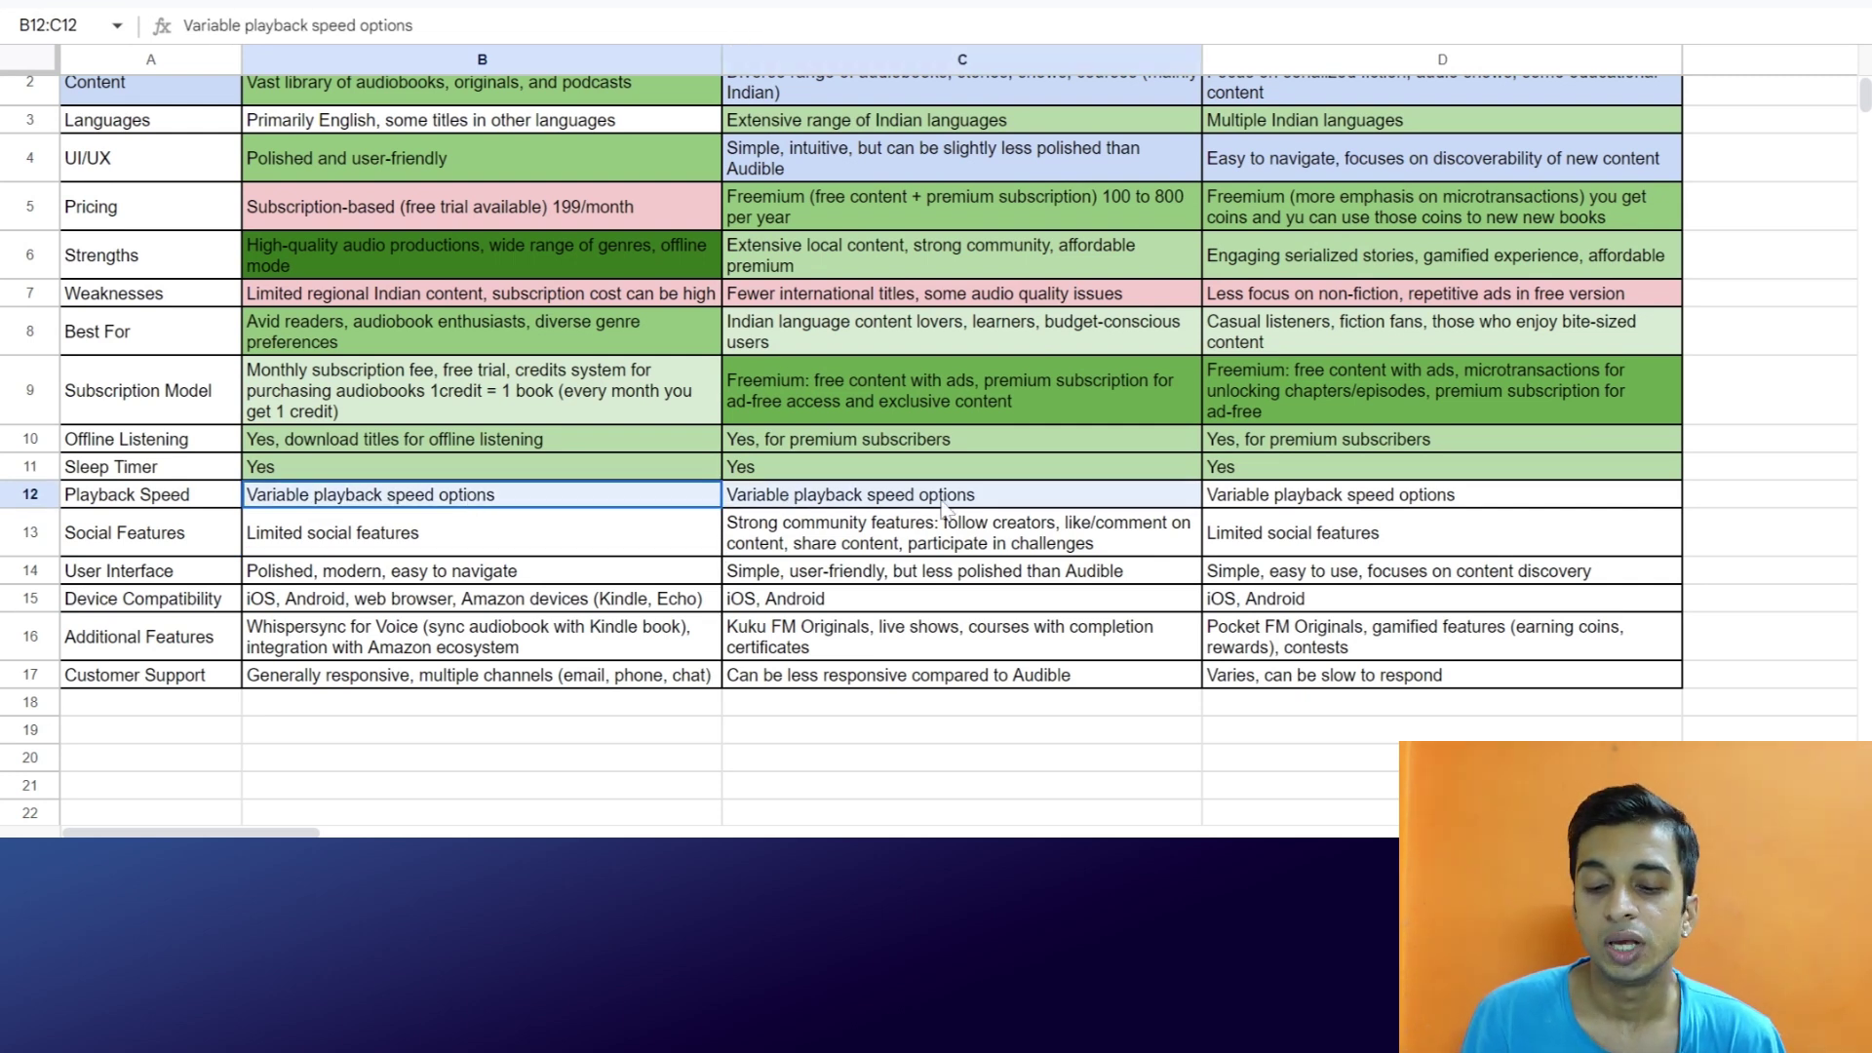
left_click(1084, 14)
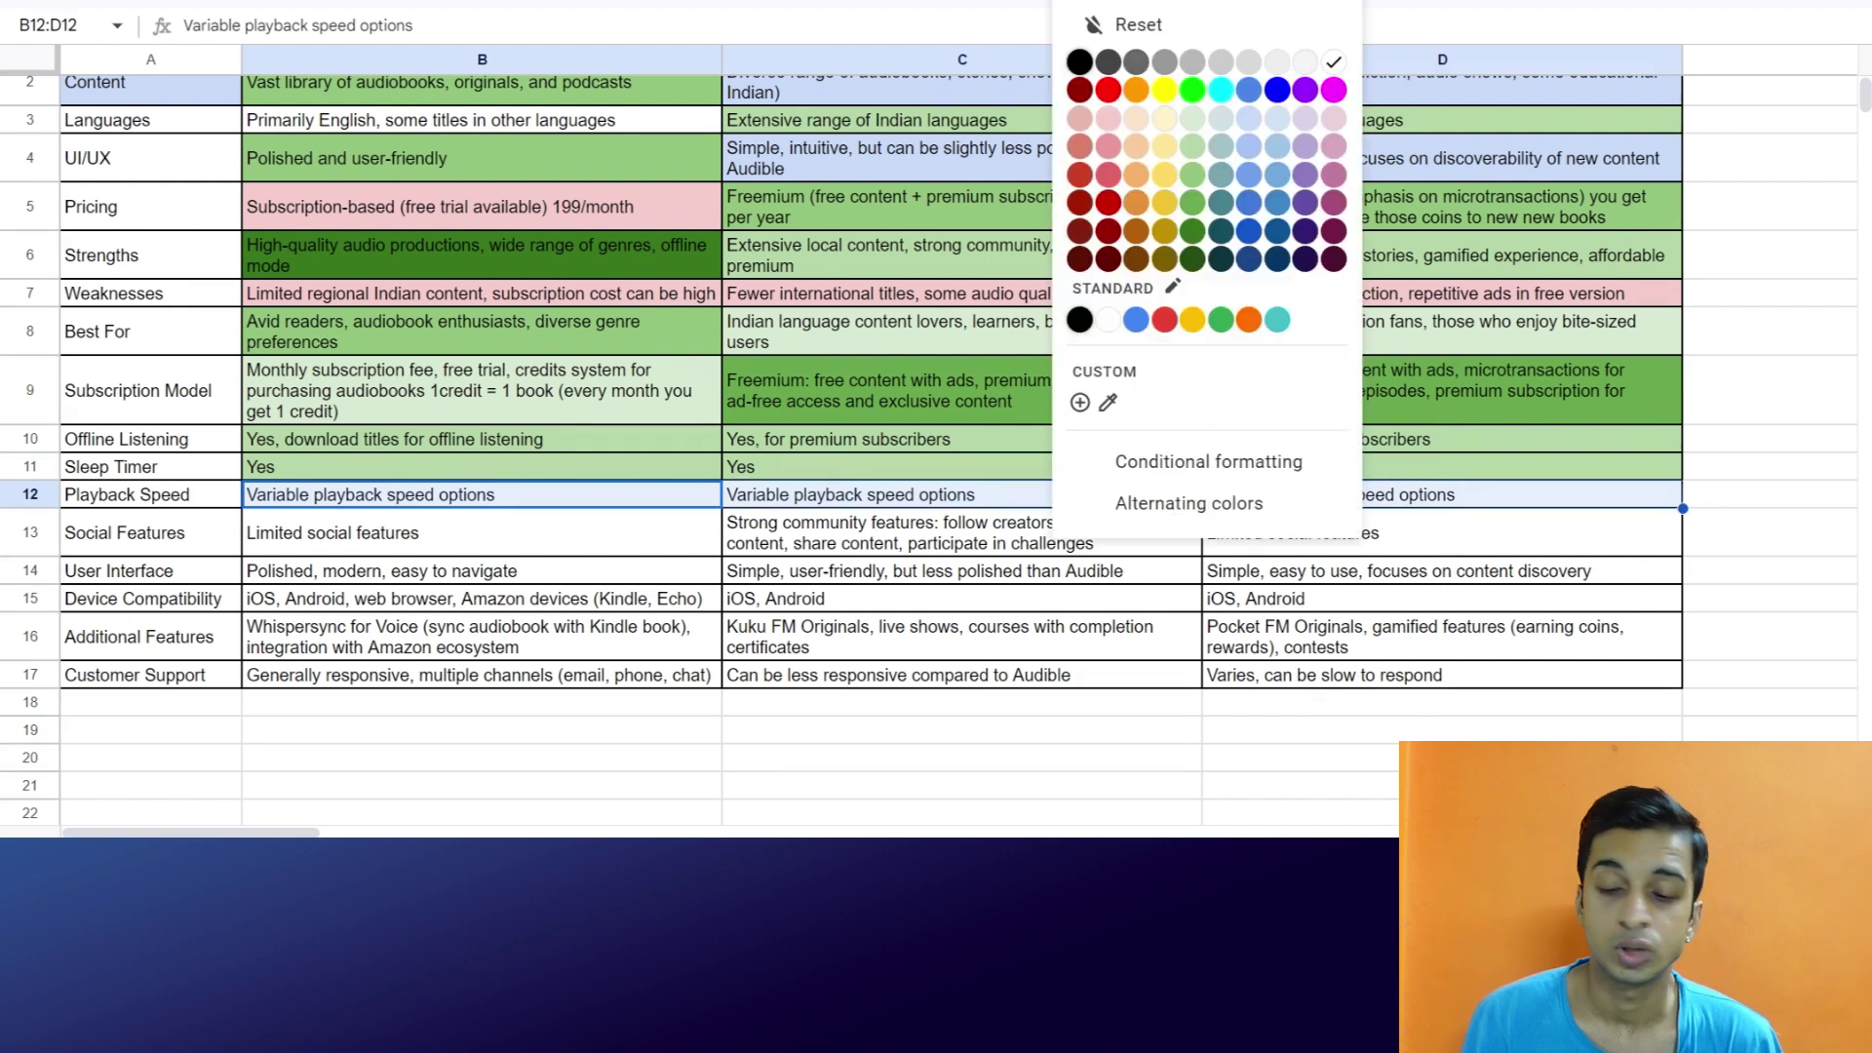
left_click(1192, 145)
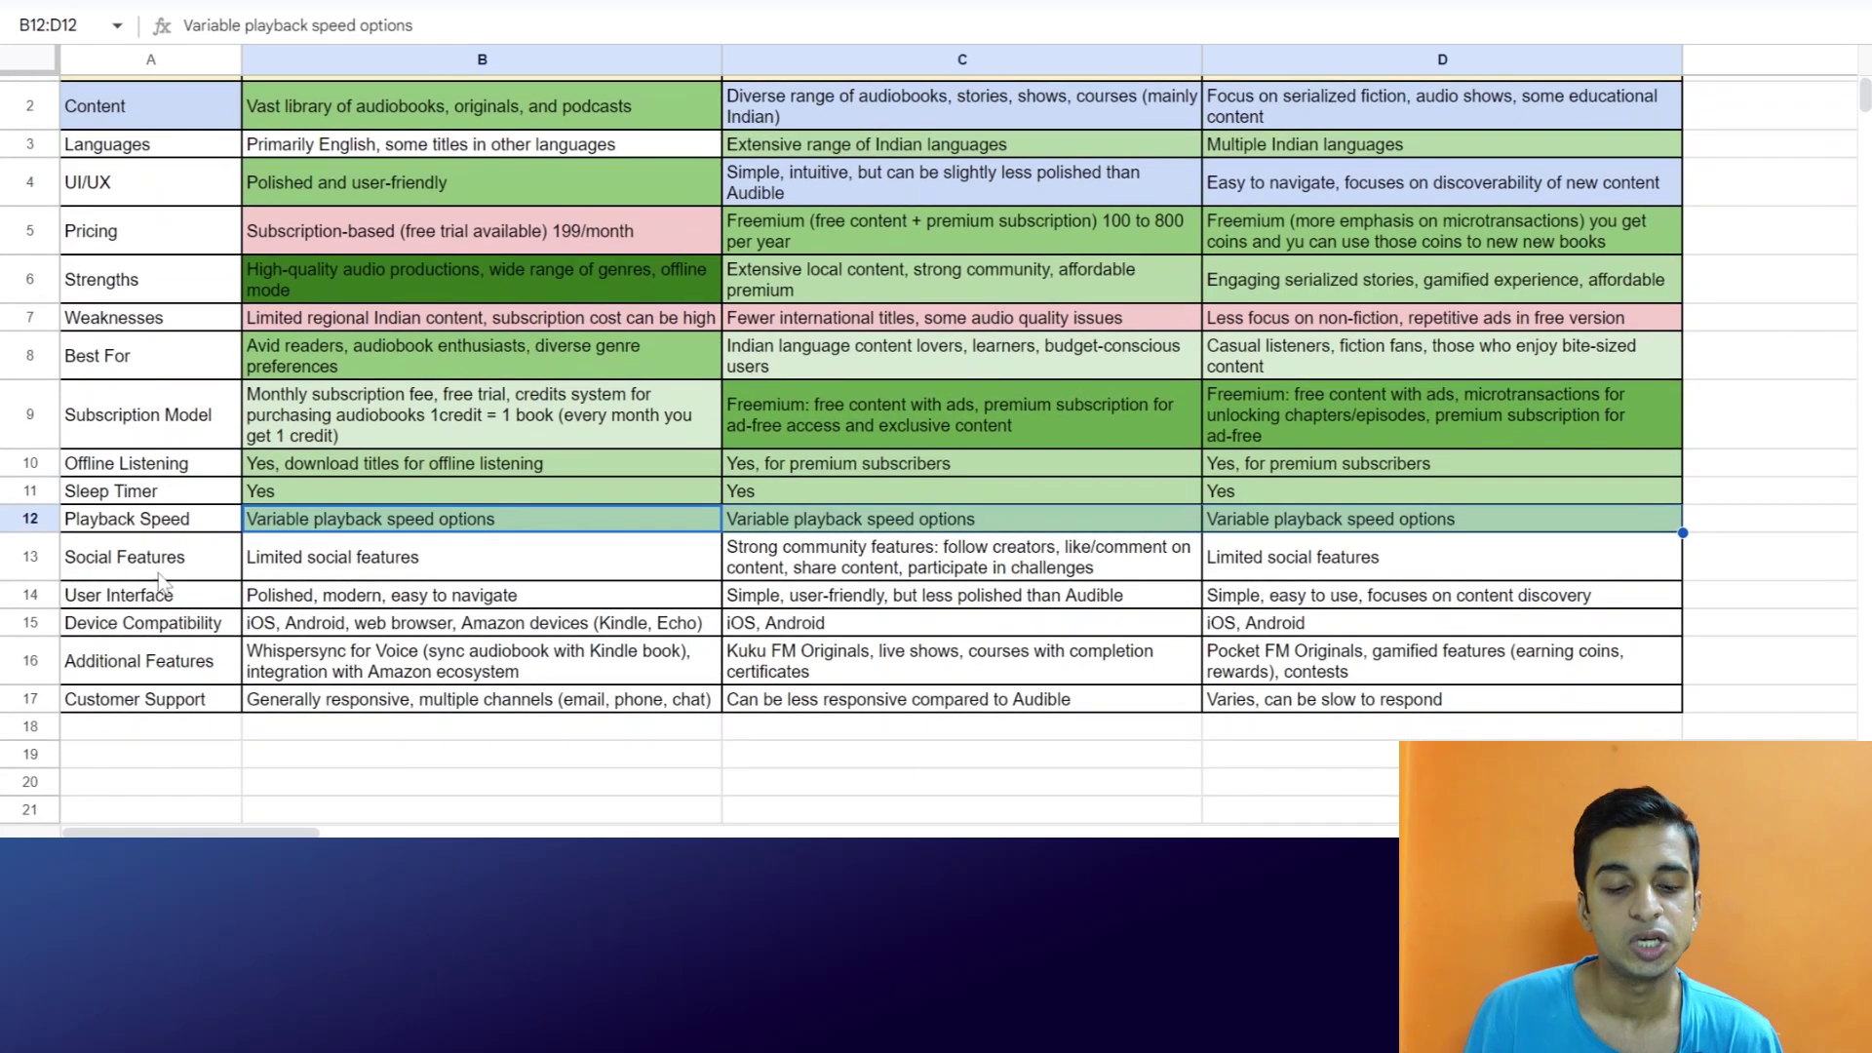
Fill Audible's Social Features cell (B13) light pink
left_click(147, 562)
left_click(359, 574)
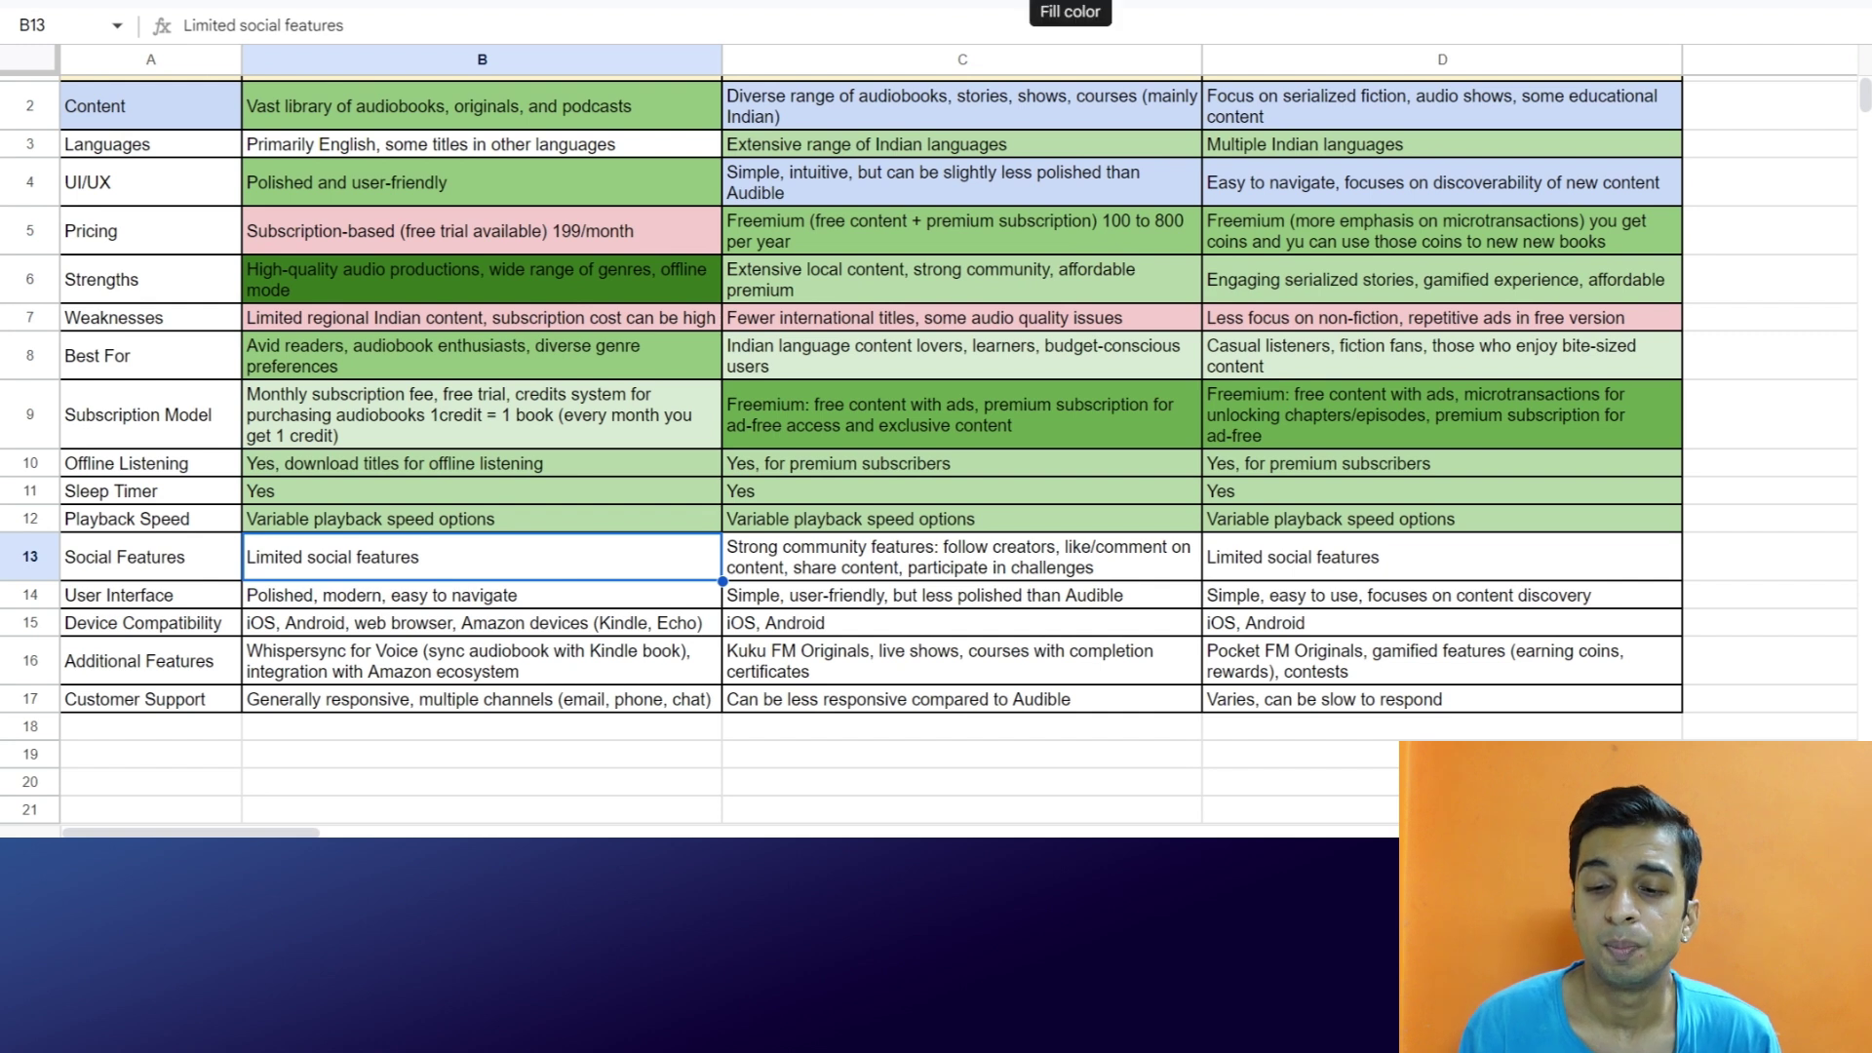
left_click(1071, 1)
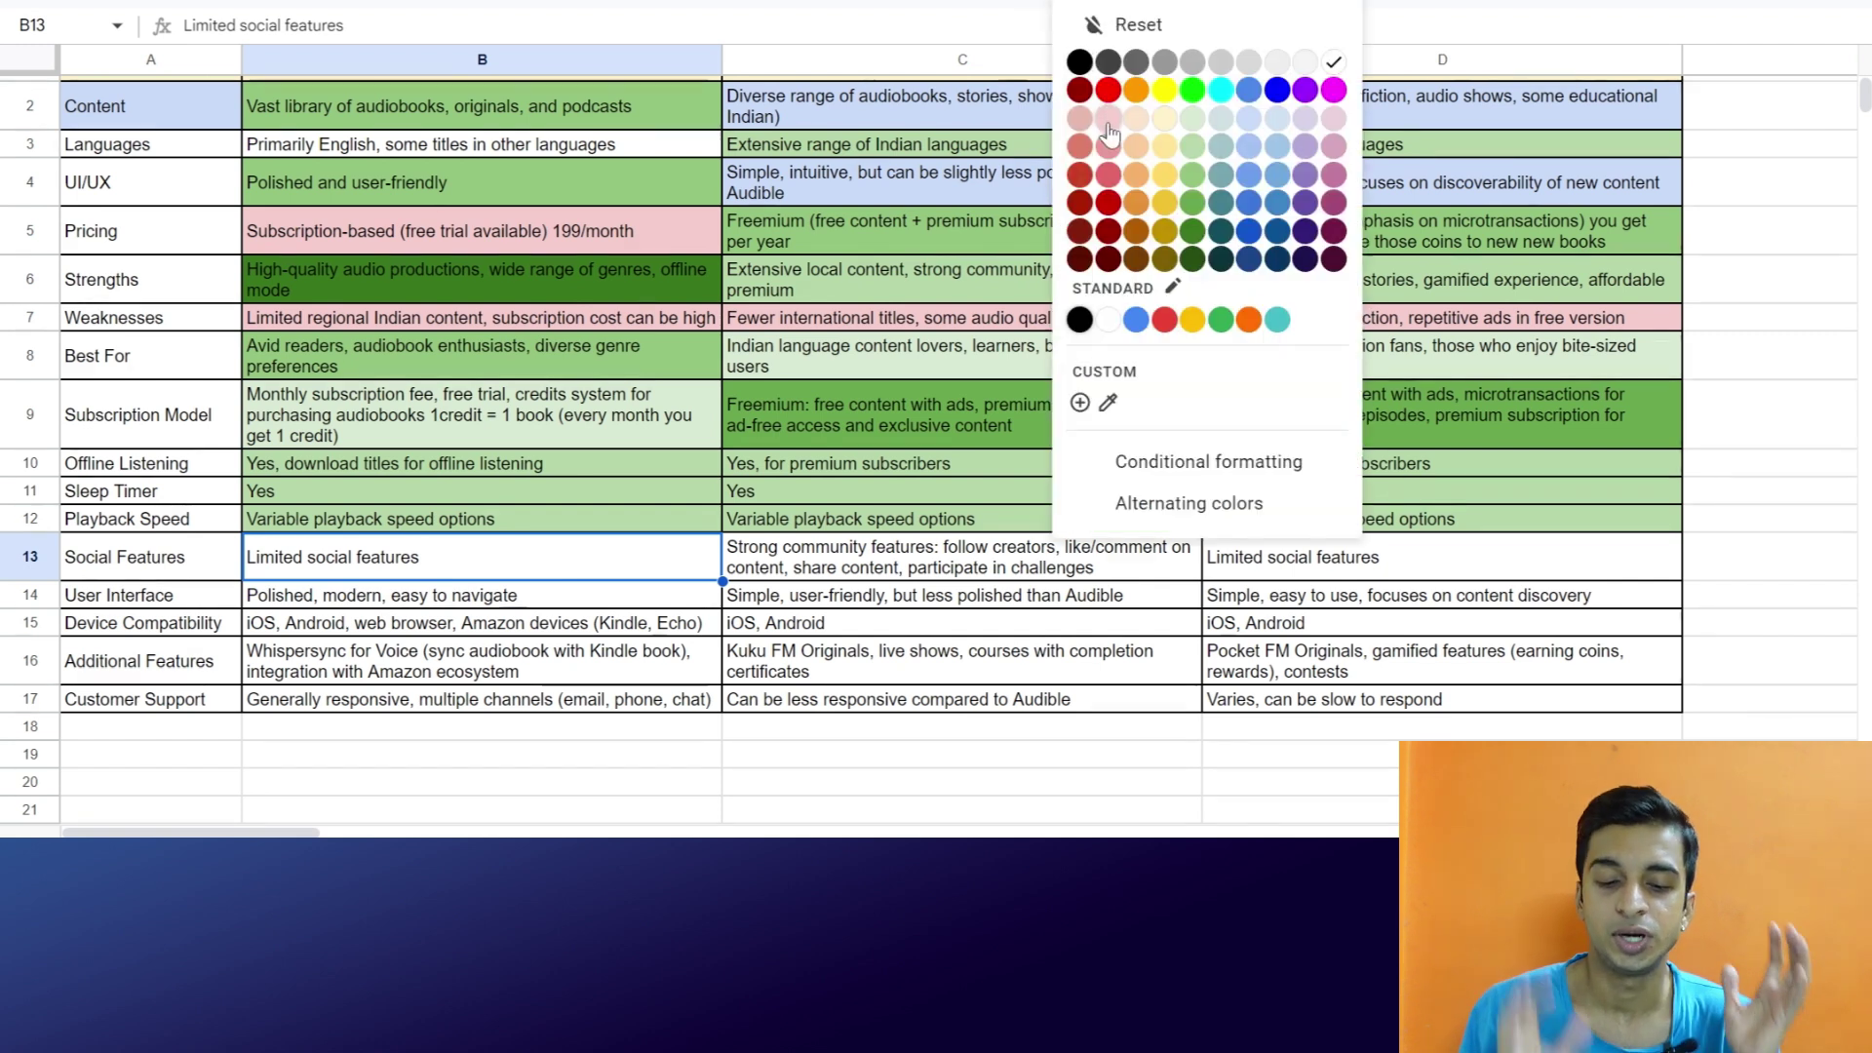
left_click(1108, 123)
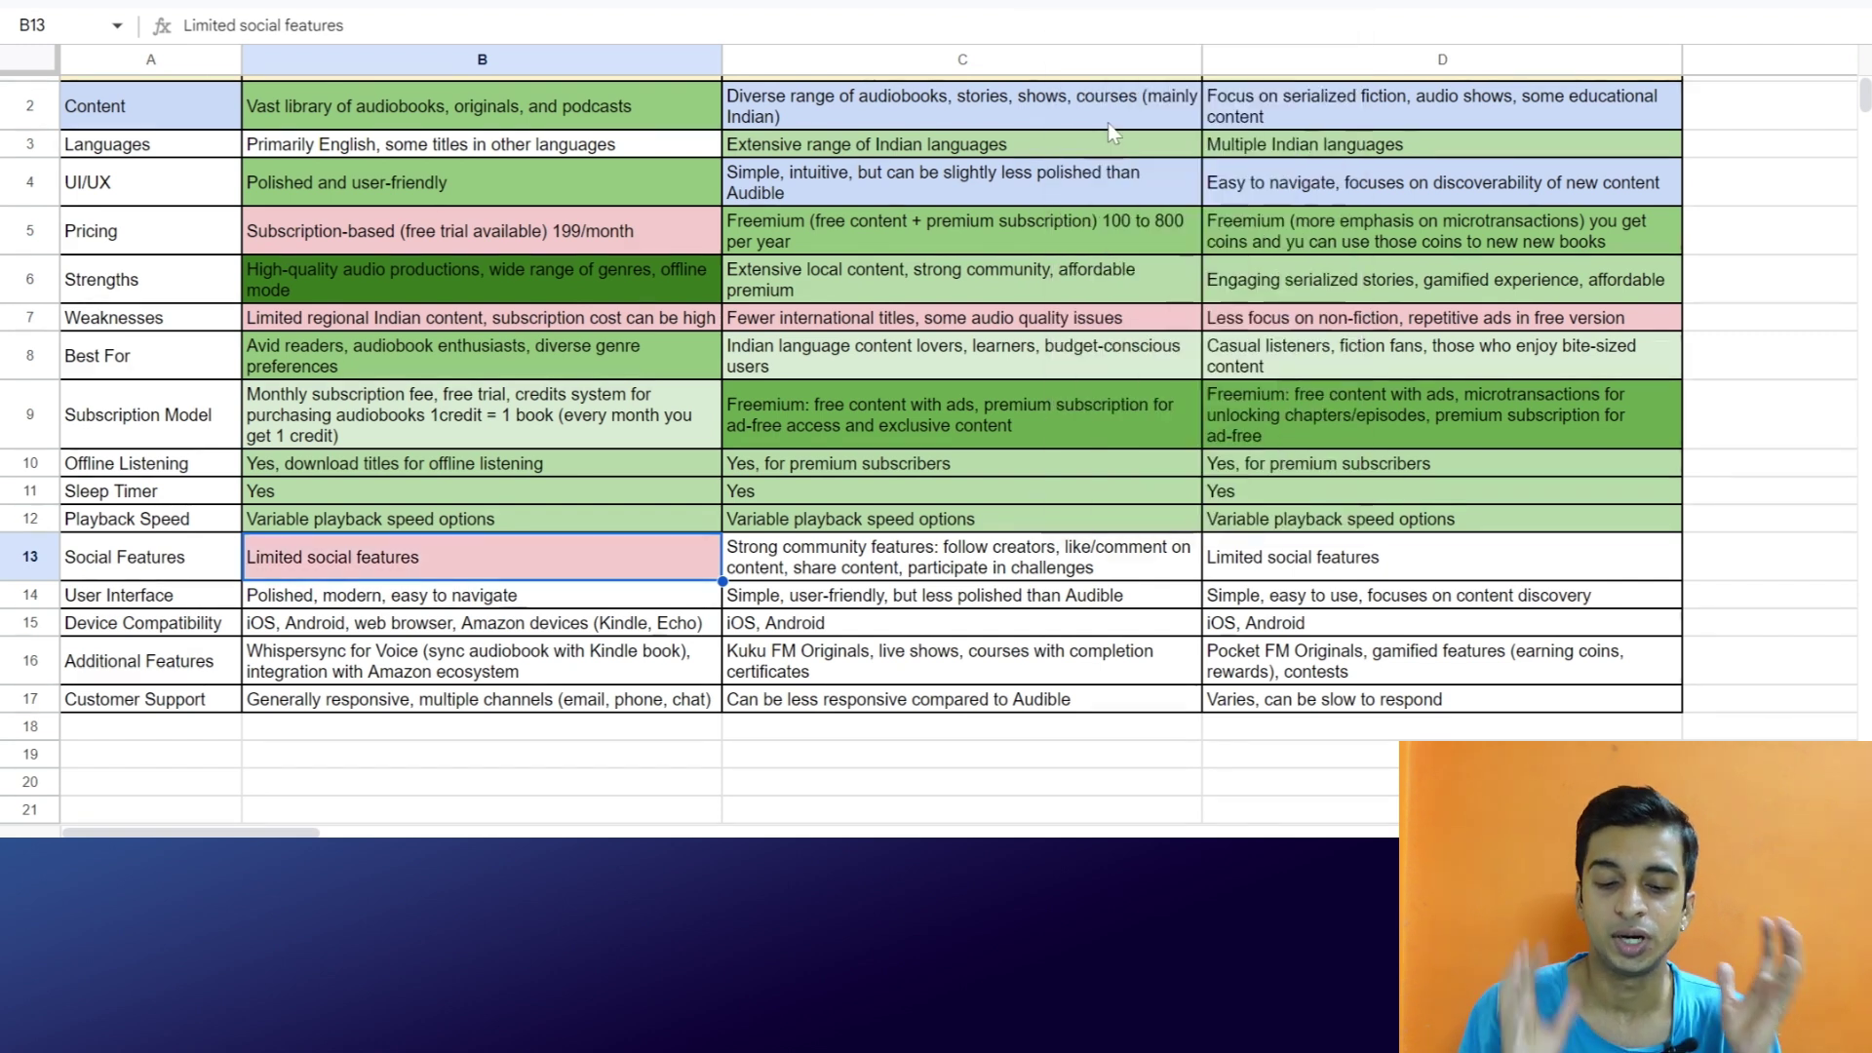
Fill Kuku FM's Social Features cell (C13) green
left_click(819, 548)
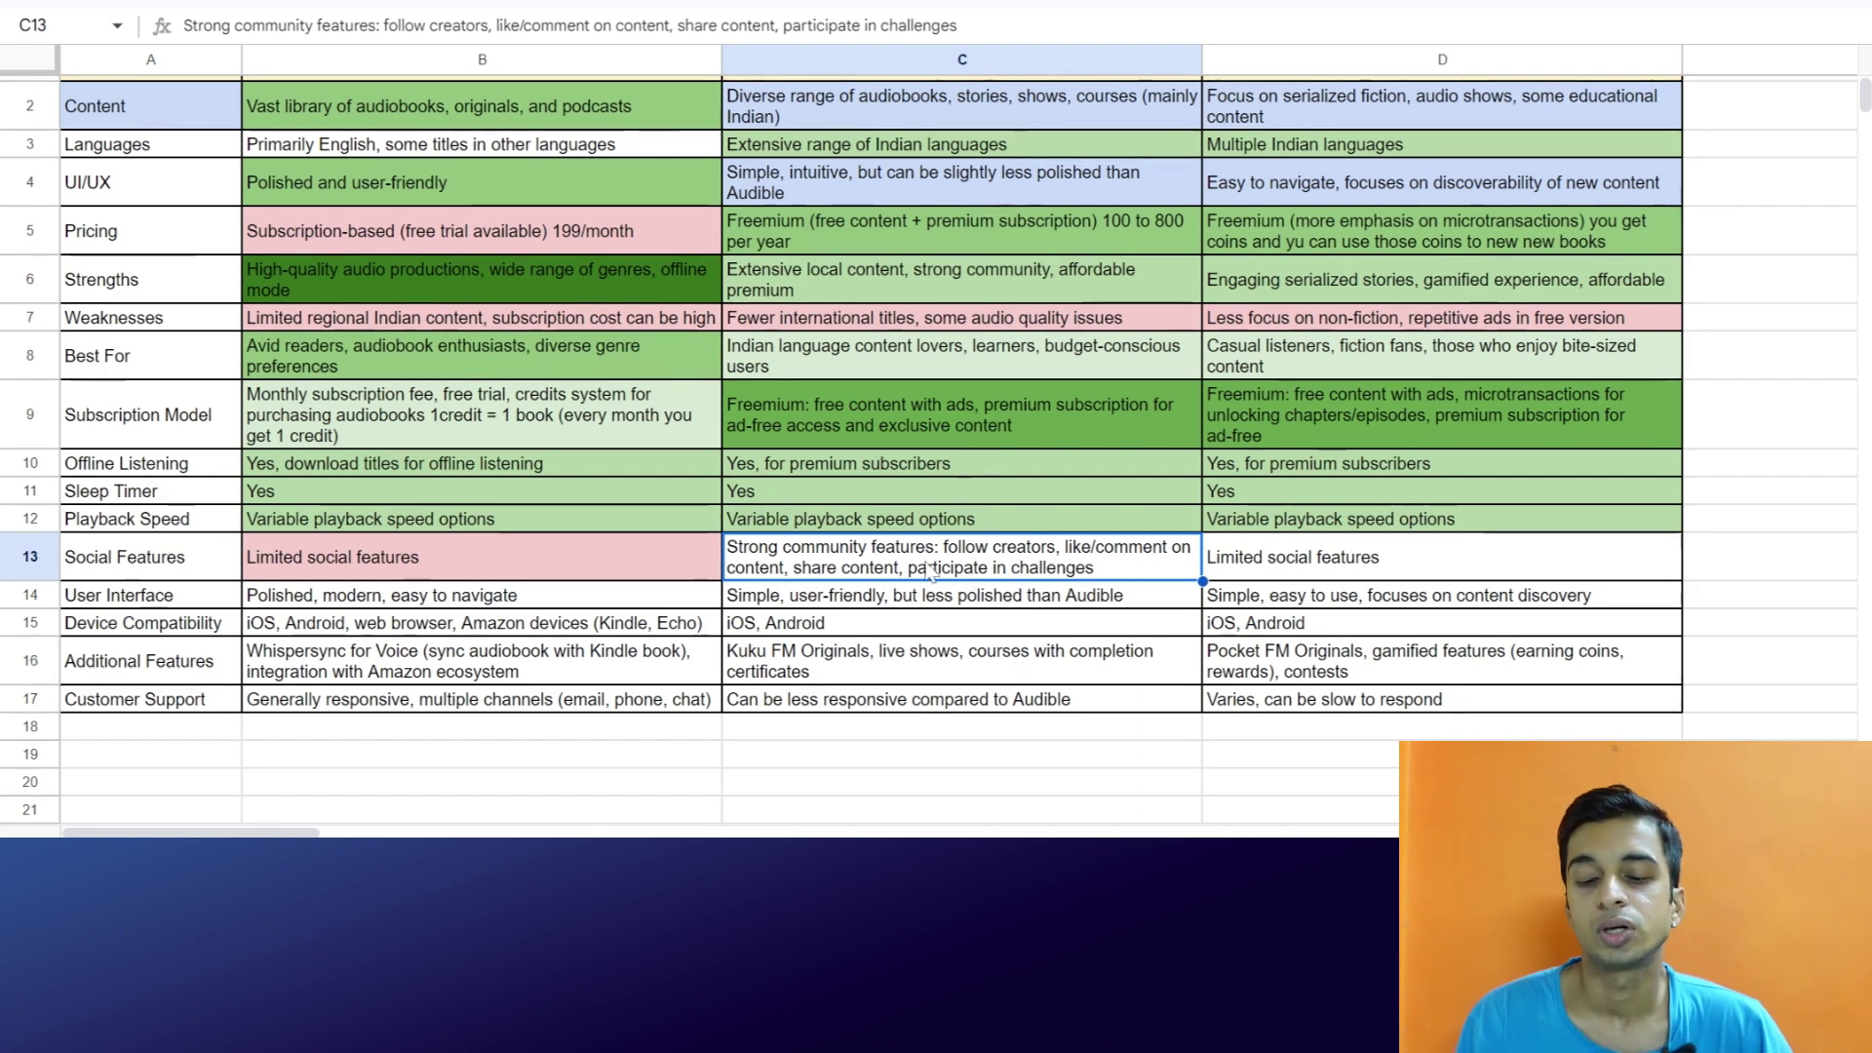
left_click(1311, 573)
left_click(1083, 567)
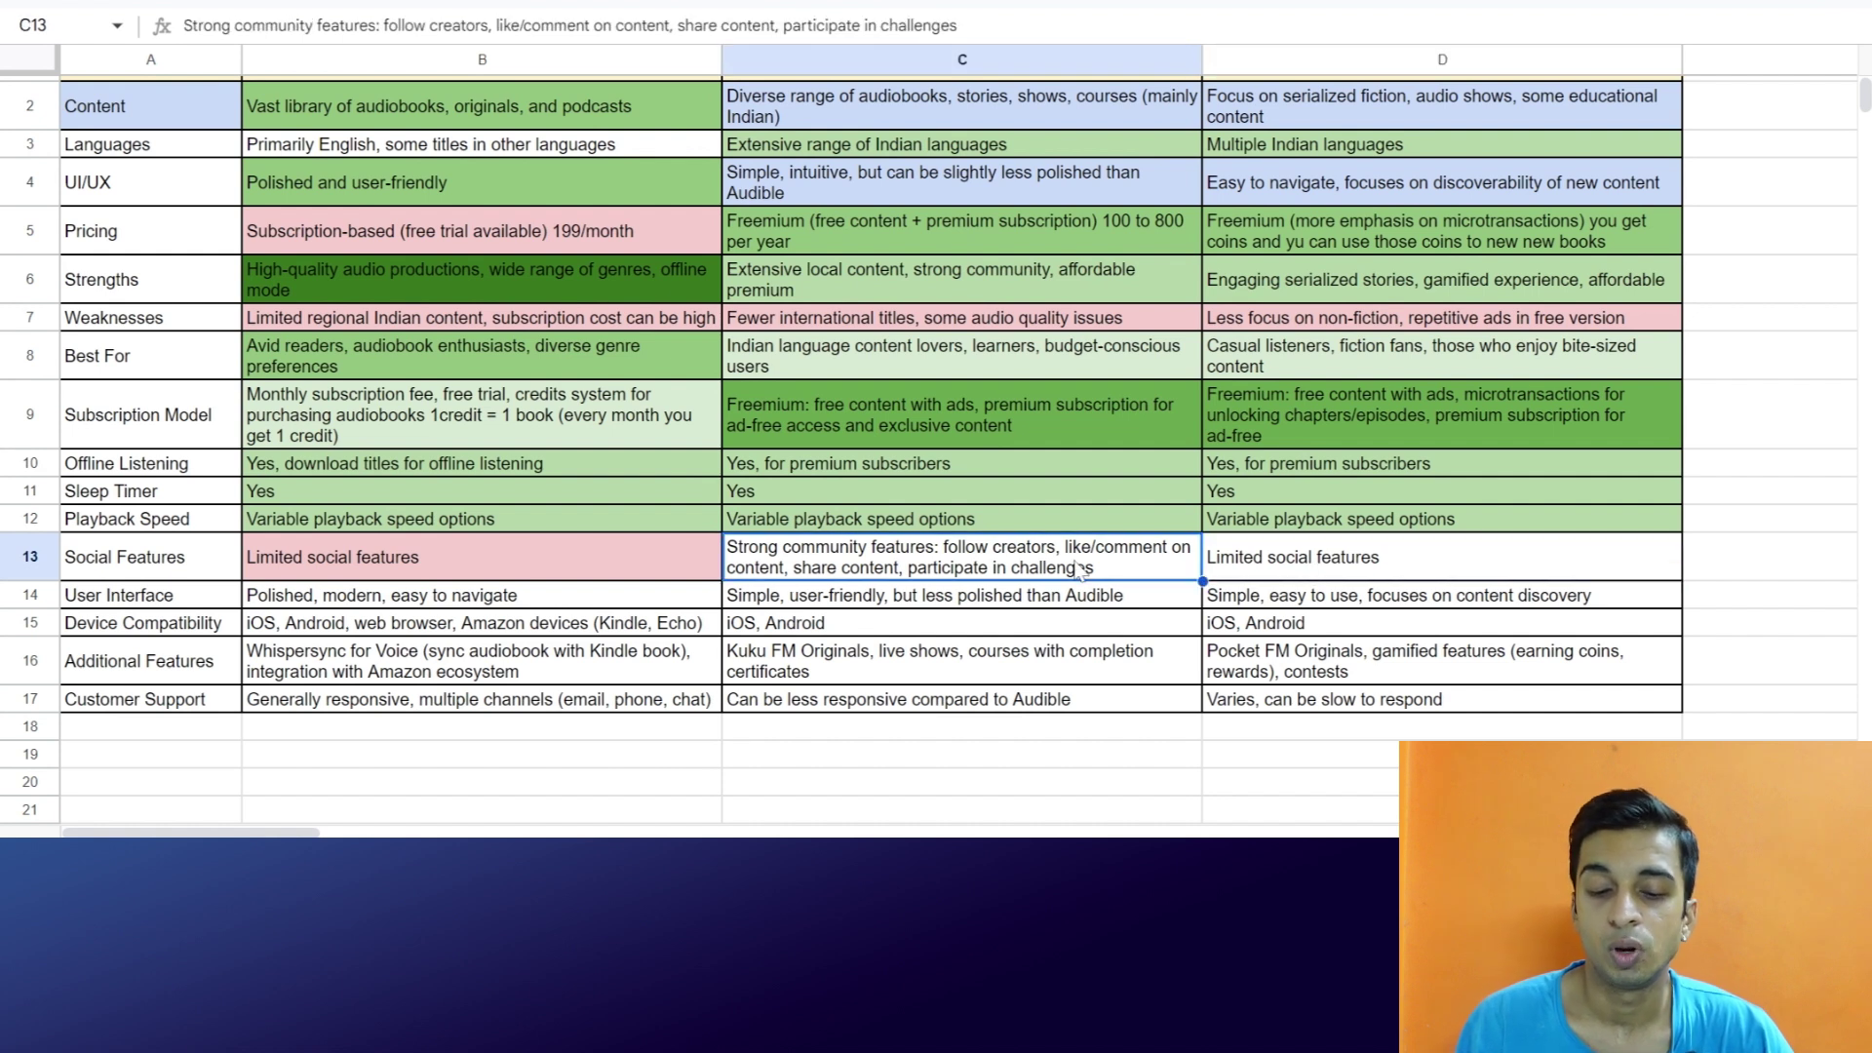
left_click(1065, 0)
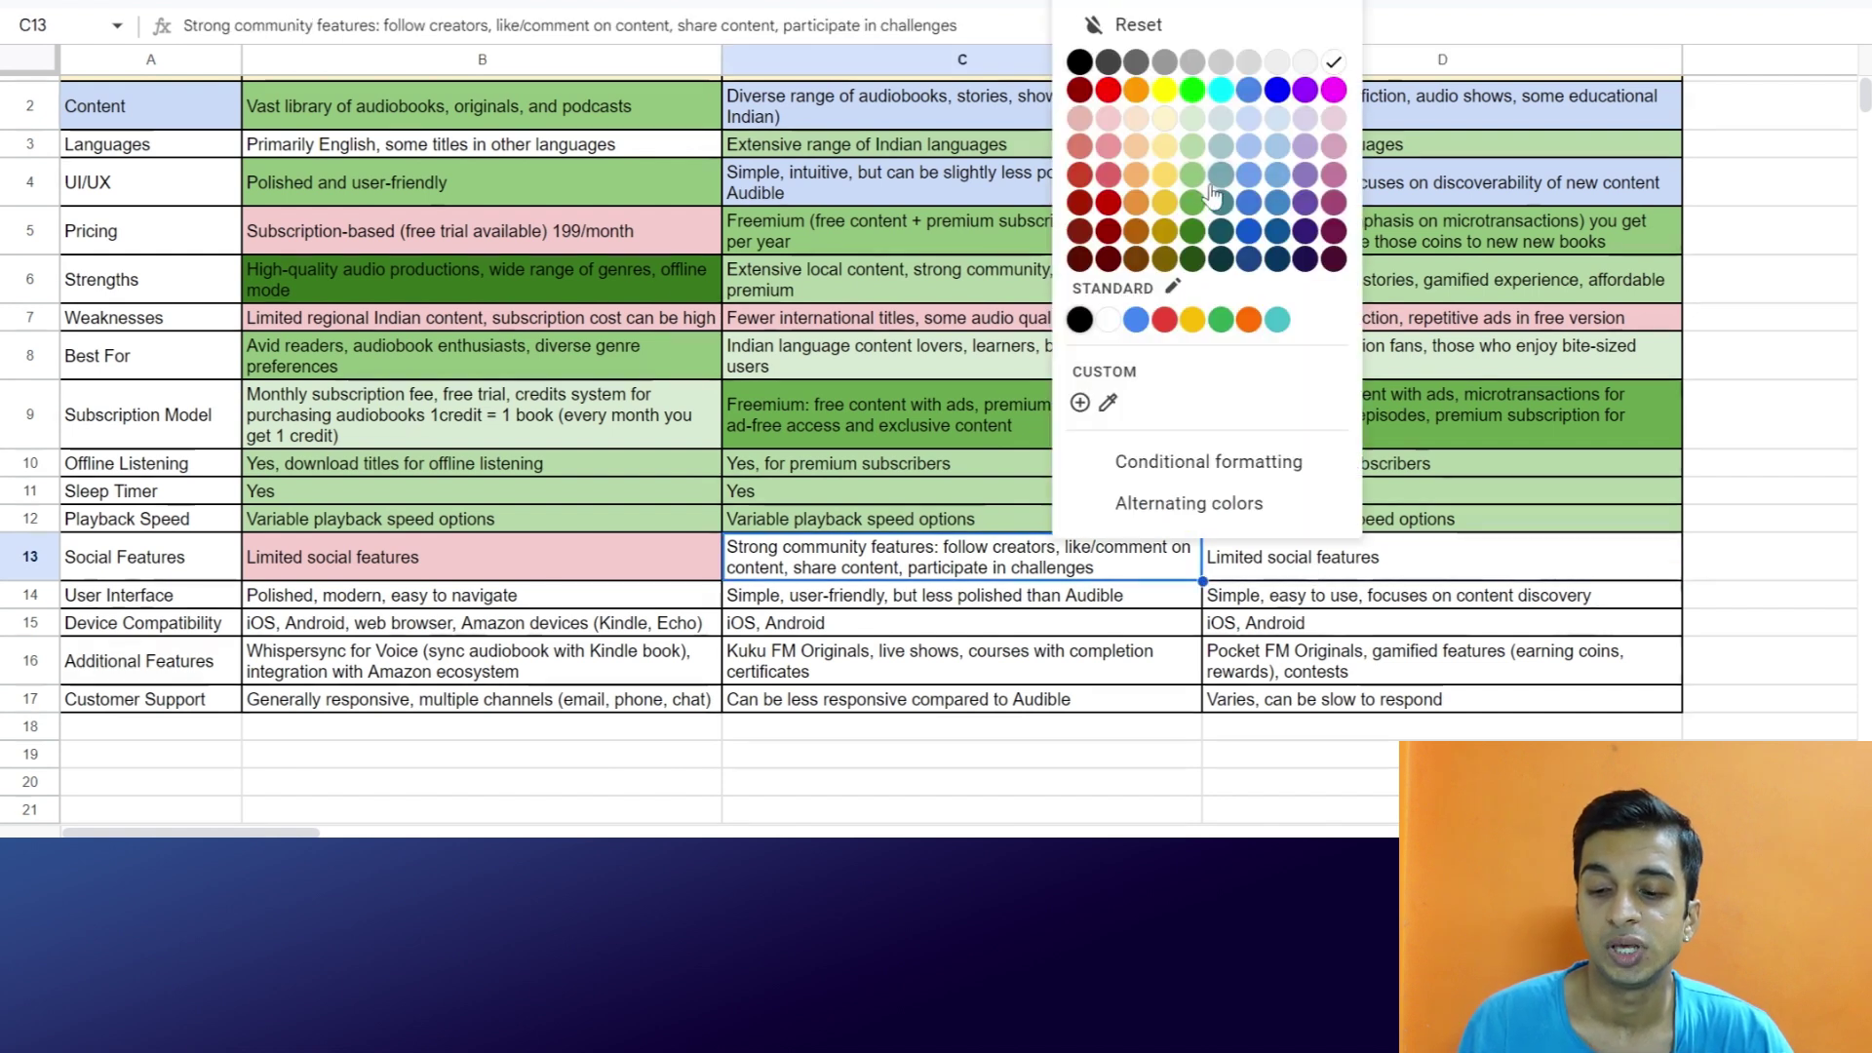
left_click(1224, 318)
Fill Pocket FM's Social Features cell (D13) light pink and review the row
key("Right")
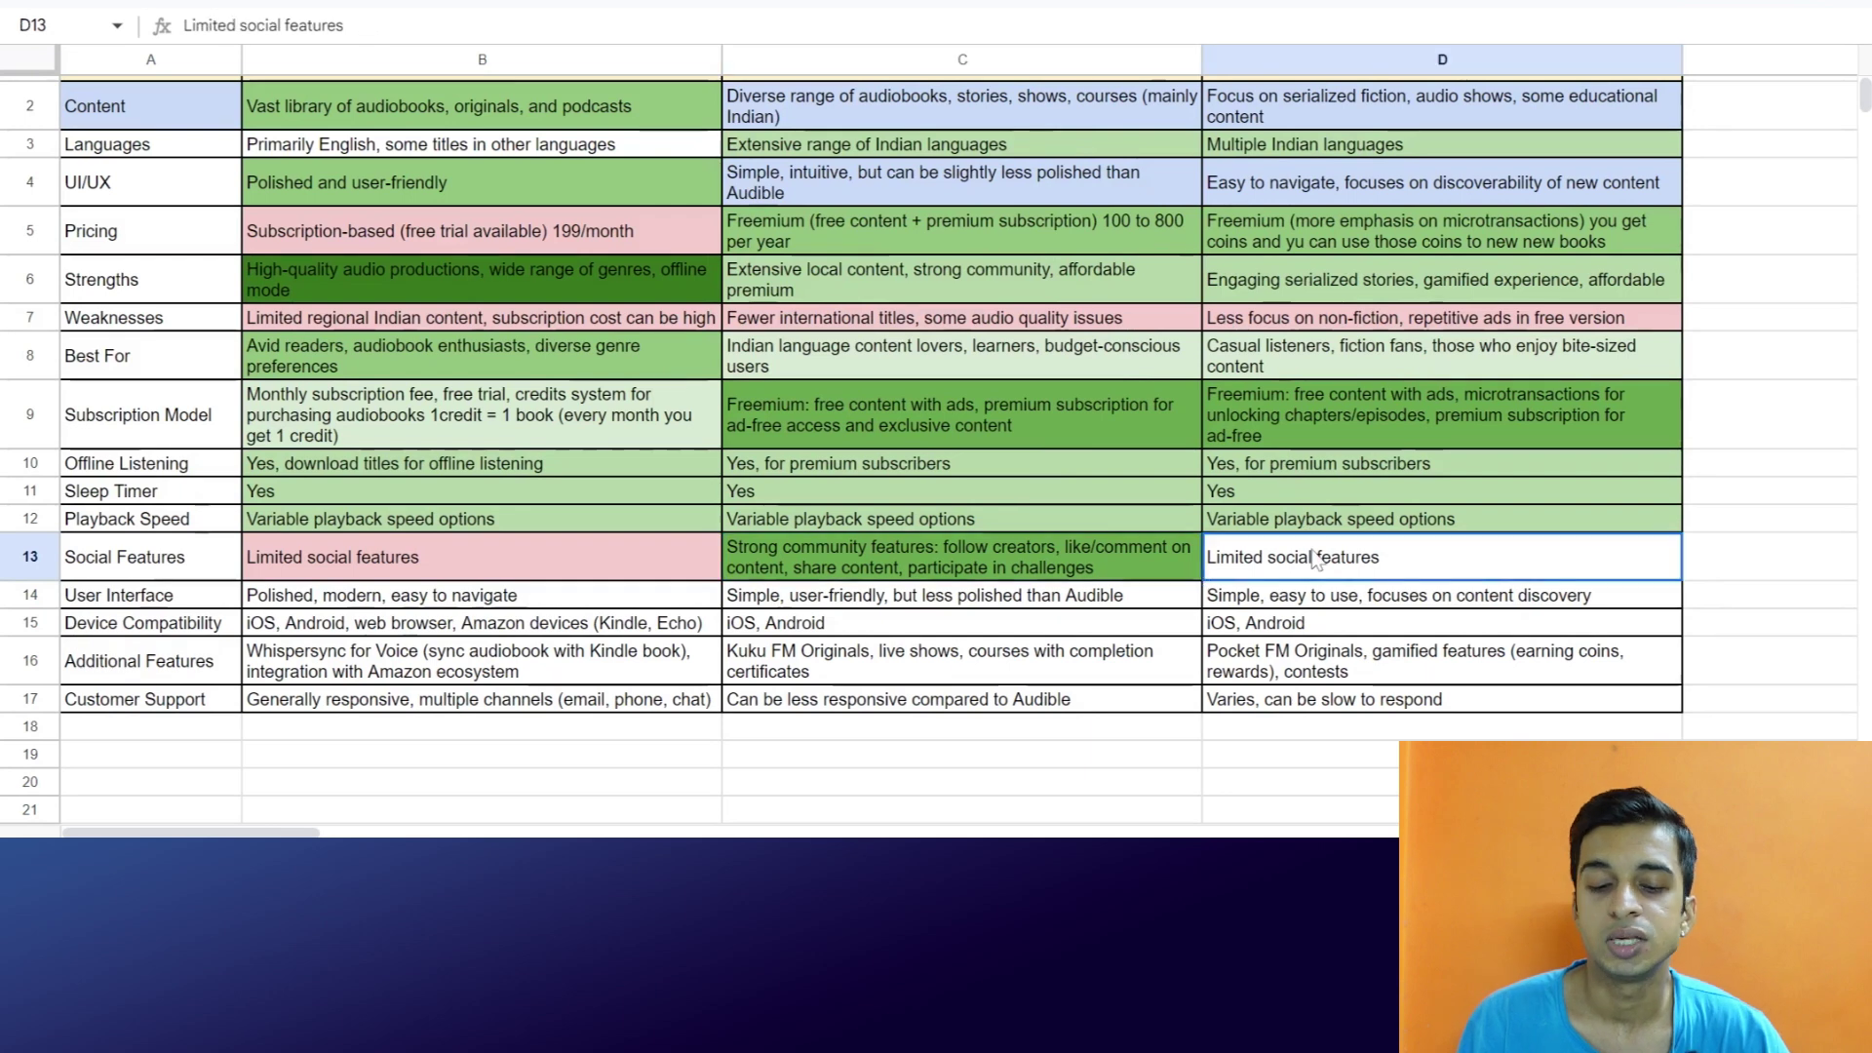
left_click(1065, 0)
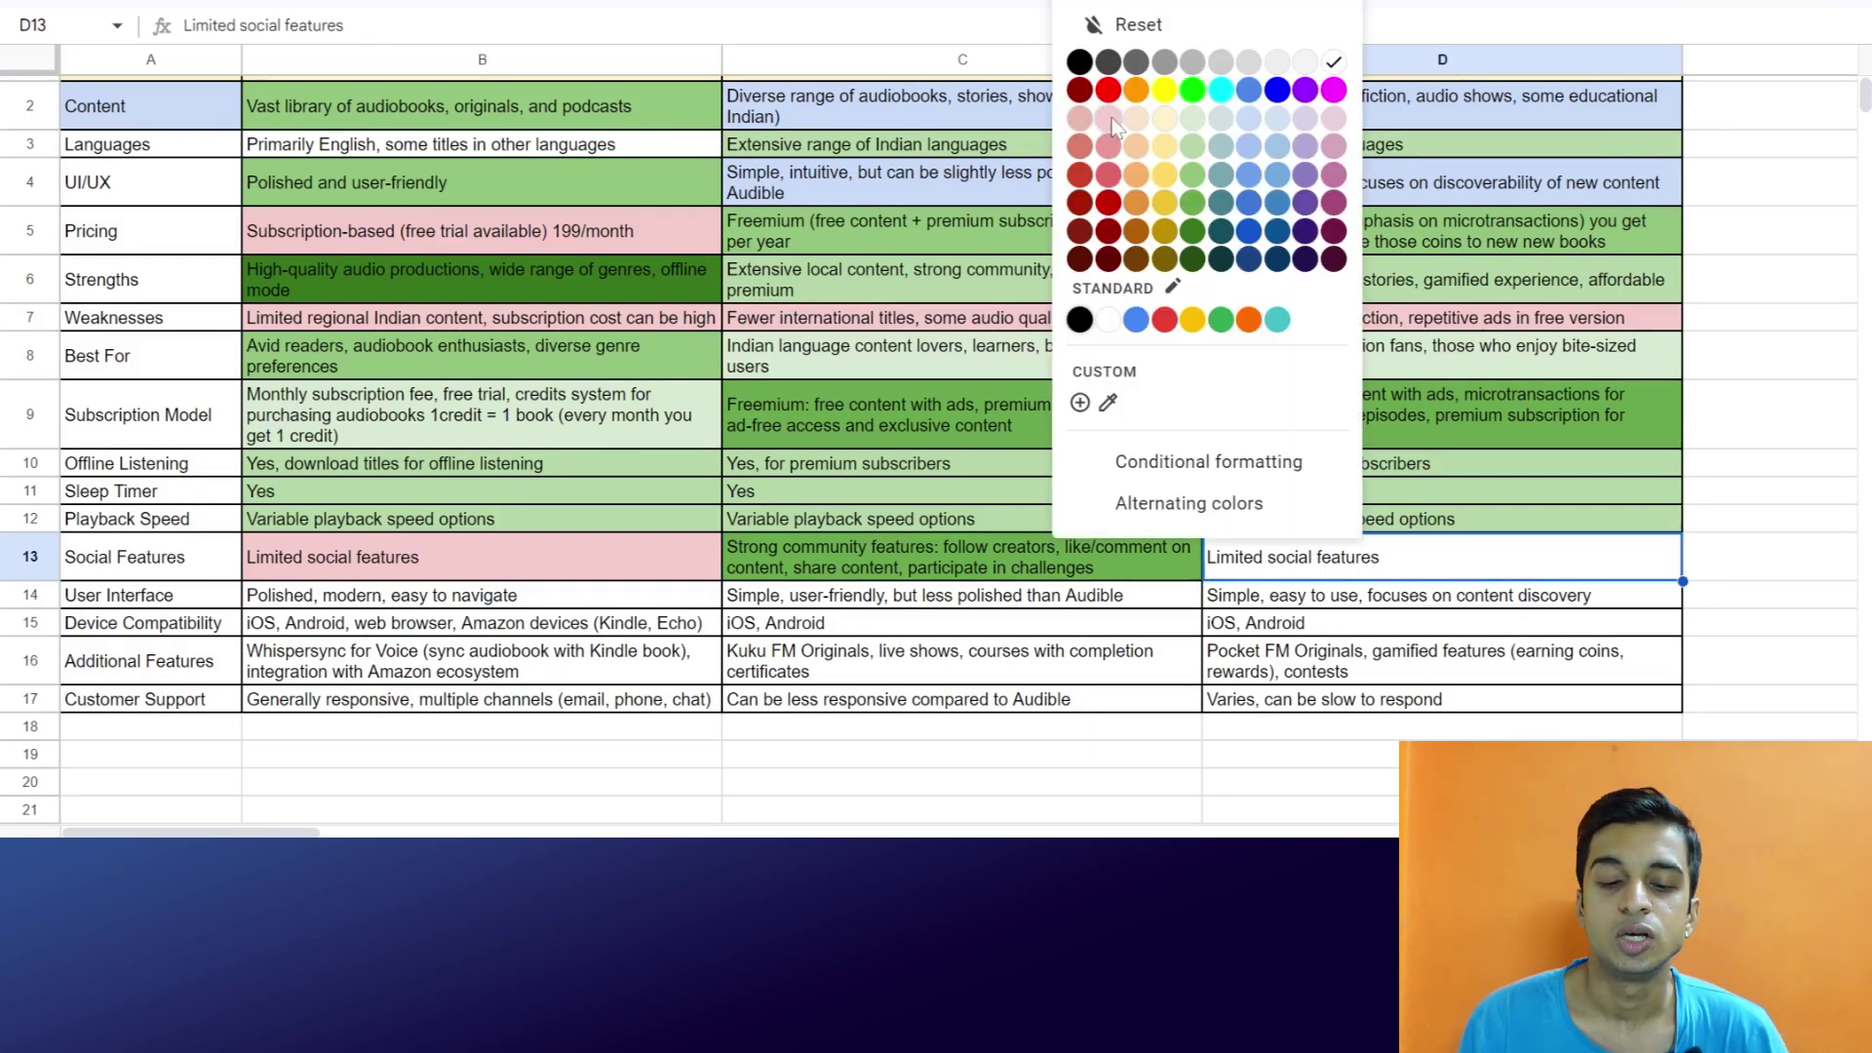
left_click(1109, 119)
left_click(495, 557)
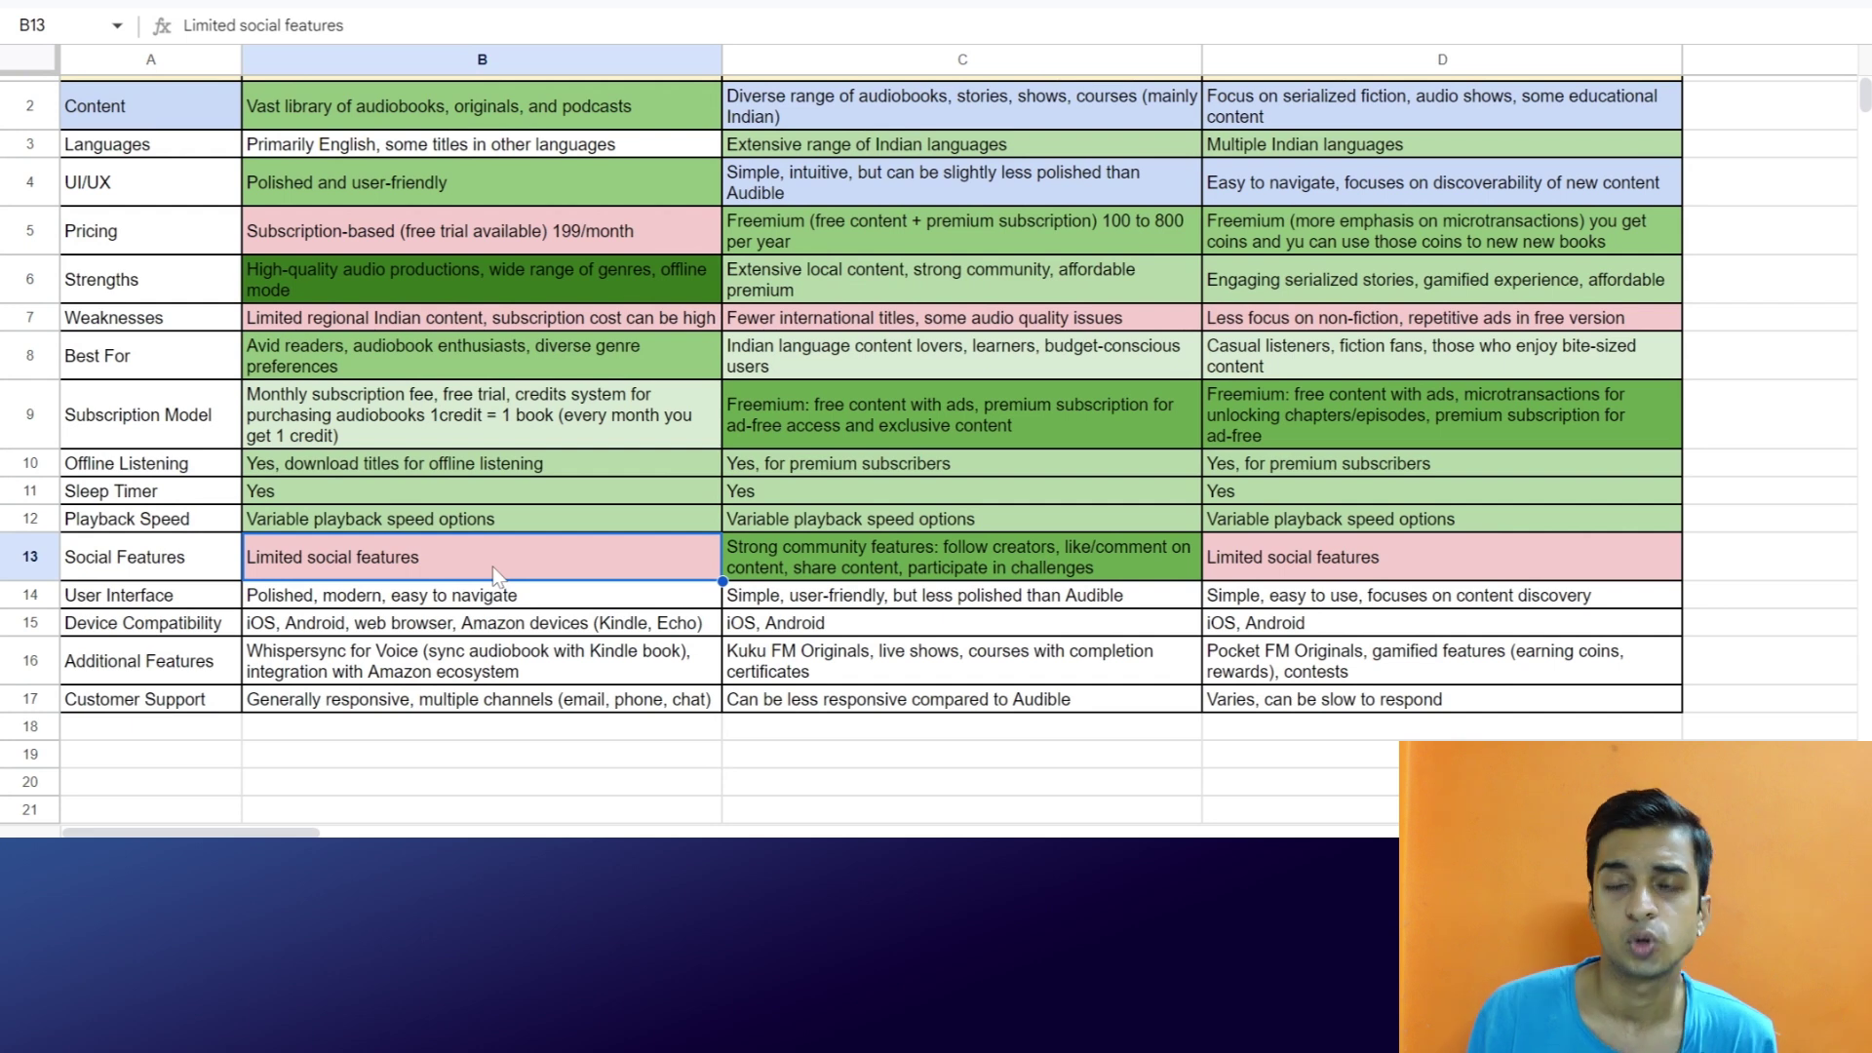
left_click(853, 550)
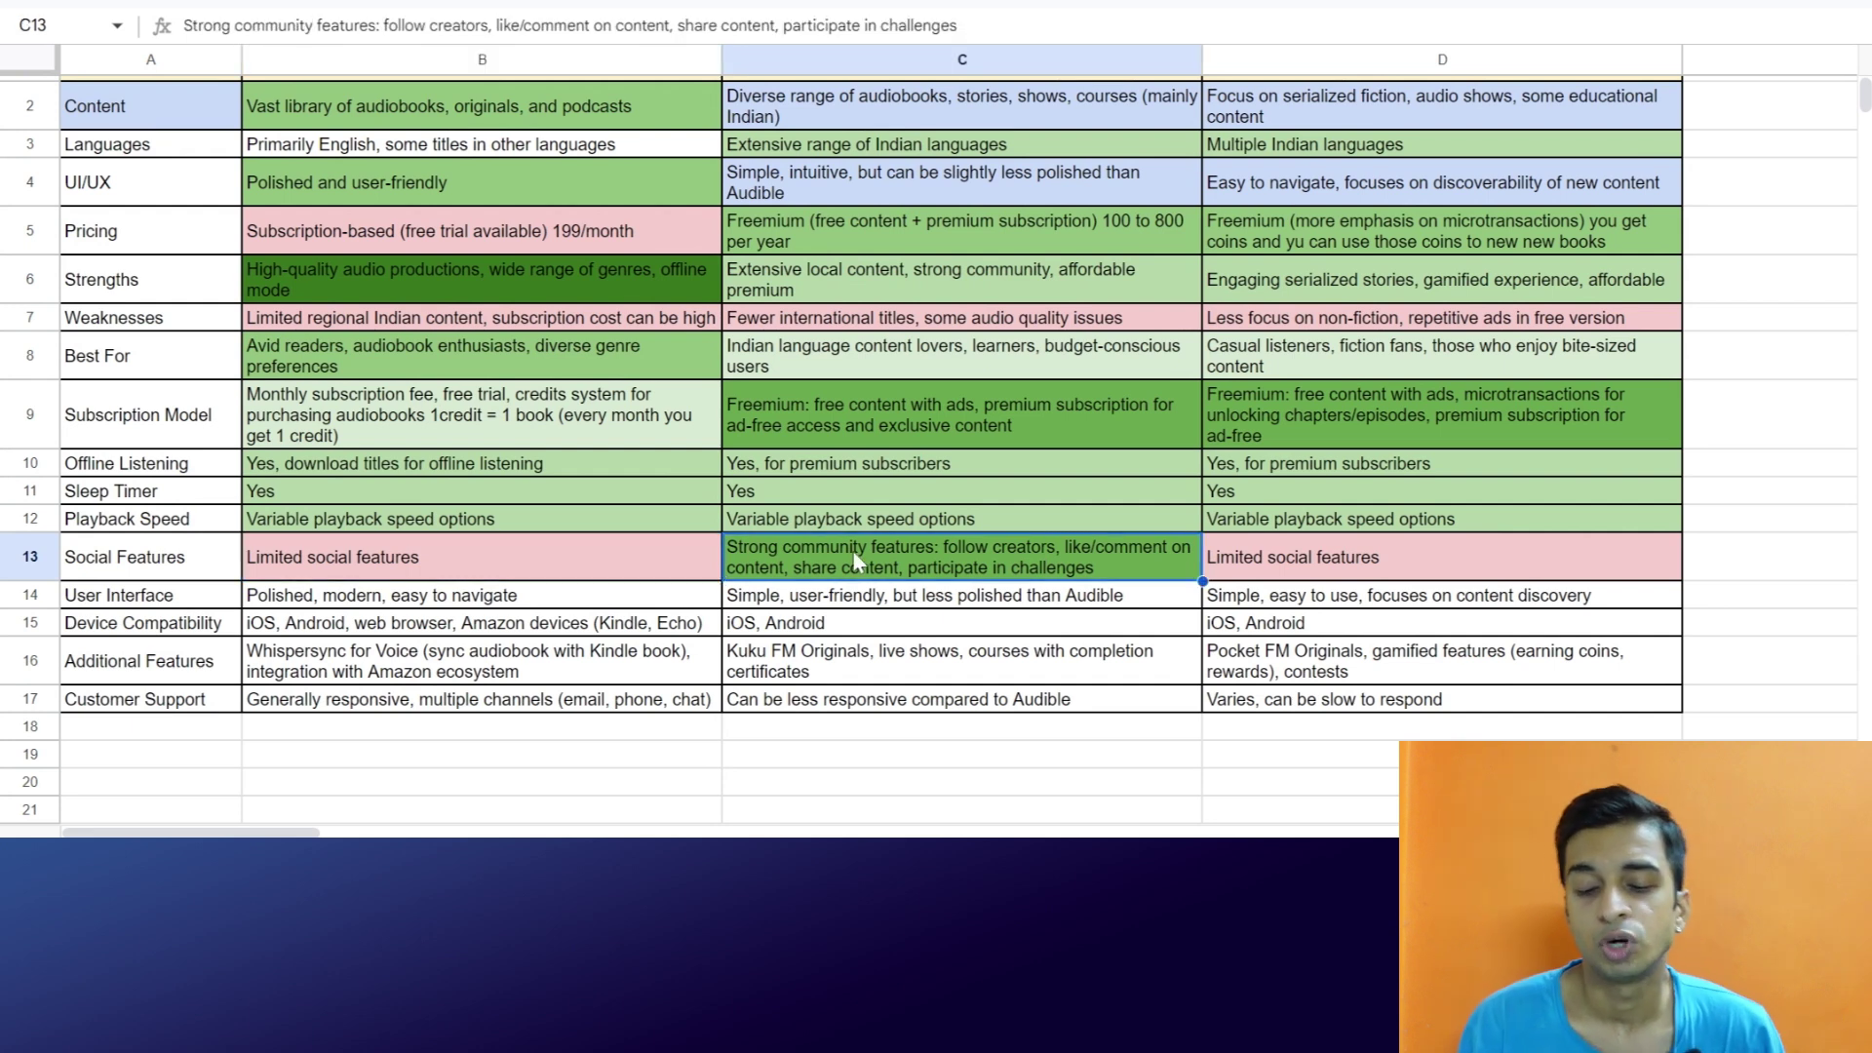
left_click(1316, 555)
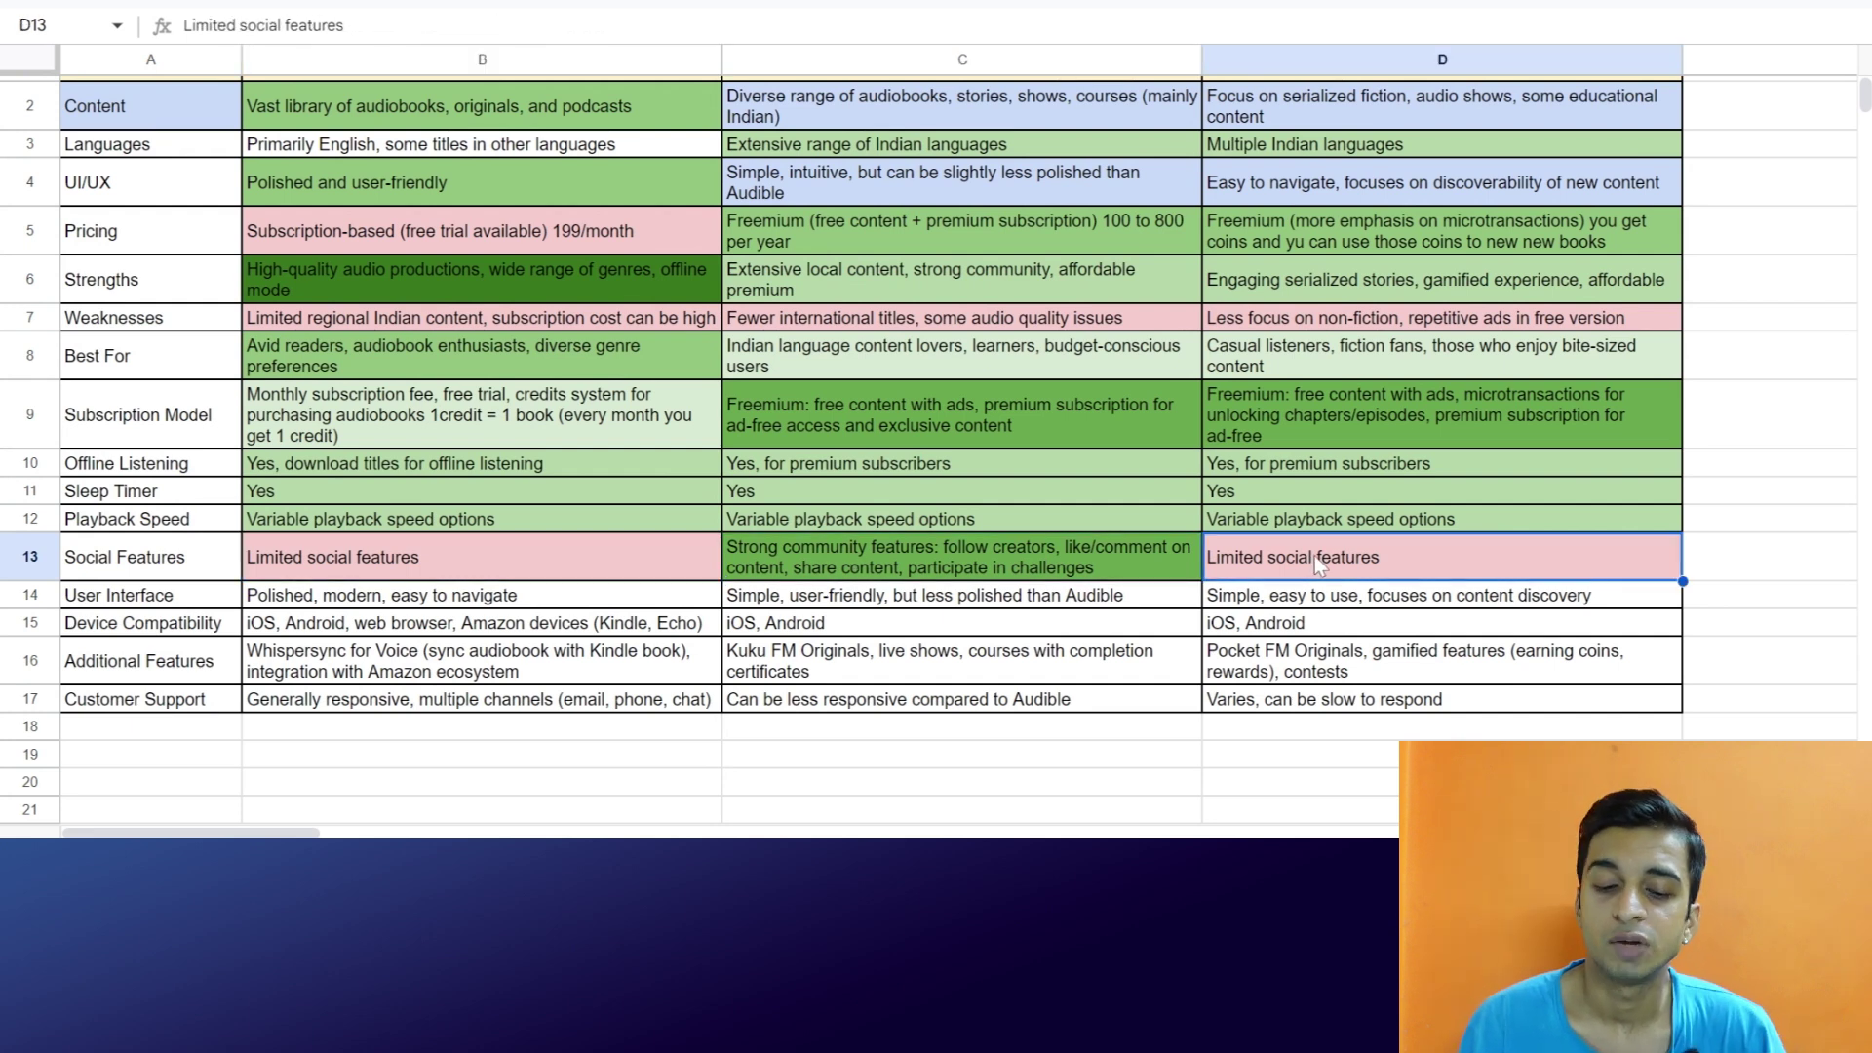
left_click(533, 555)
scroll(534, 552, "up", 1)
scroll(534, 554, "down", 2)
left_click(219, 539)
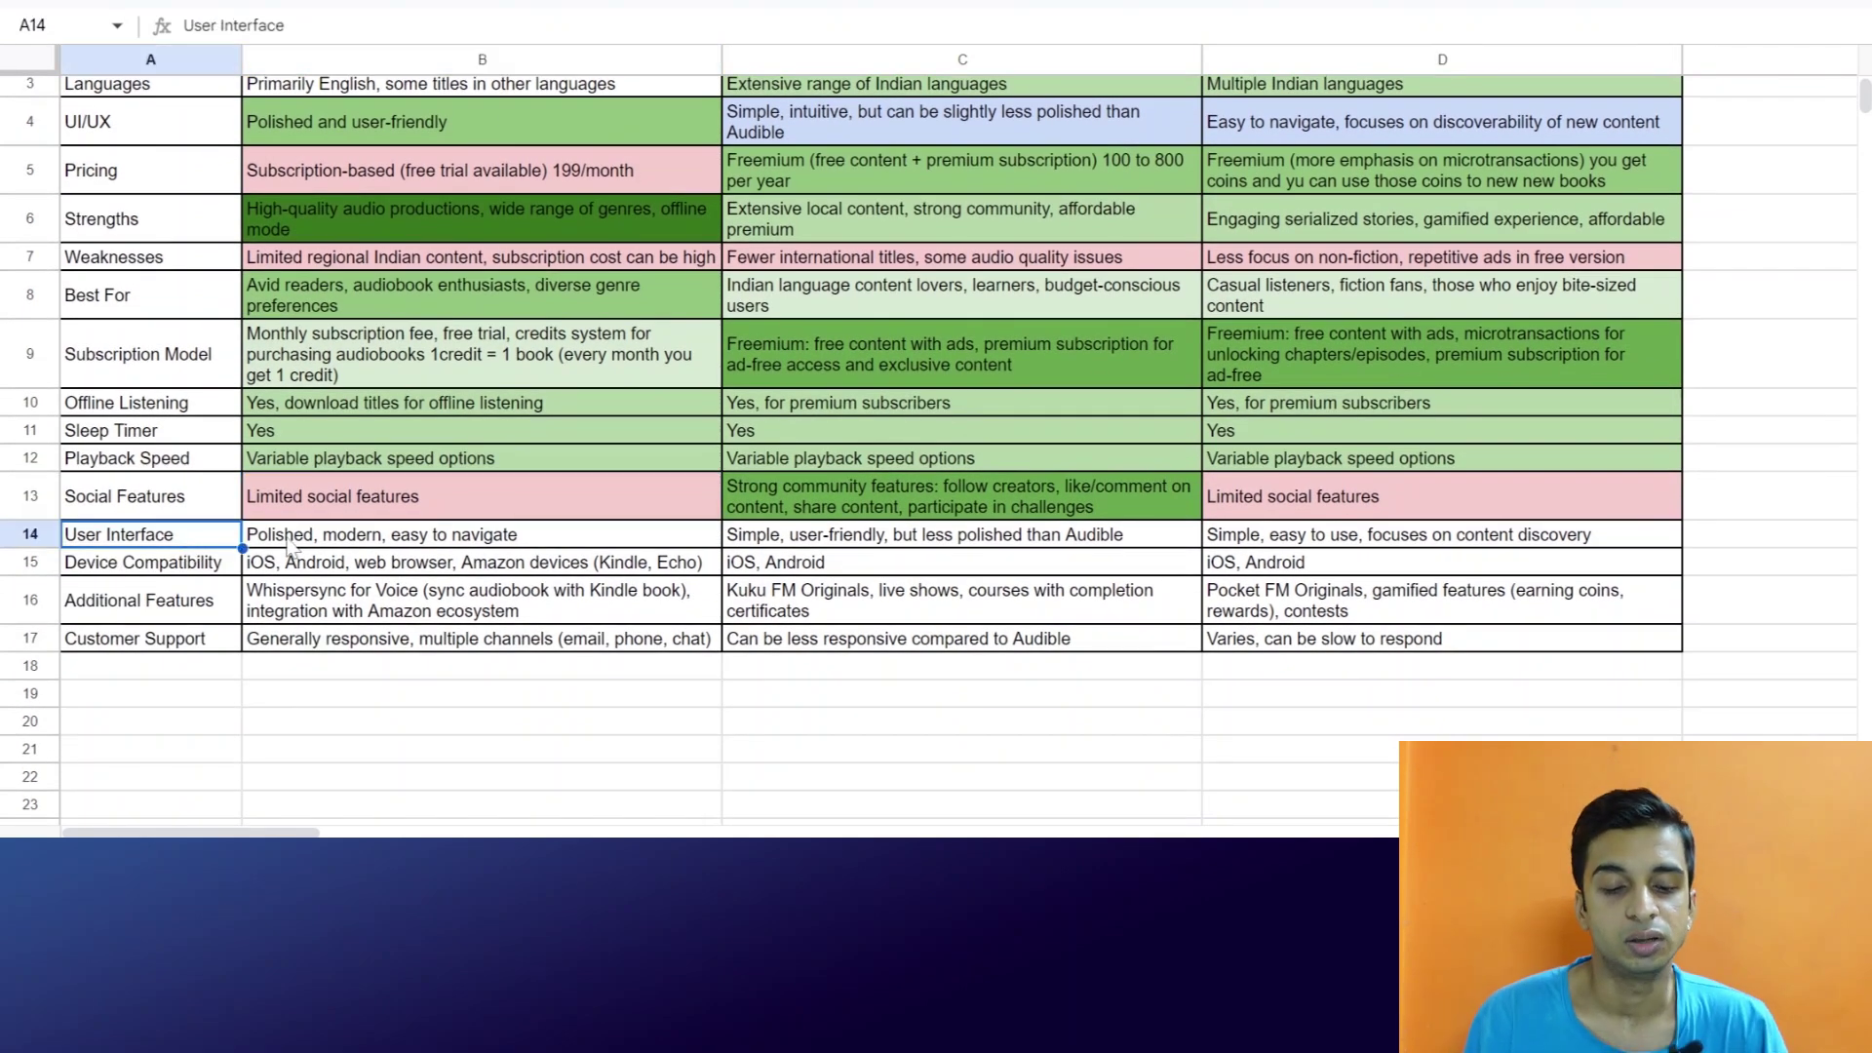
left_click(435, 544)
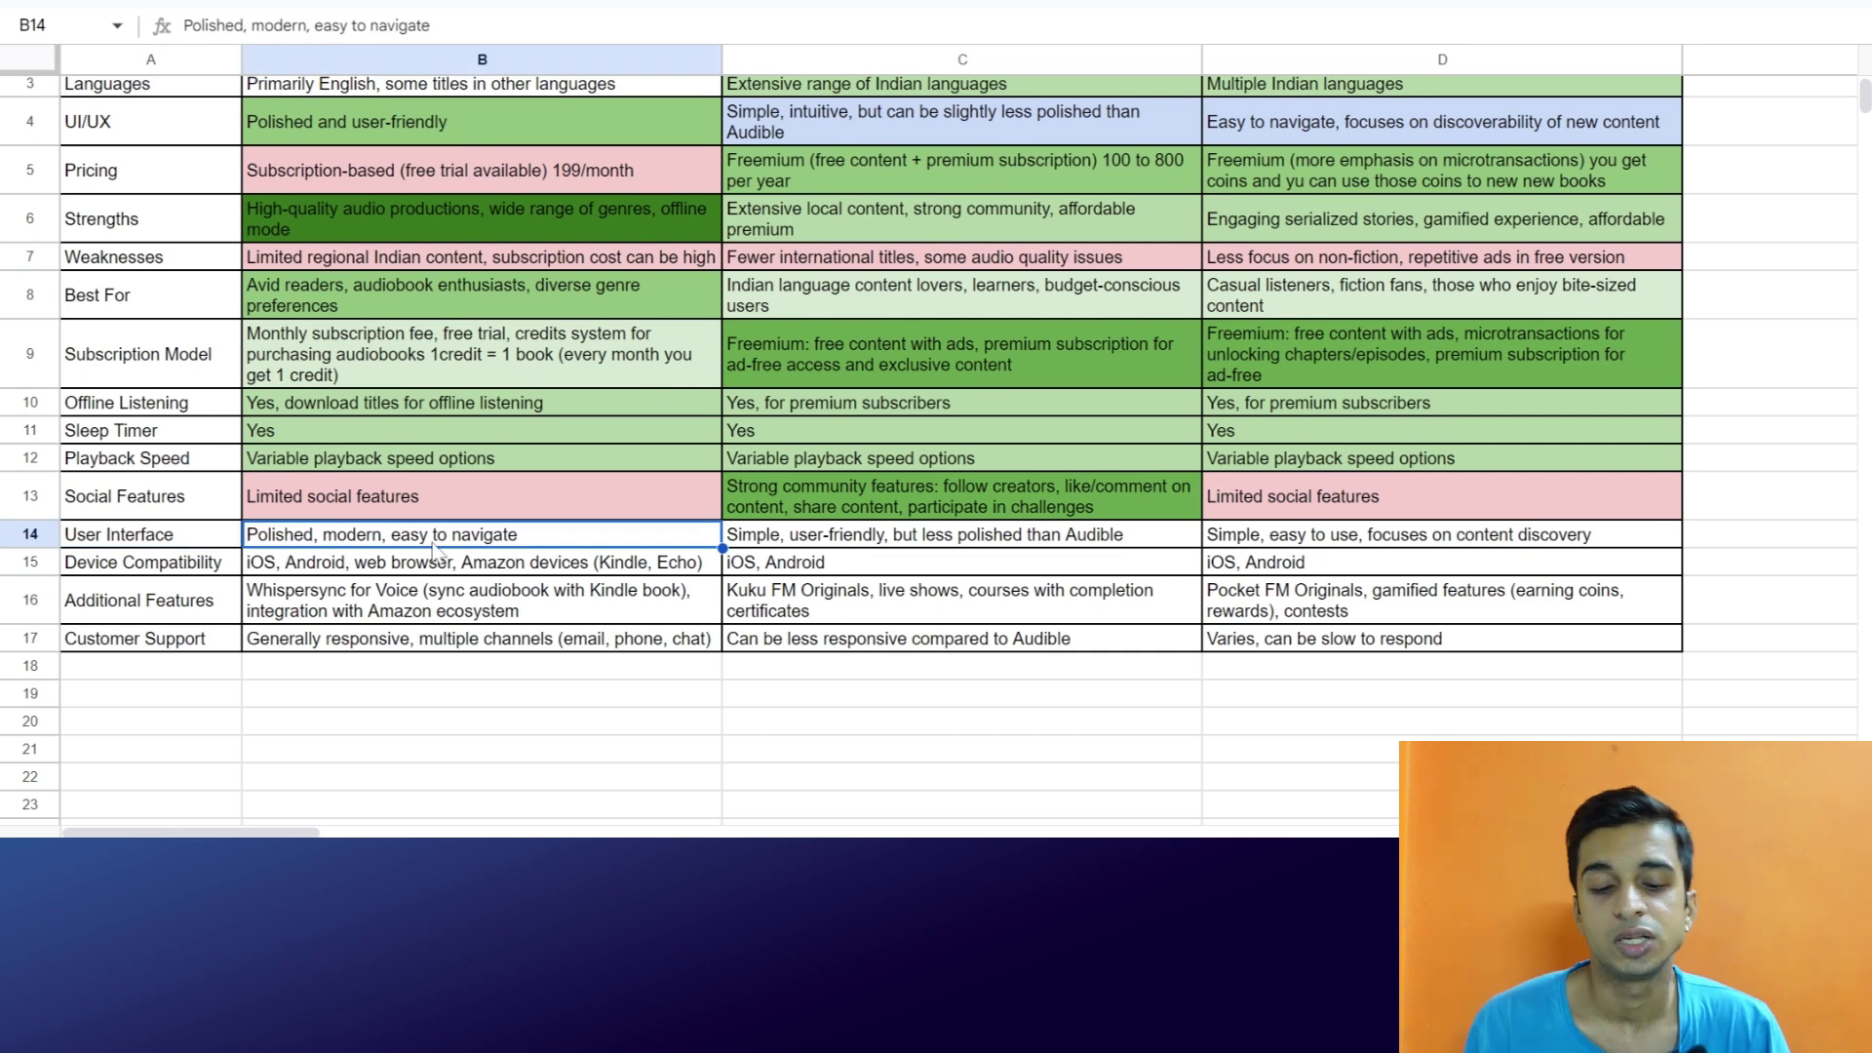
left_click(837, 544)
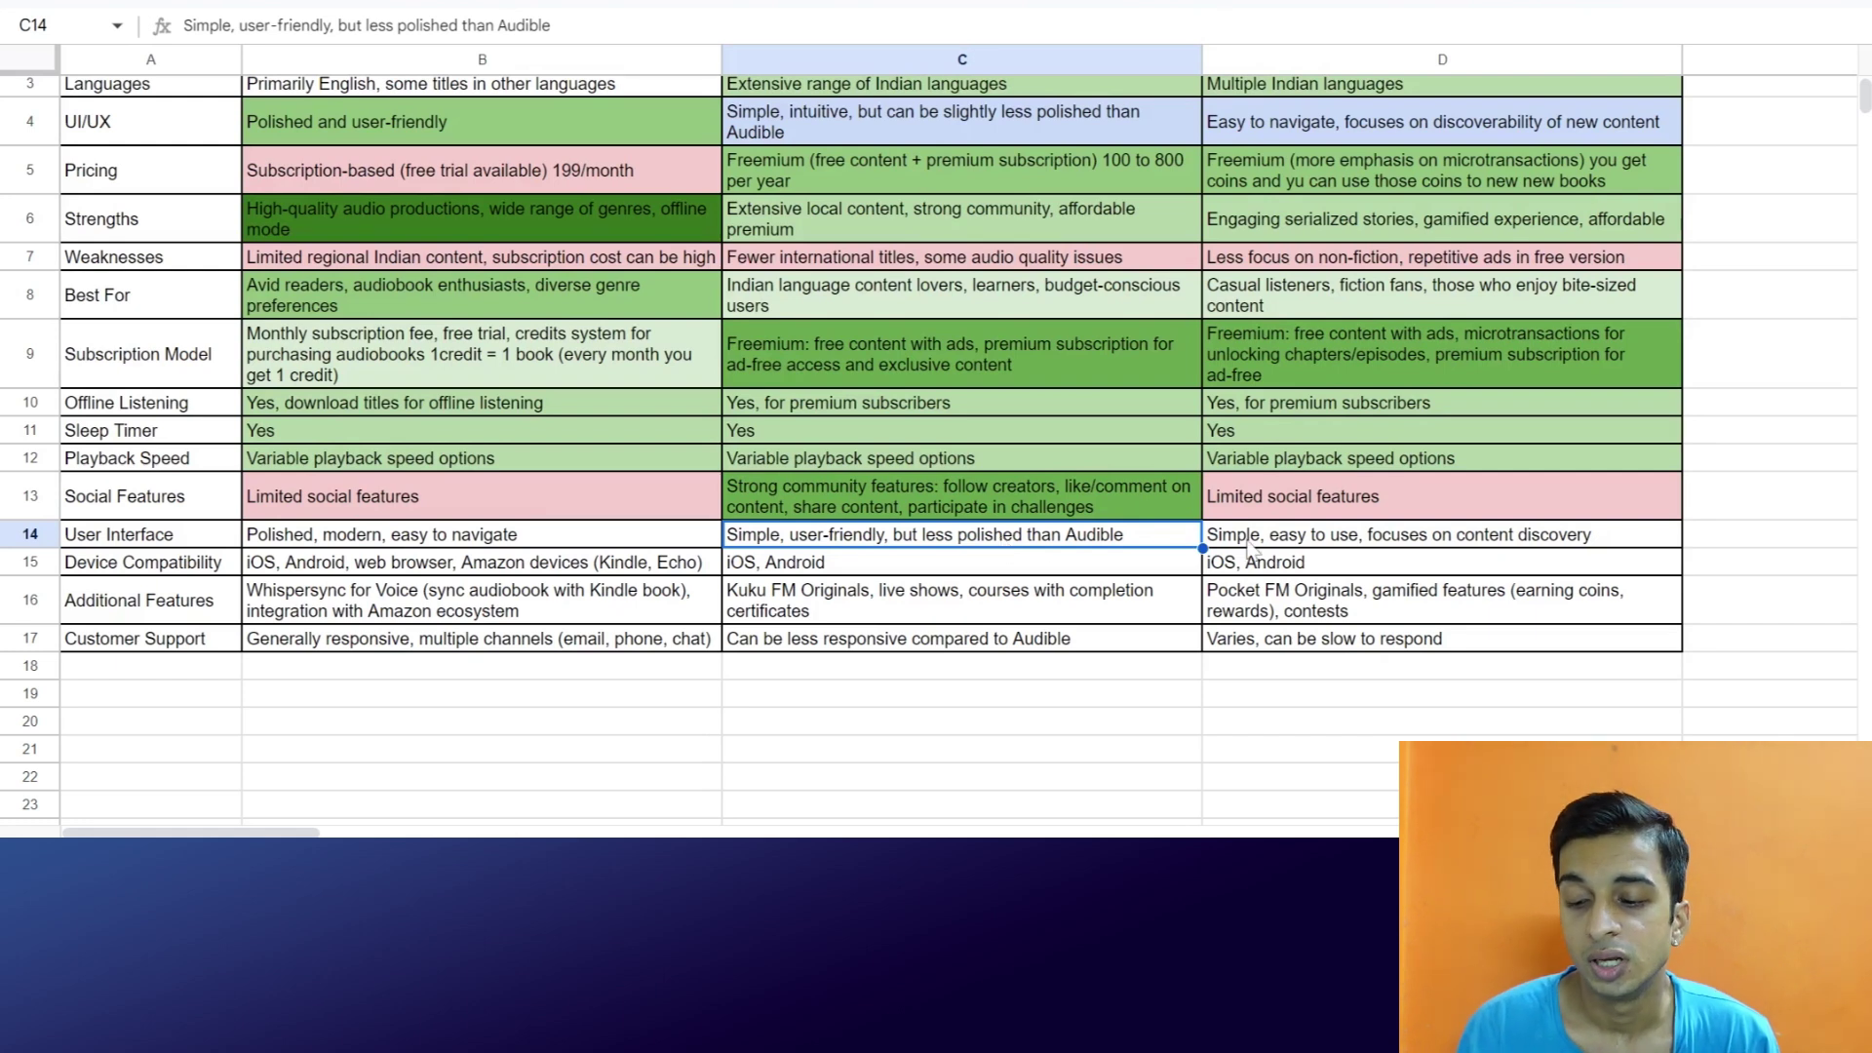
left_click(1248, 544)
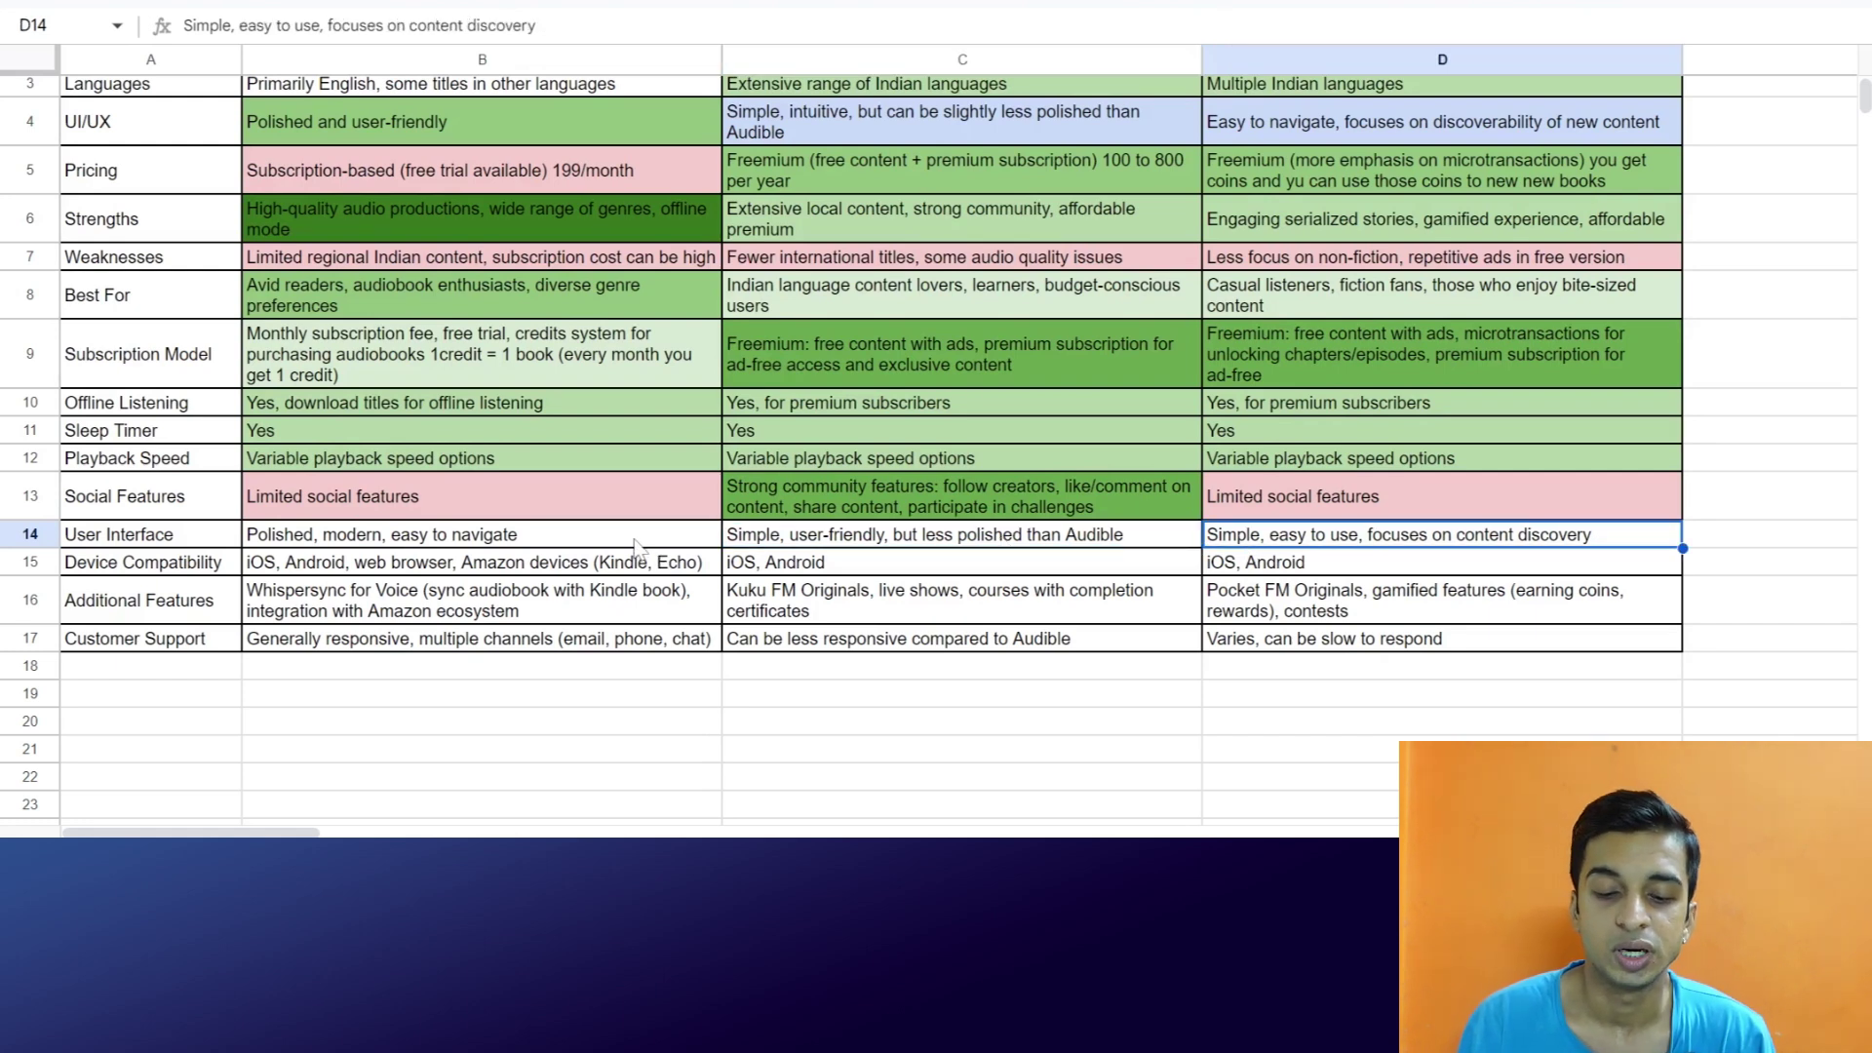
left_click_drag(633, 544, 830, 548)
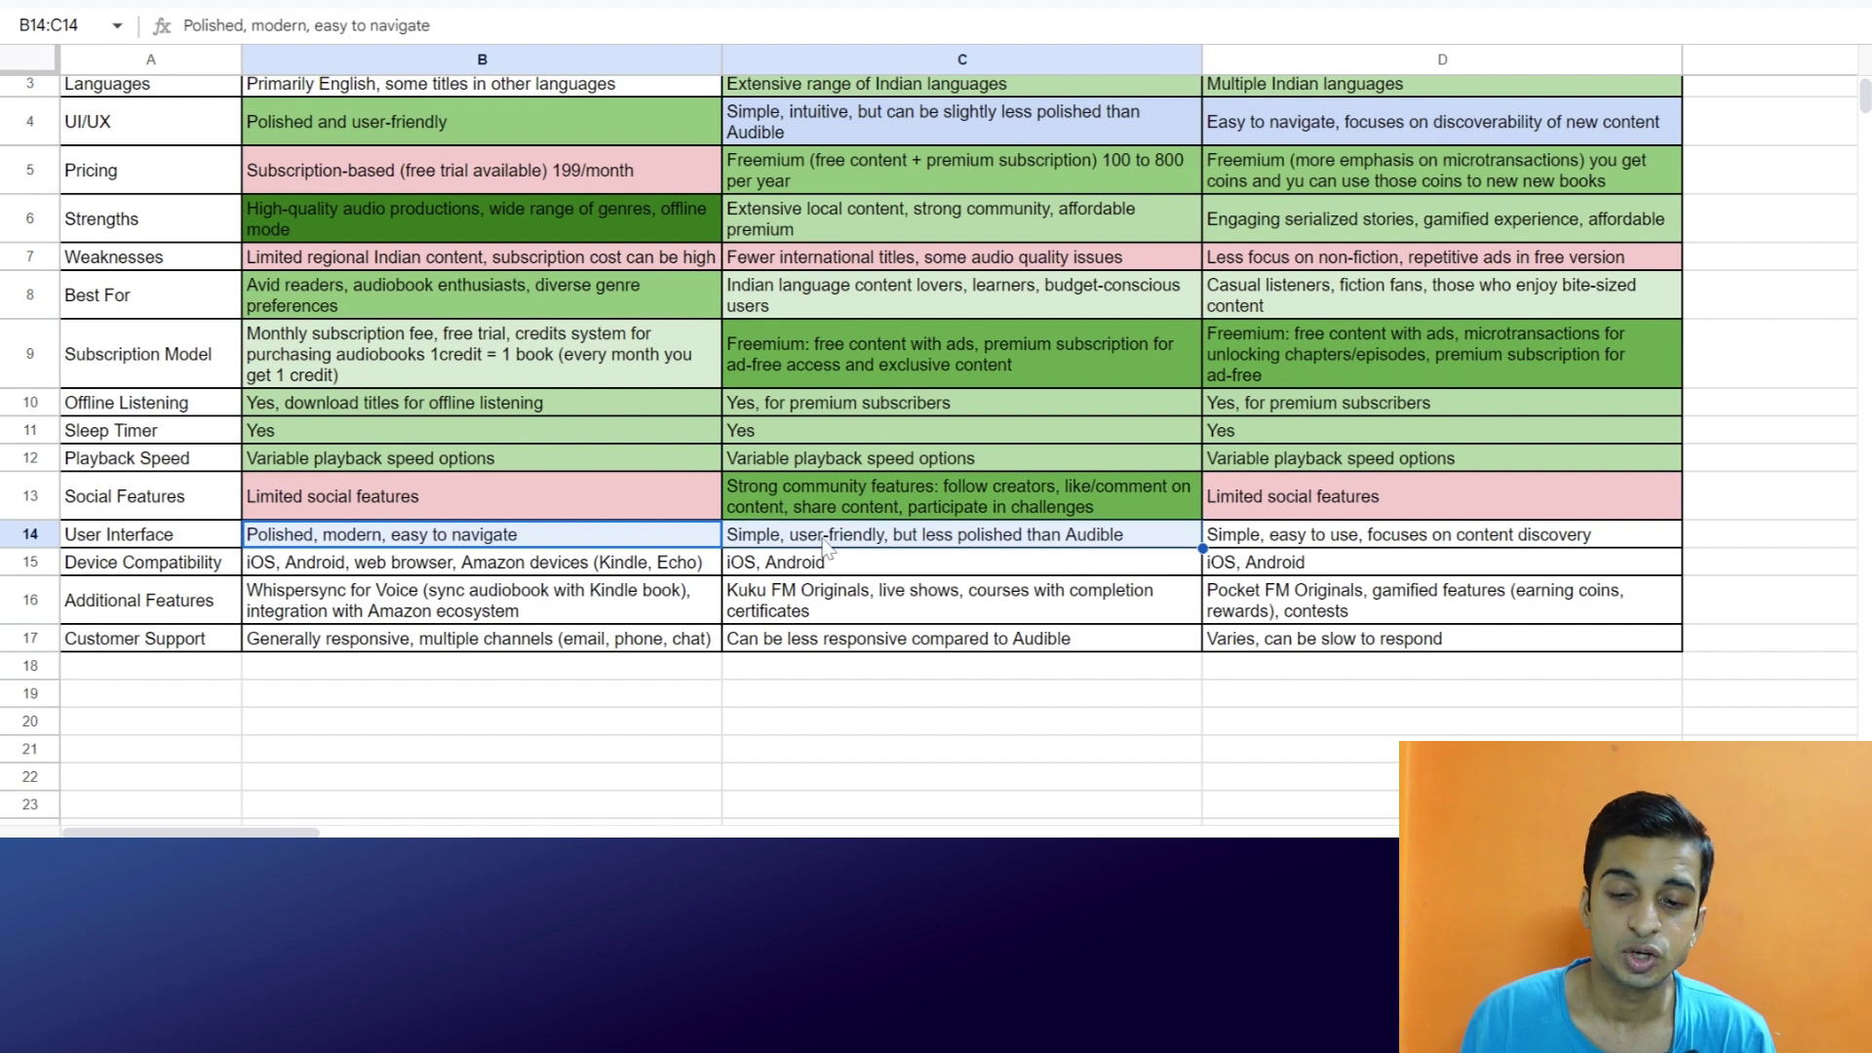
left_click(1062, 3)
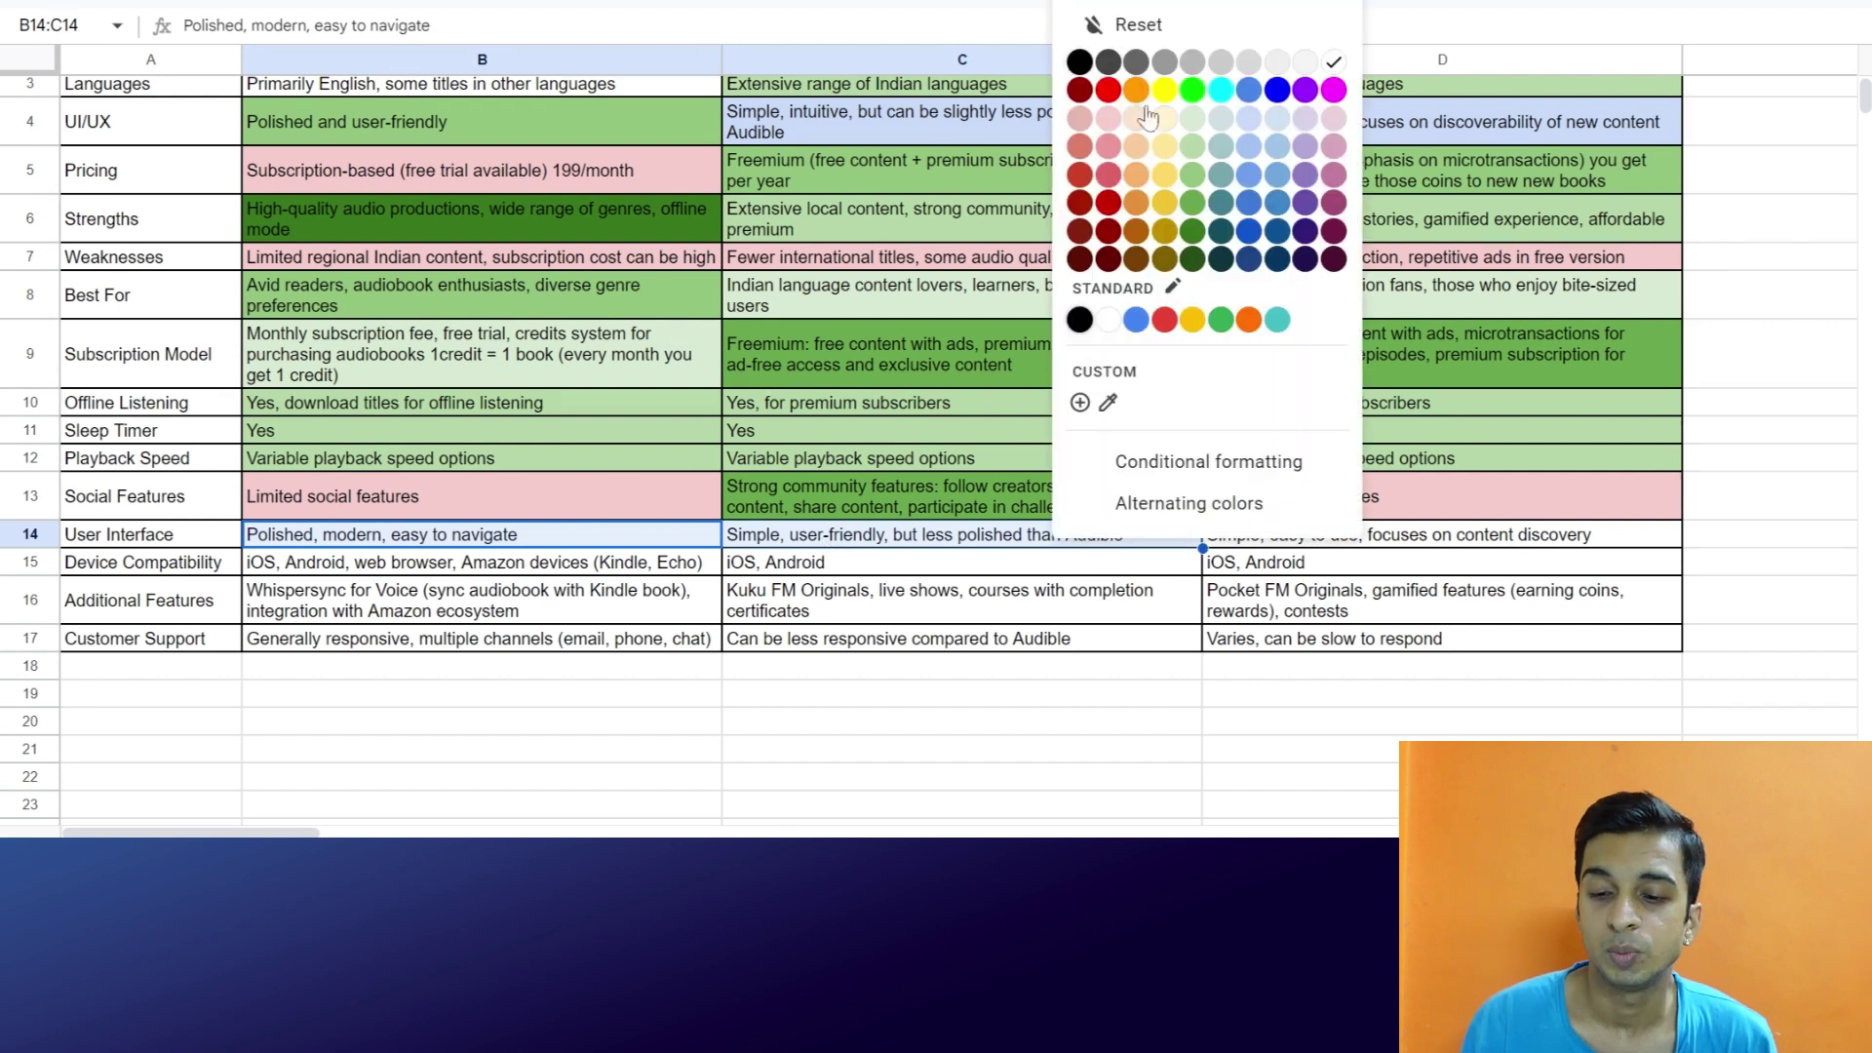
left_click(1192, 177)
left_click(1289, 550)
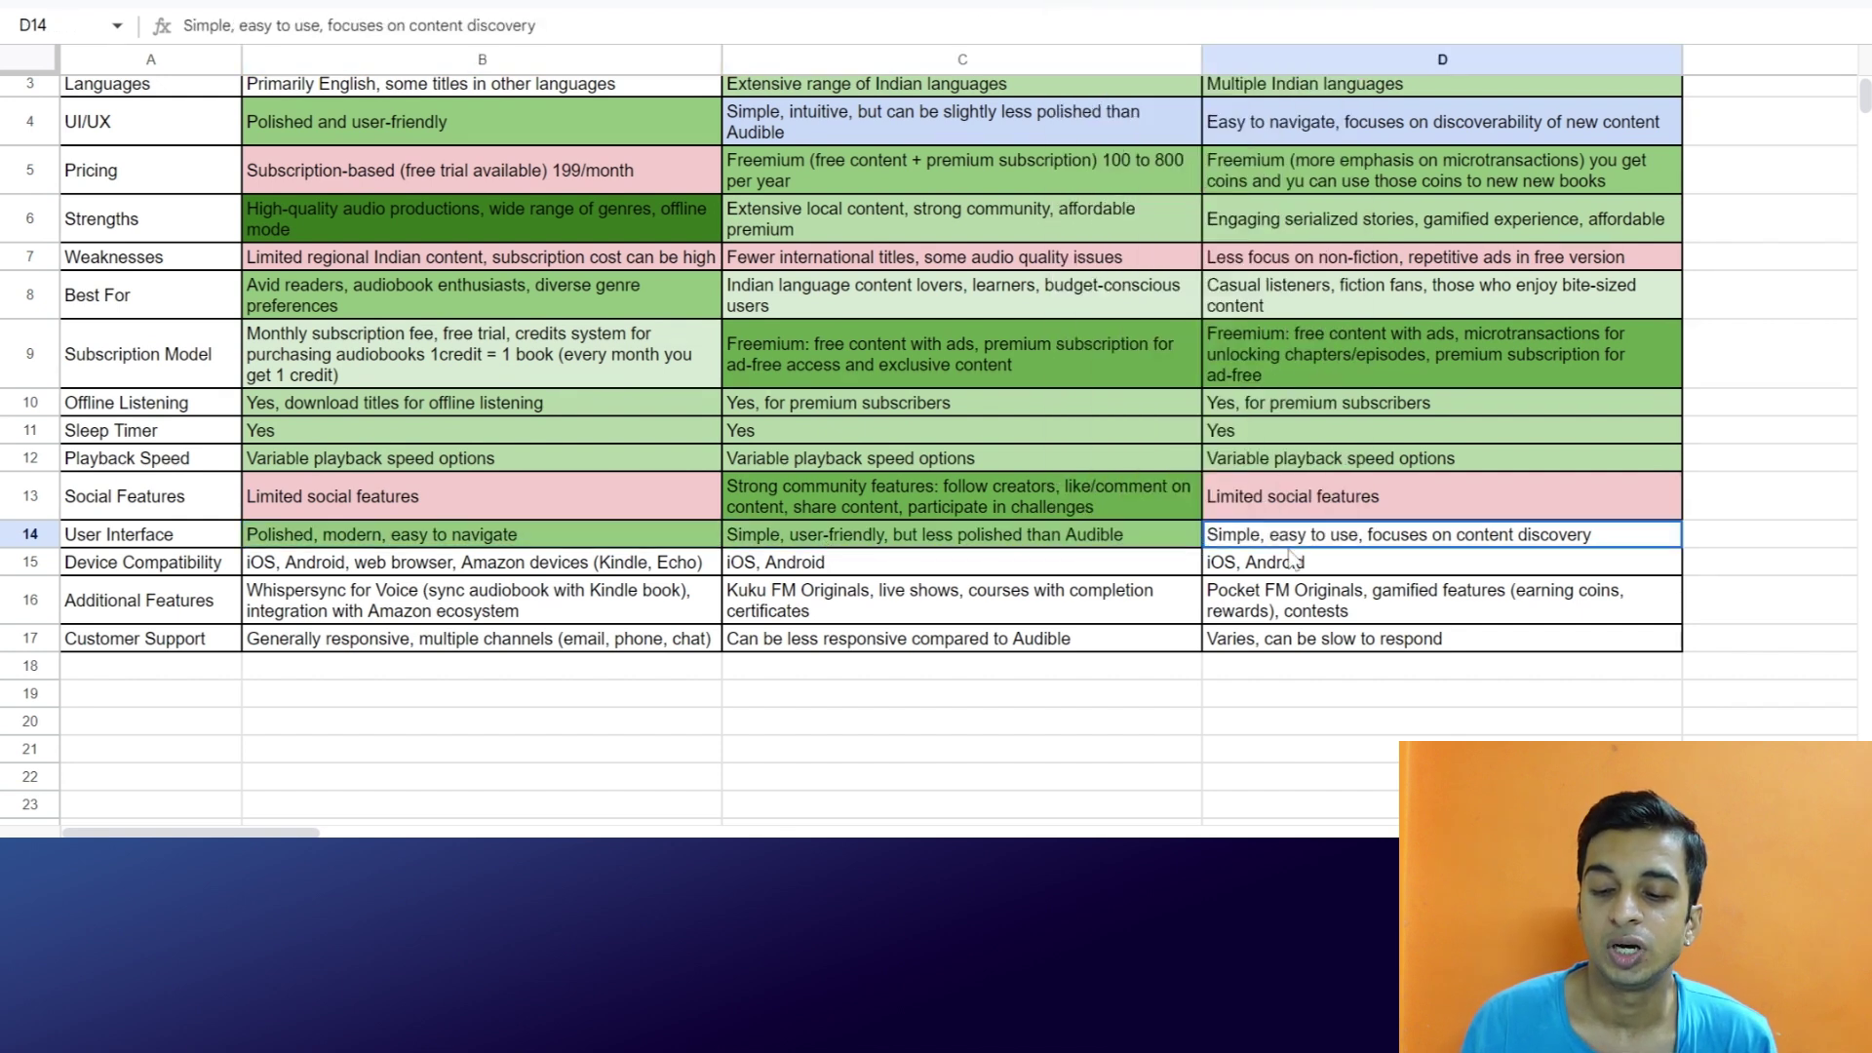
left_click(1062, 4)
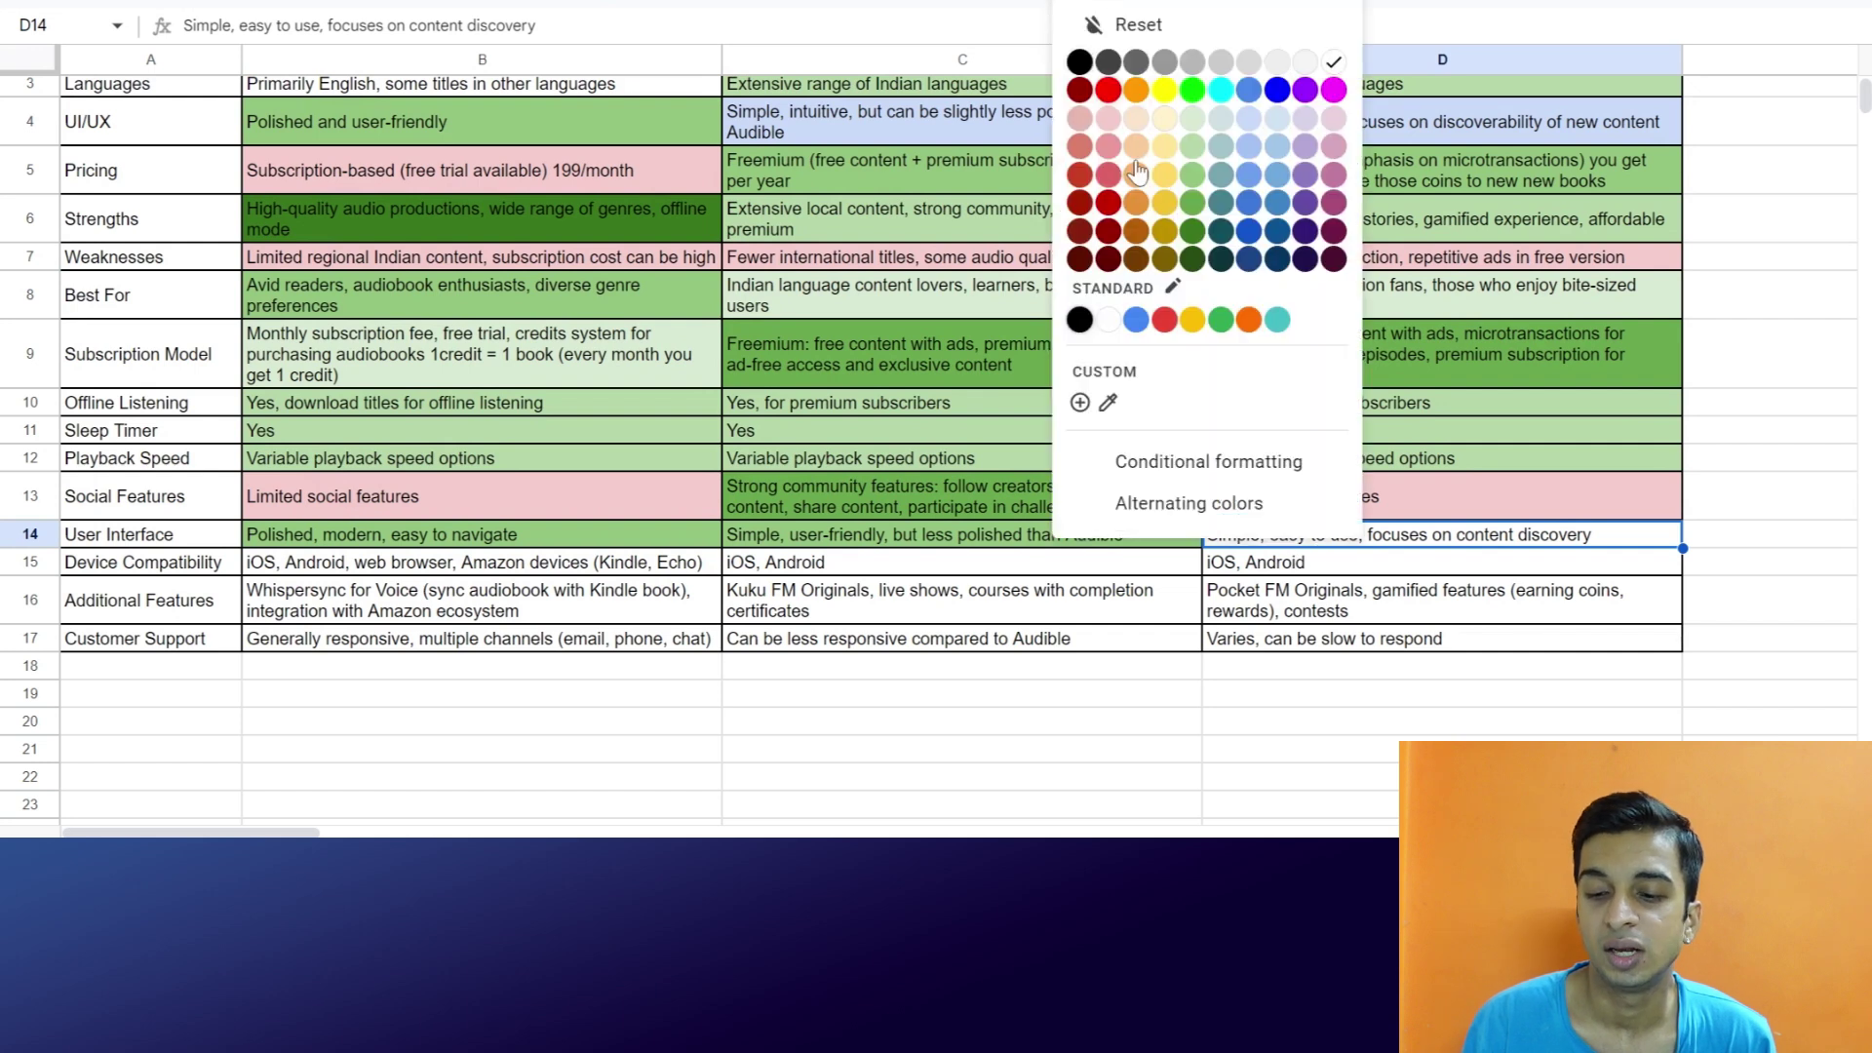
left_click(1192, 129)
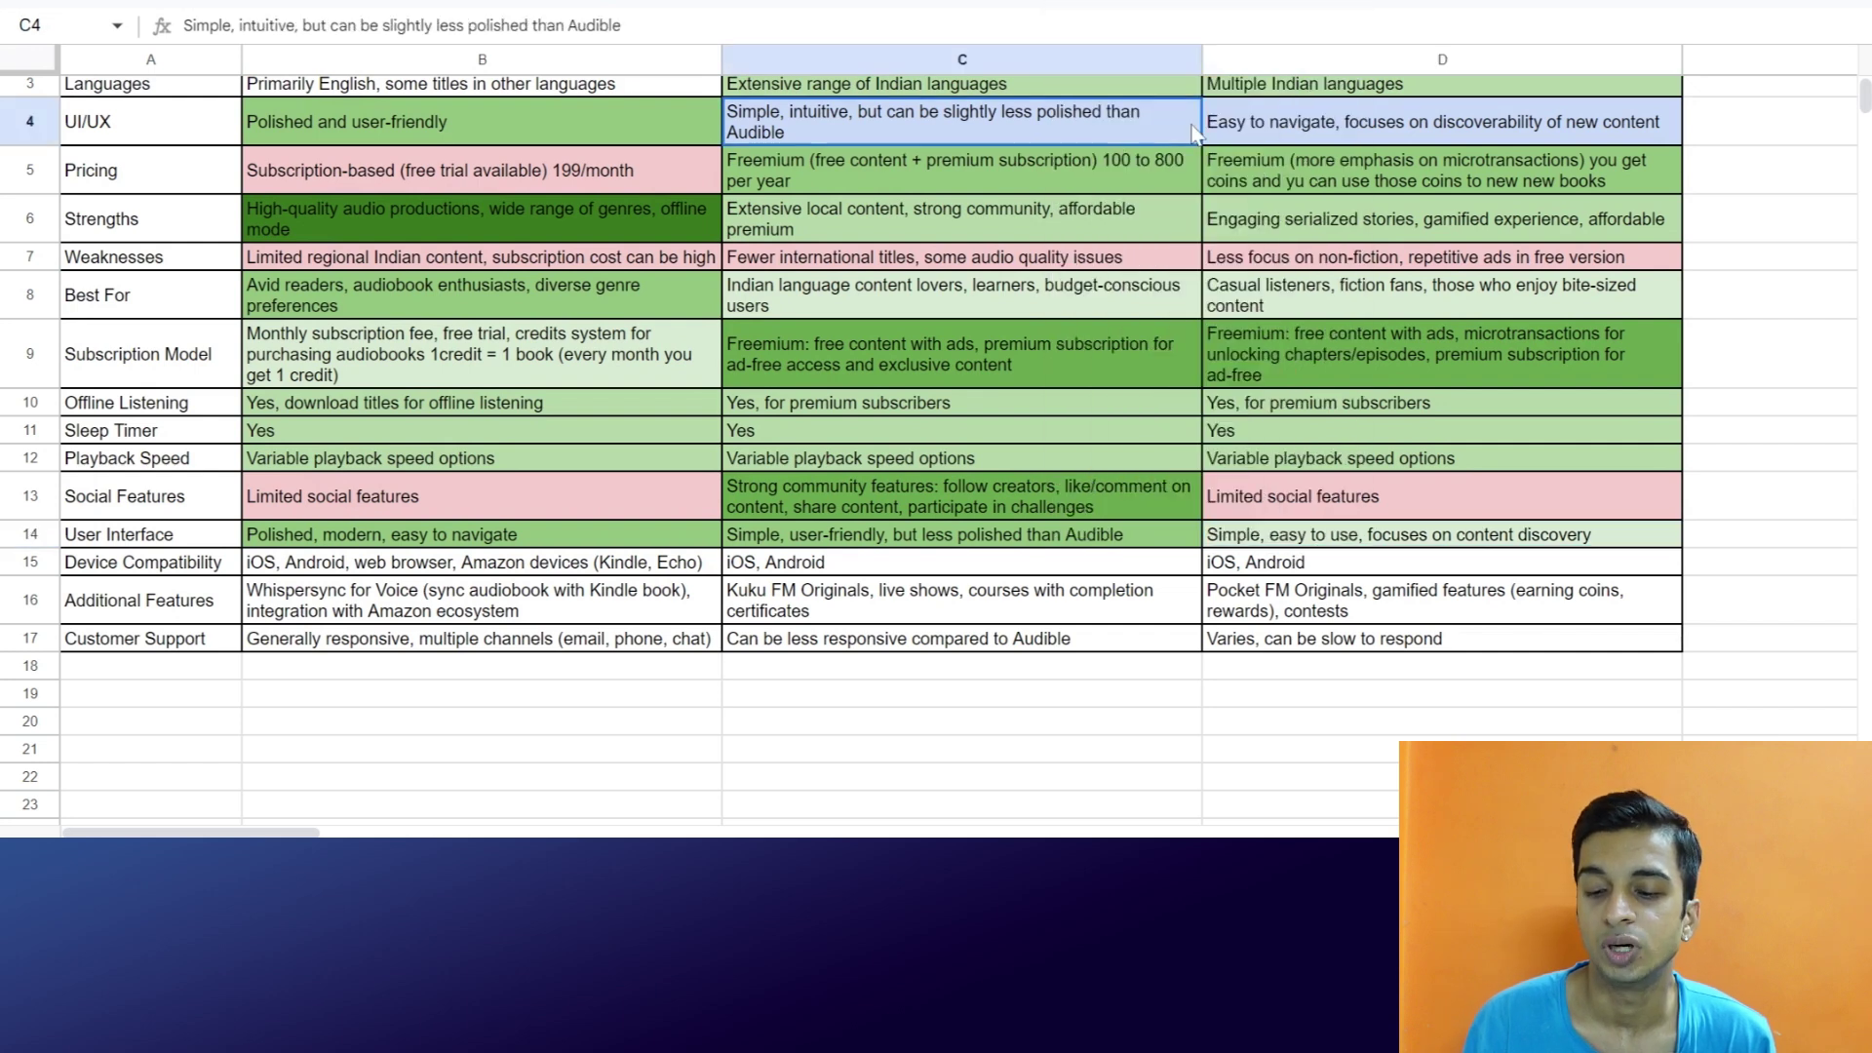
left_click(1060, 315)
scroll(1059, 315, "down", 1)
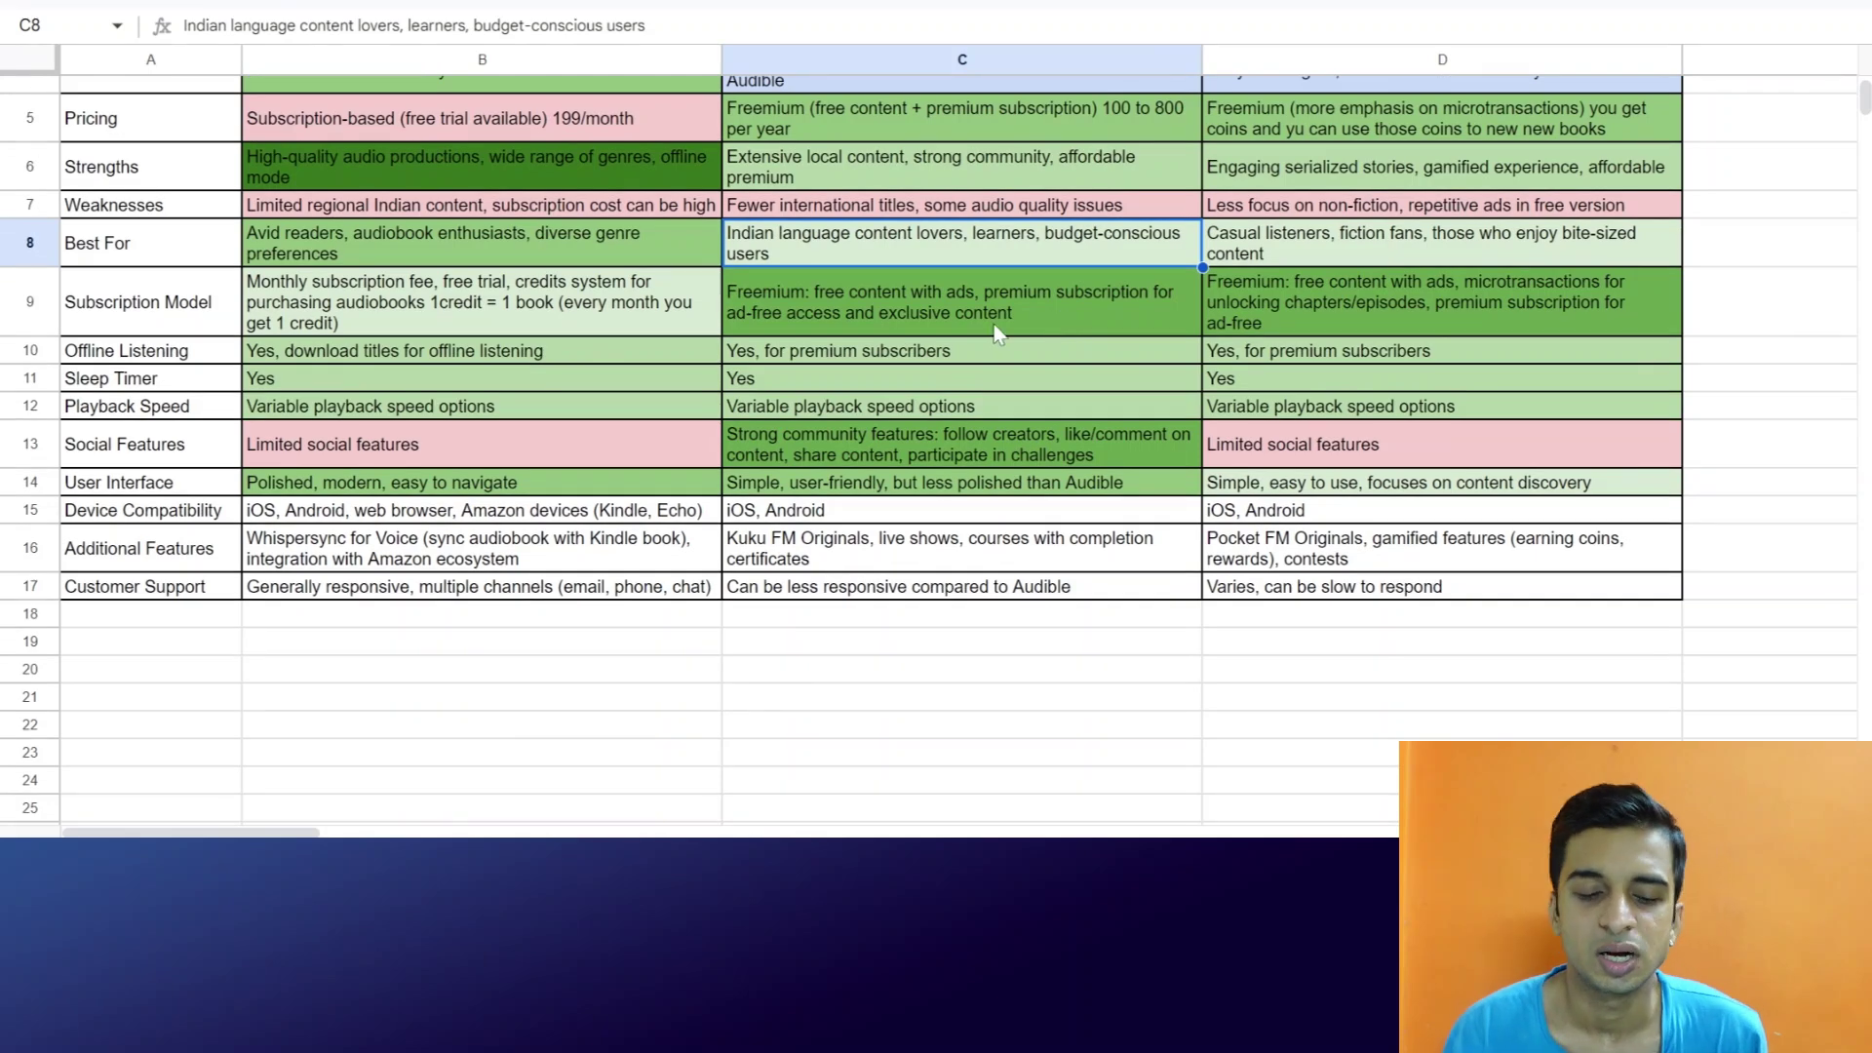
scroll(994, 333, "down", 1)
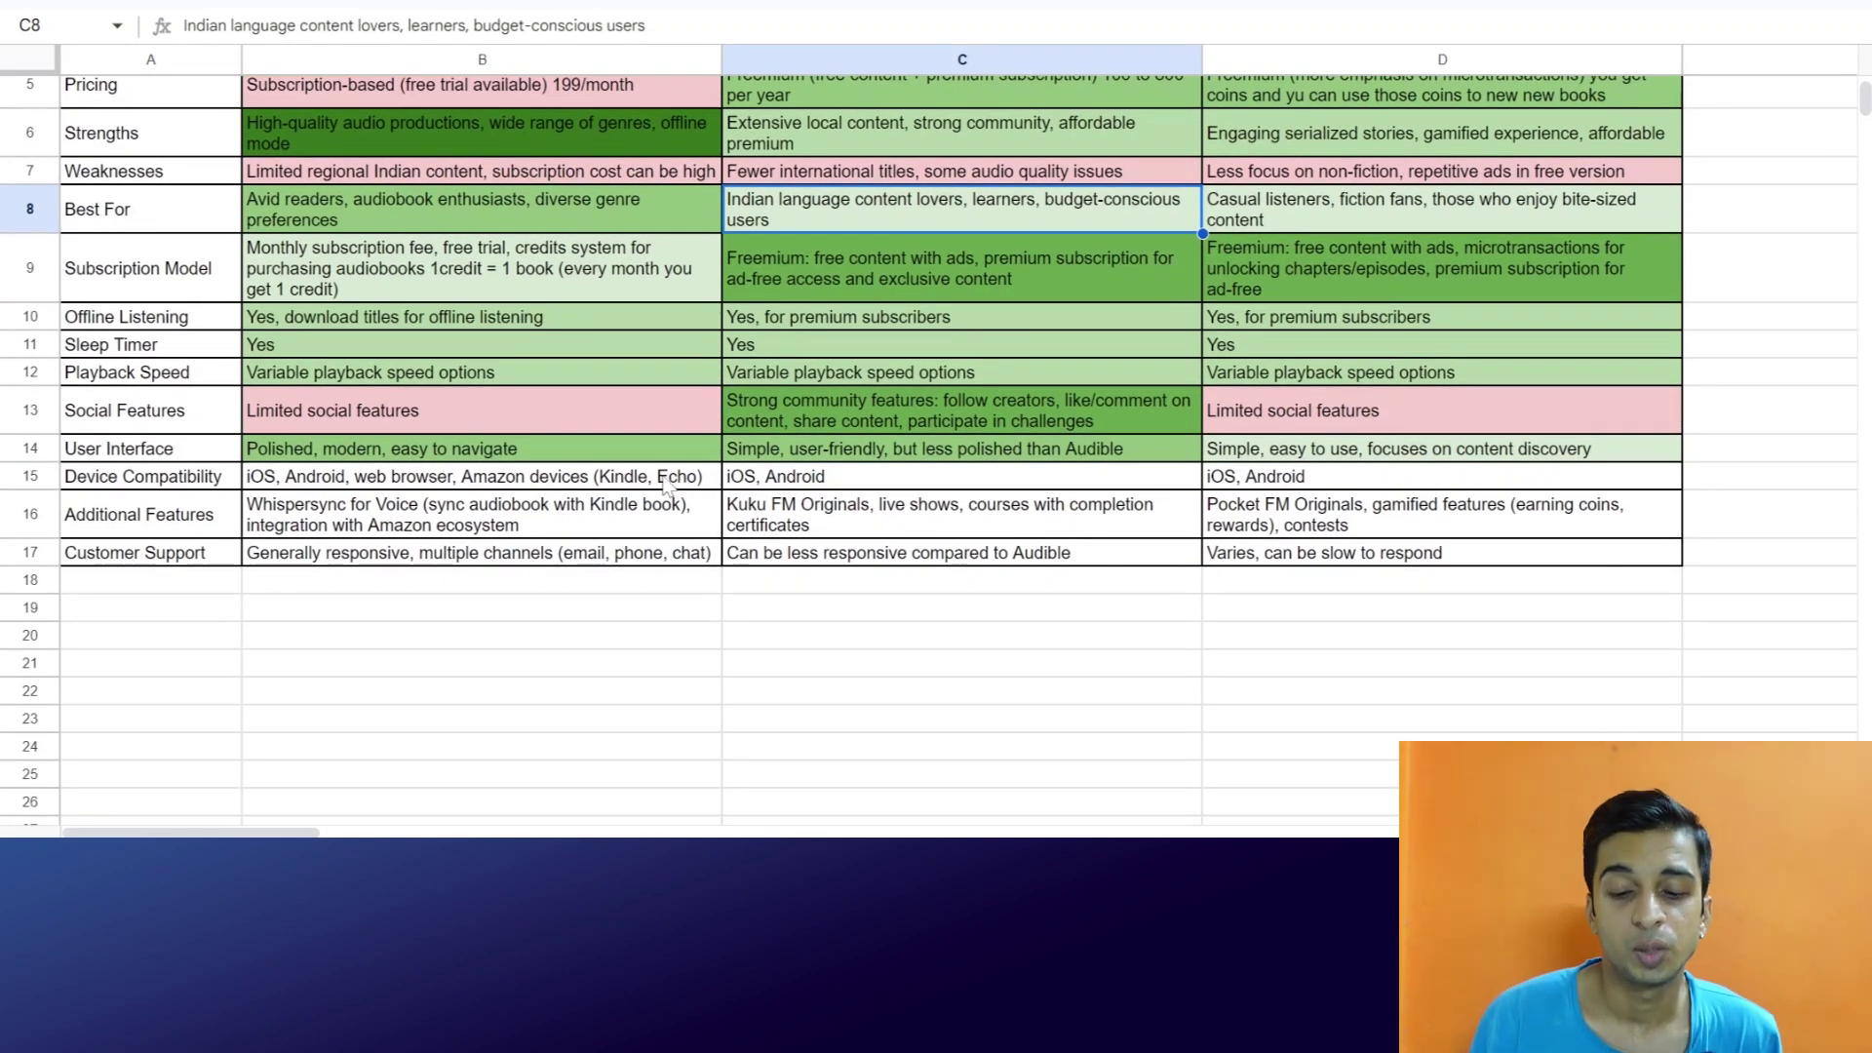
left_click(649, 492)
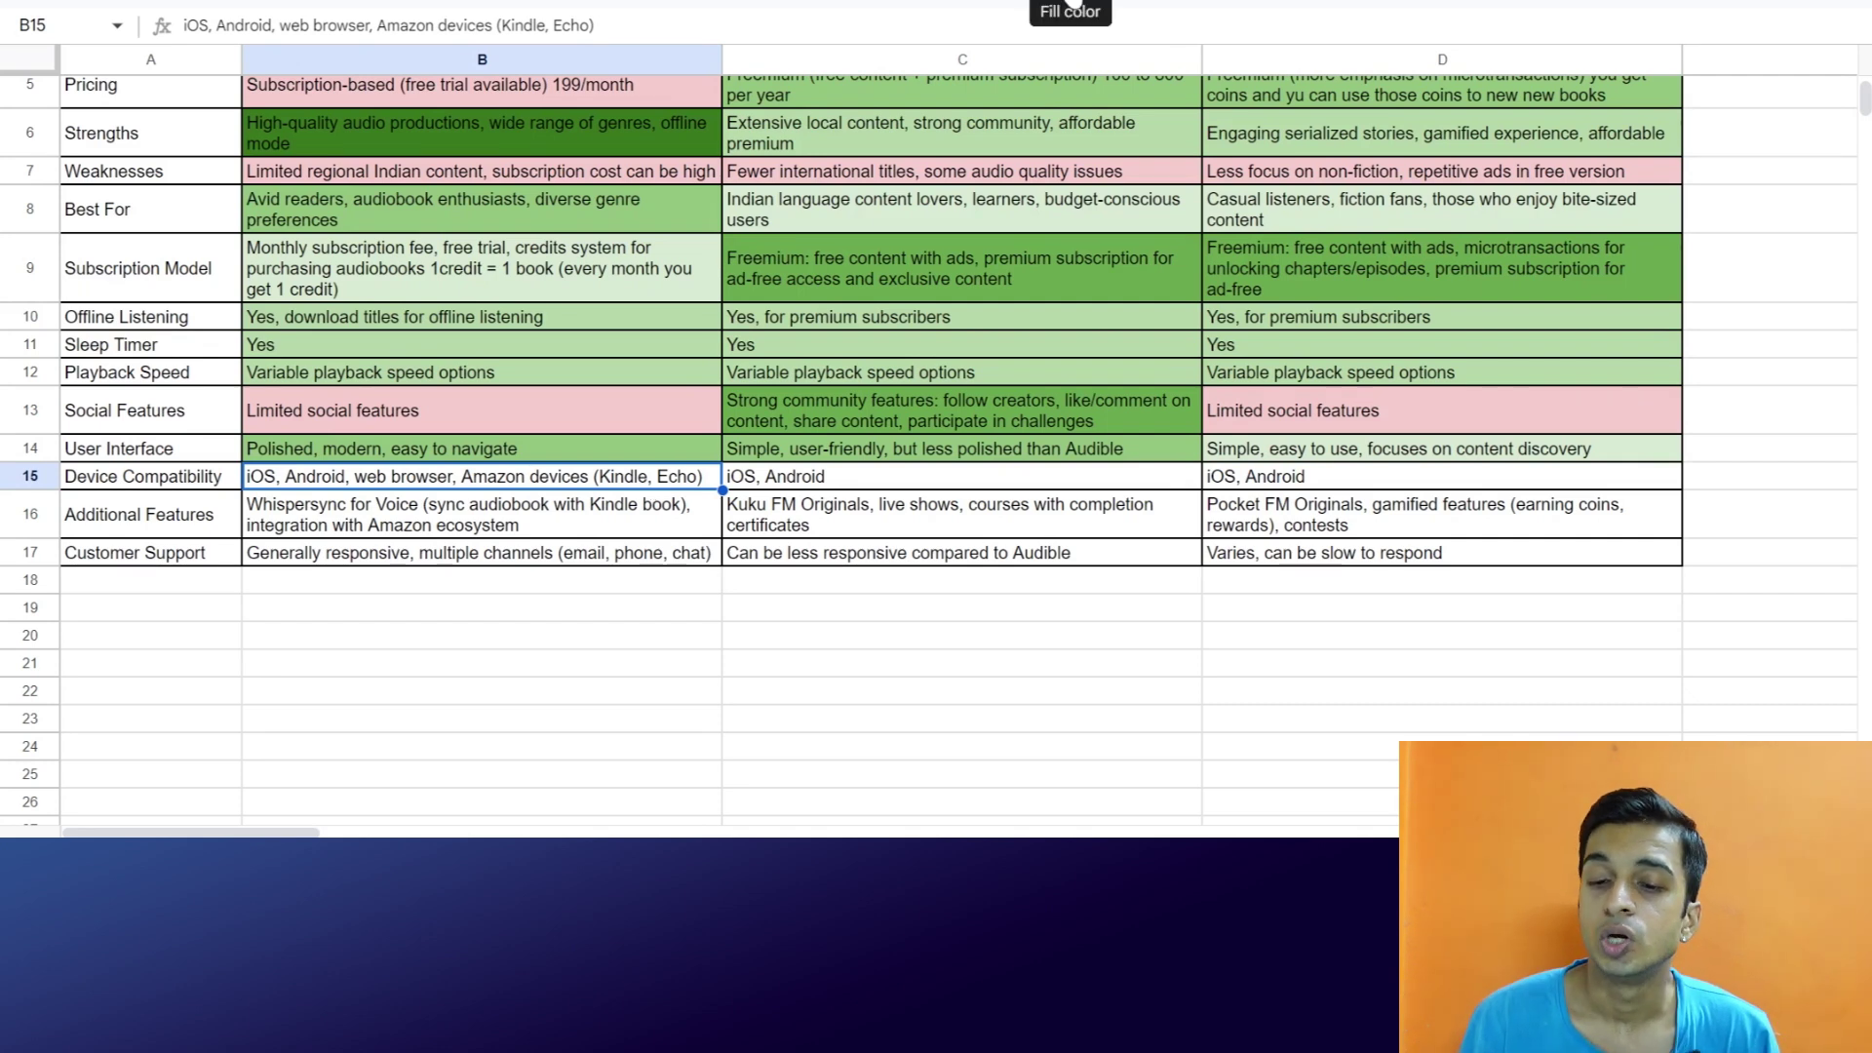
Fill Audible's Device Compatibility cell (B15) green, first giving C15:D15 a light beige fill
left_click(1078, 5)
left_click(1189, 201)
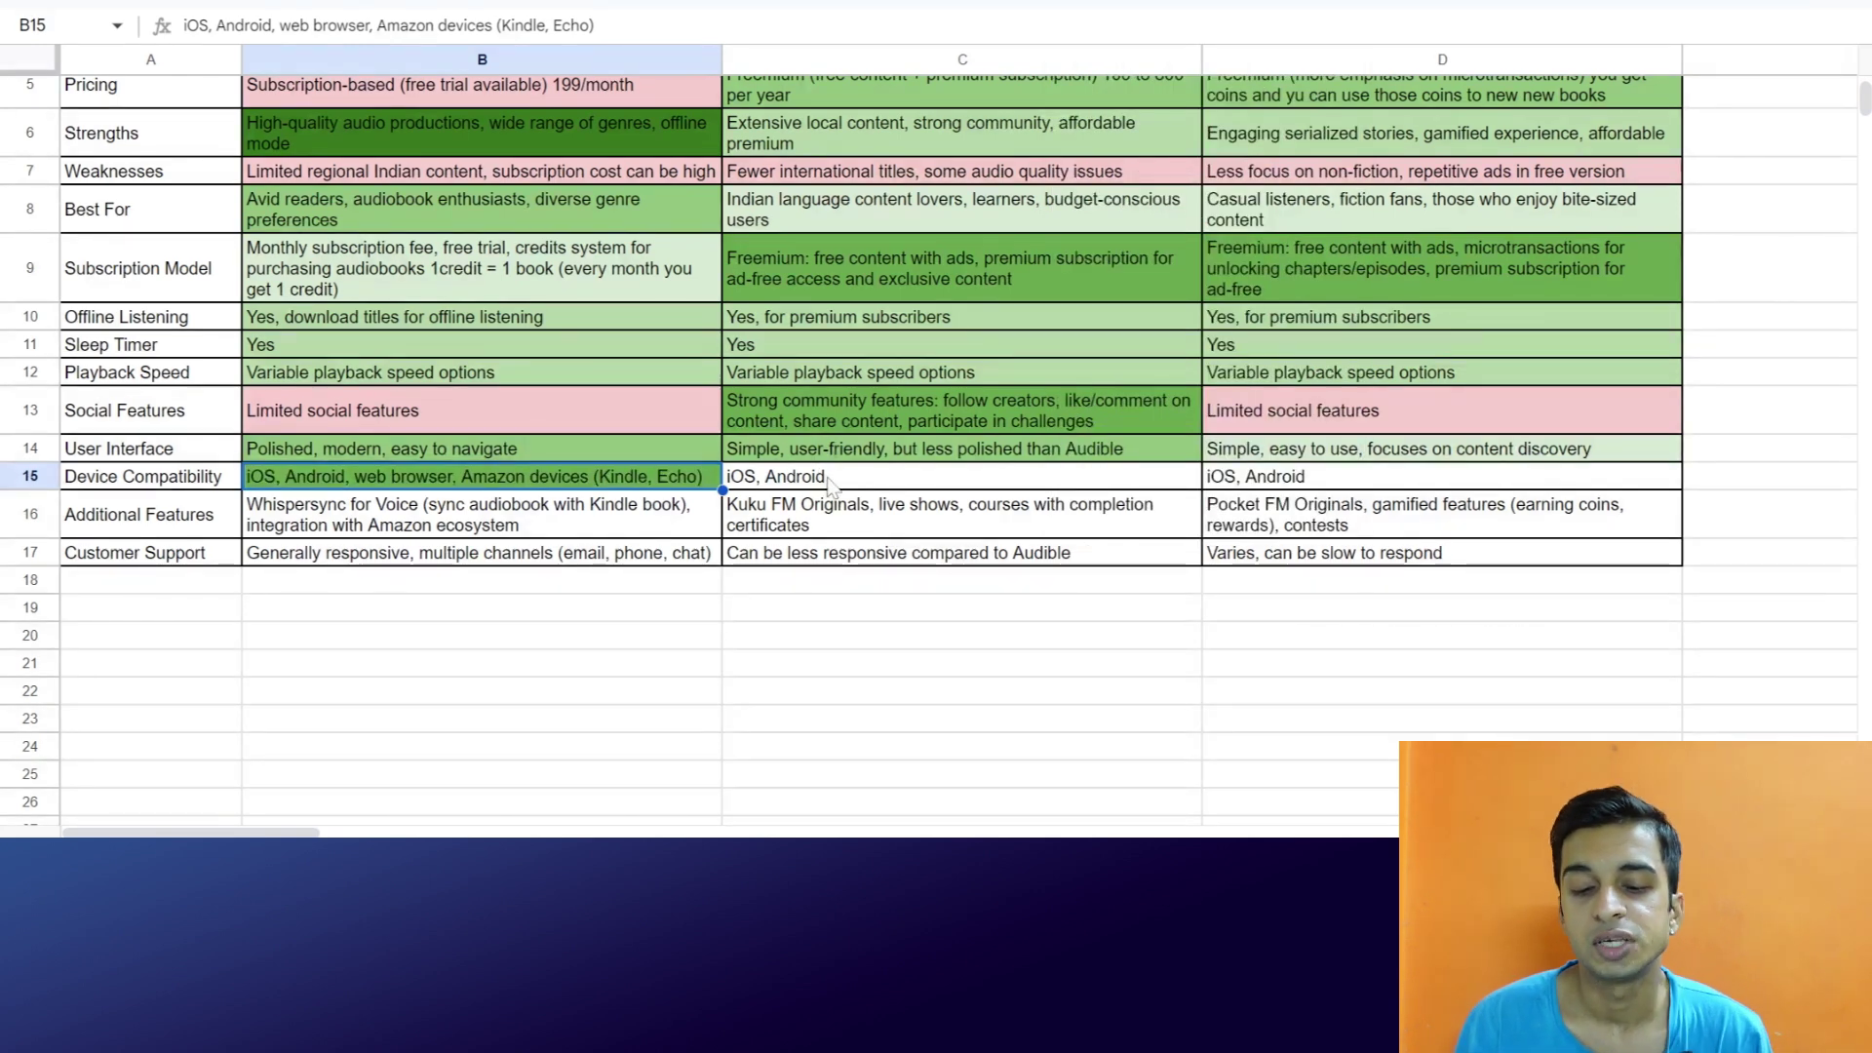
left_click_drag(827, 488, 1243, 487)
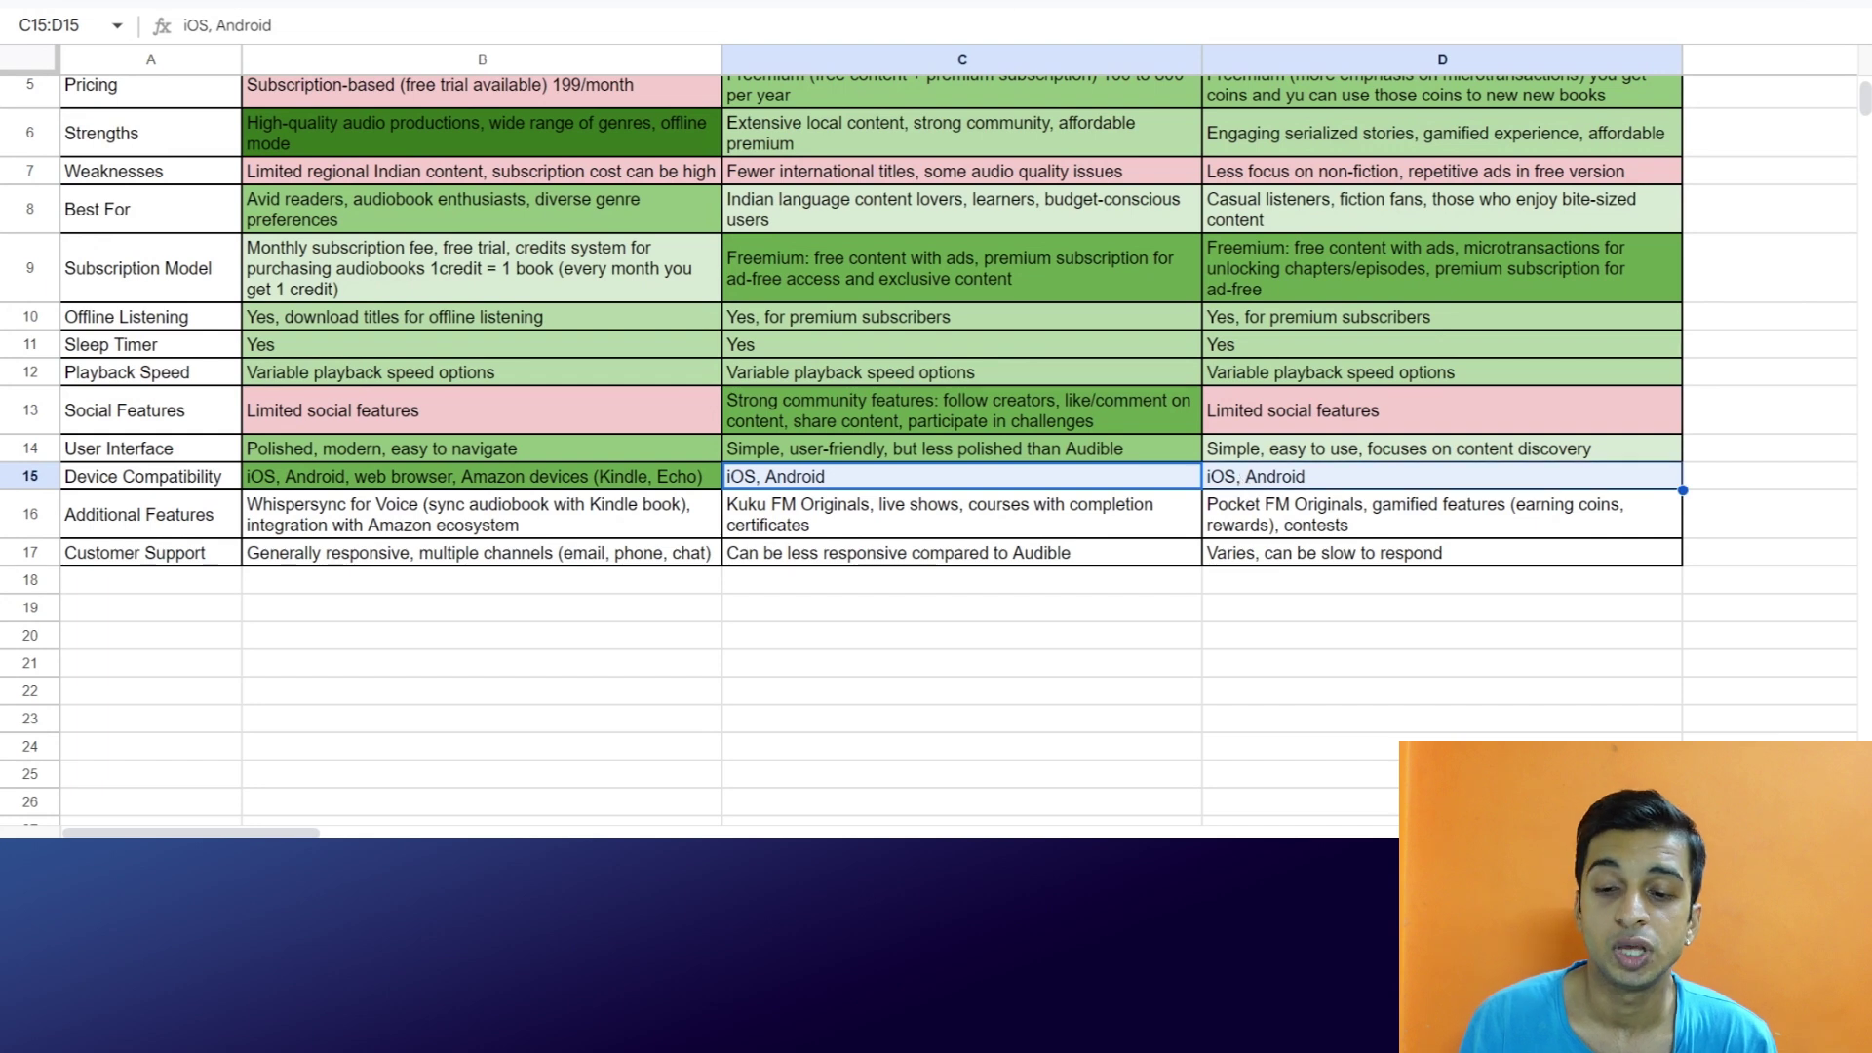
left_click(1077, 4)
left_click(1137, 125)
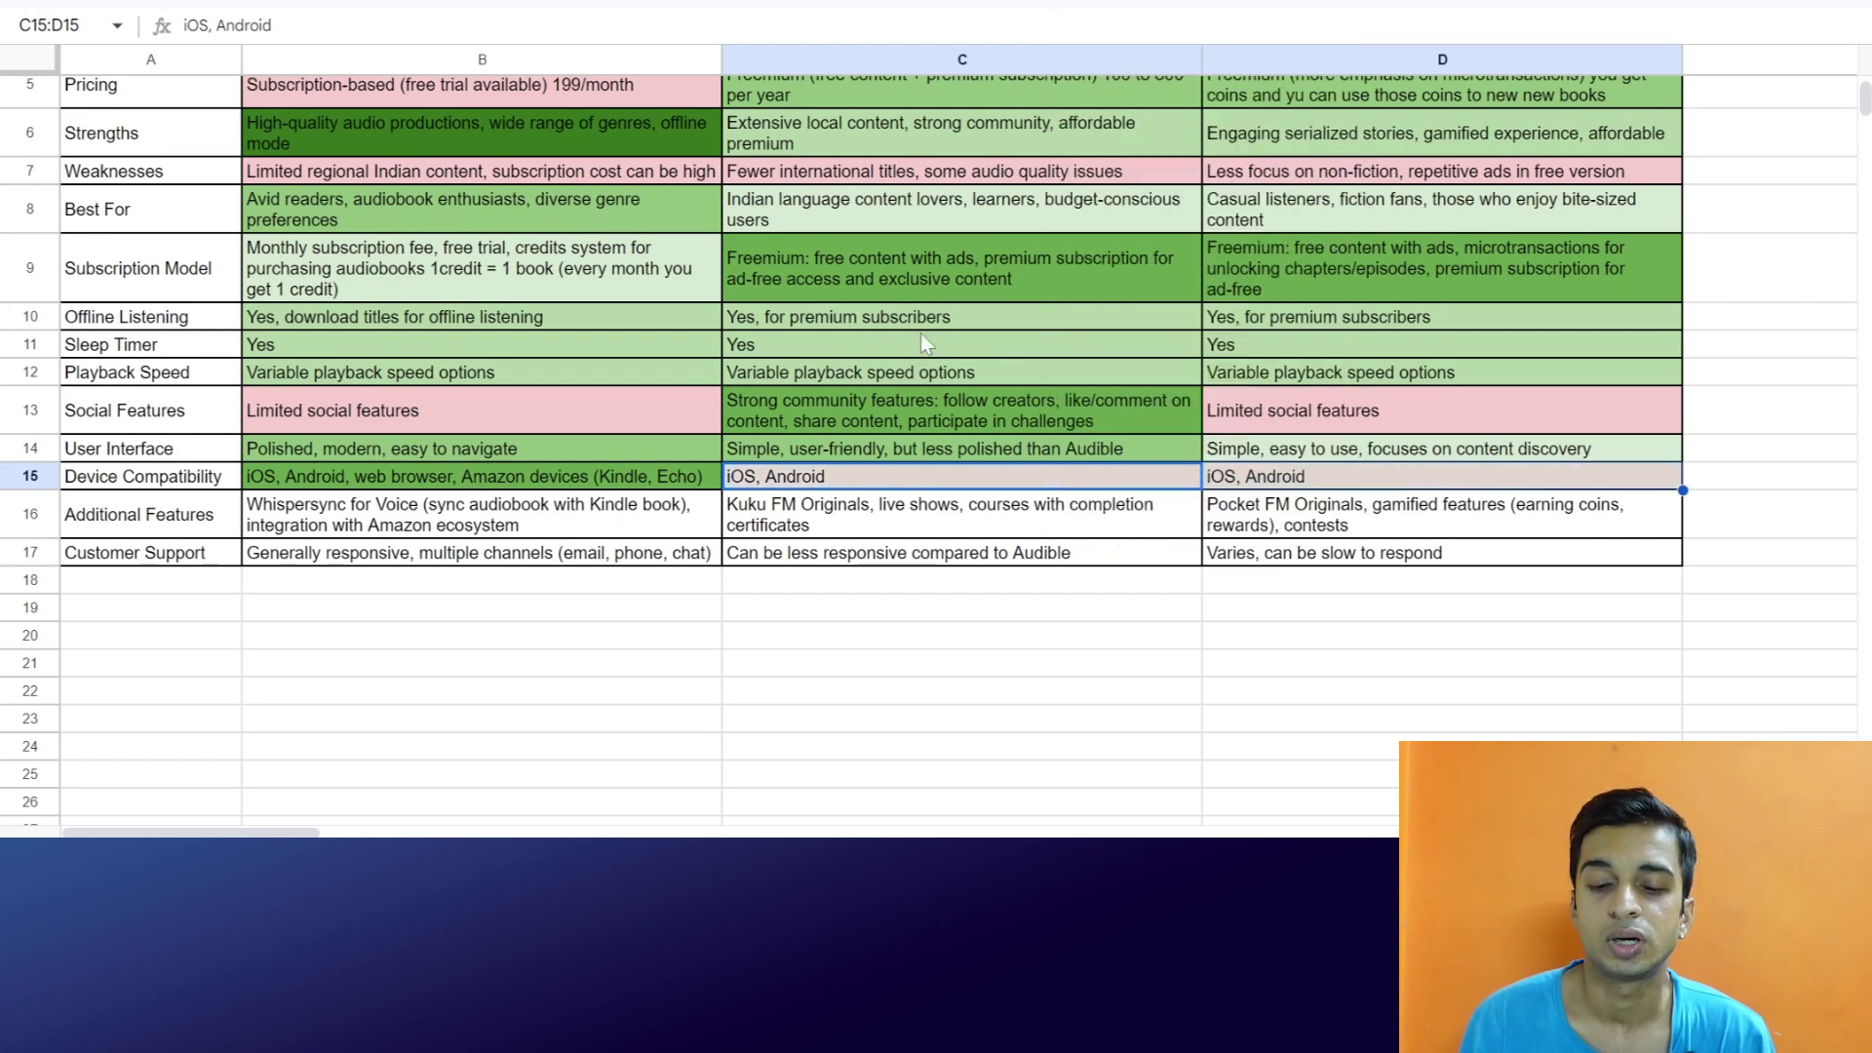
Refill the Kuku FM and Pocket FM Device Compatibility cells (C15:D15) light red
left_click(915, 349)
scroll(914, 351, "down", 1)
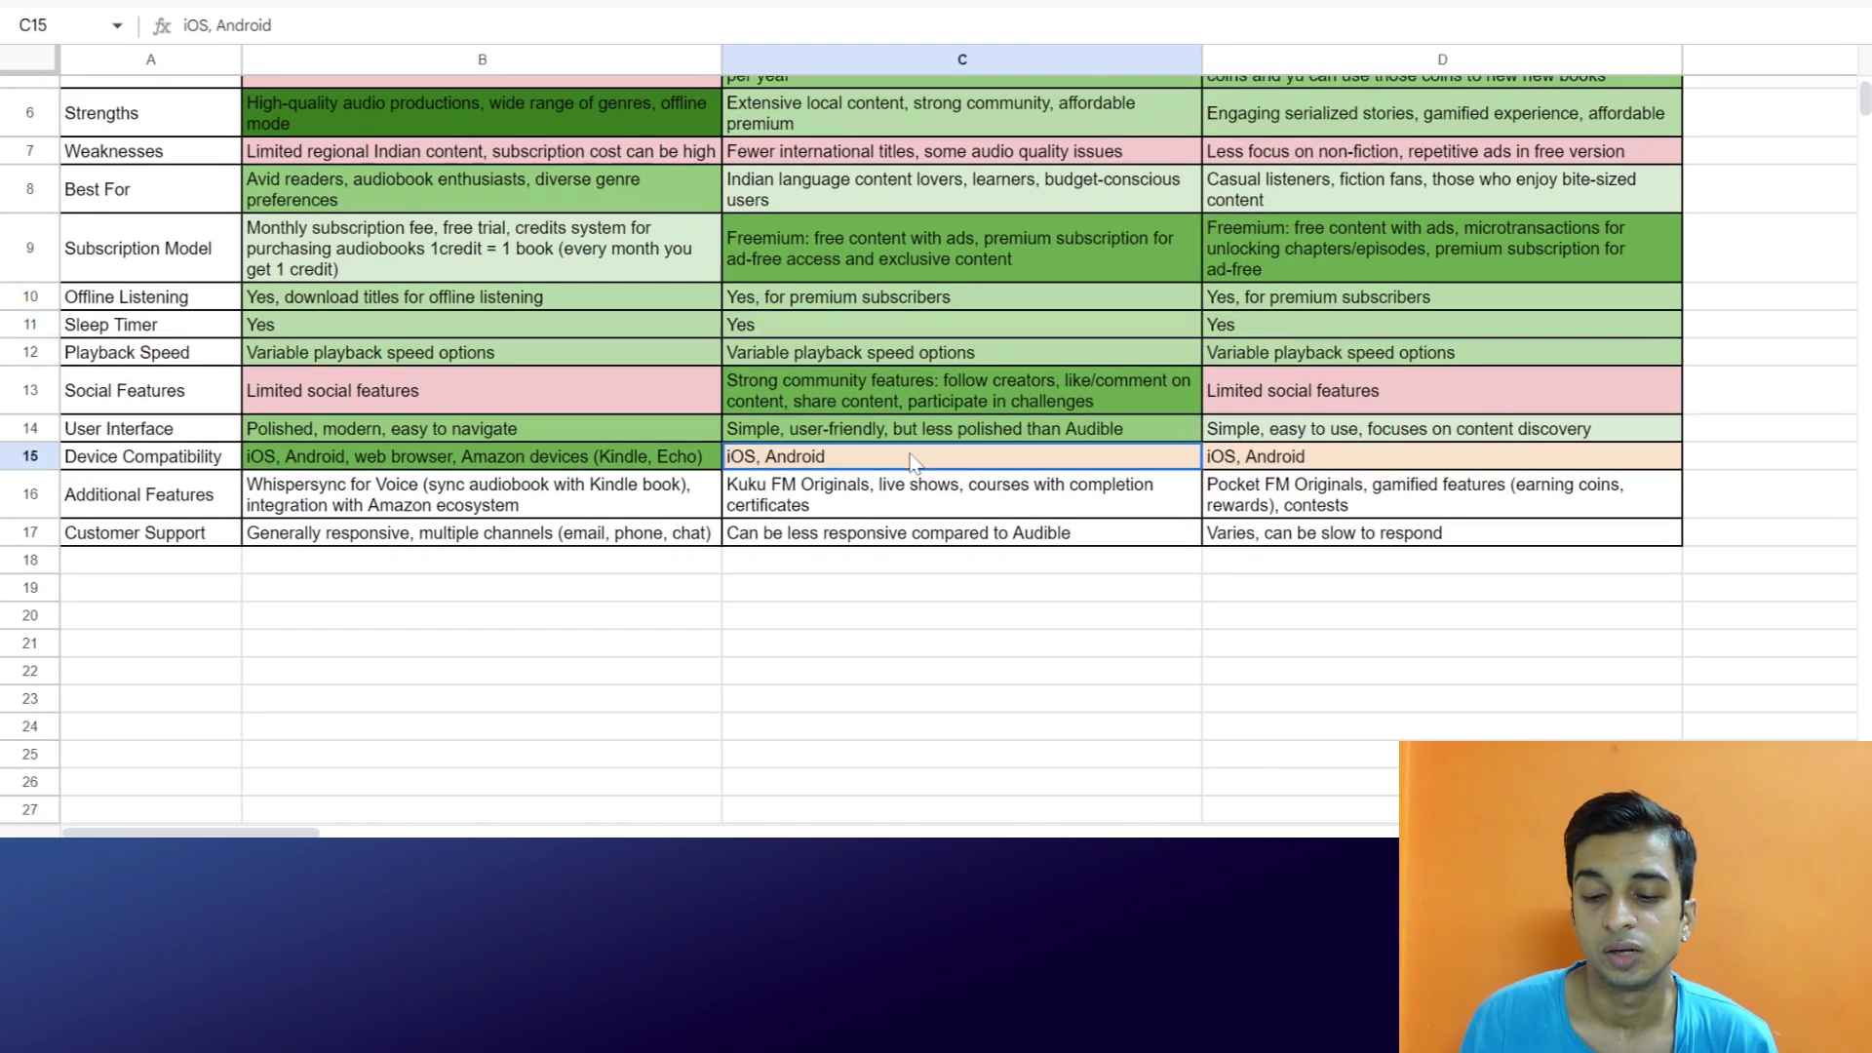
key("shift+Right")
left_click(1075, 7)
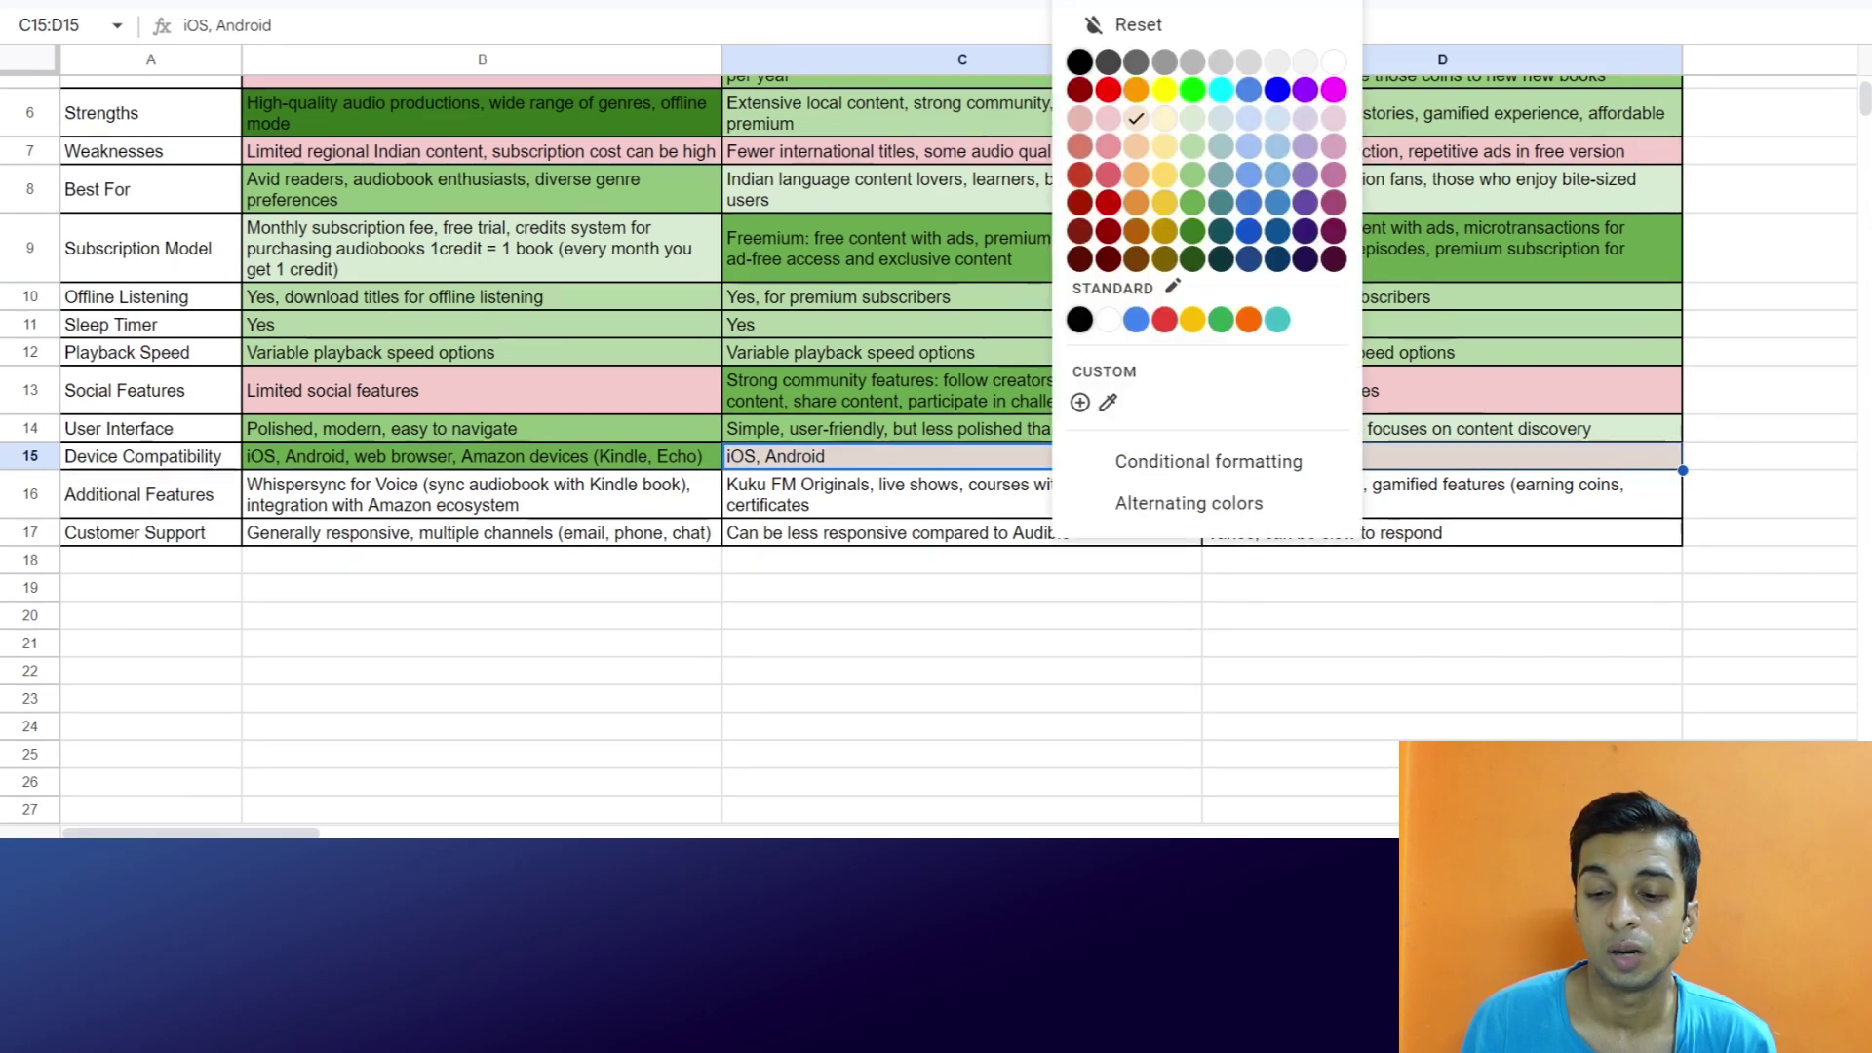
left_click(1109, 118)
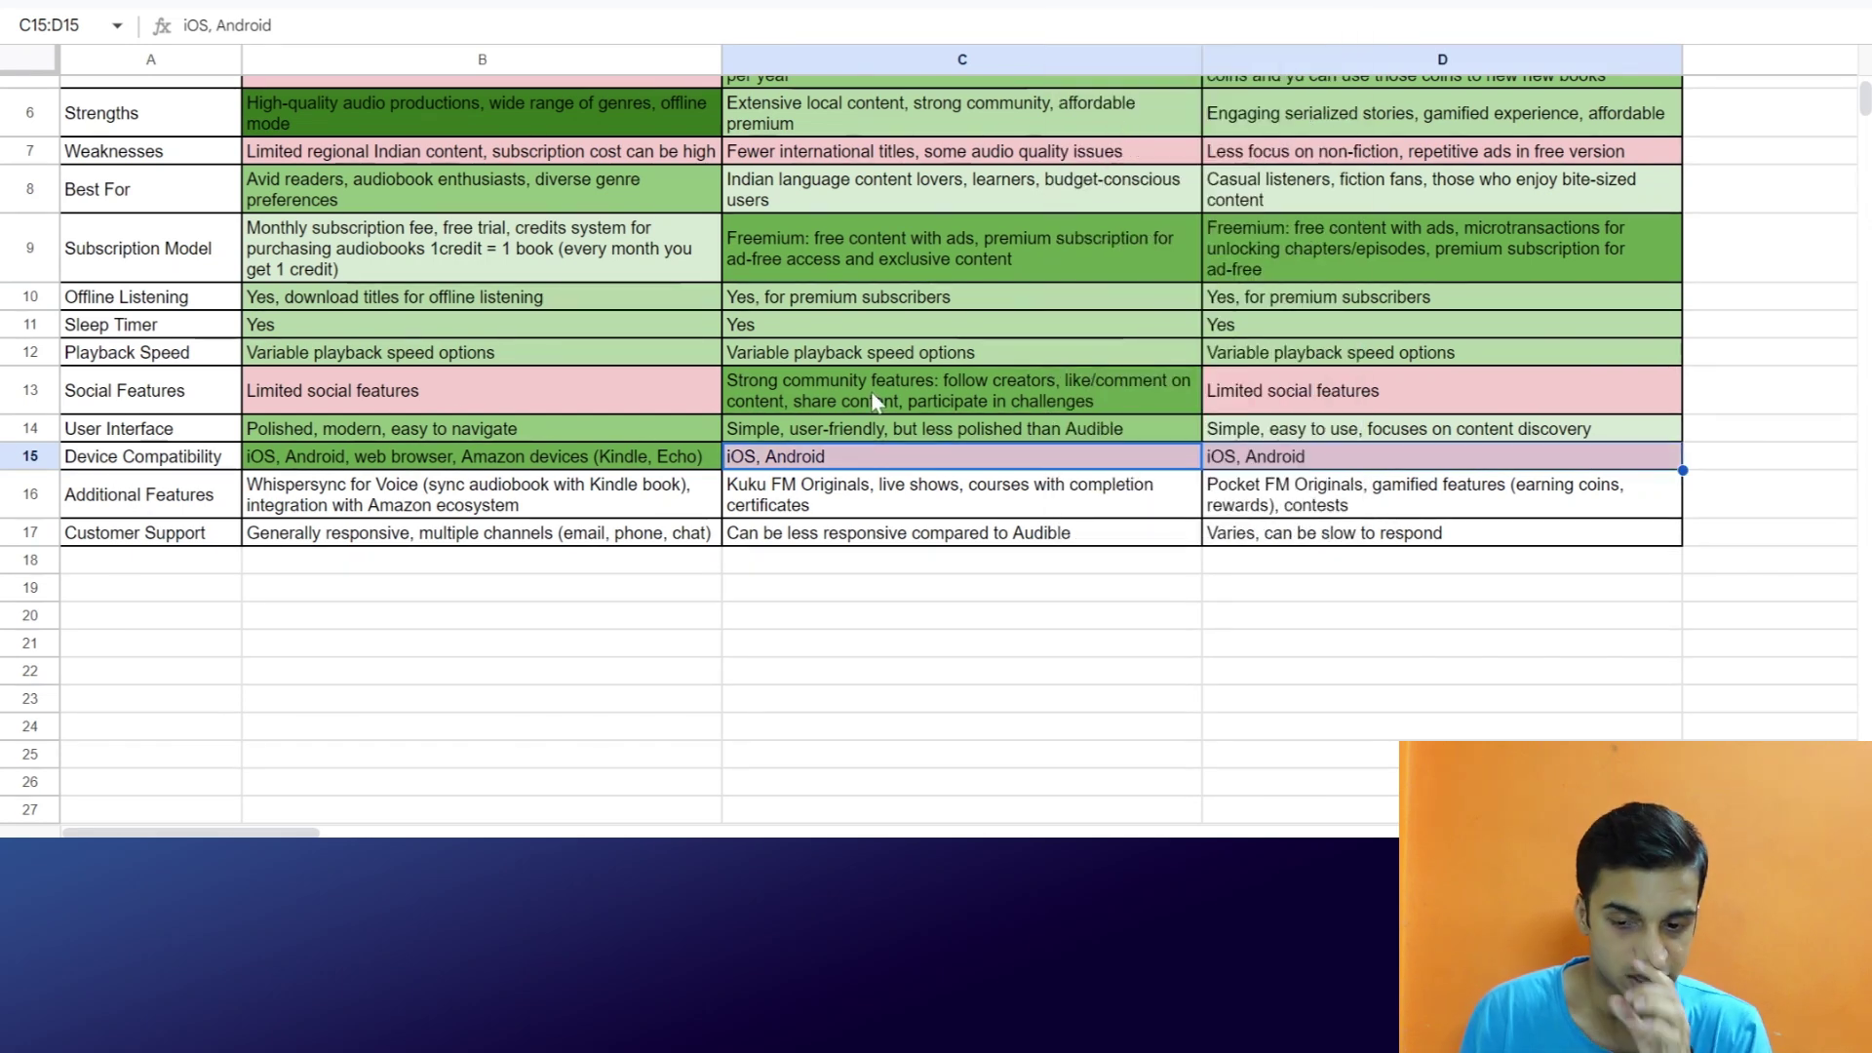
left_click(627, 502)
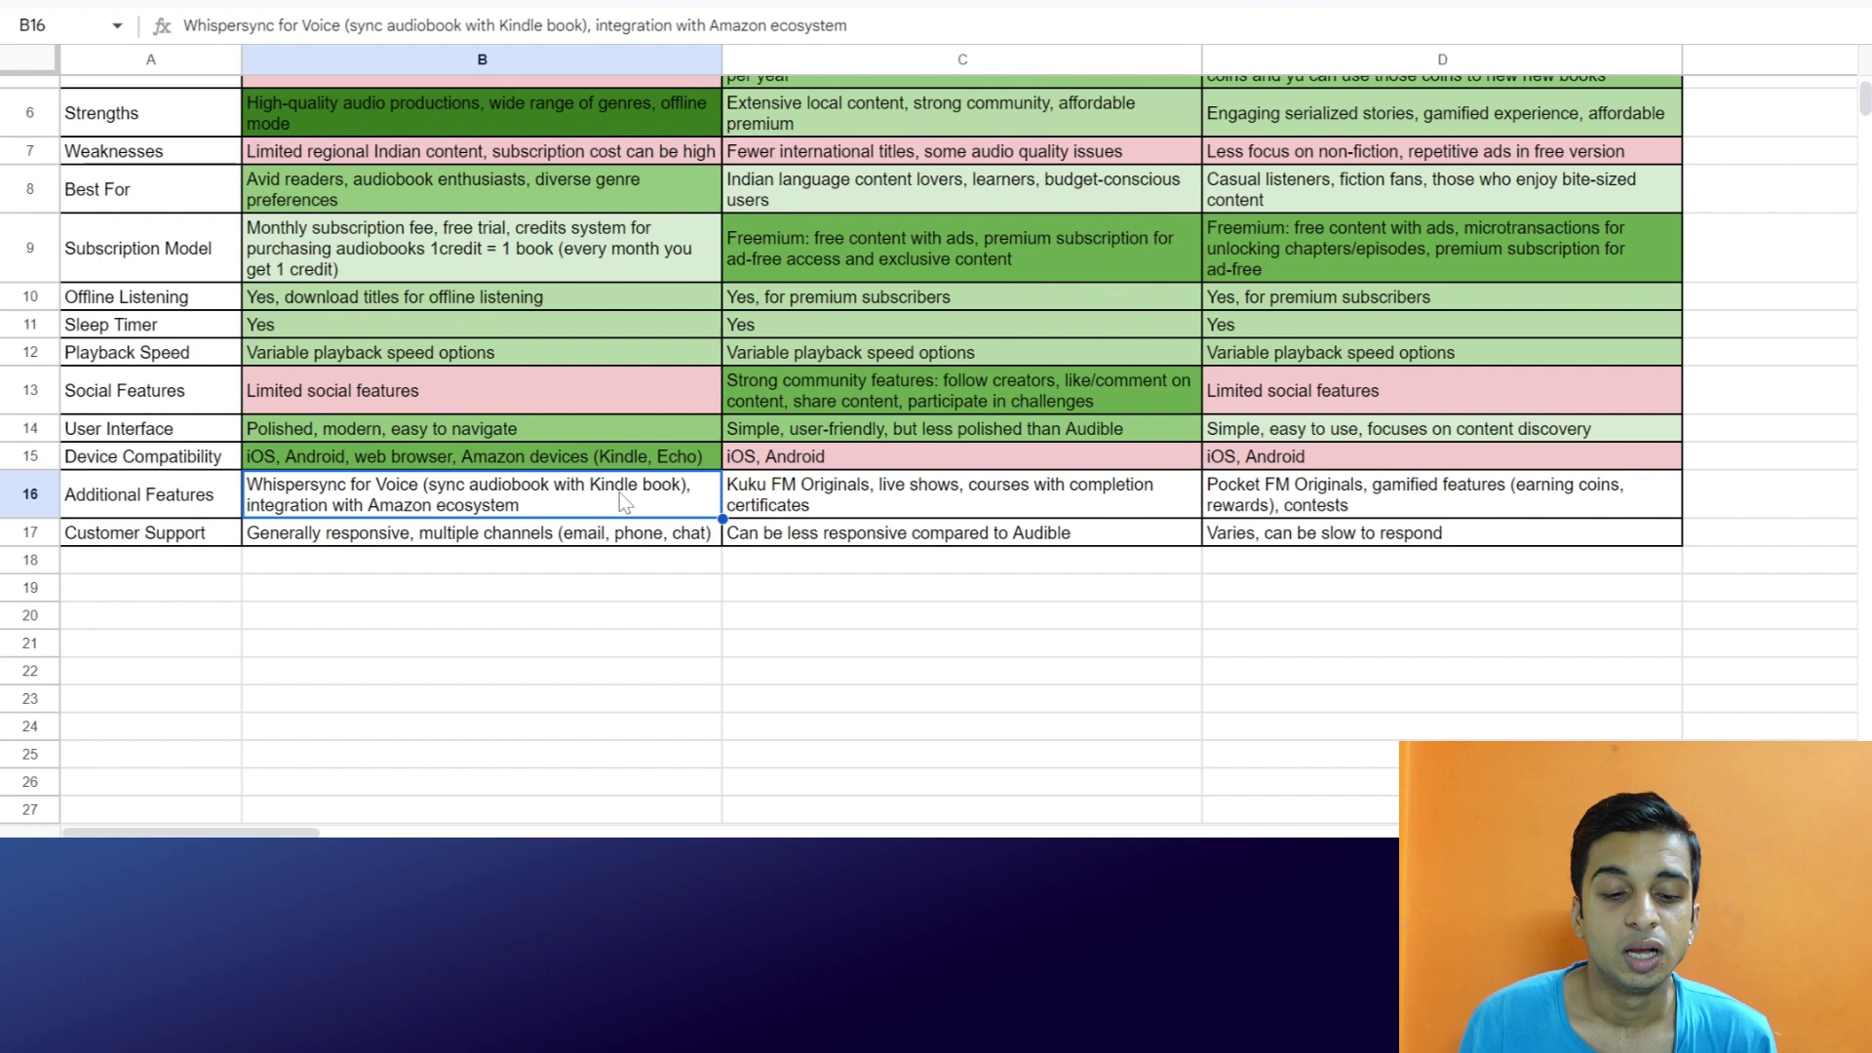
left_click(212, 512)
left_click(356, 516)
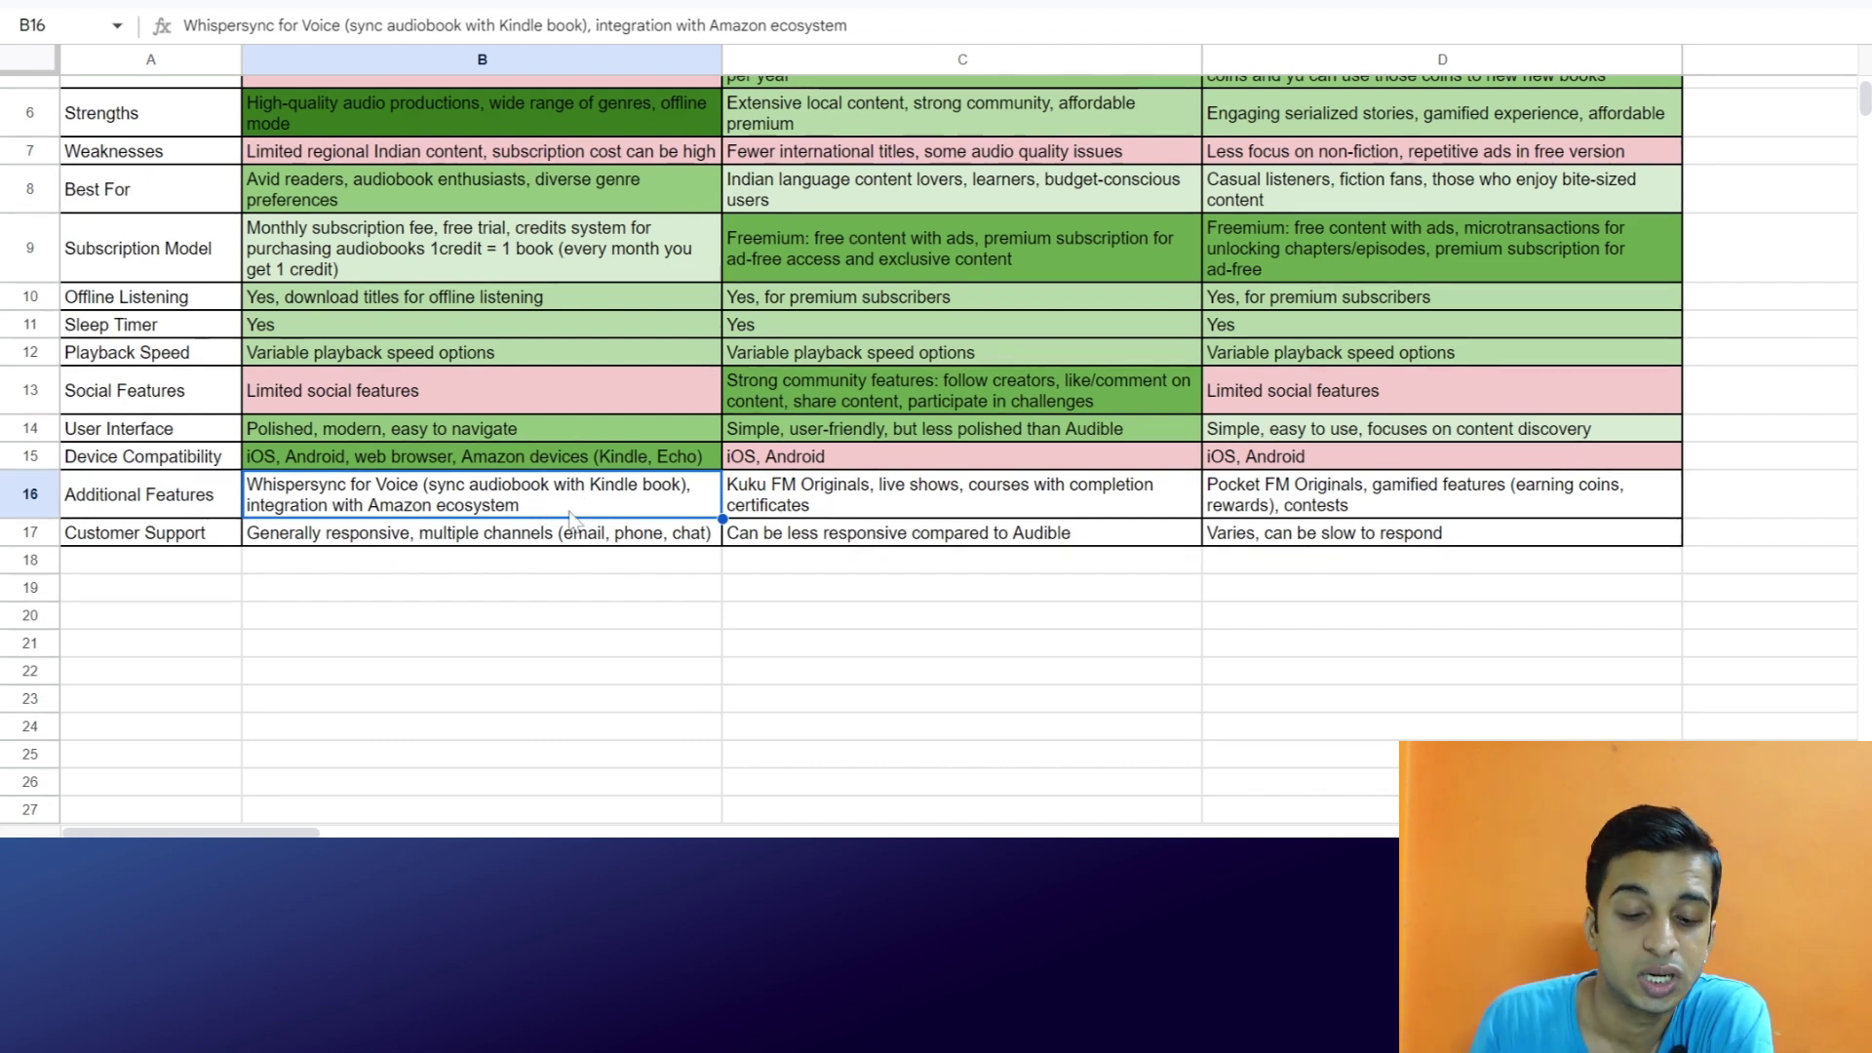
Fill Audible's Additional Features cell (B16) green
left_click(1076, 3)
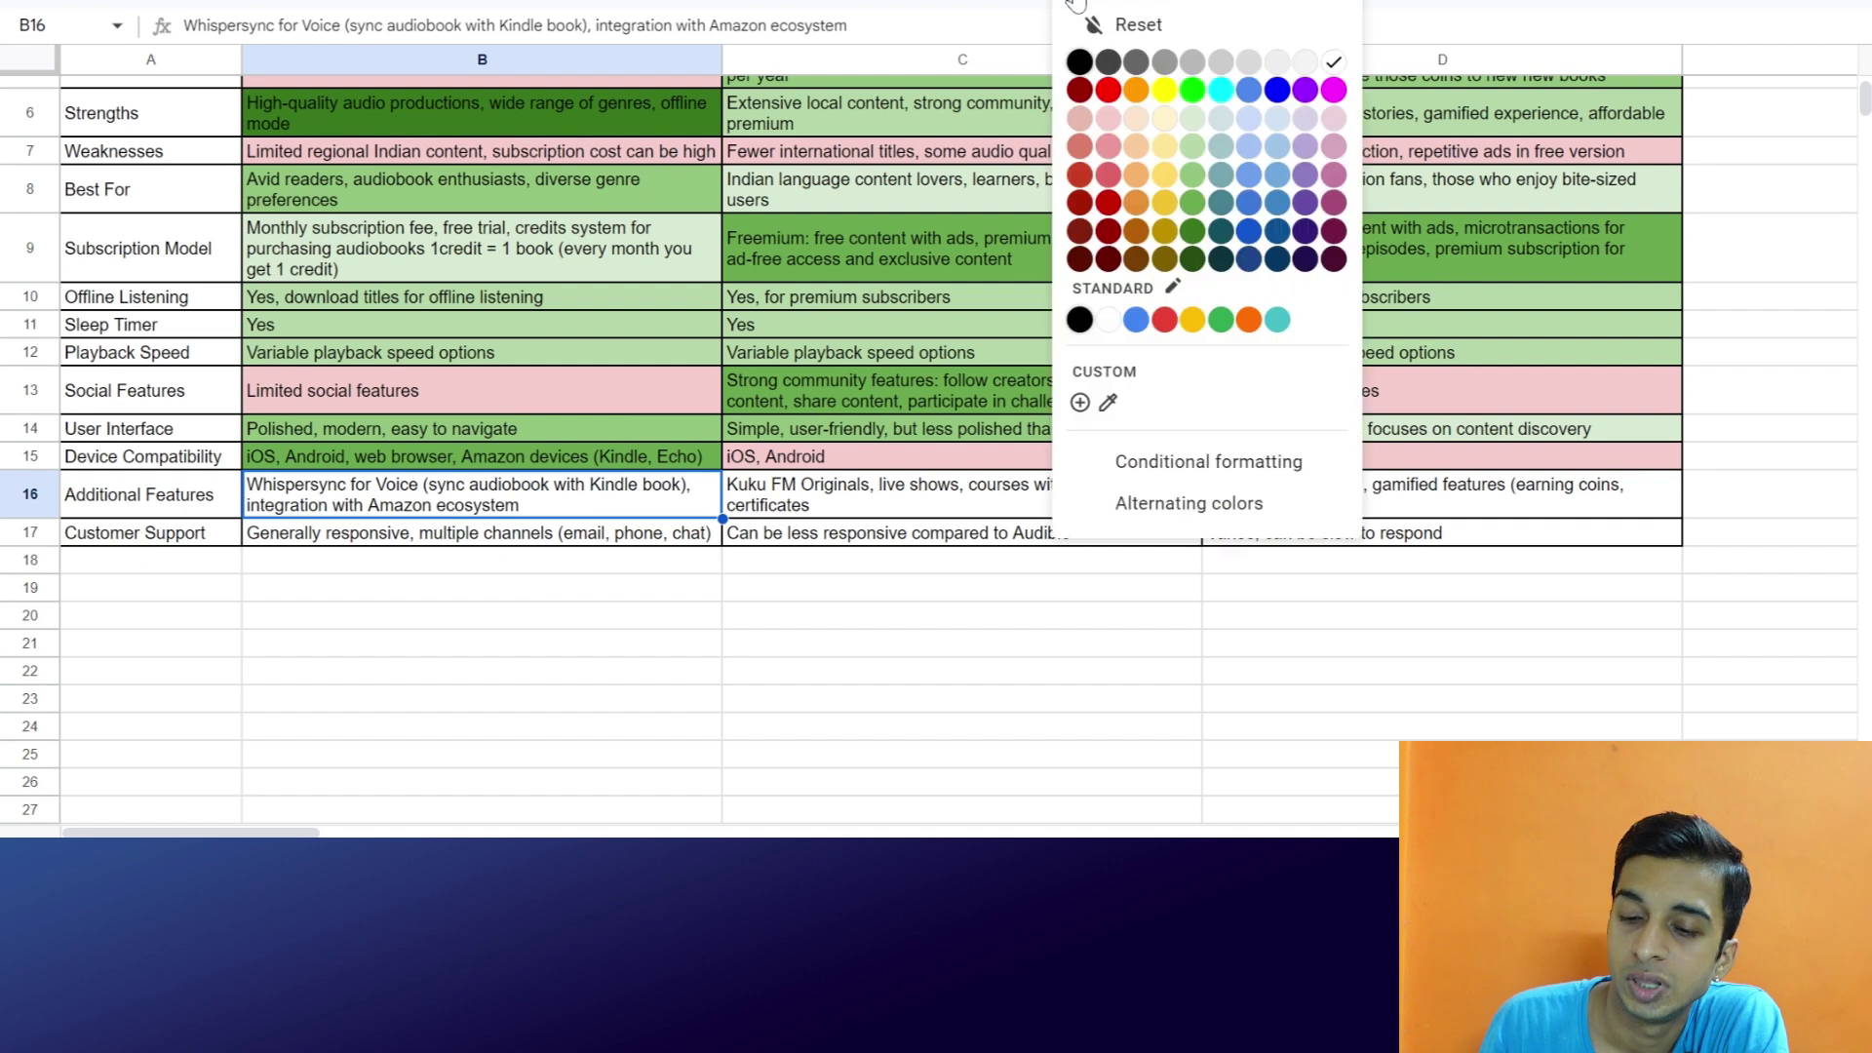
left_click(1194, 209)
left_click(842, 506)
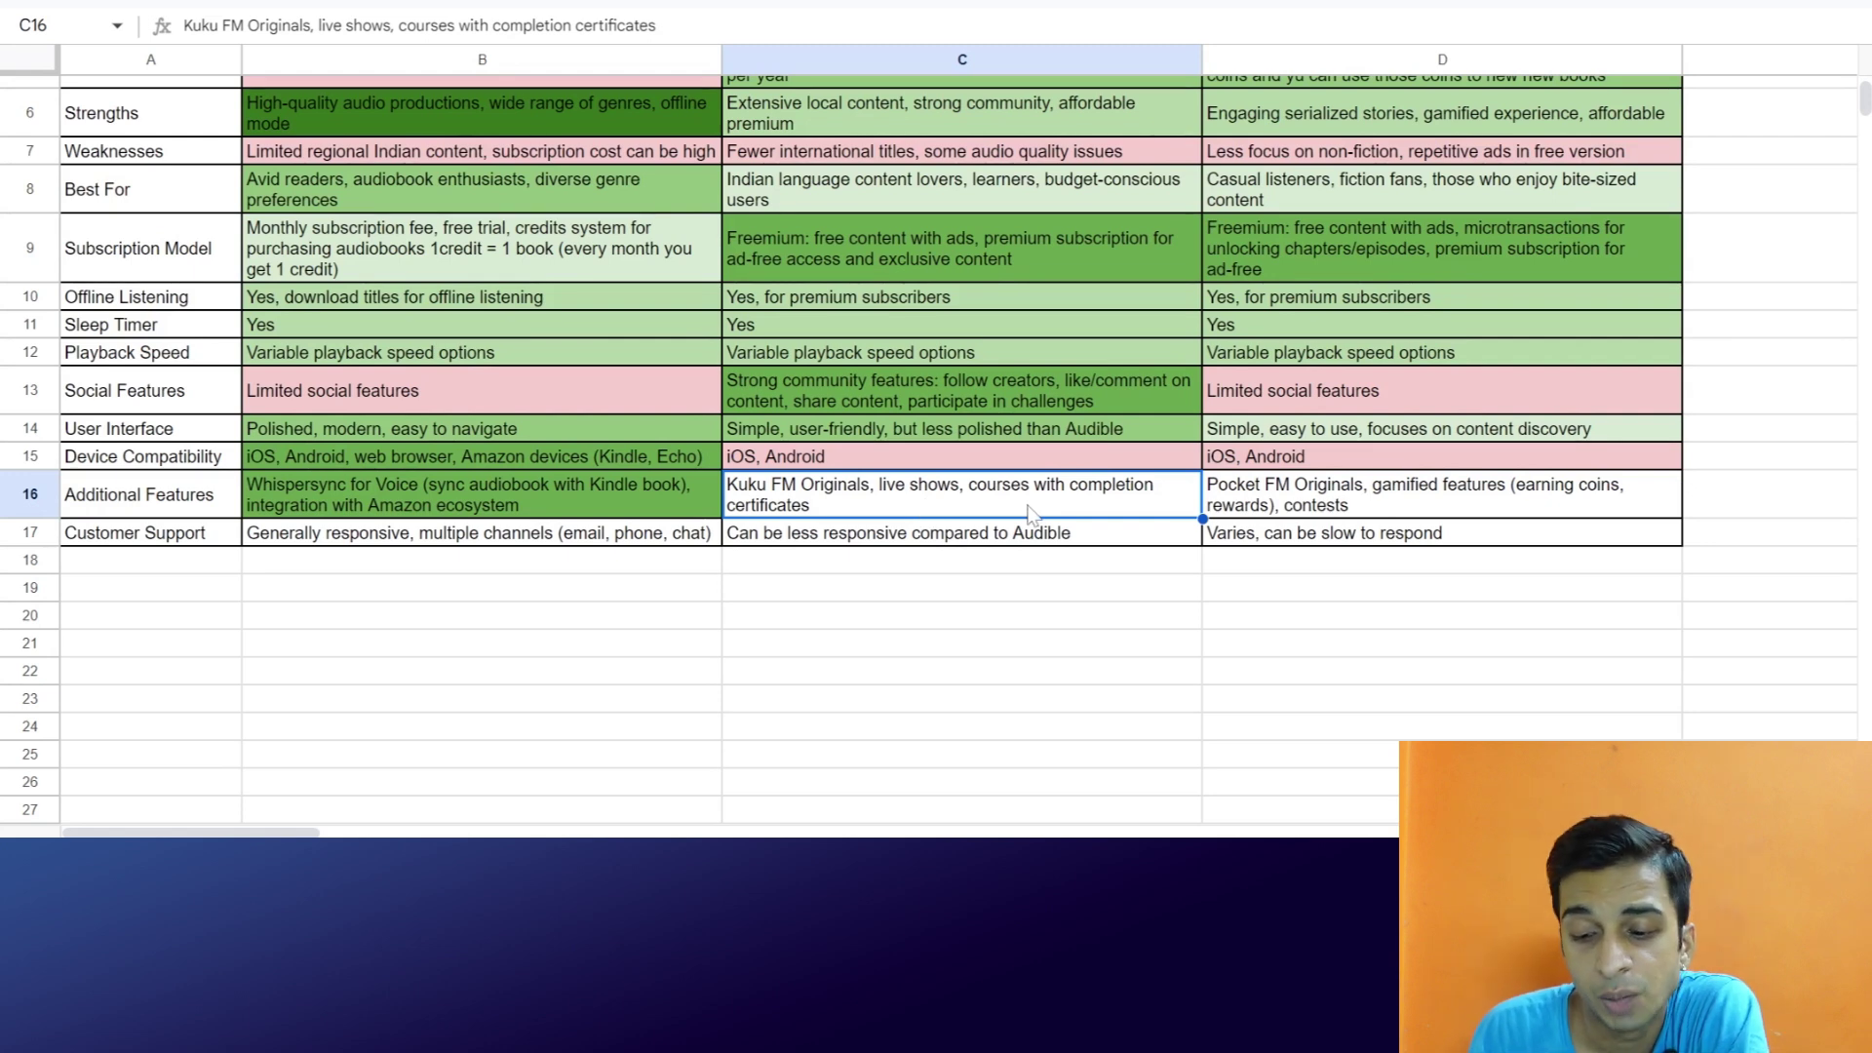
left_click(1254, 503)
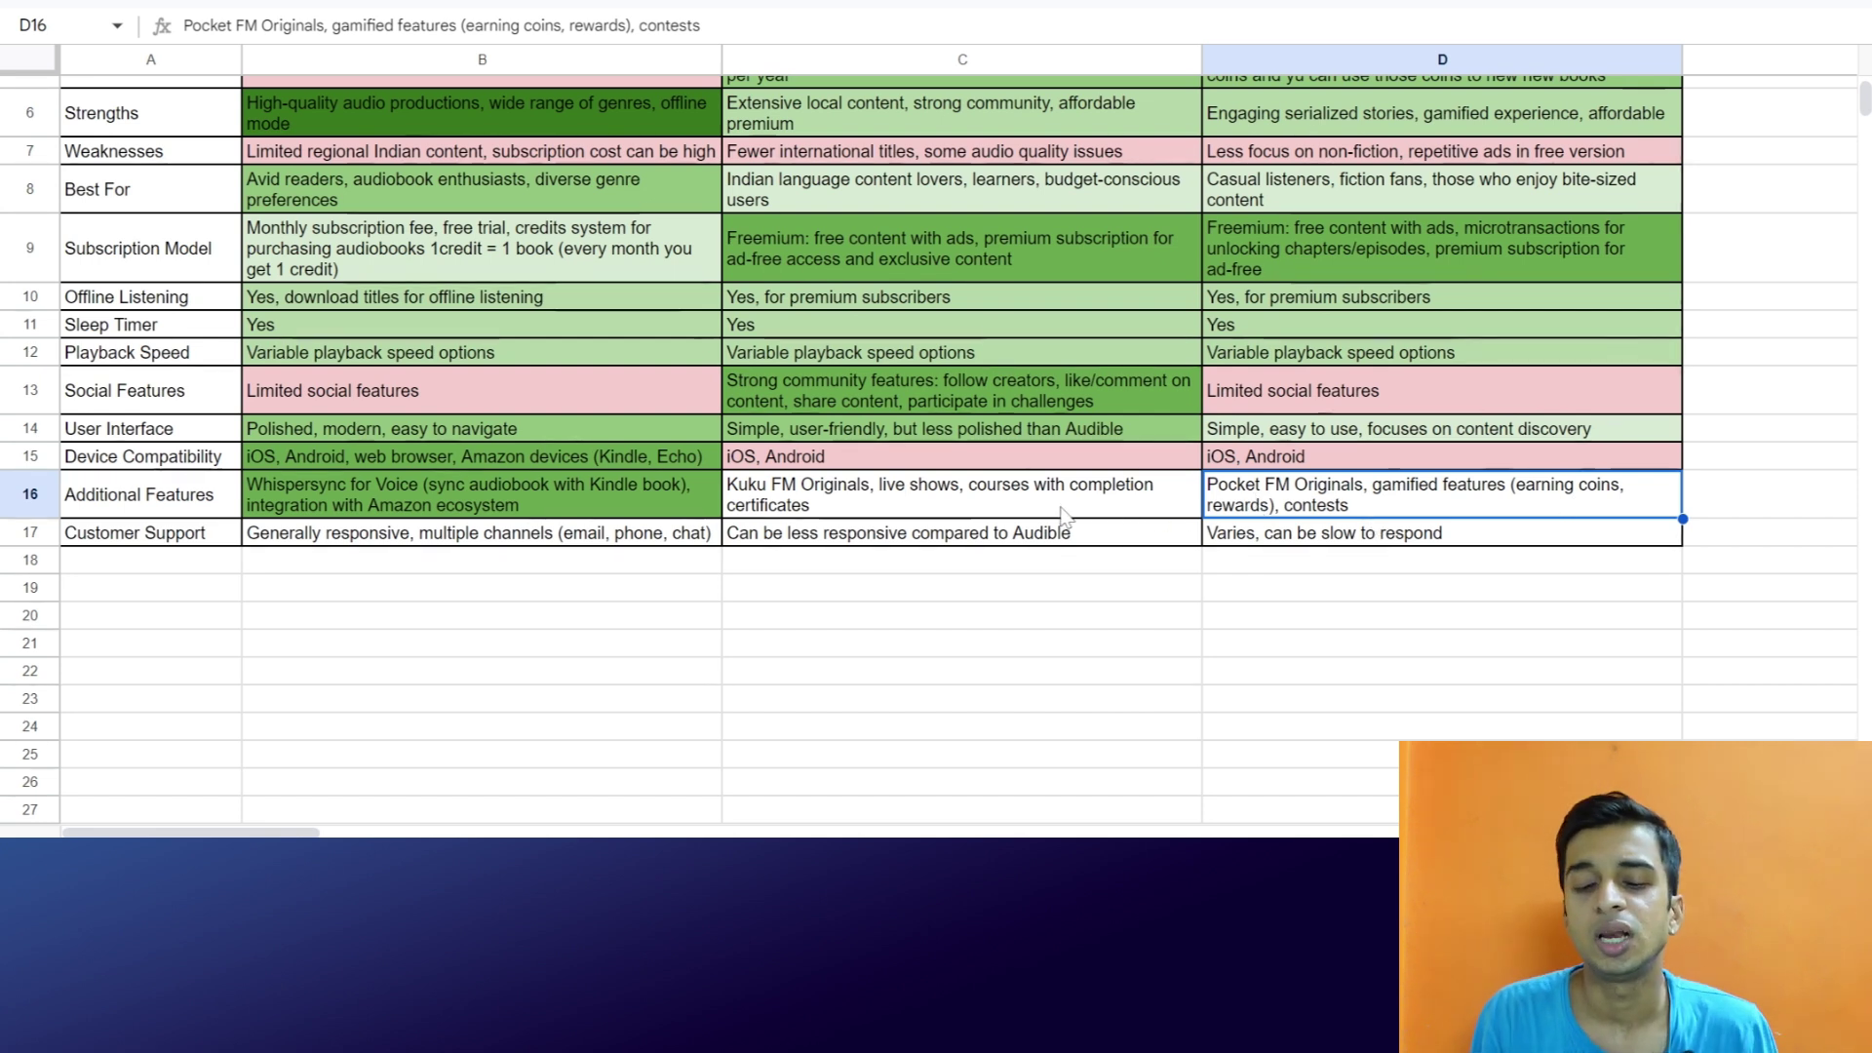
Fill the Kuku FM and Pocket FM Additional Features cells (C16:D16) light green
left_click_drag(1130, 512, 1267, 502)
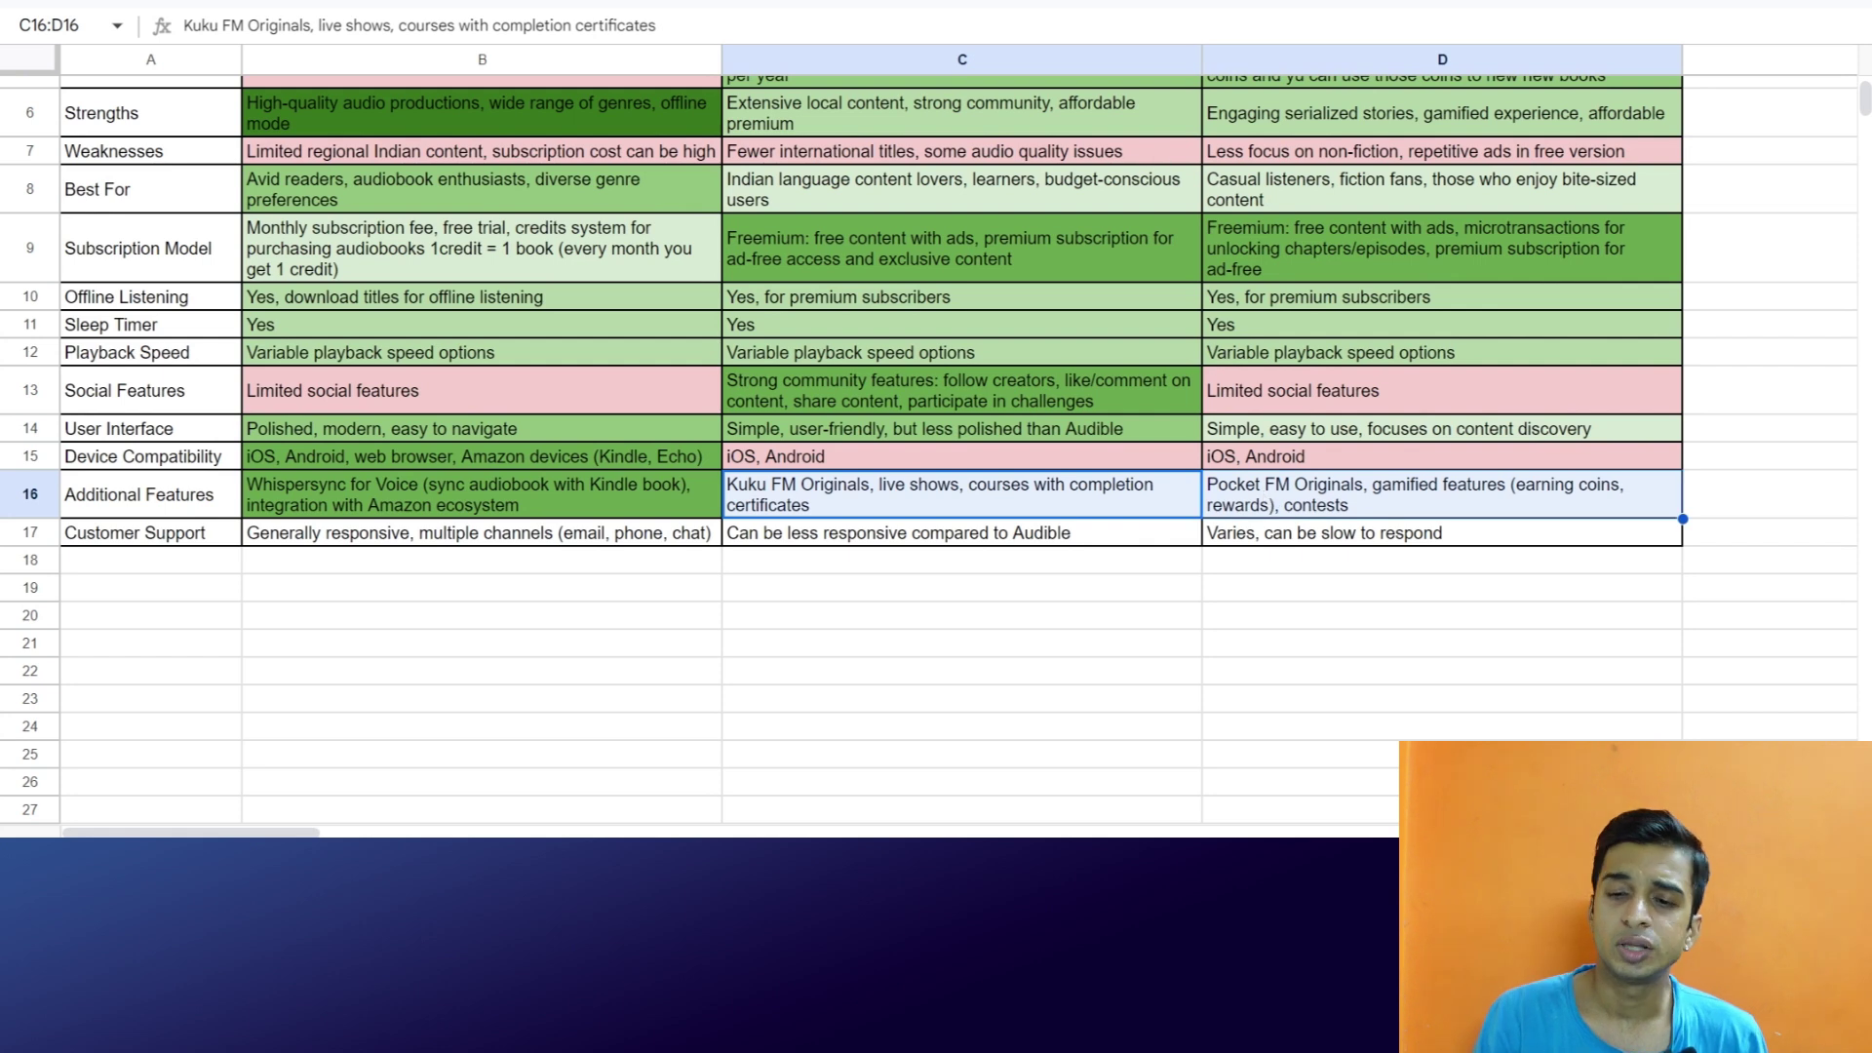
left_click(1068, 1)
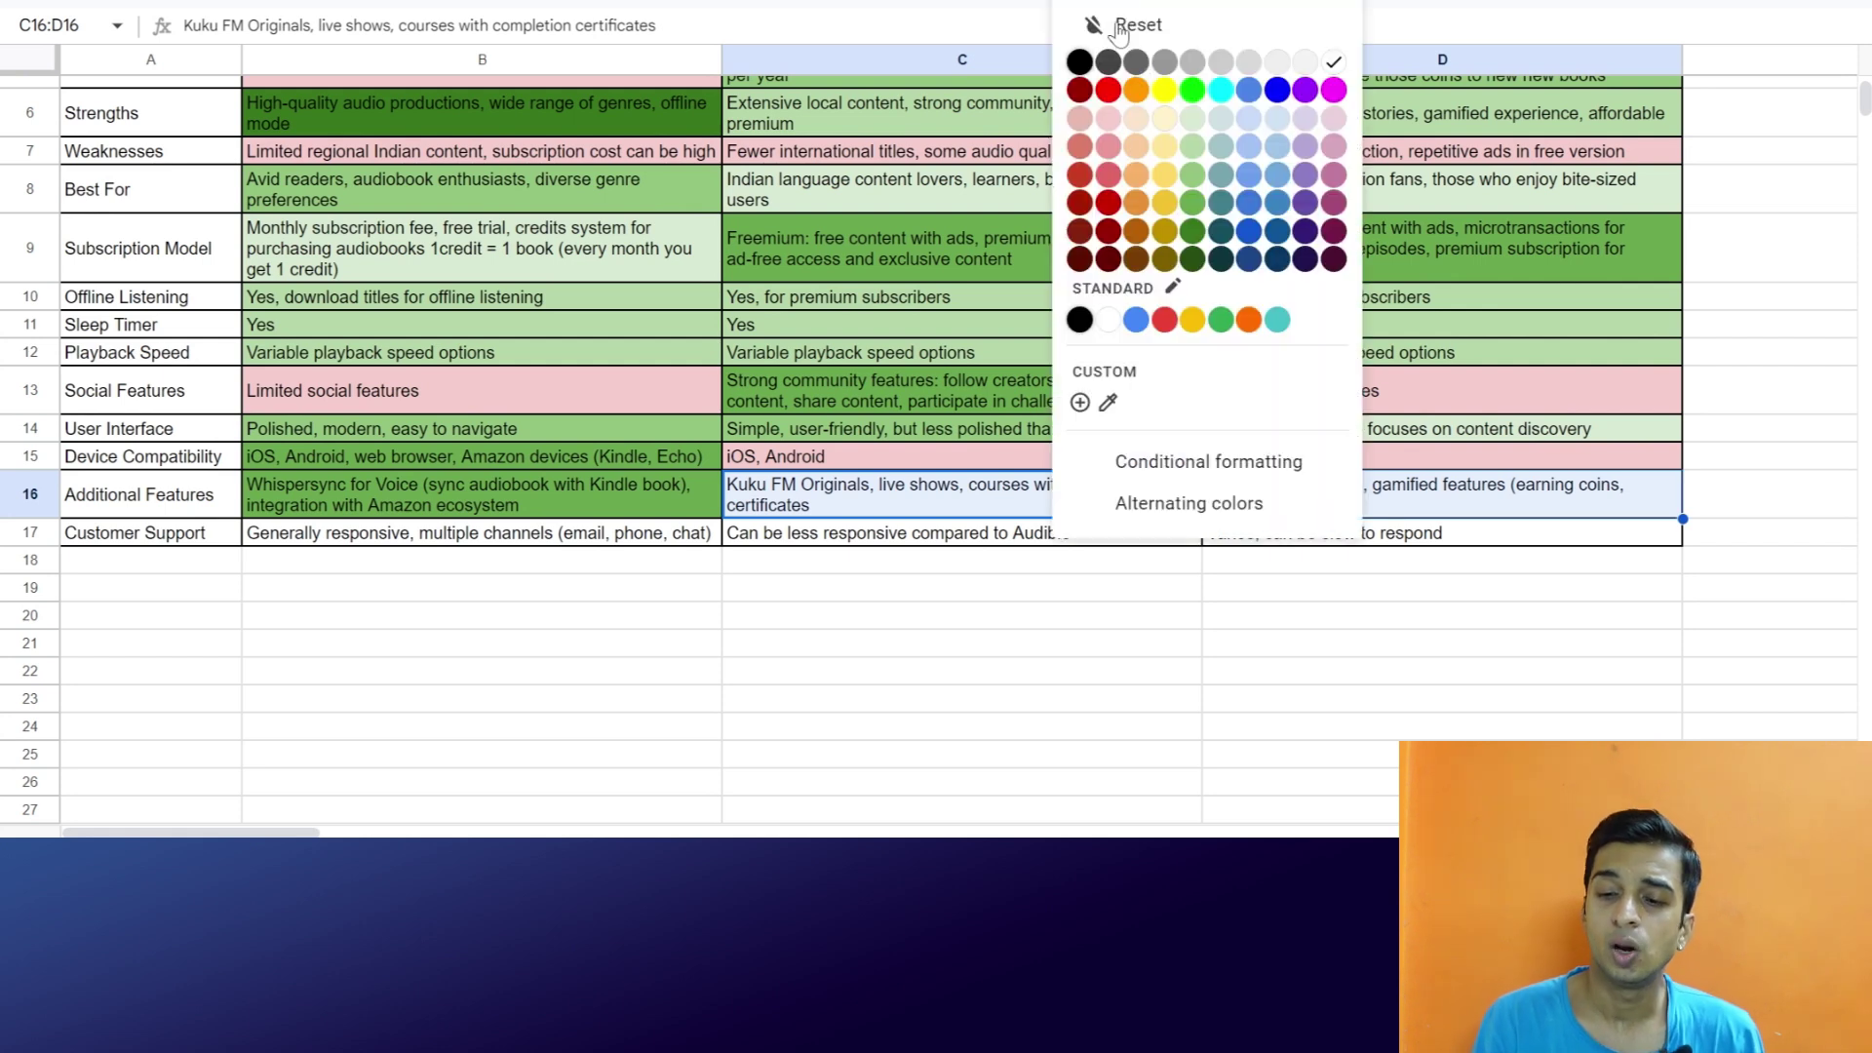
left_click(1193, 126)
left_click(926, 504)
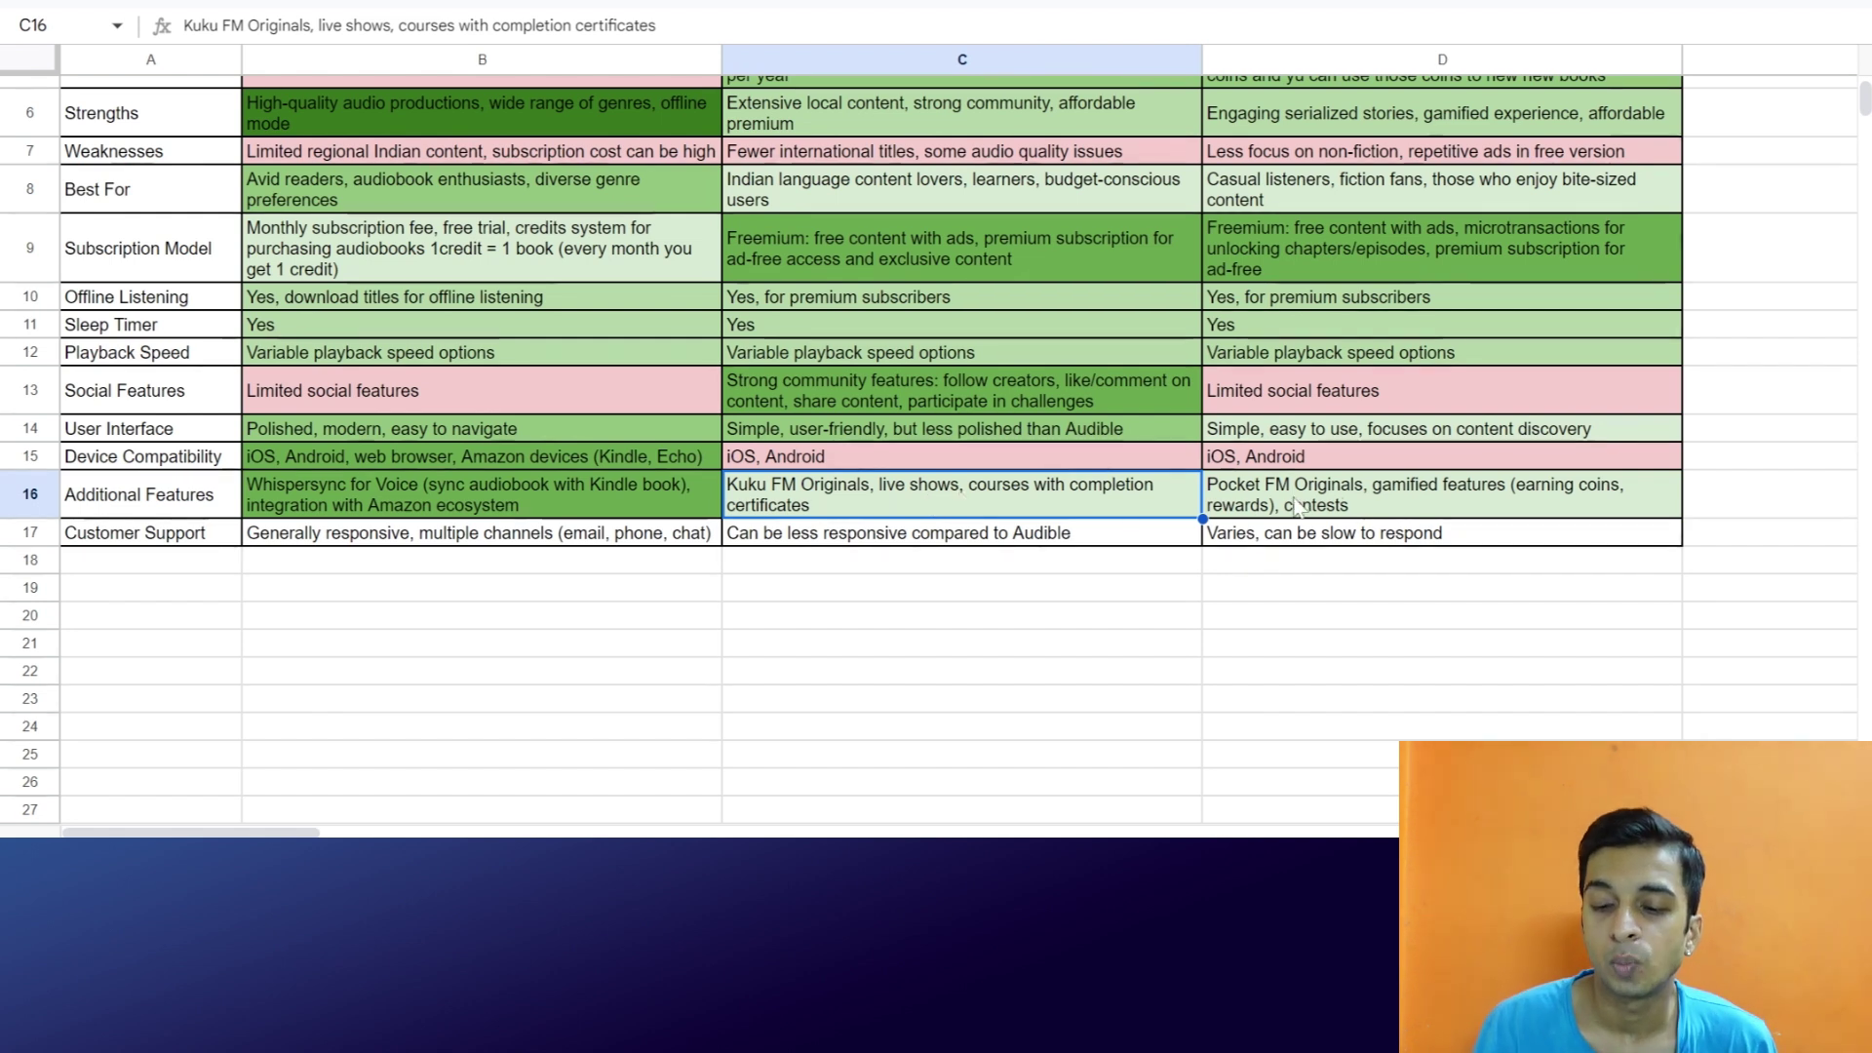
scroll(1121, 460, "down", 1)
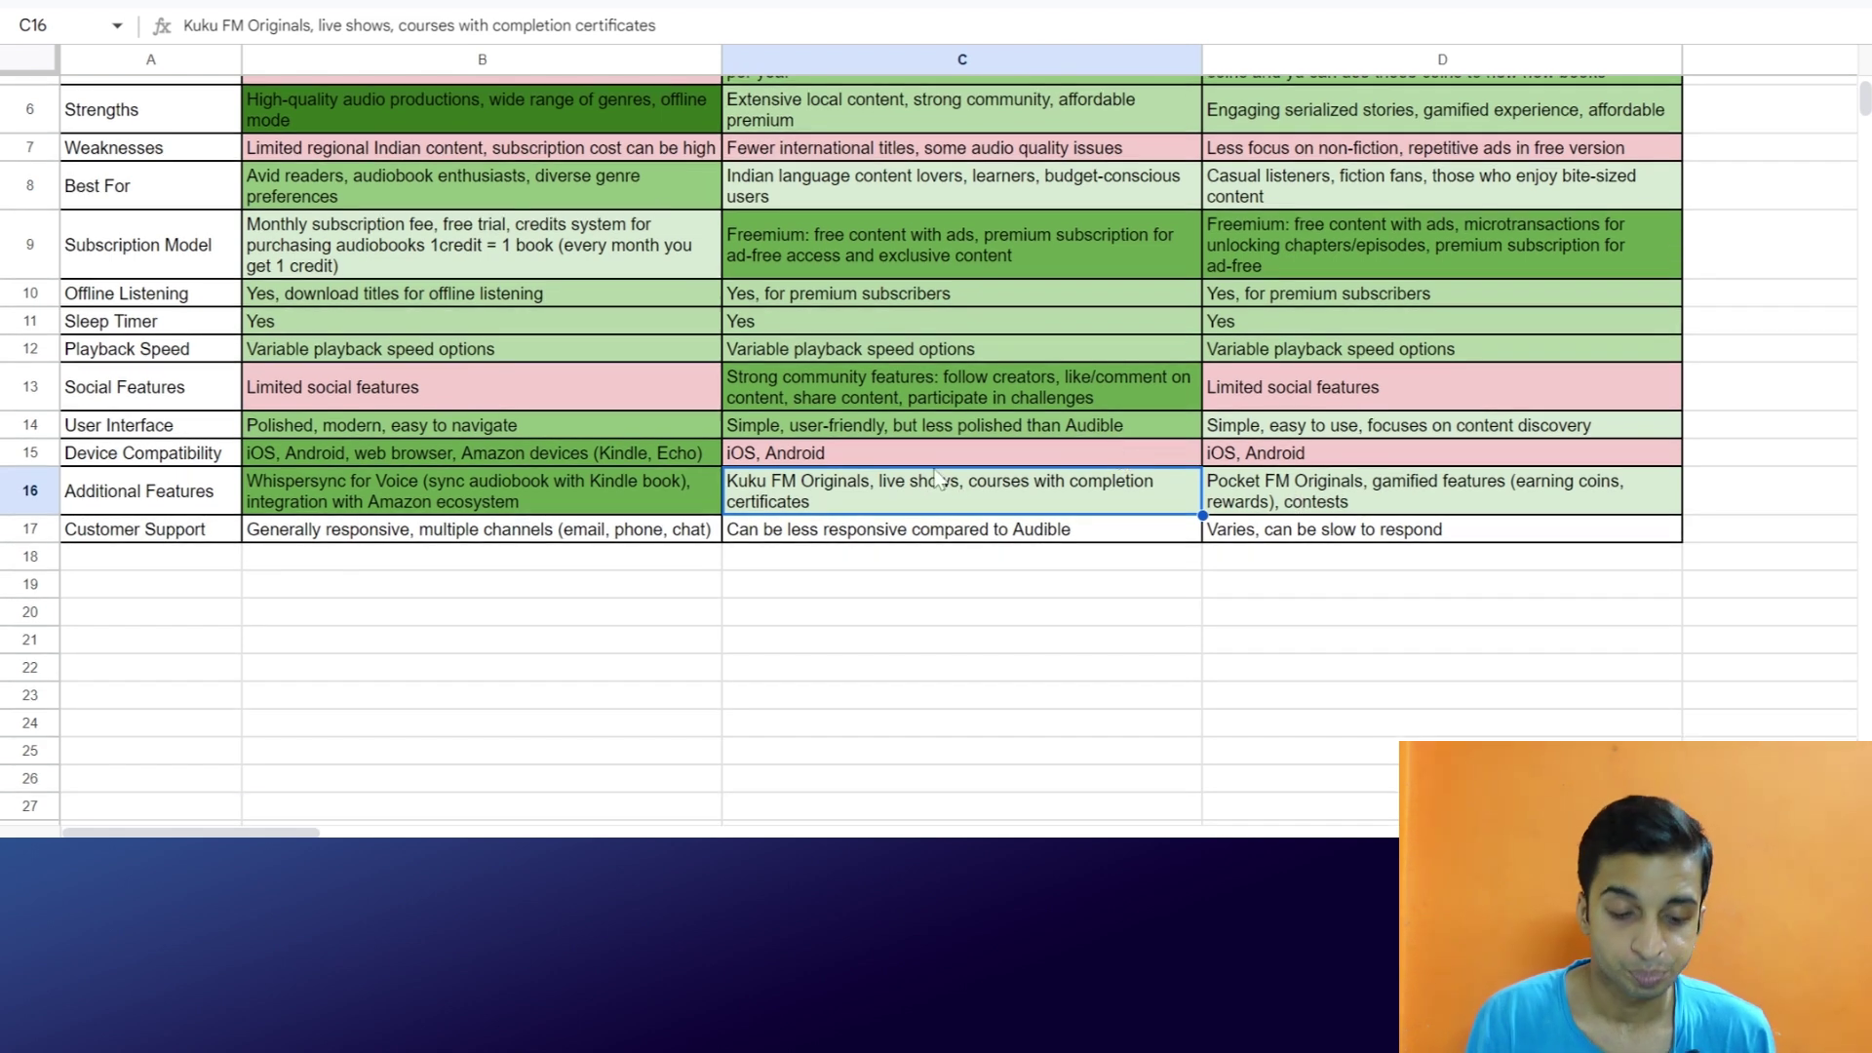
Fill Audible's Customer Support cell (B17) green
left_click(179, 545)
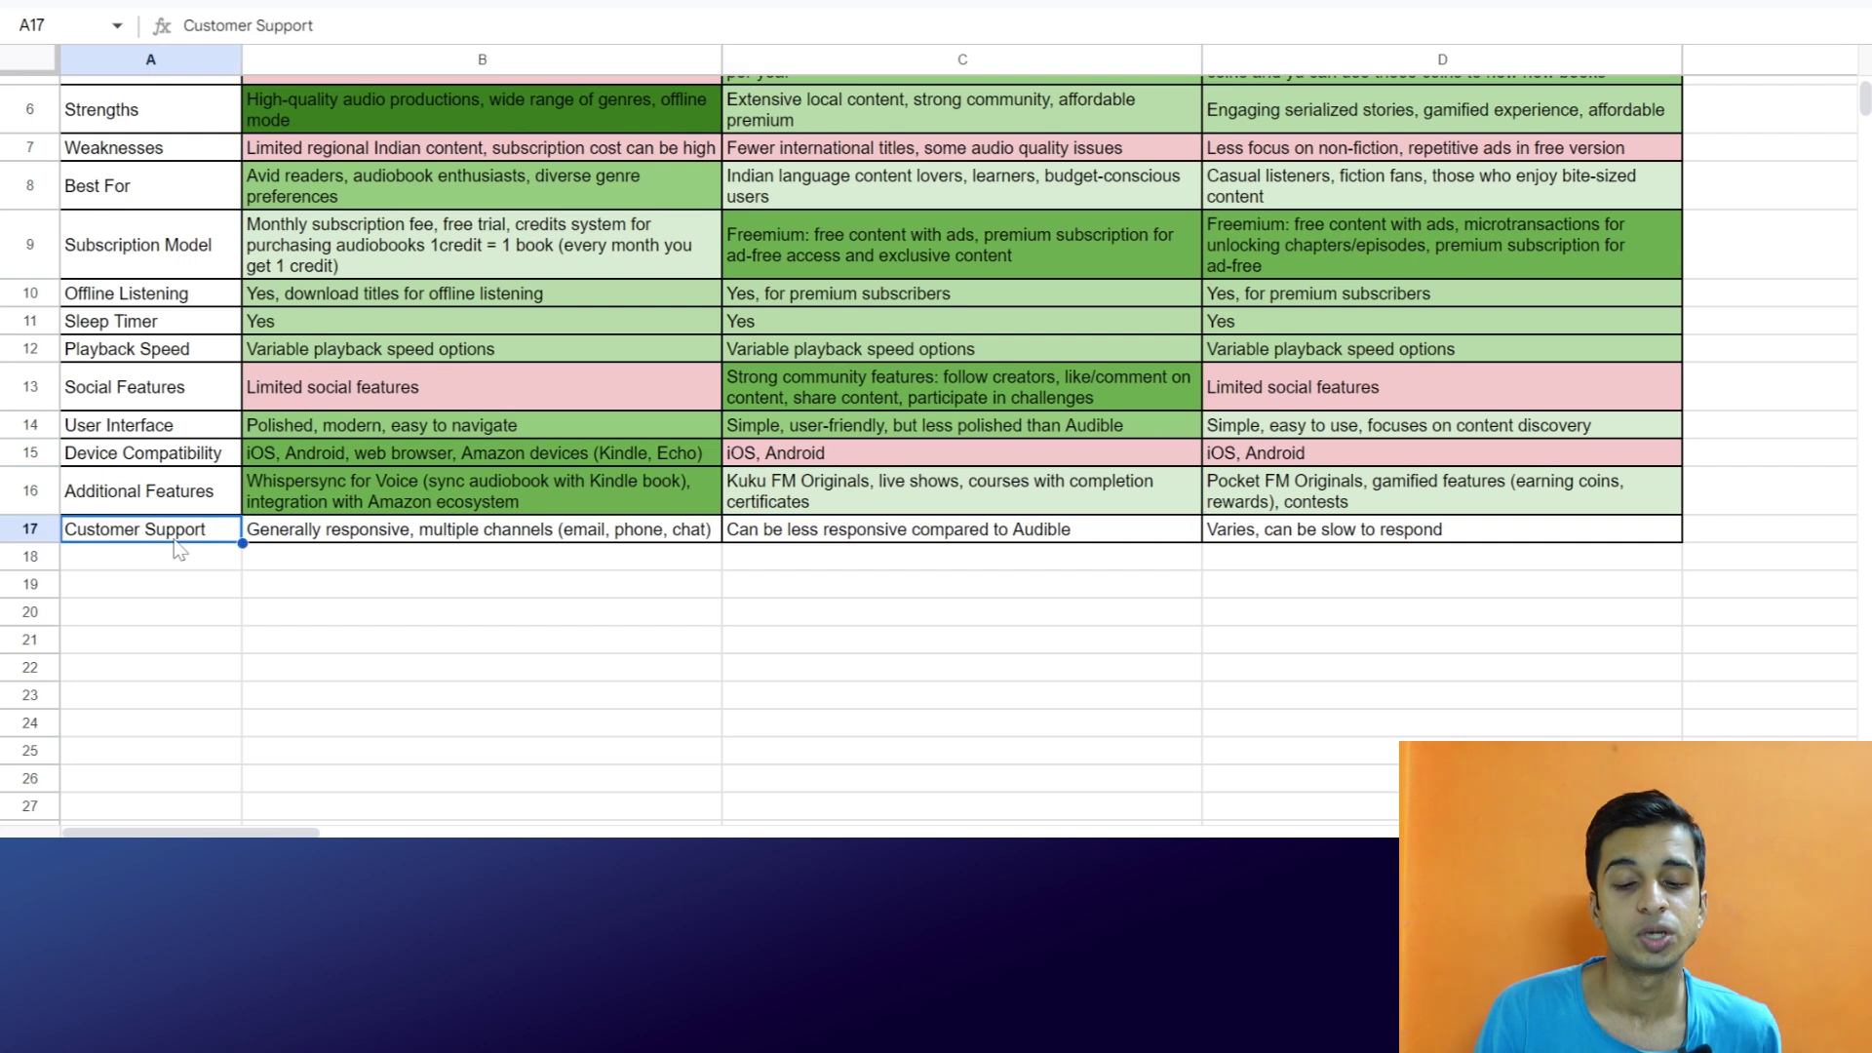
left_click(342, 539)
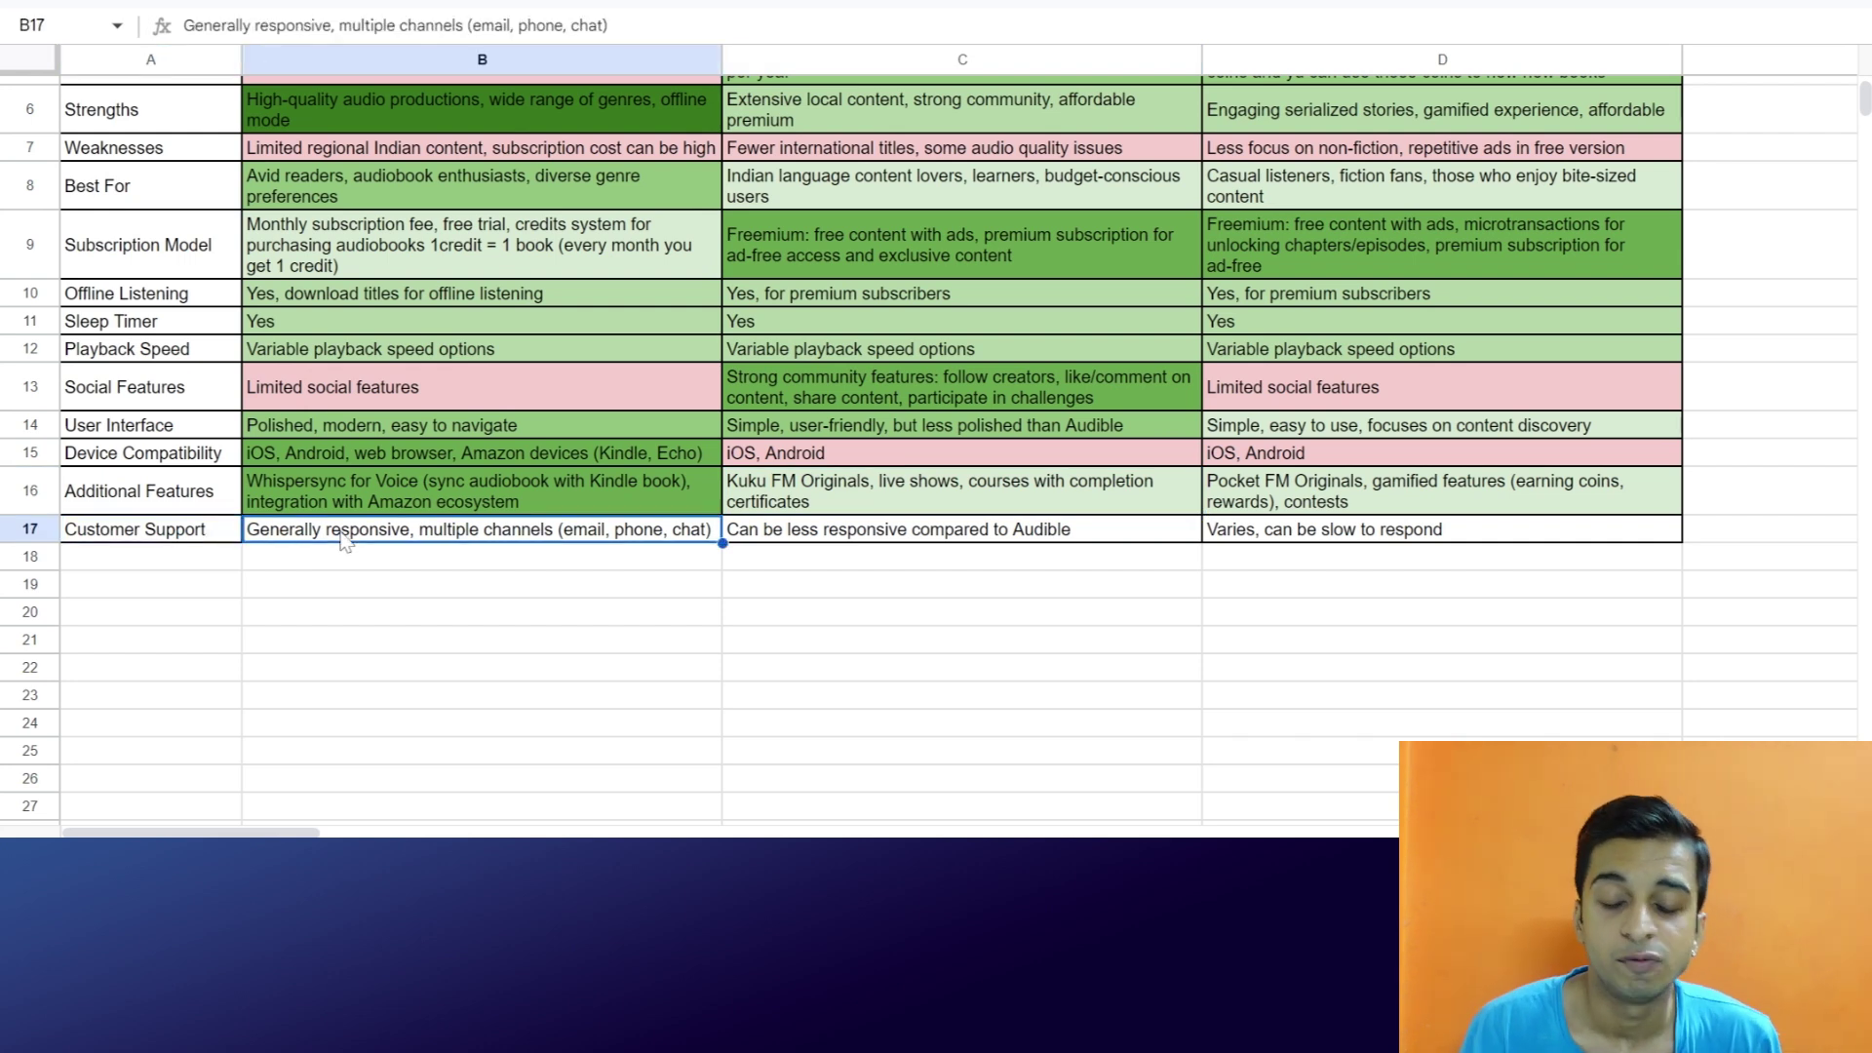
left_click(1097, 5)
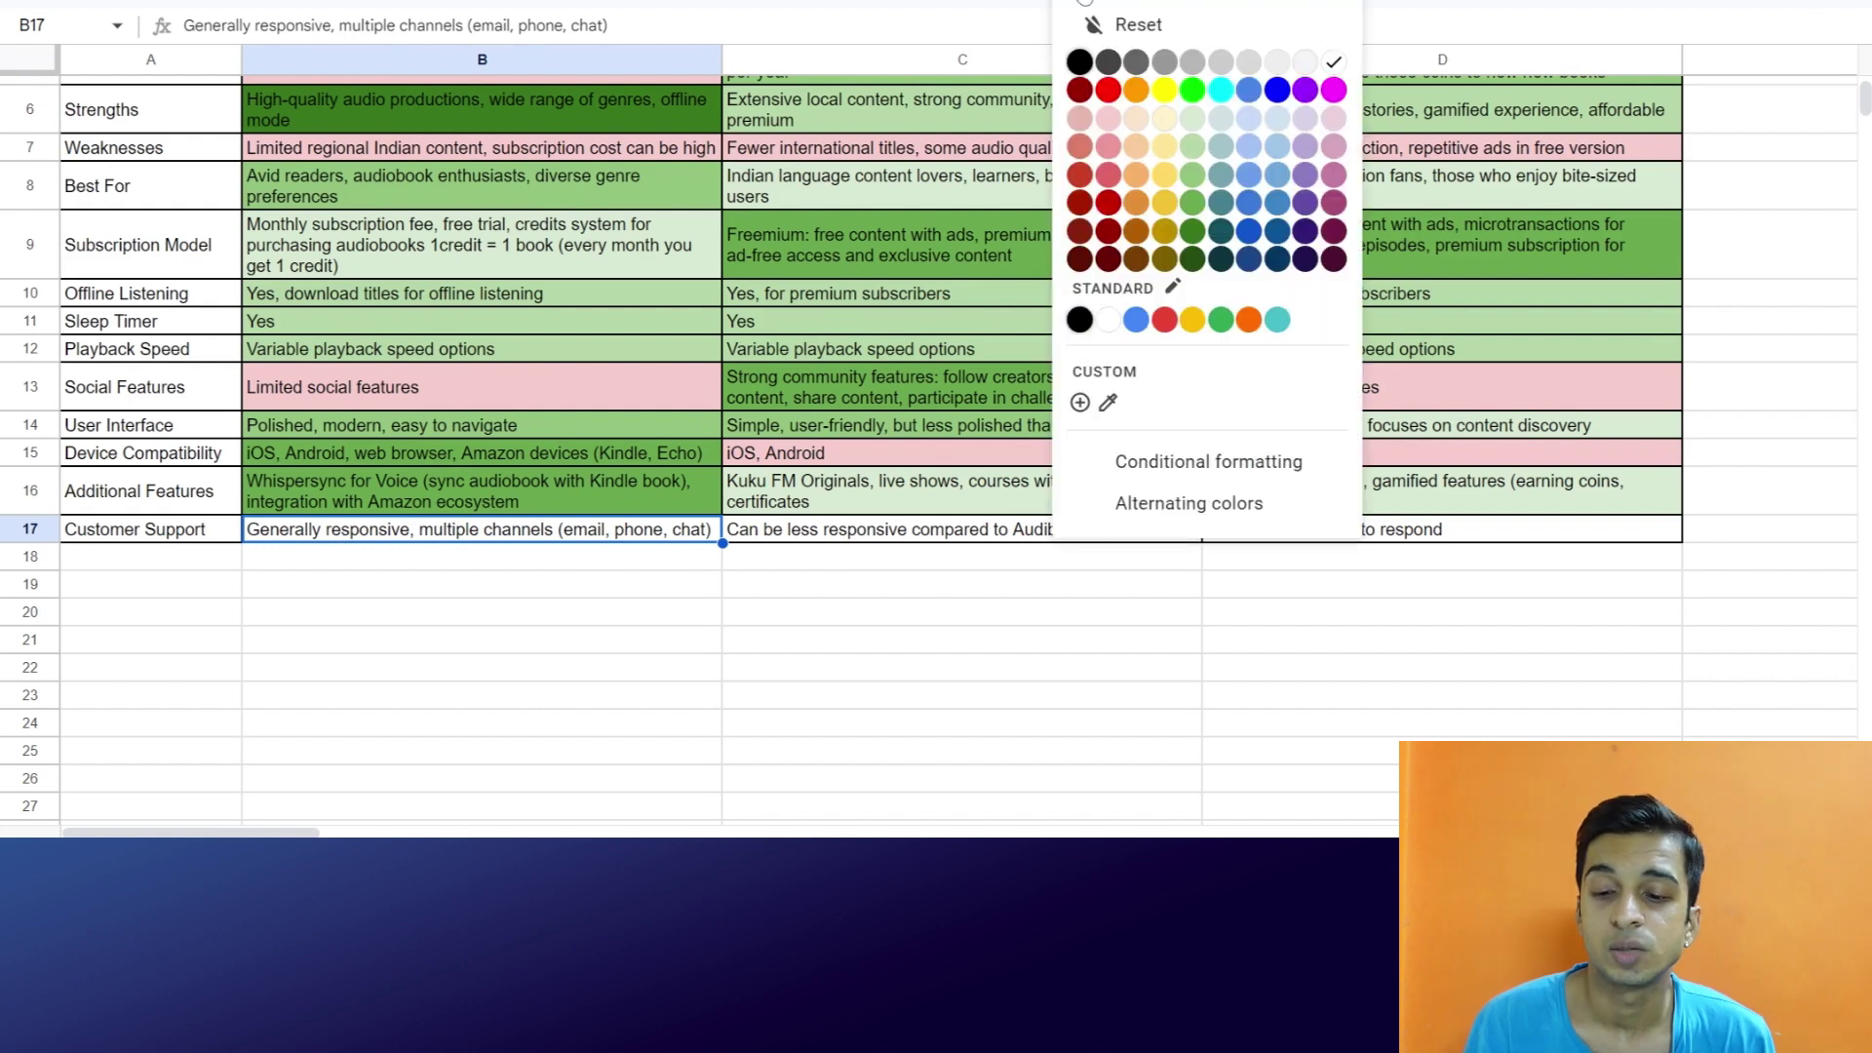
left_click(1195, 203)
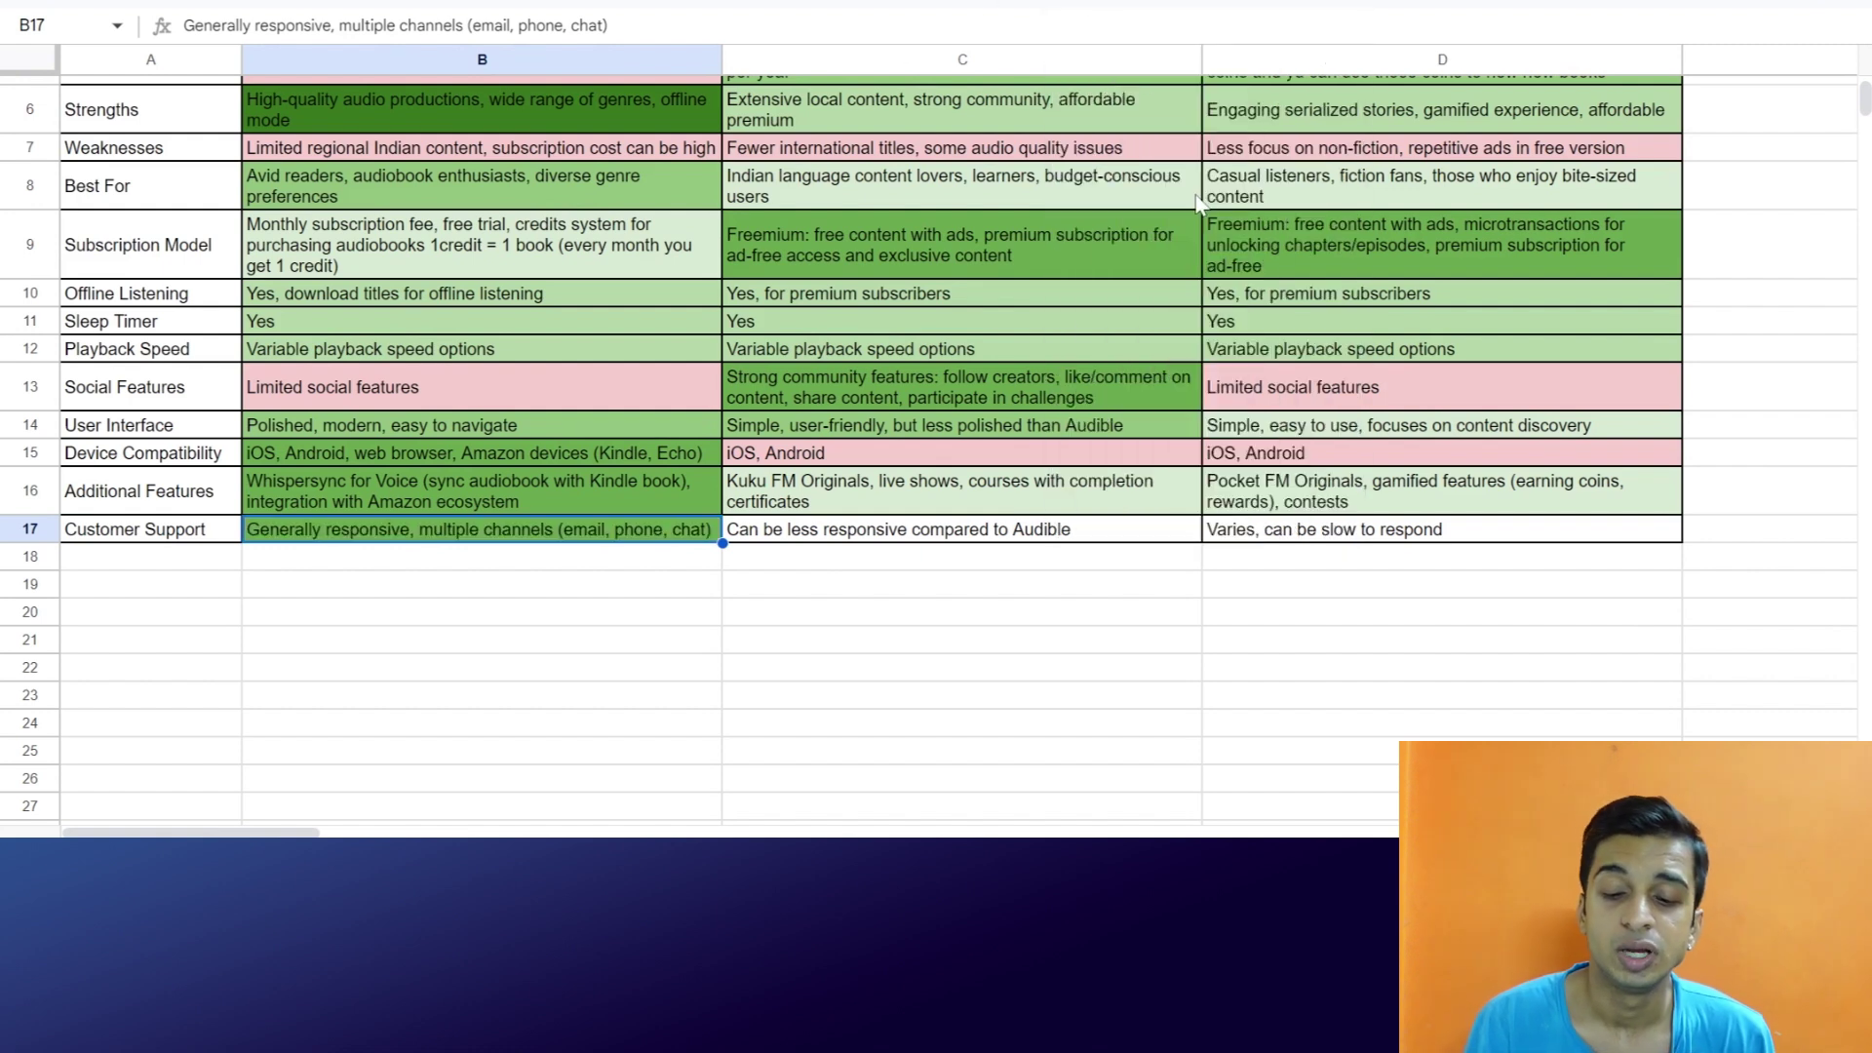
Fill the Kuku FM and Pocket FM Customer Support cells (C17:D17) light red
left_click(932, 534)
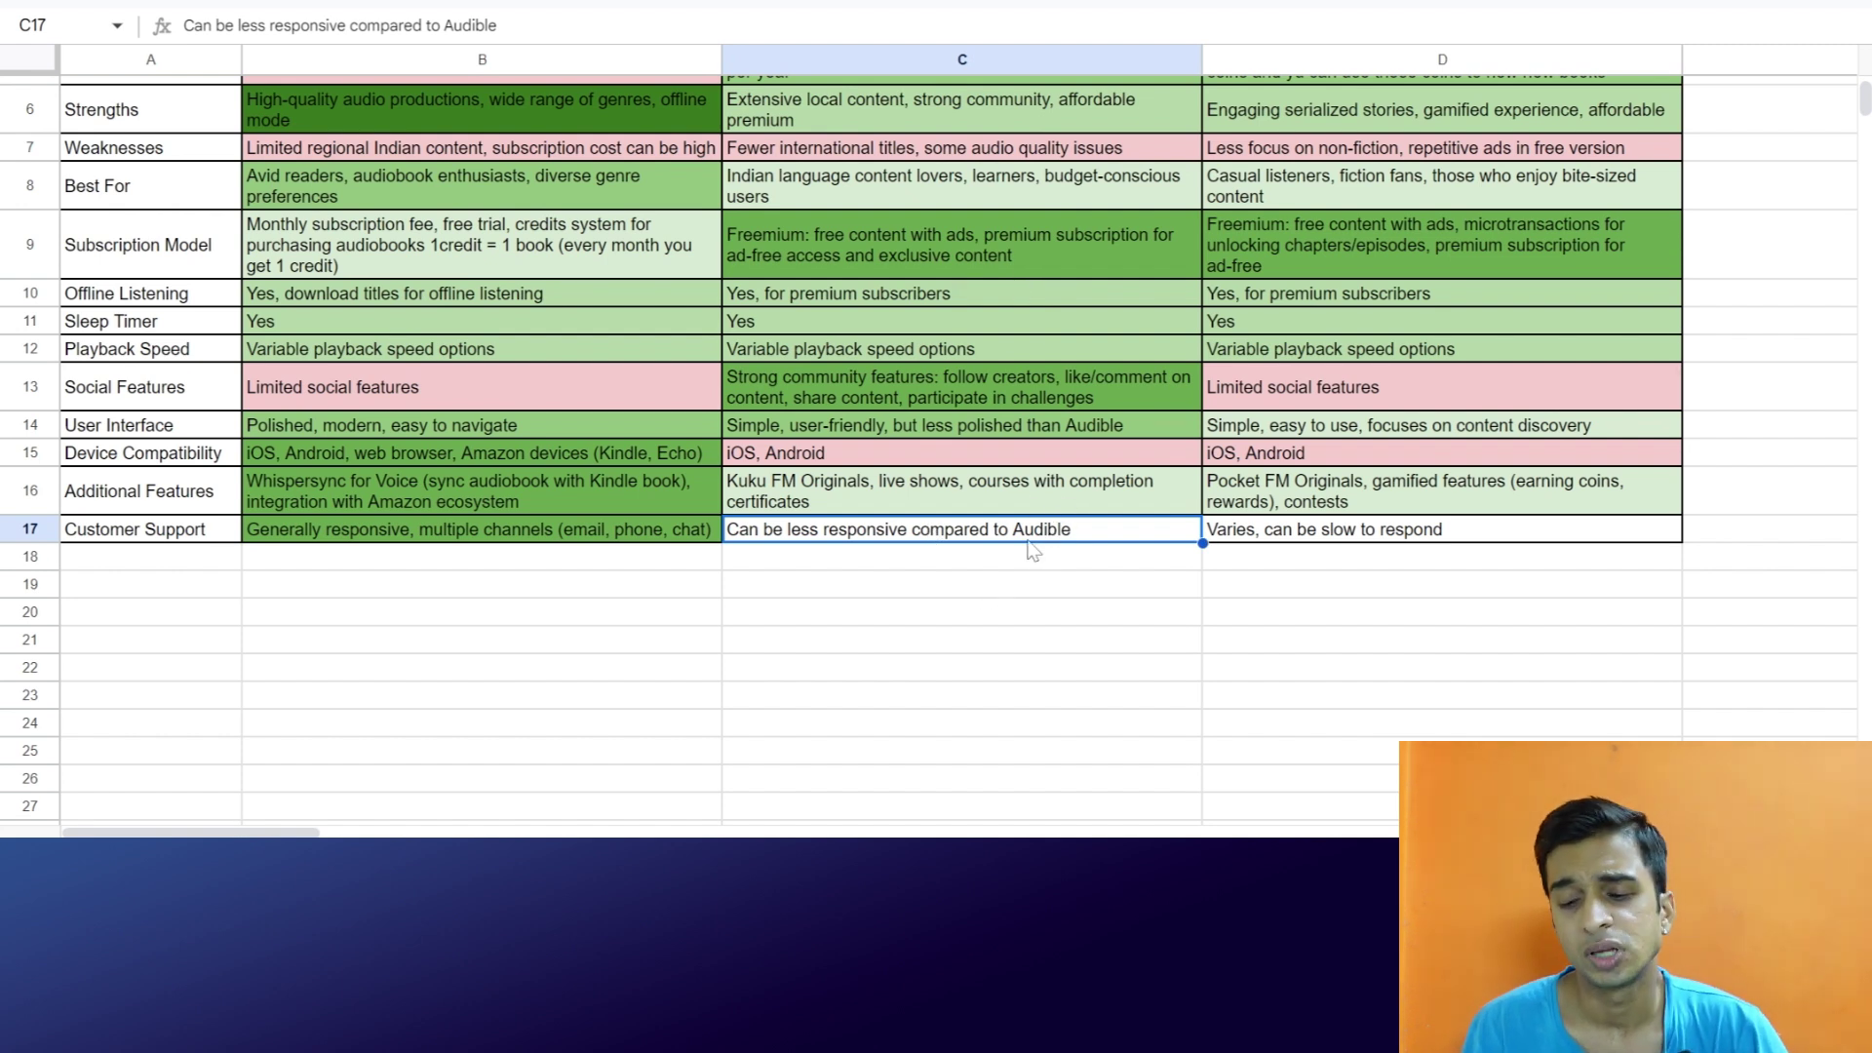
left_click(1258, 535)
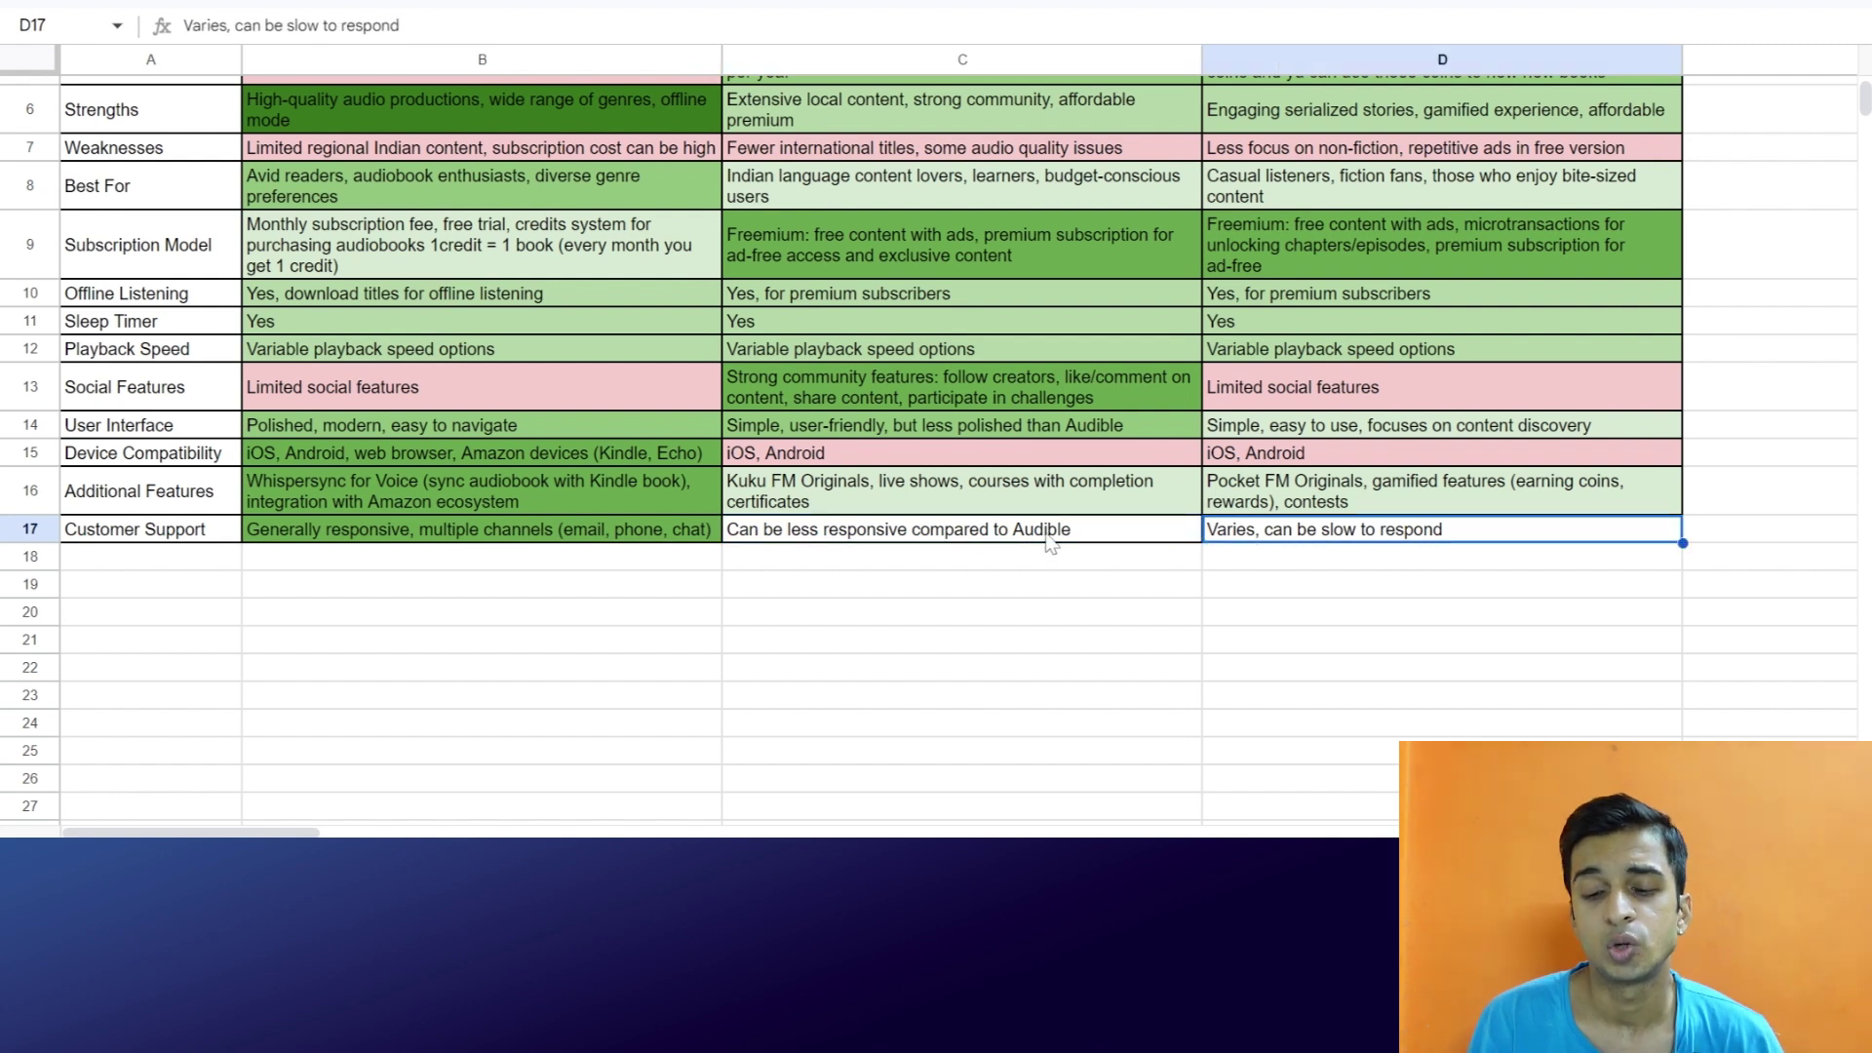
left_click_drag(1029, 537, 1260, 531)
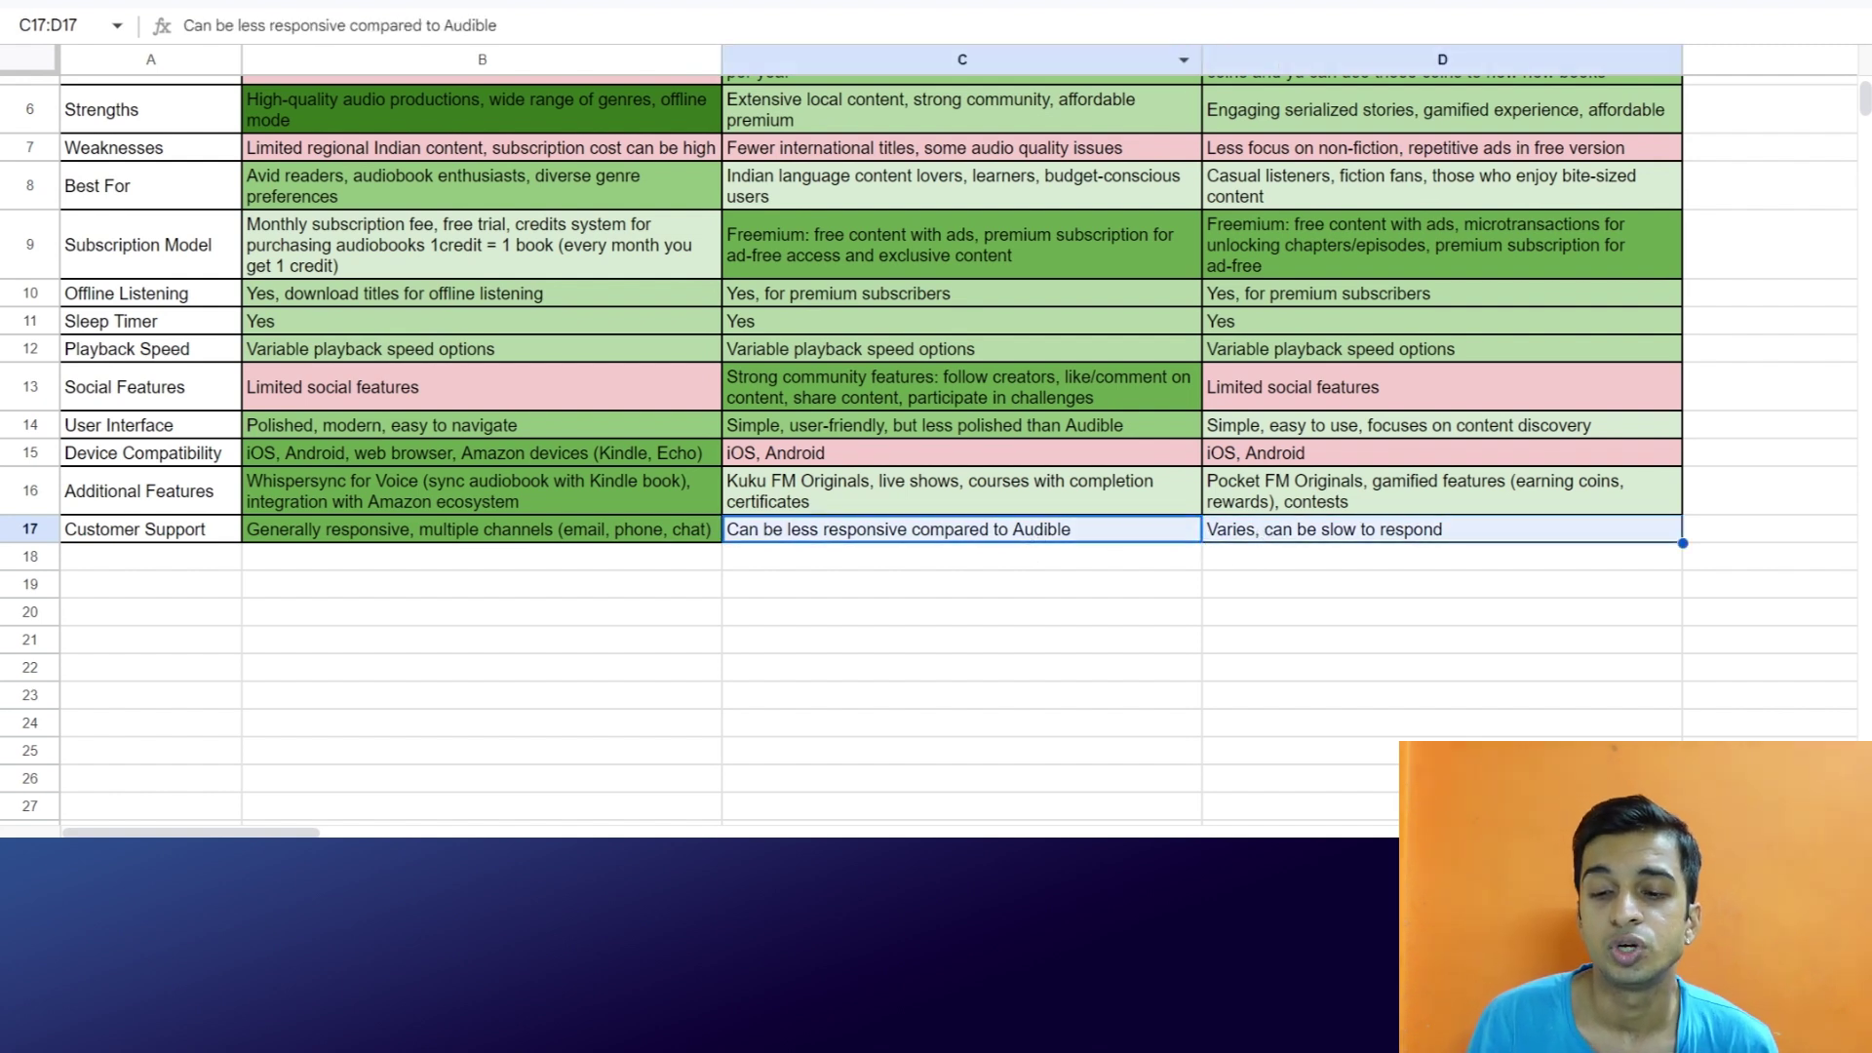
left_click(1095, 12)
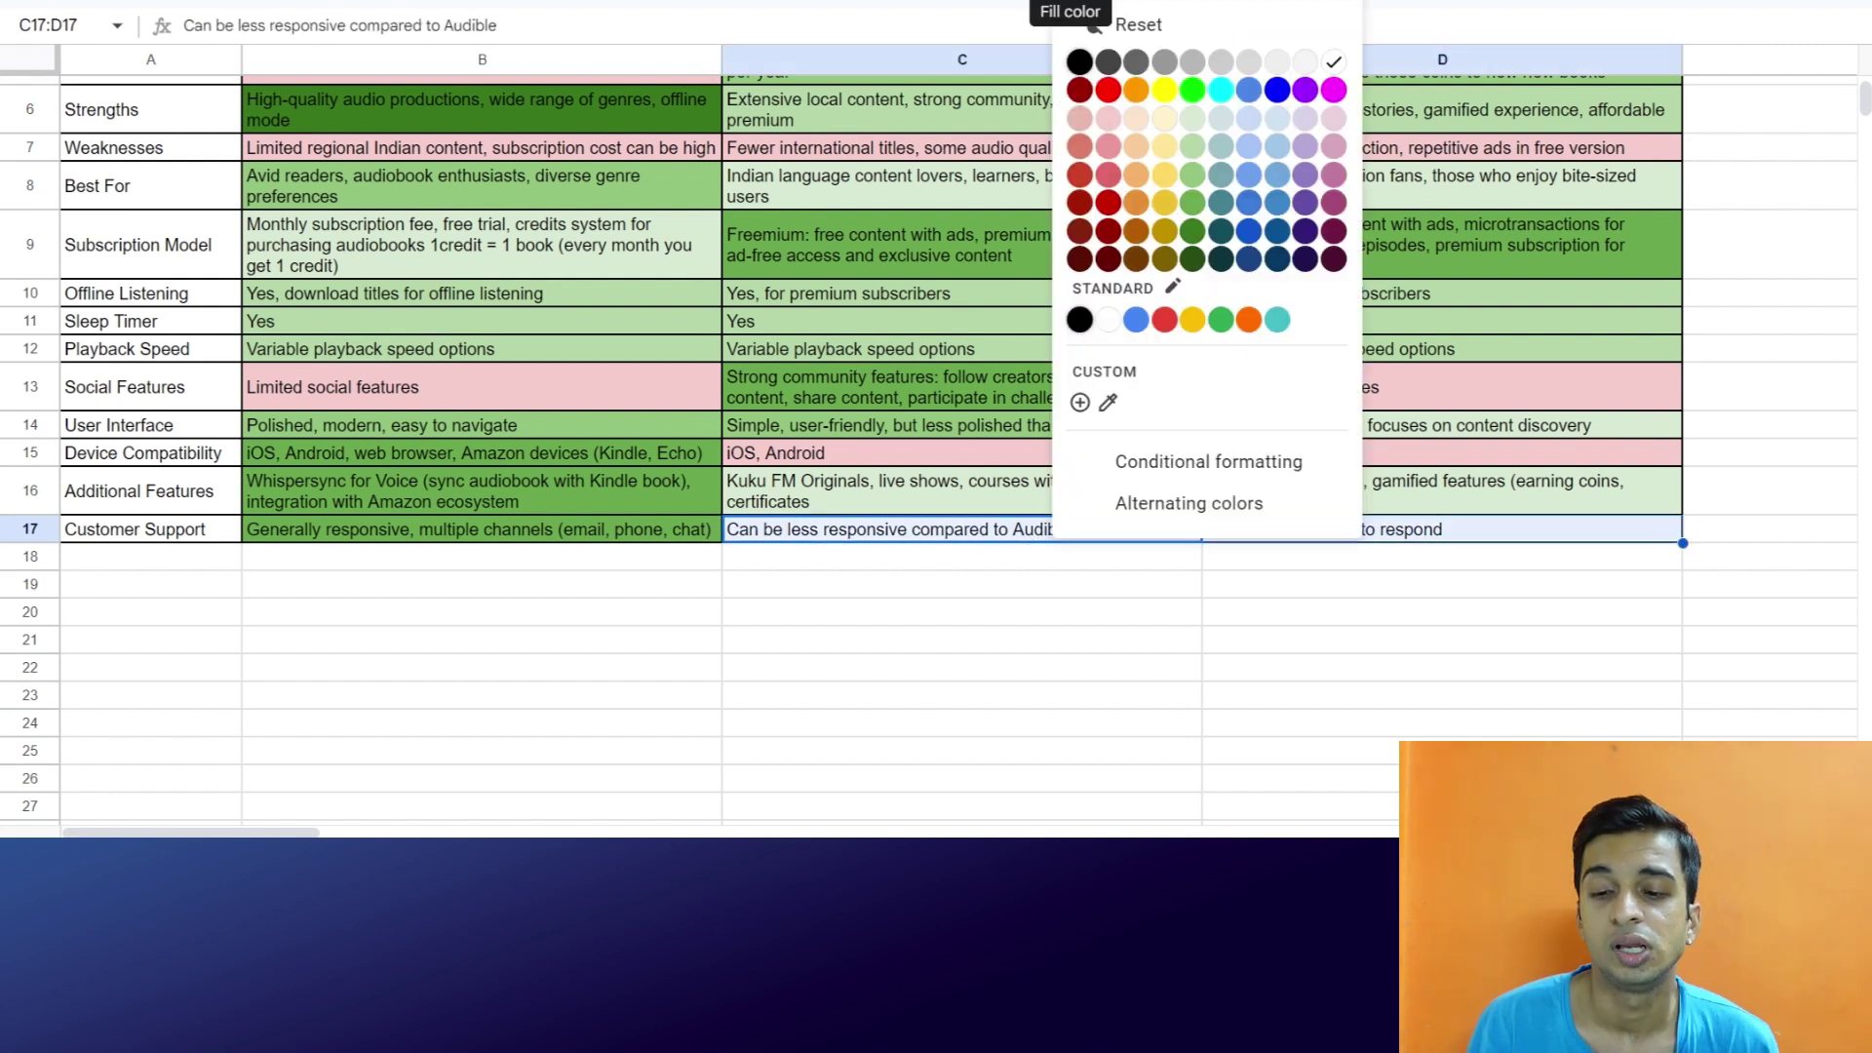
left_click(1109, 120)
scroll(864, 392, "up", 2)
scroll(864, 393, "up", 1)
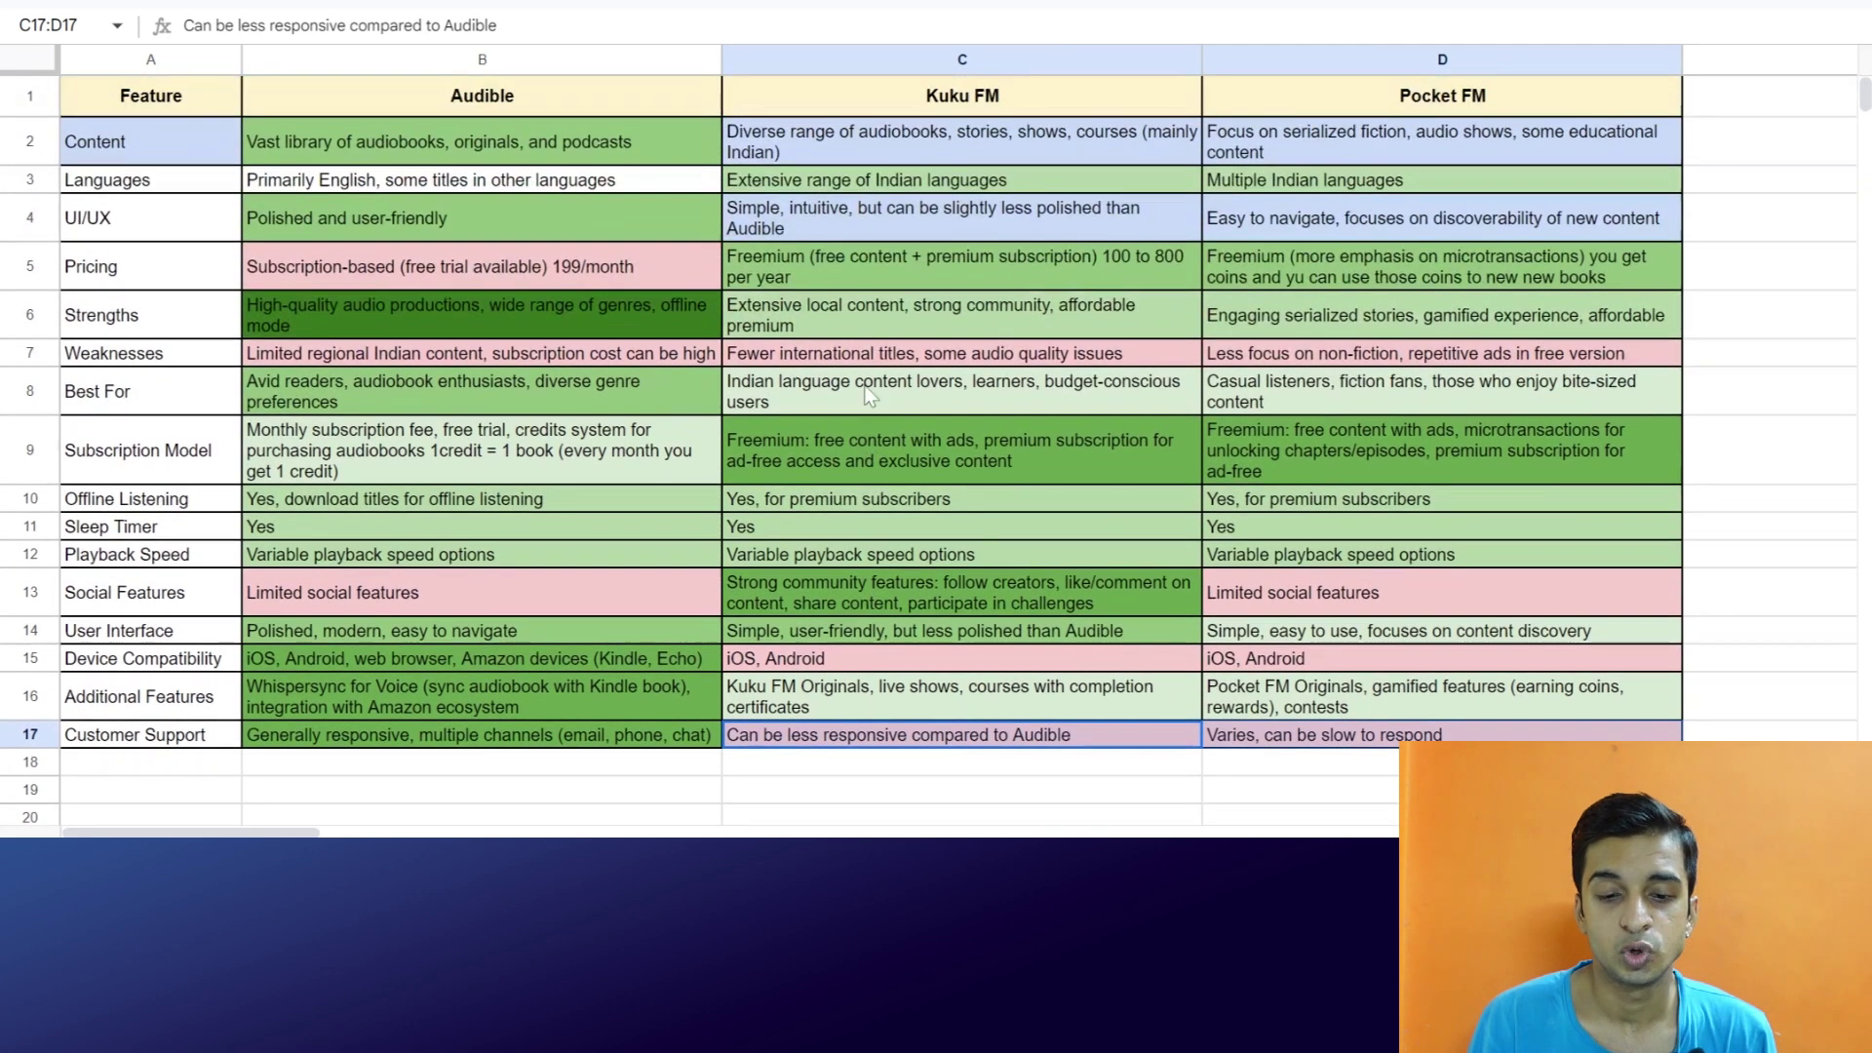